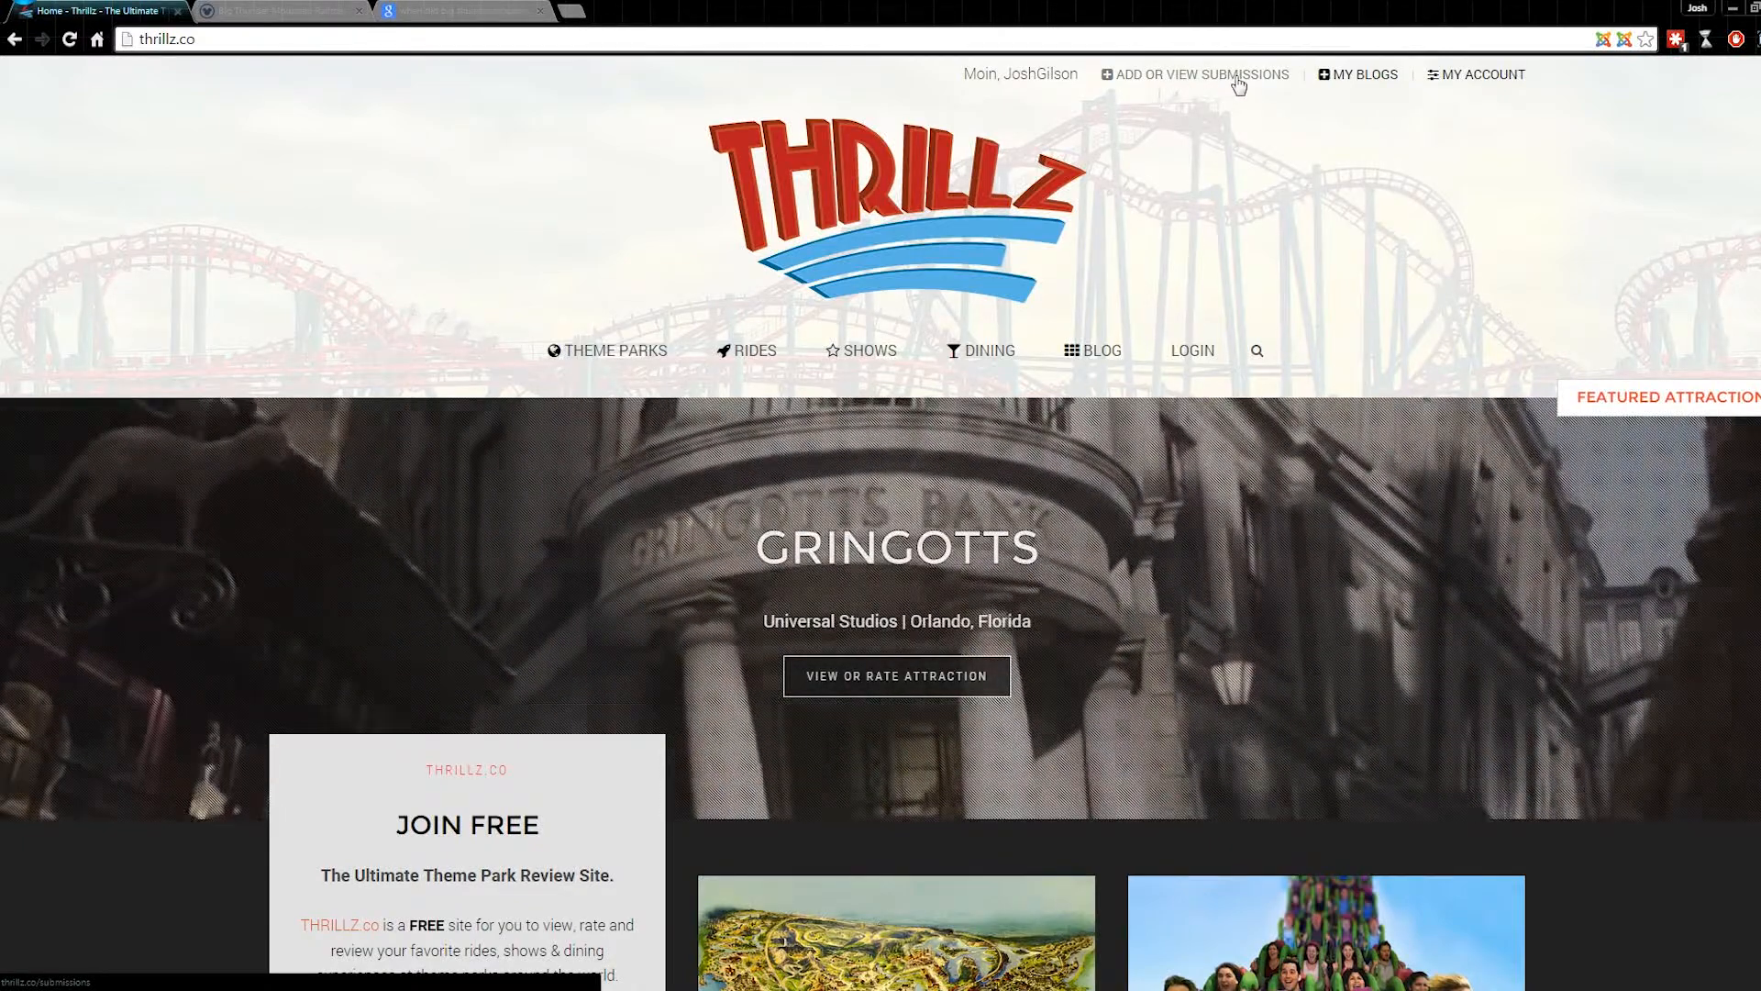
- Open the submissions page and start a new ride submission
left_click(1142, 81)
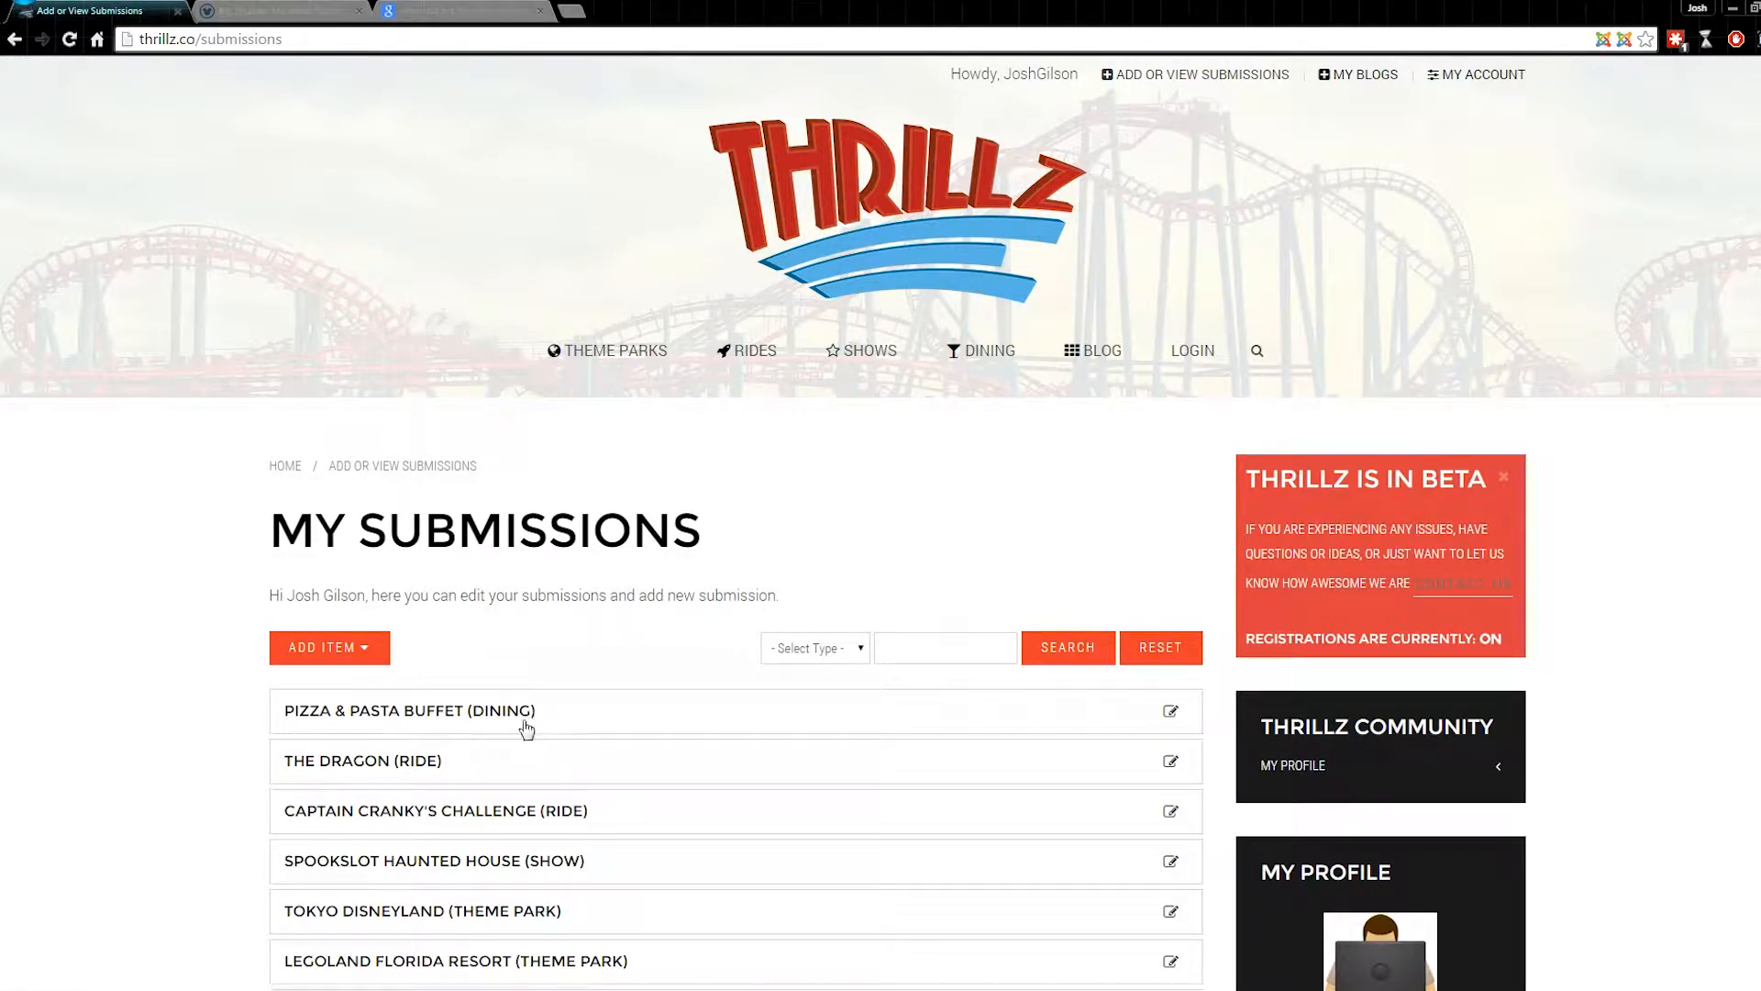
left_click(431, 764)
left_click(346, 648)
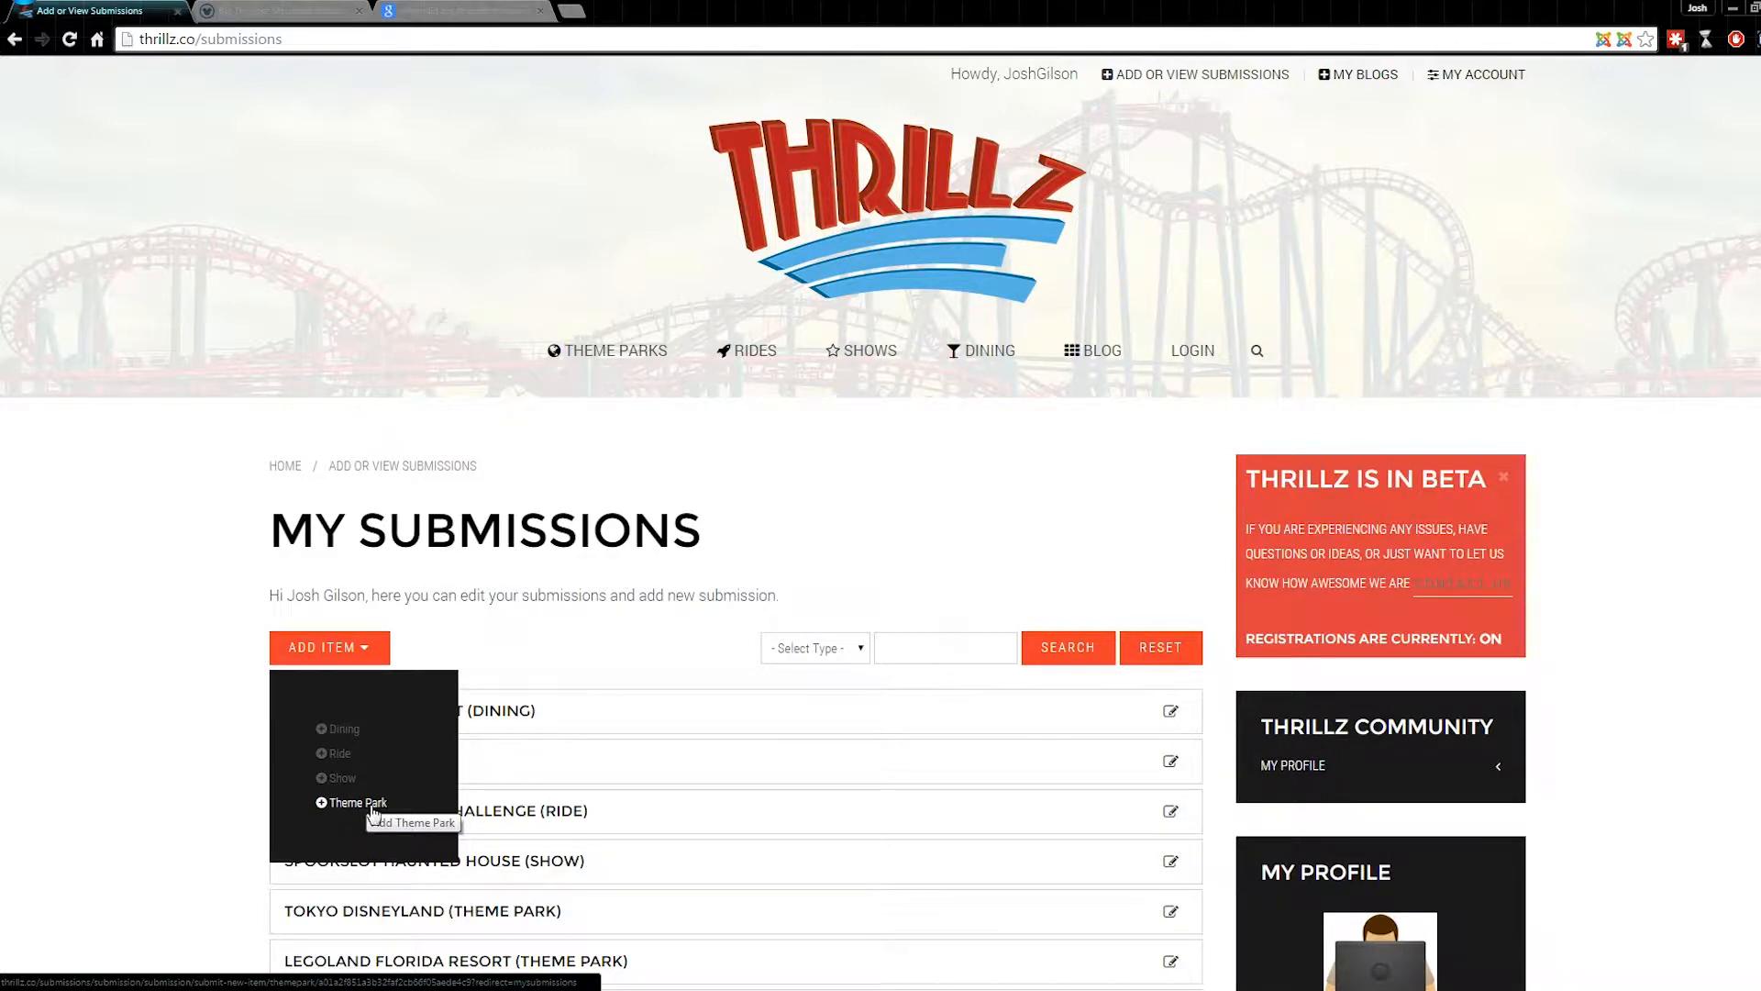
left_click(341, 758)
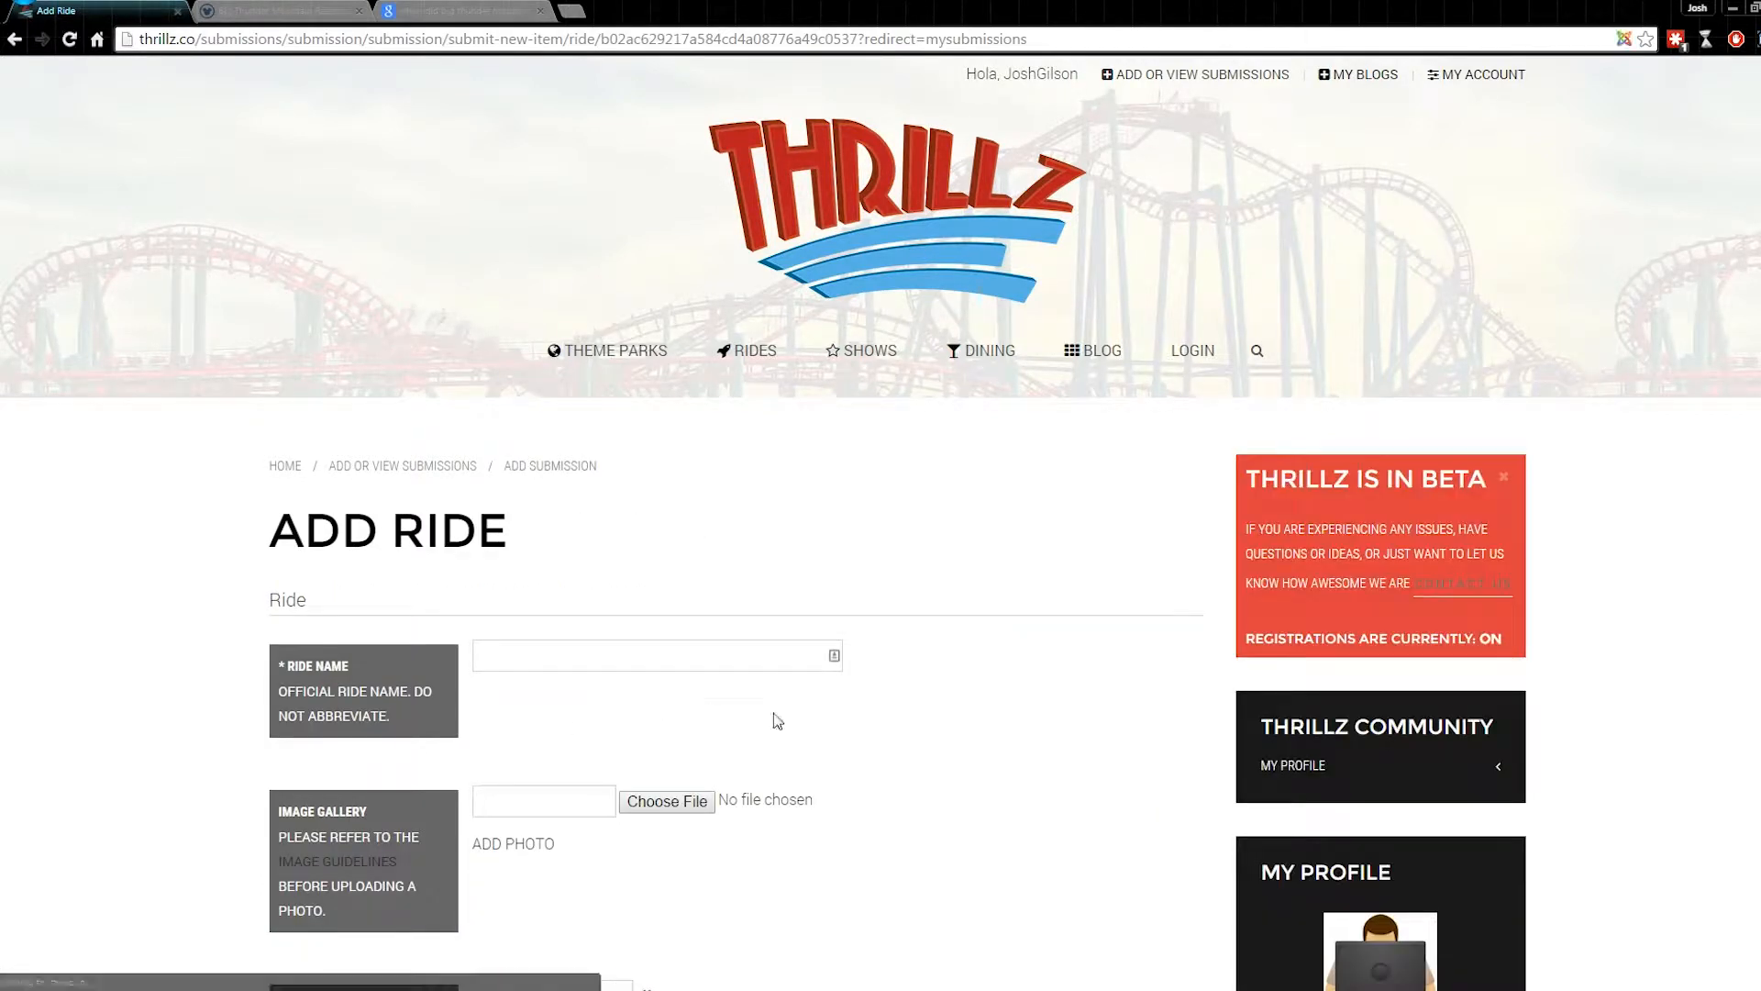
scroll(951, 723, "down", 2)
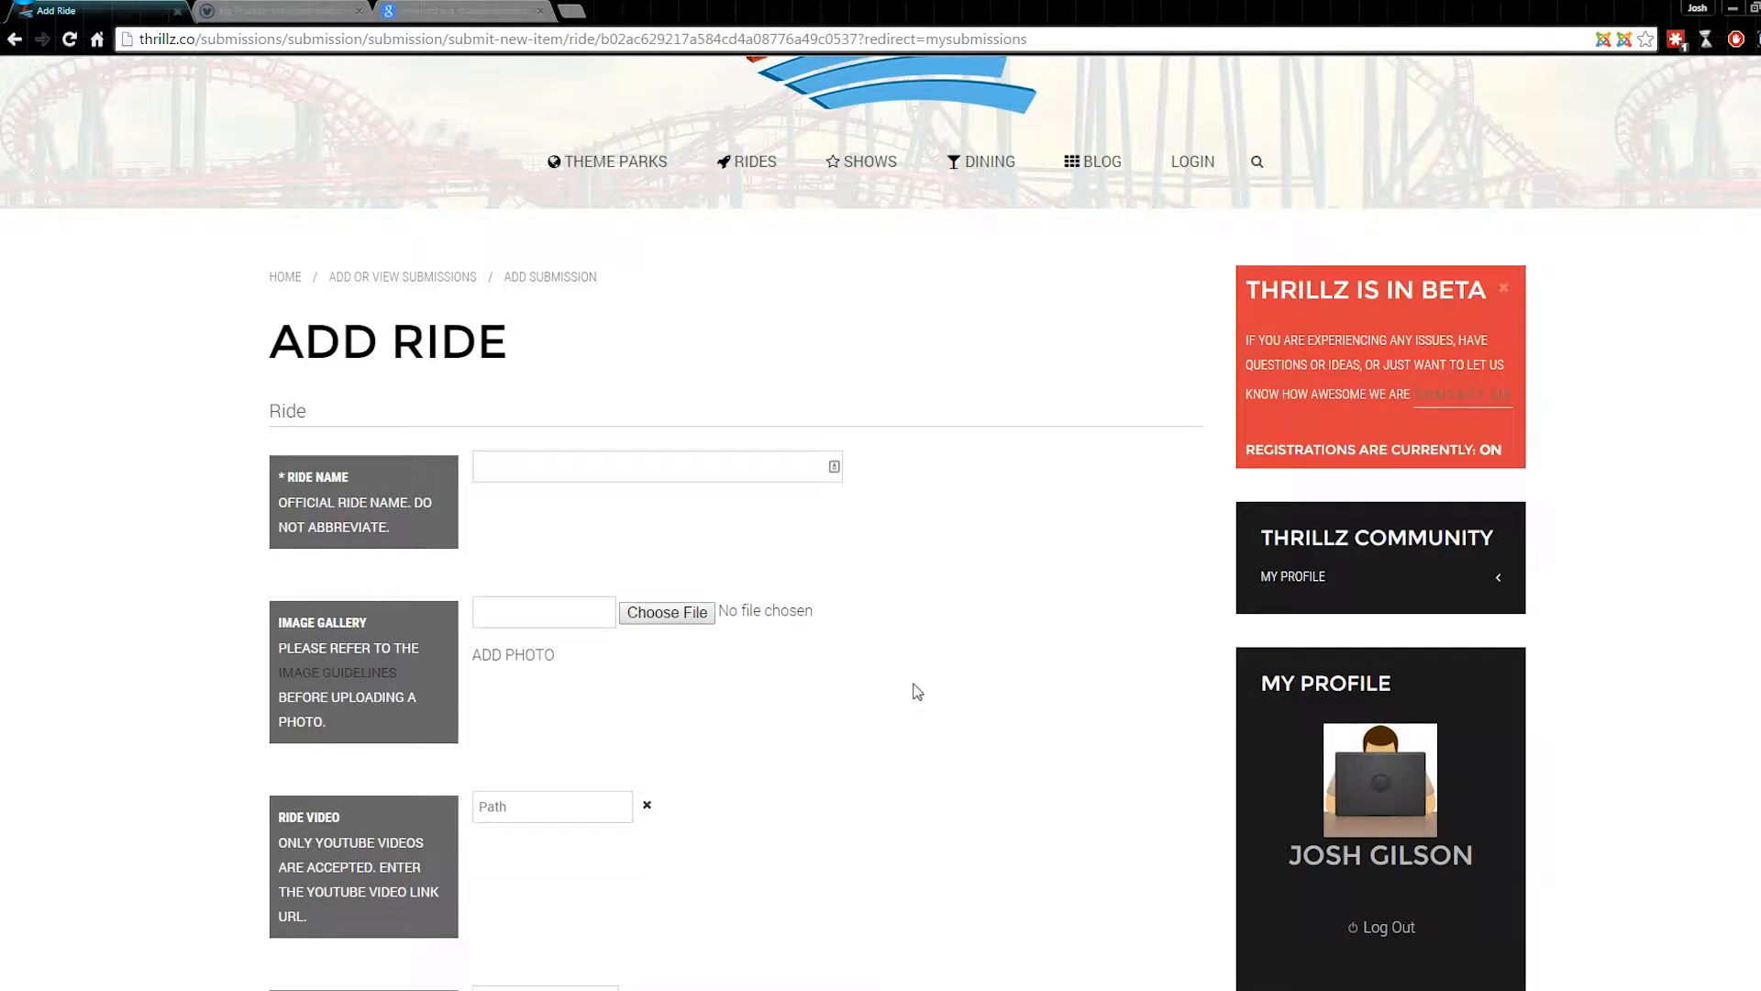
- Copy the title Big Thunder Mountain Railroad from the Disneyland attraction page into the form's Ride Name field
left_click(290, 12)
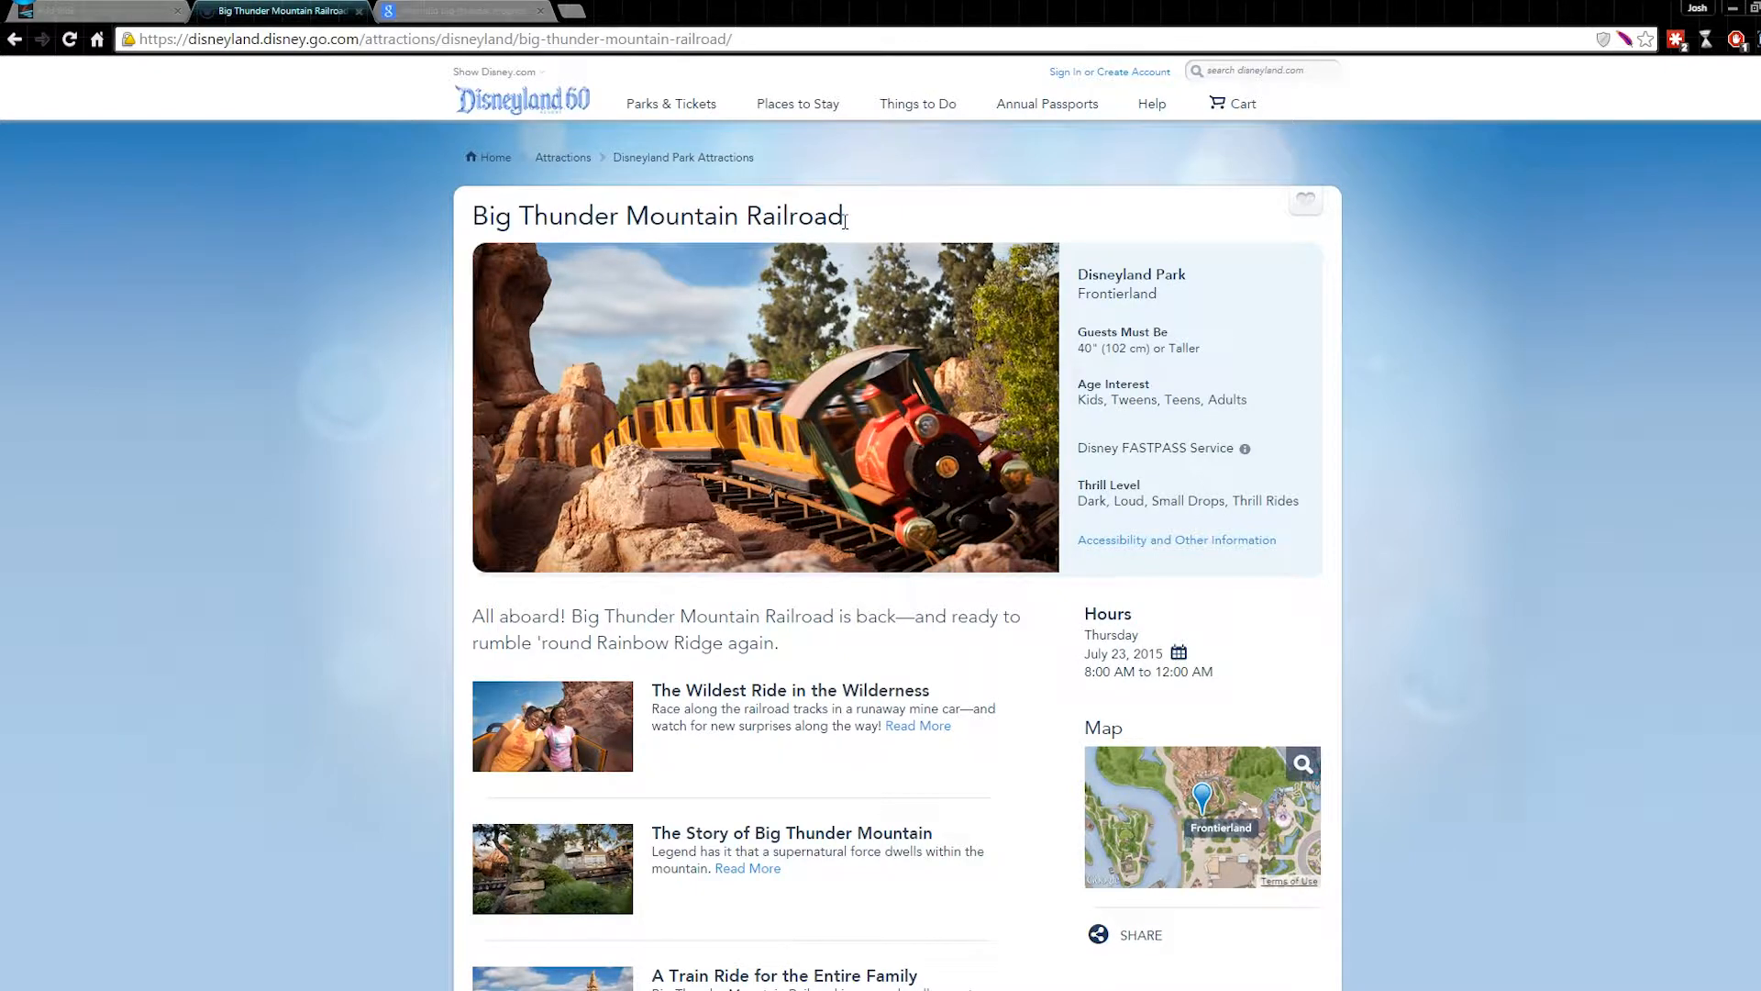
left_click_drag(855, 216, 468, 216)
right_click(512, 217)
left_click(543, 229)
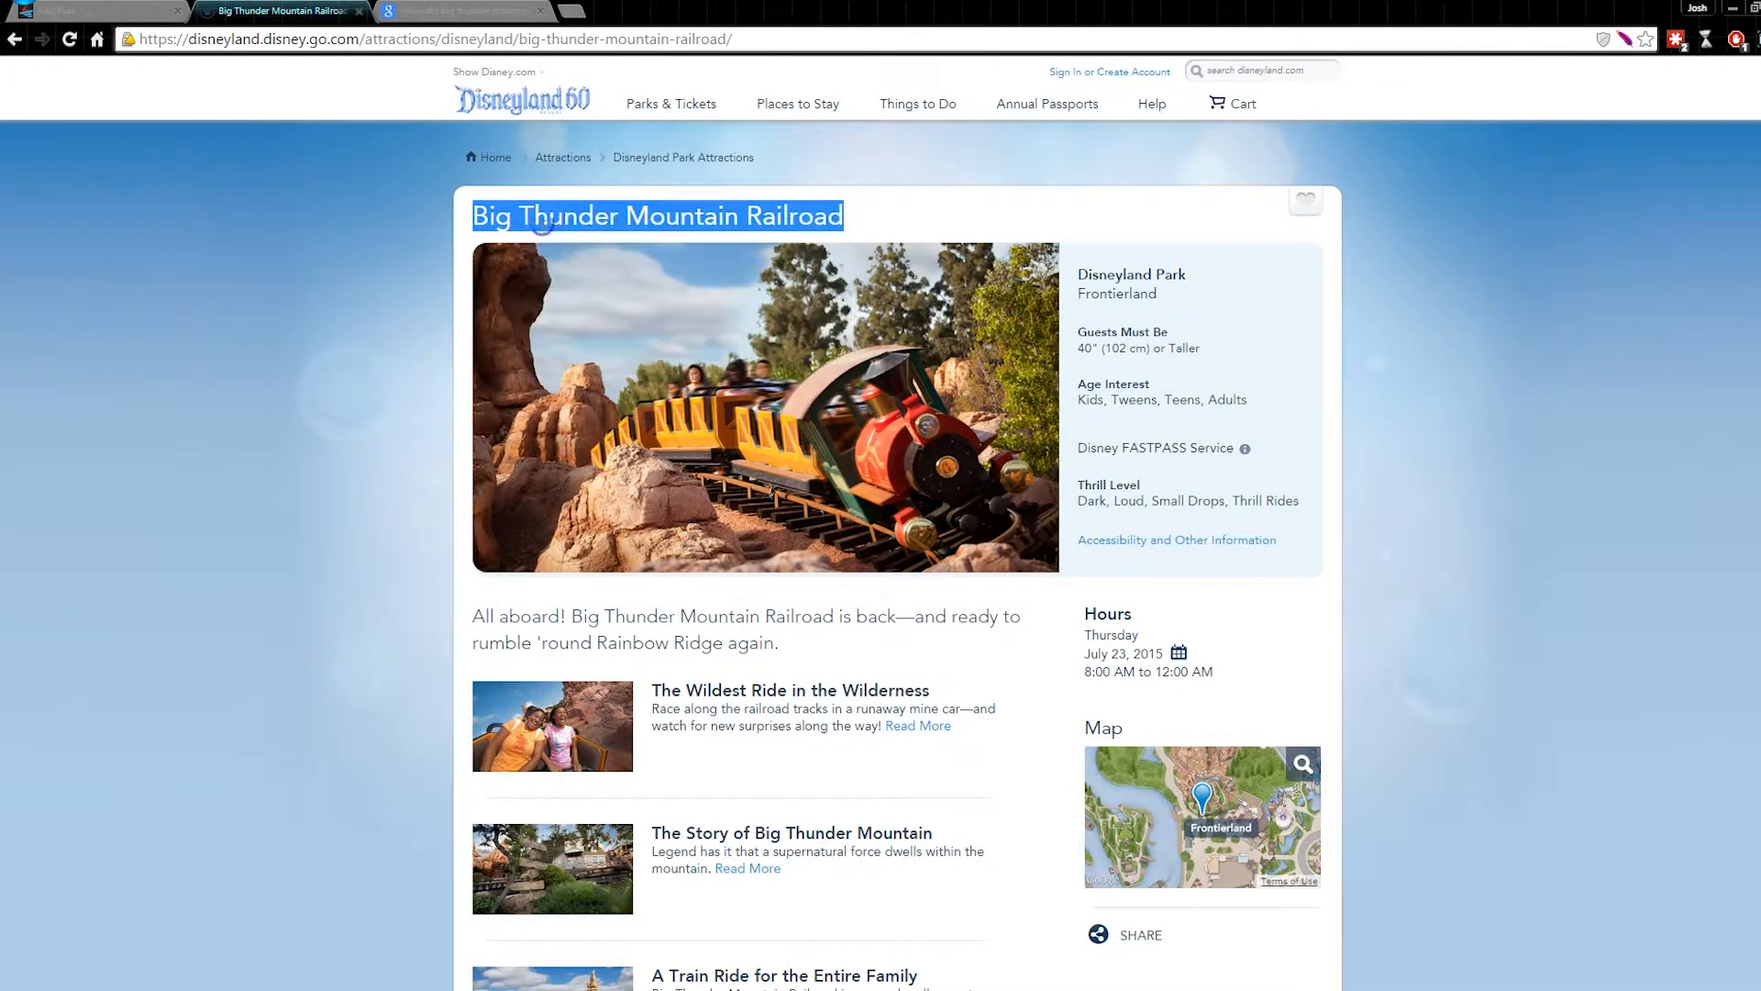
left_click(473, 222)
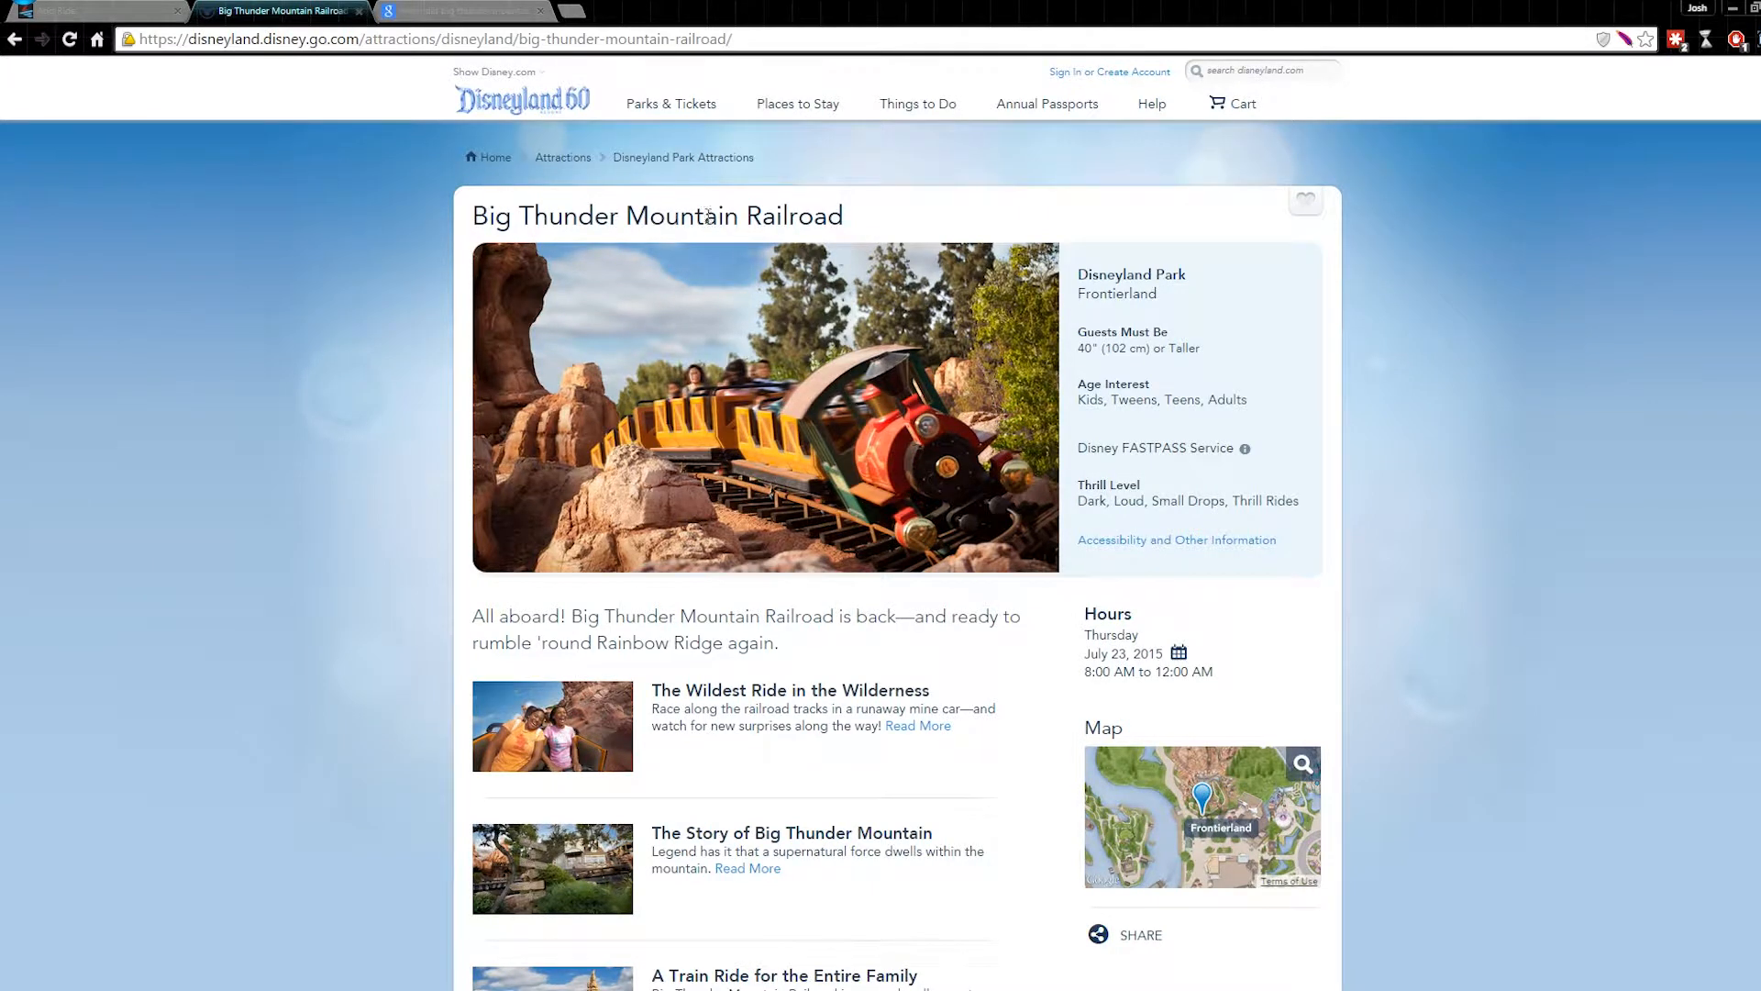
left_click(110, 13)
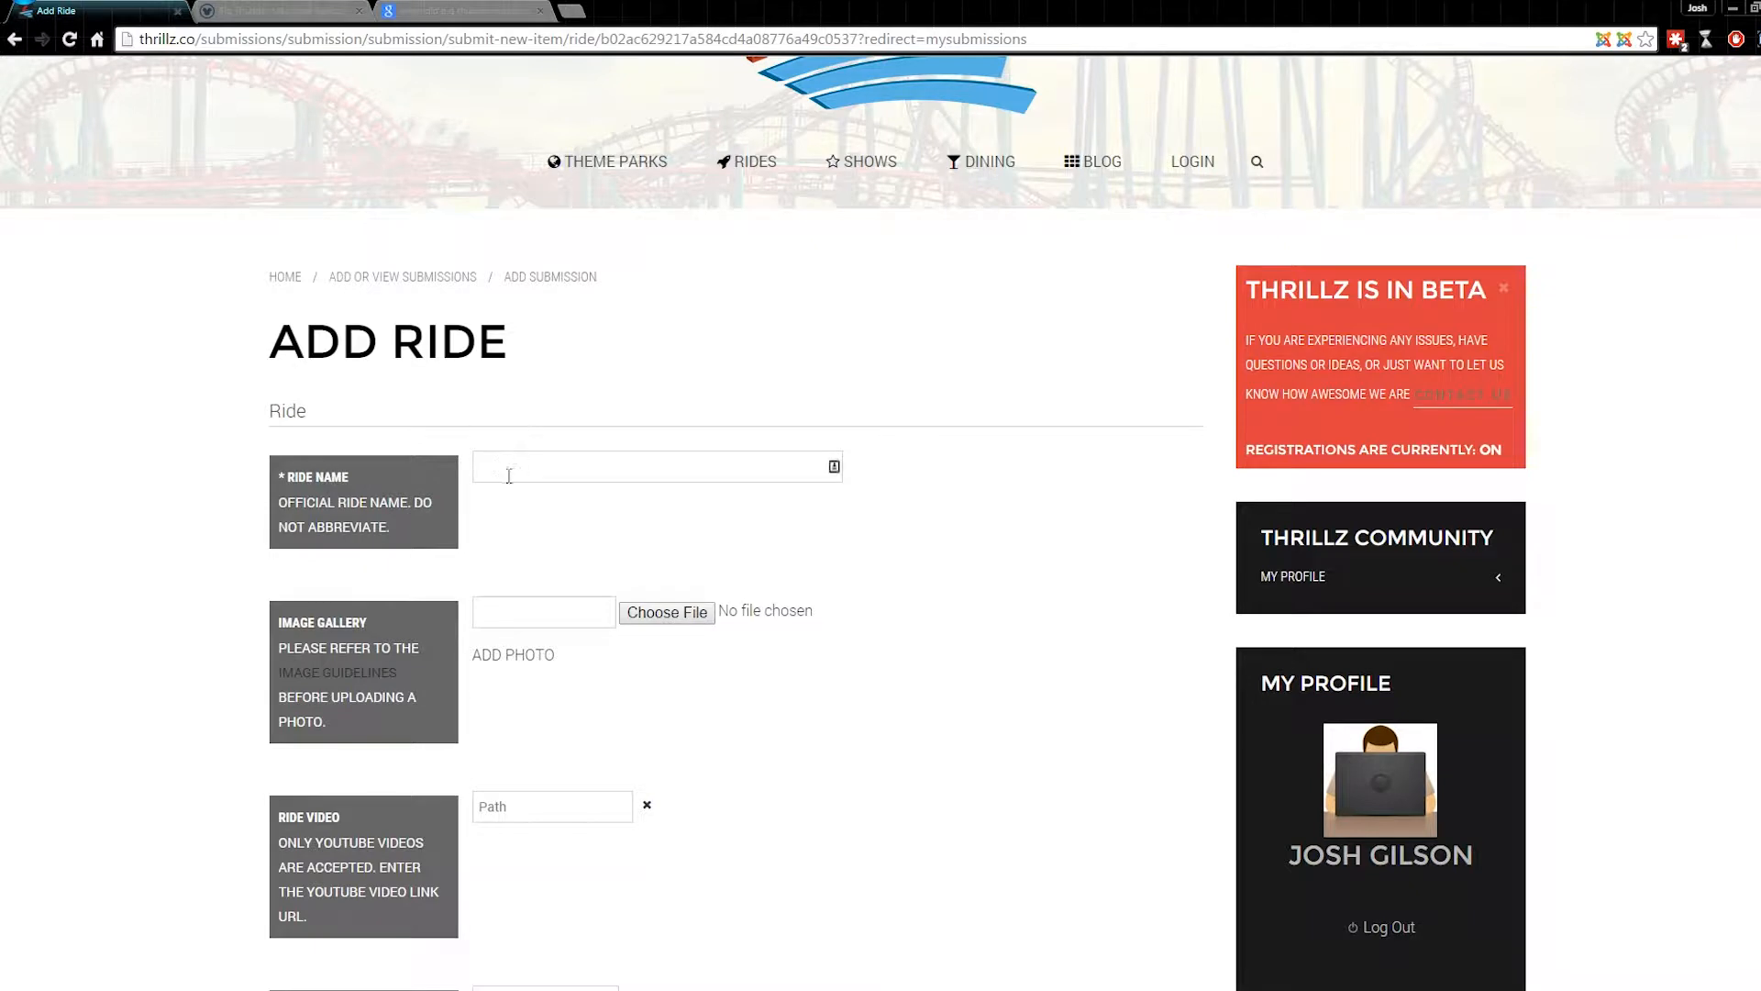
right_click(560, 470)
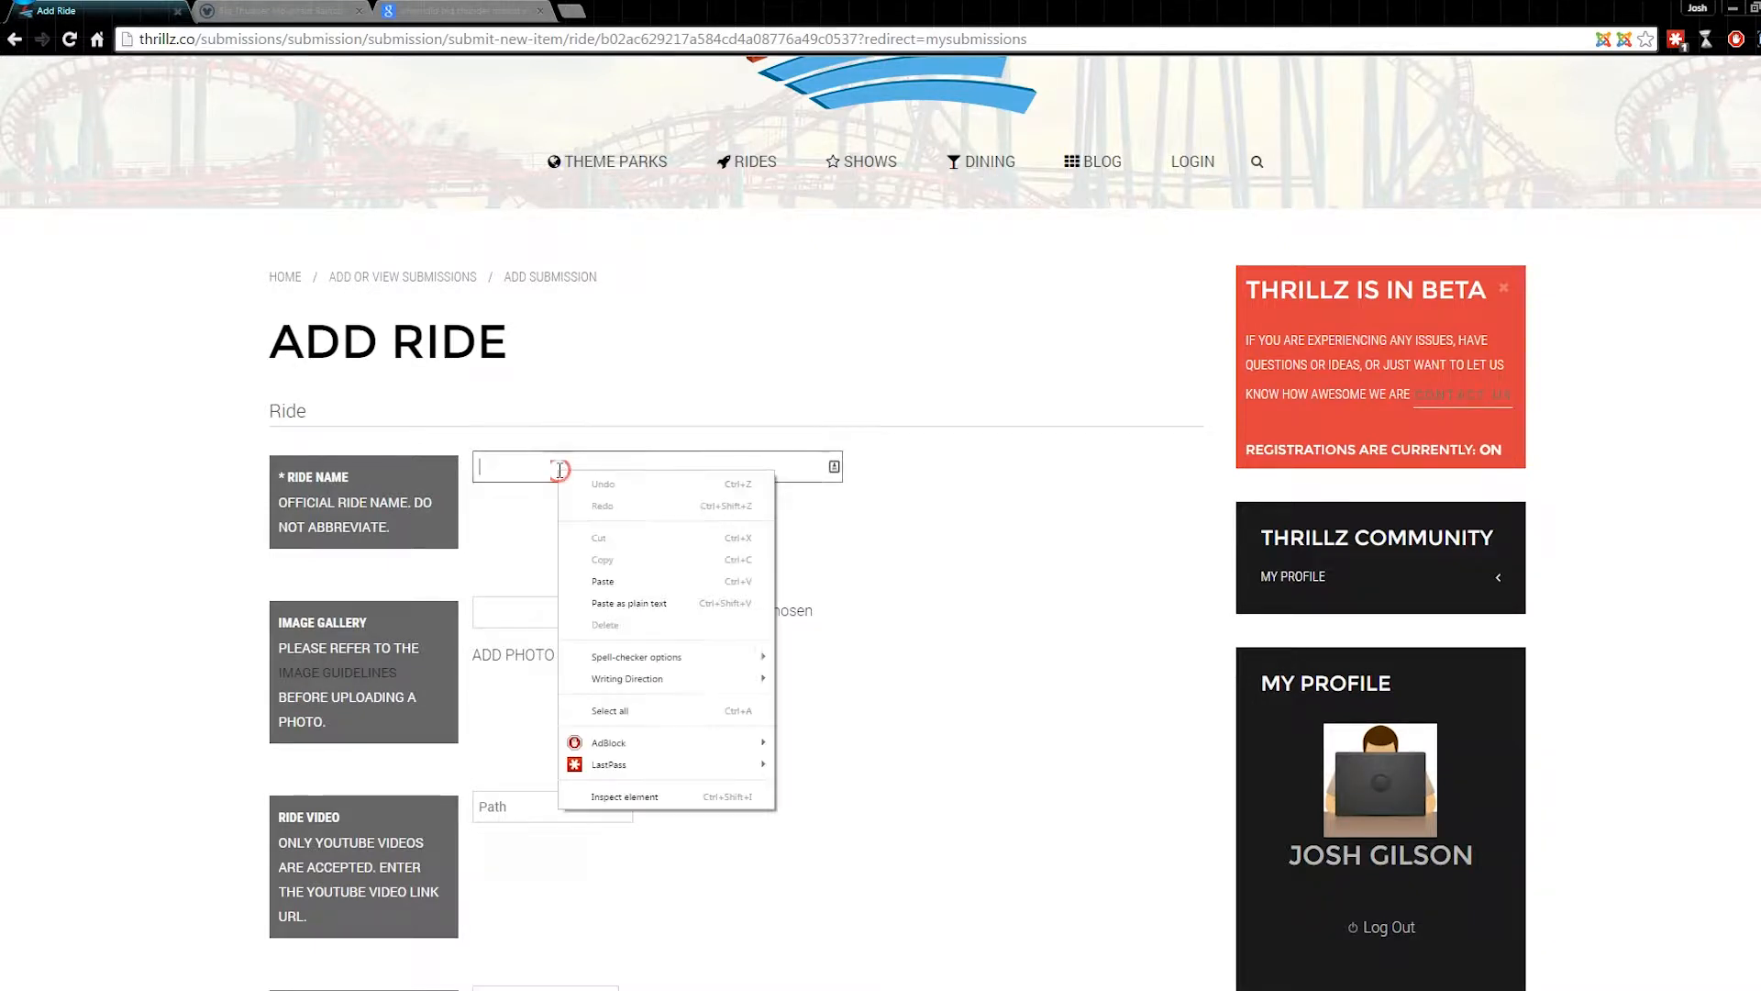
left_click(631, 583)
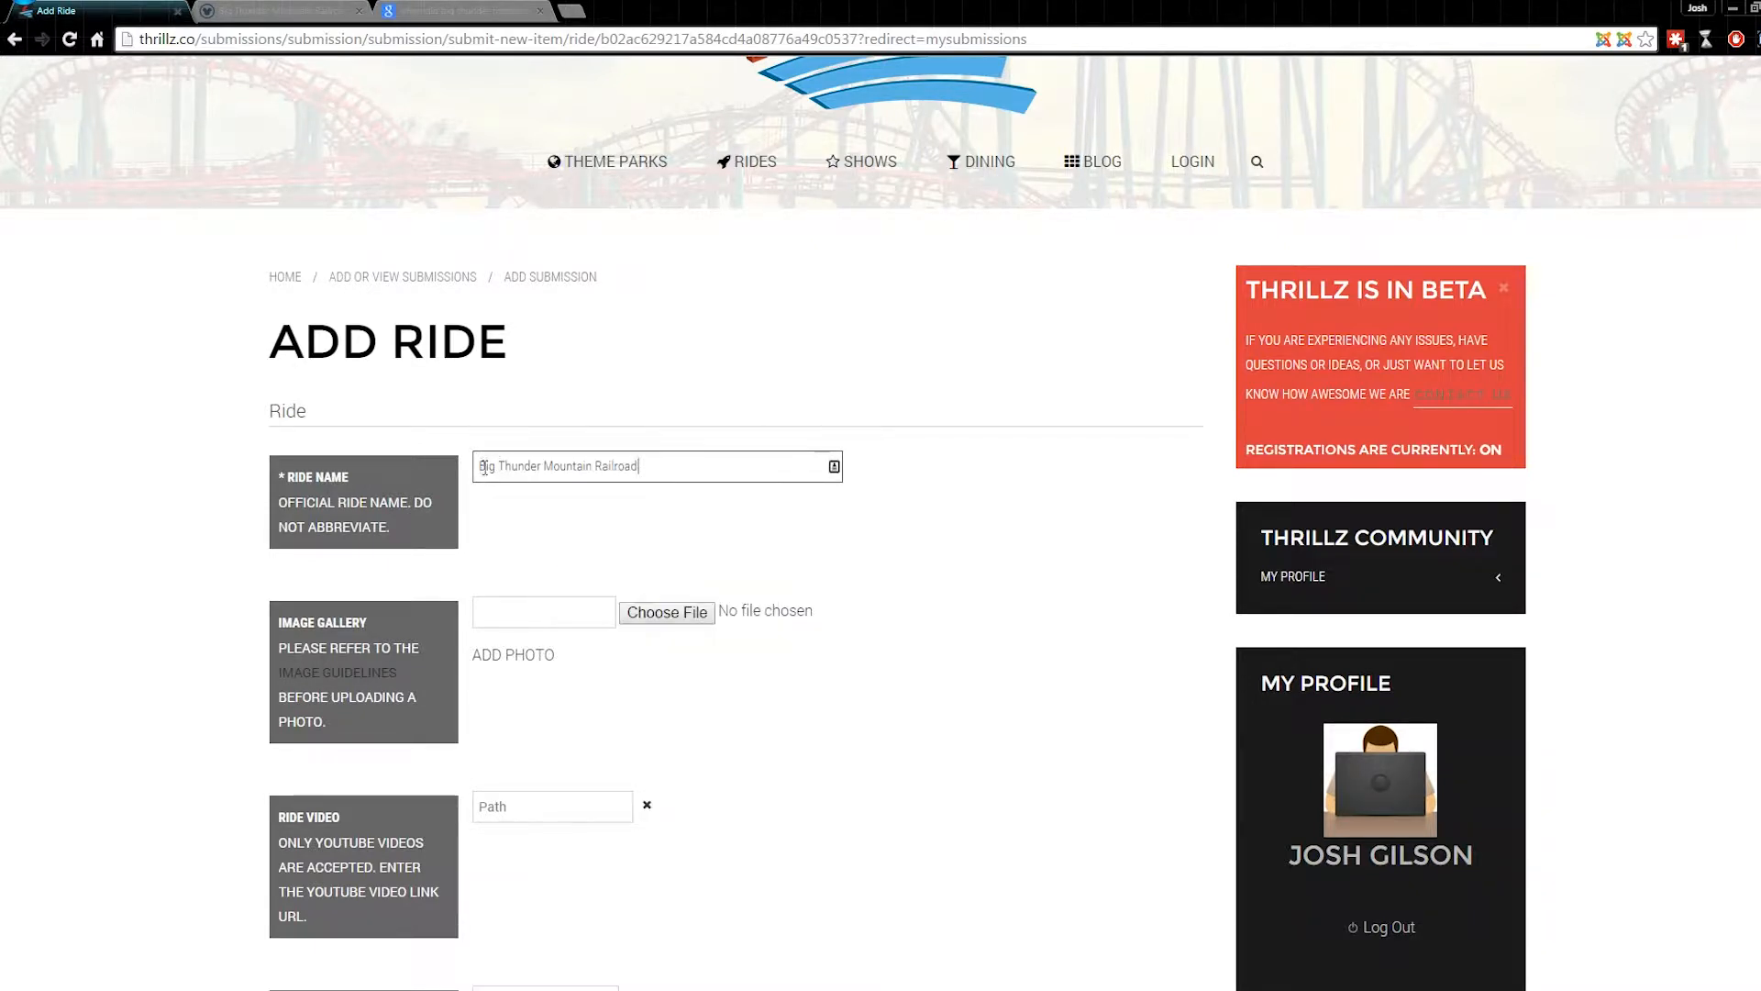
left_click(906, 529)
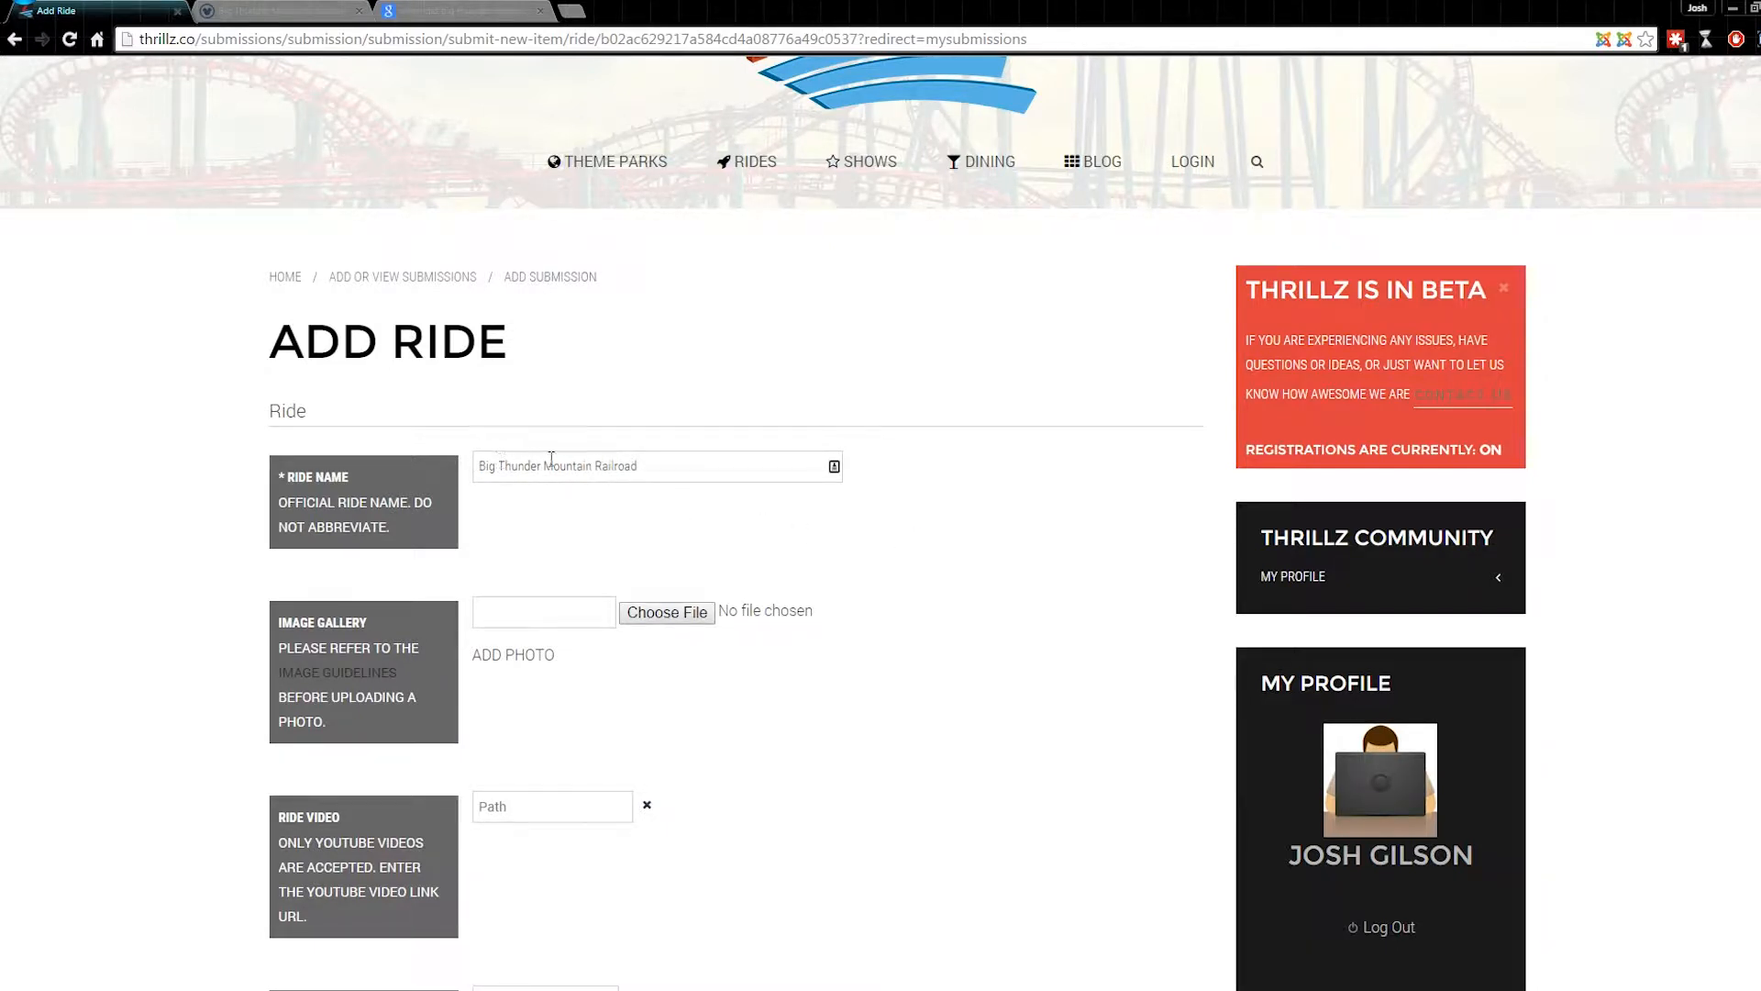
scroll(602, 519, "down", 1)
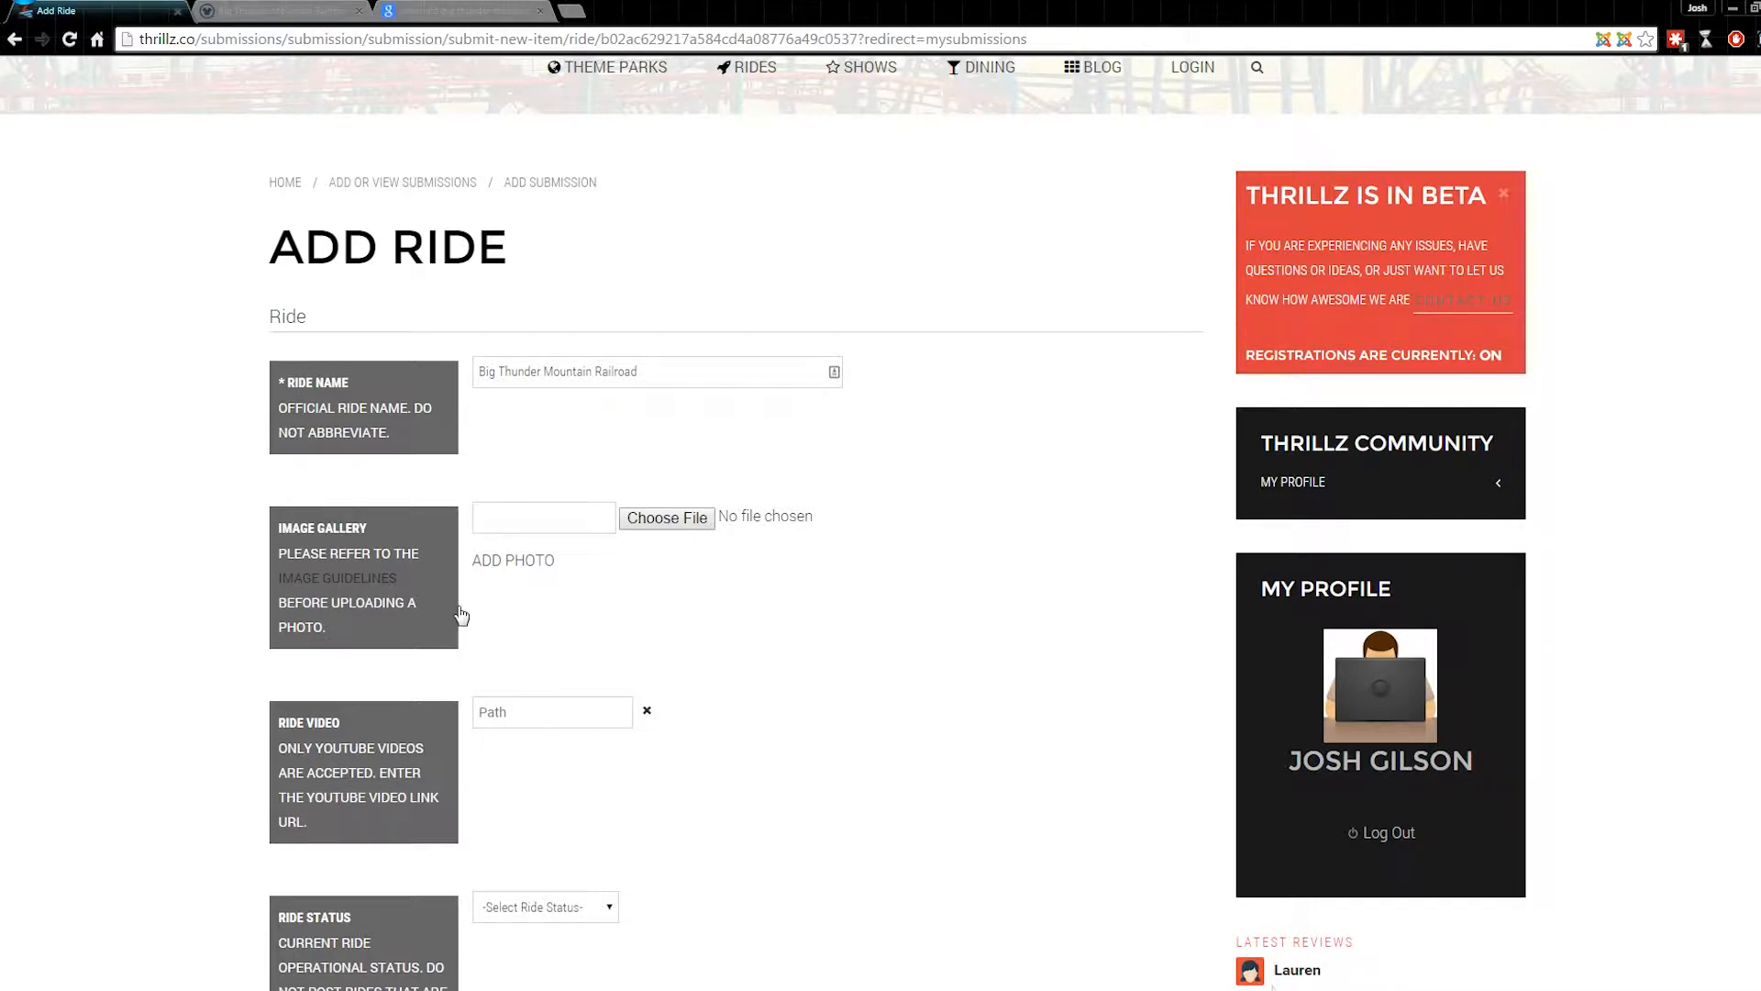
left_click(303, 12)
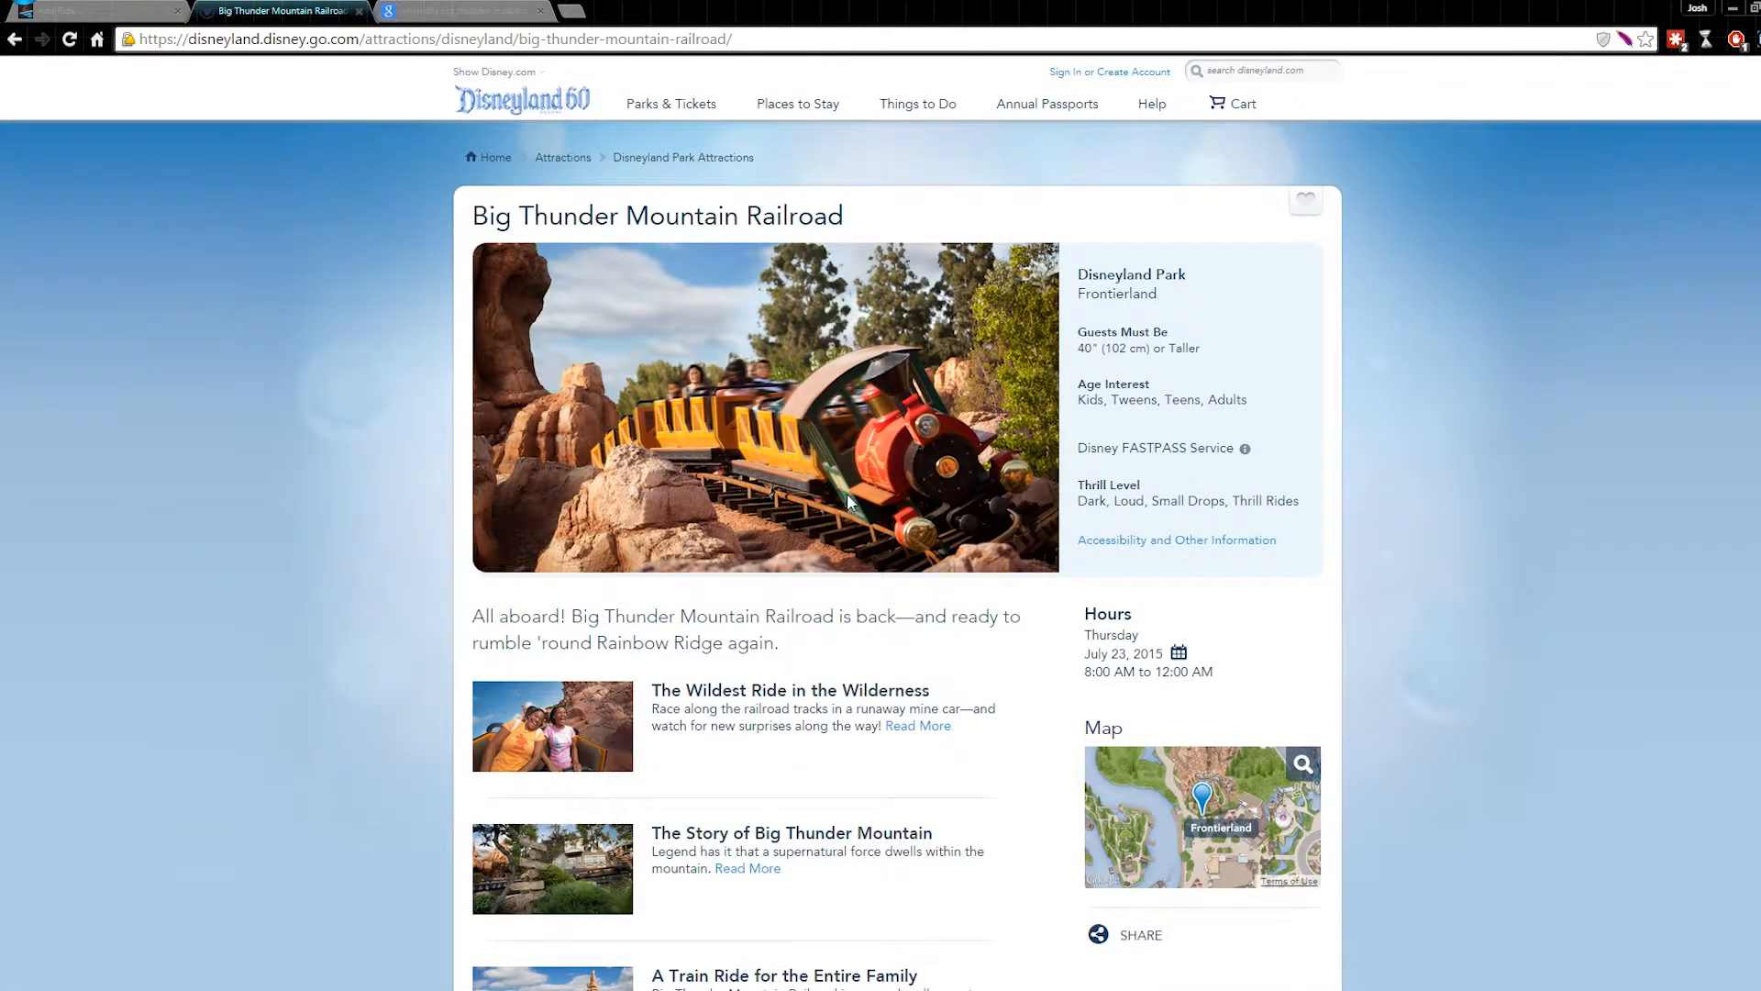
right_click(753, 427)
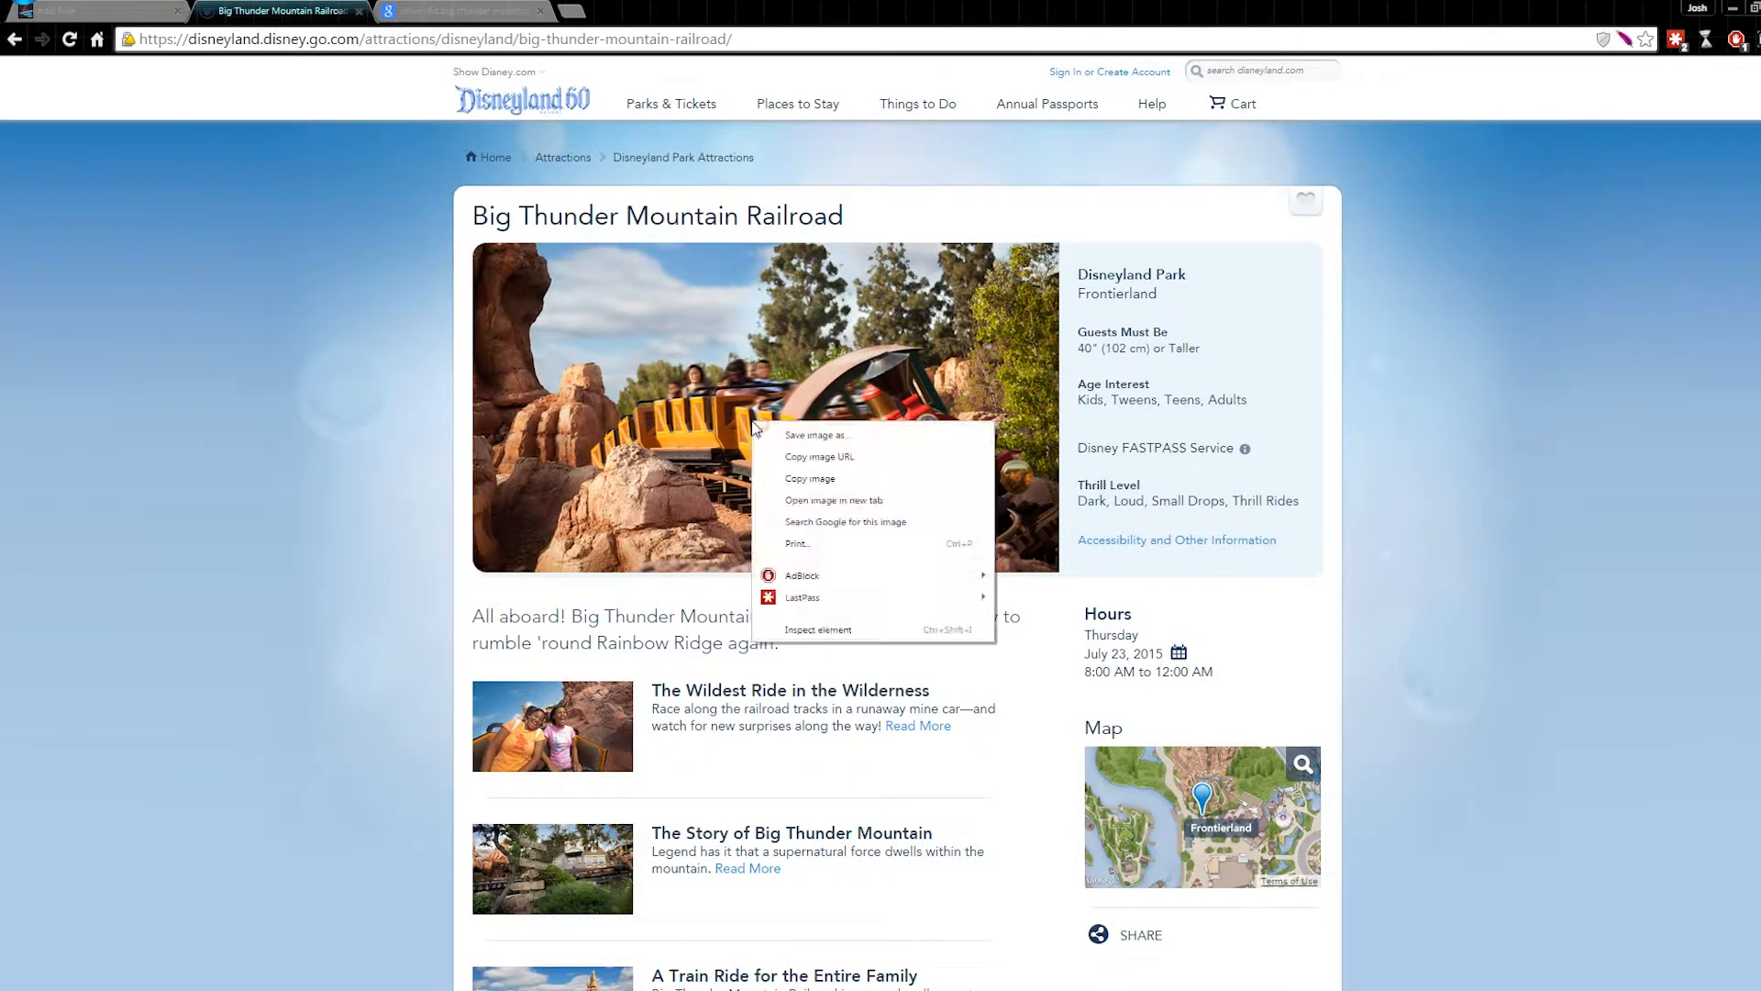
left_click(777, 436)
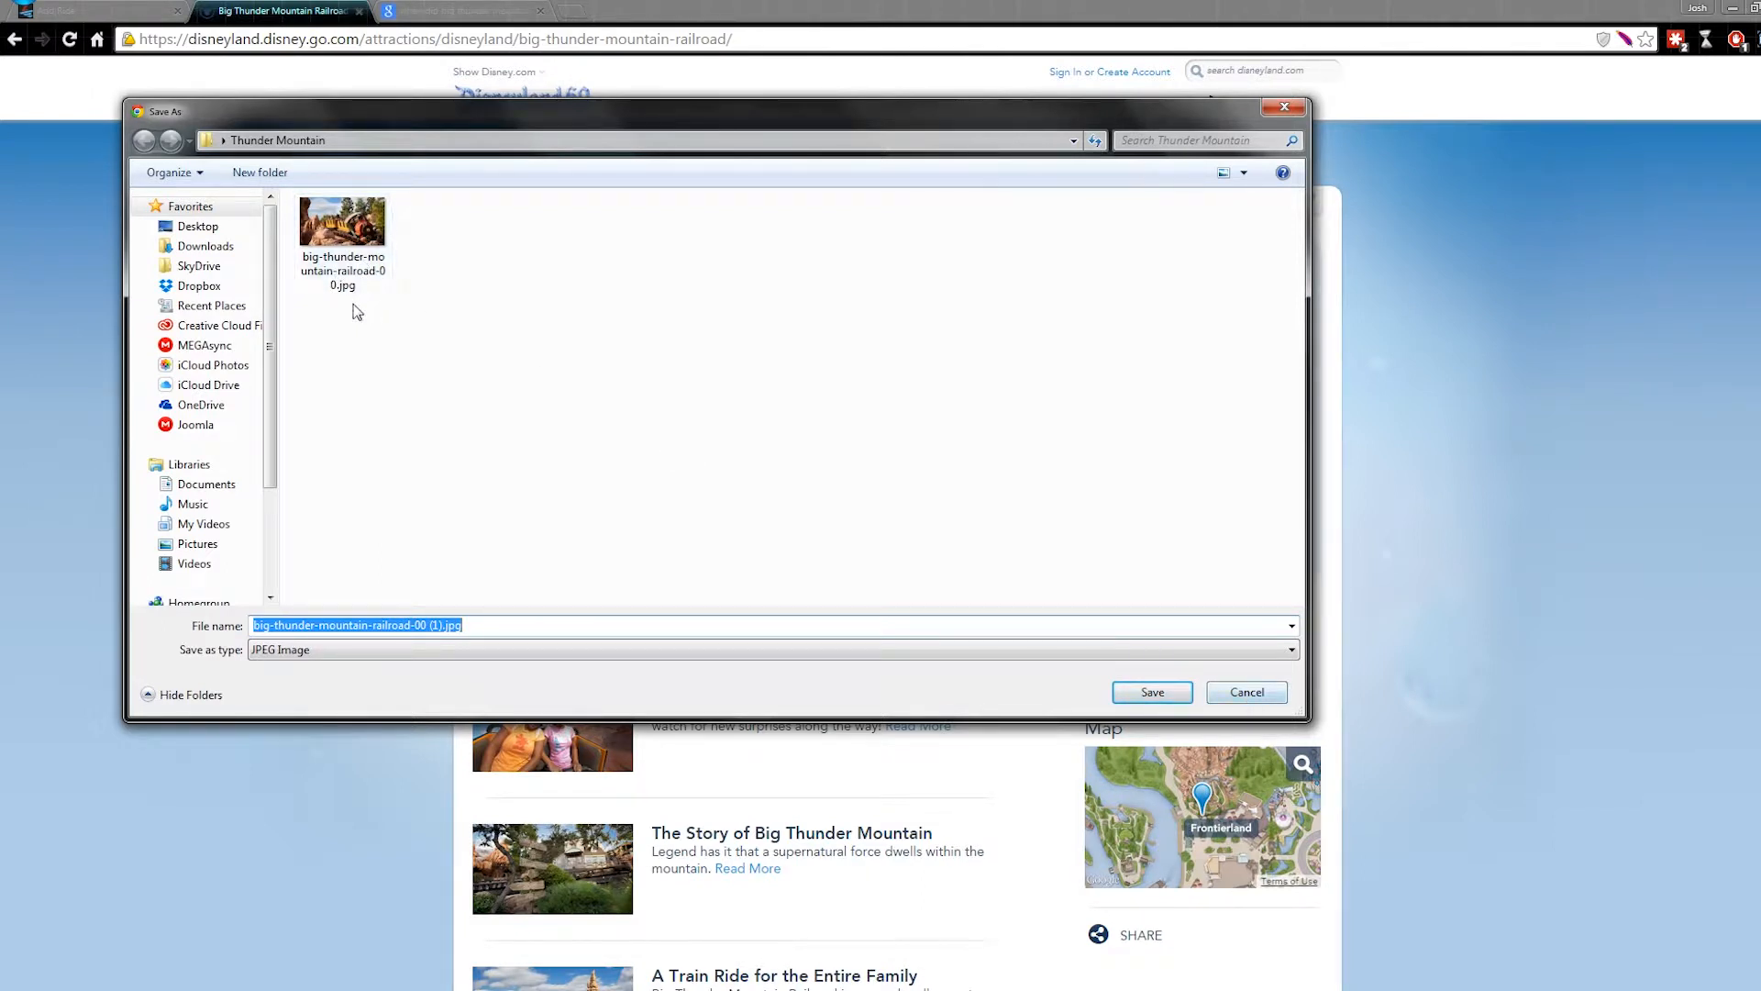
left_click(1247, 692)
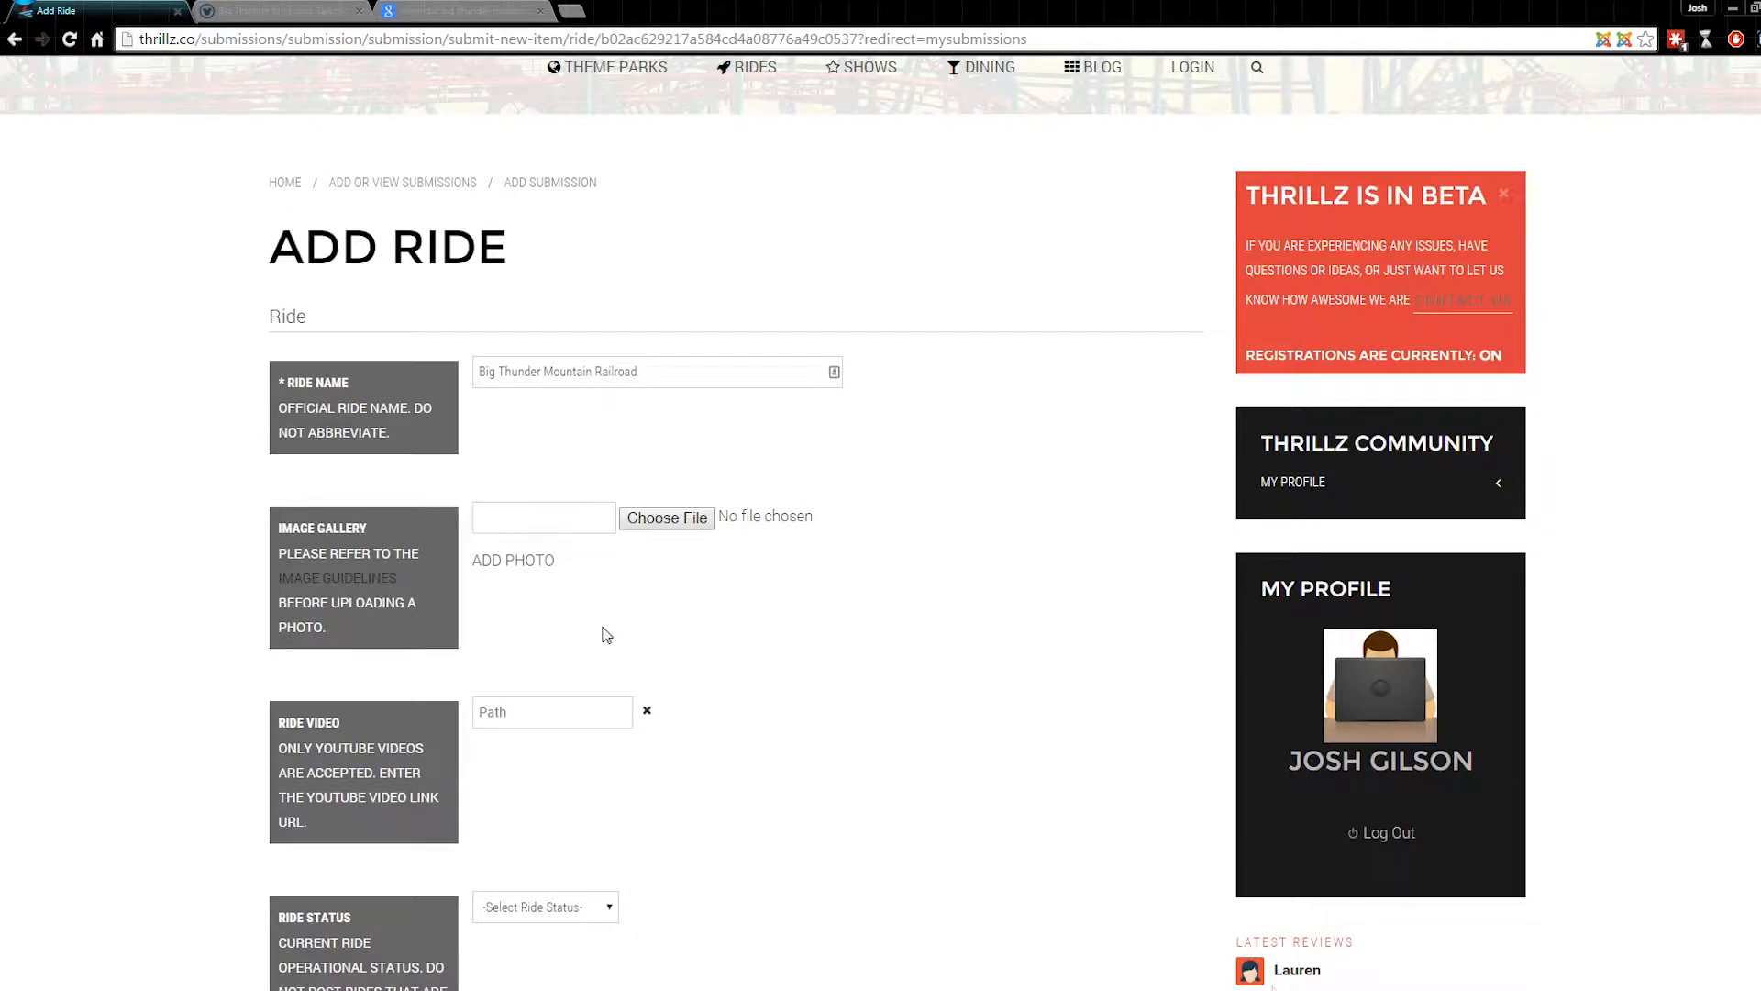
- Attach big-thunder-mountain-railroad-00.jpg from the Thunder Mountain folder to the image gallery and add three more empty photo slots
left_click(680, 519)
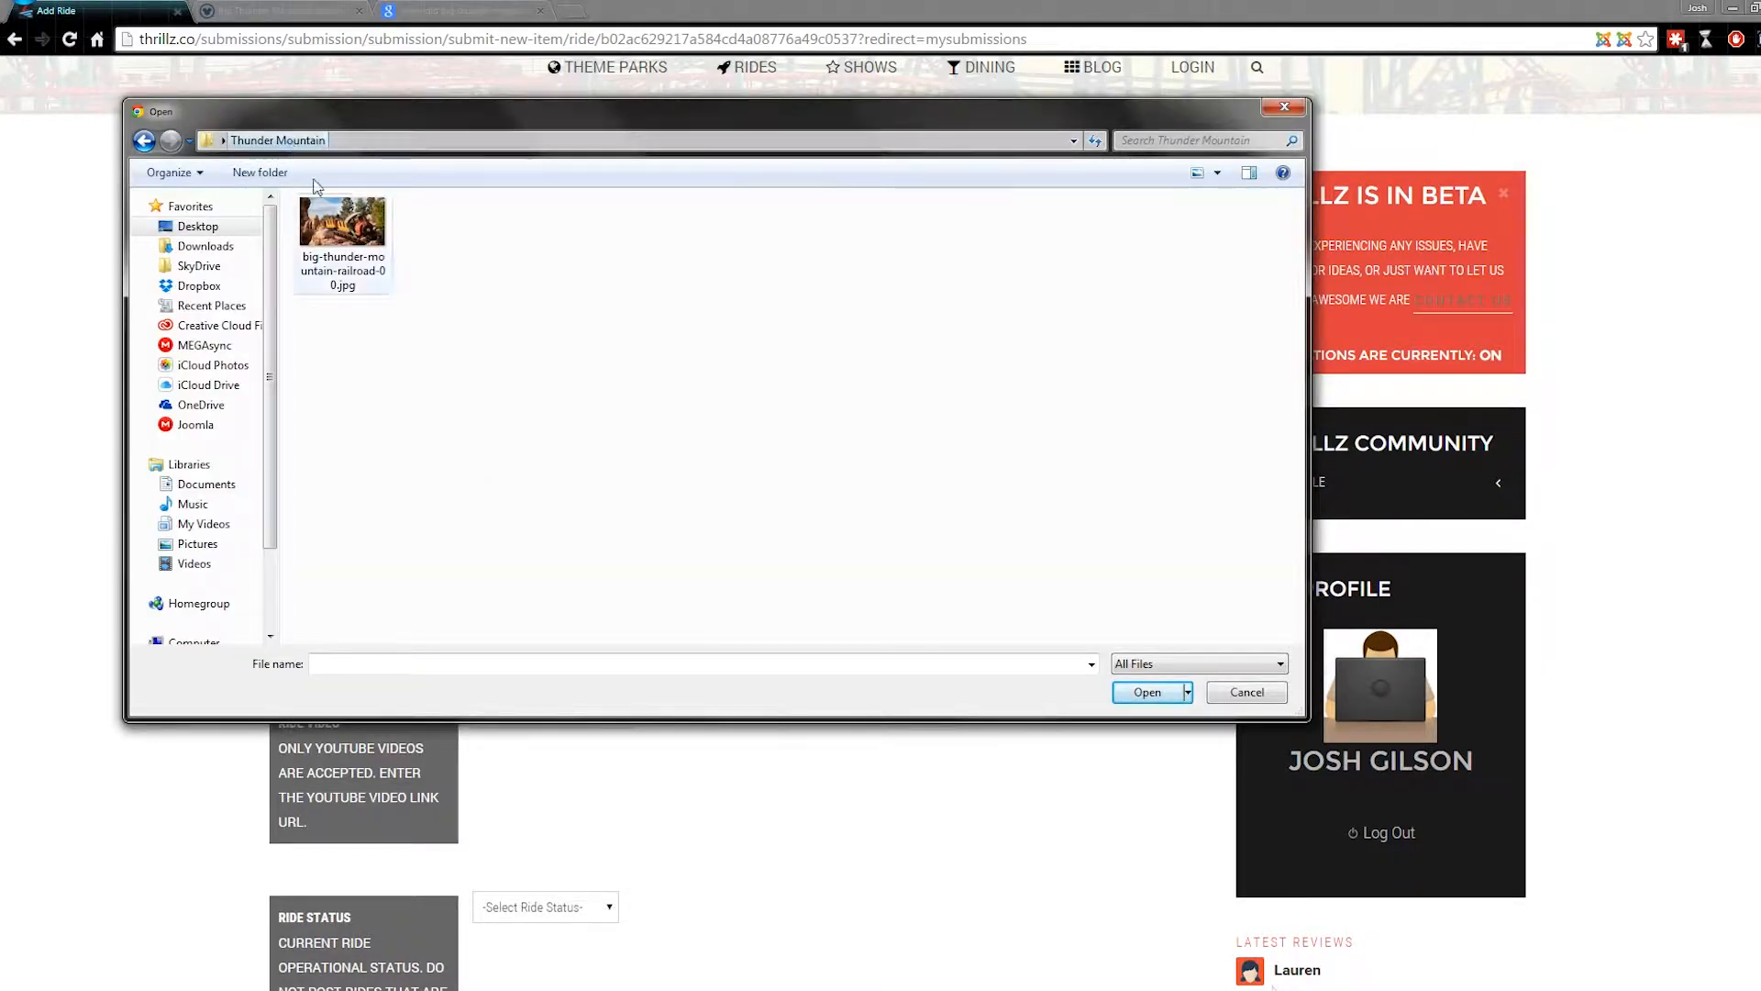
left_click(359, 244)
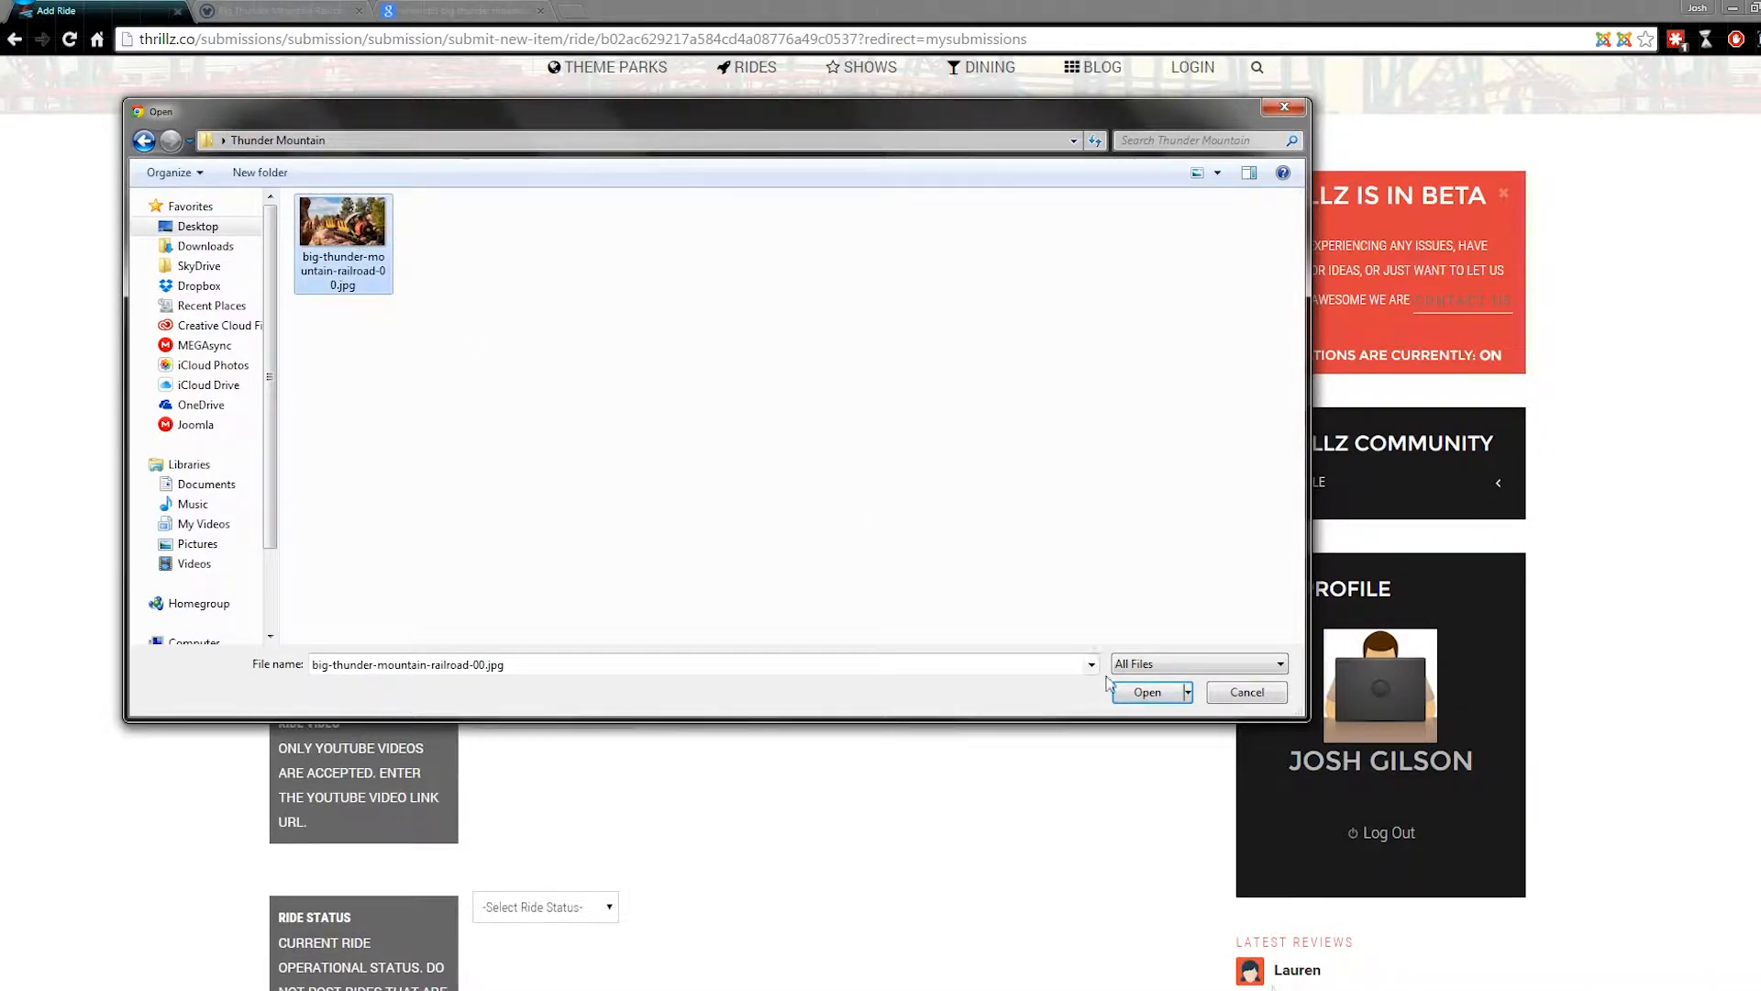
left_click(1145, 693)
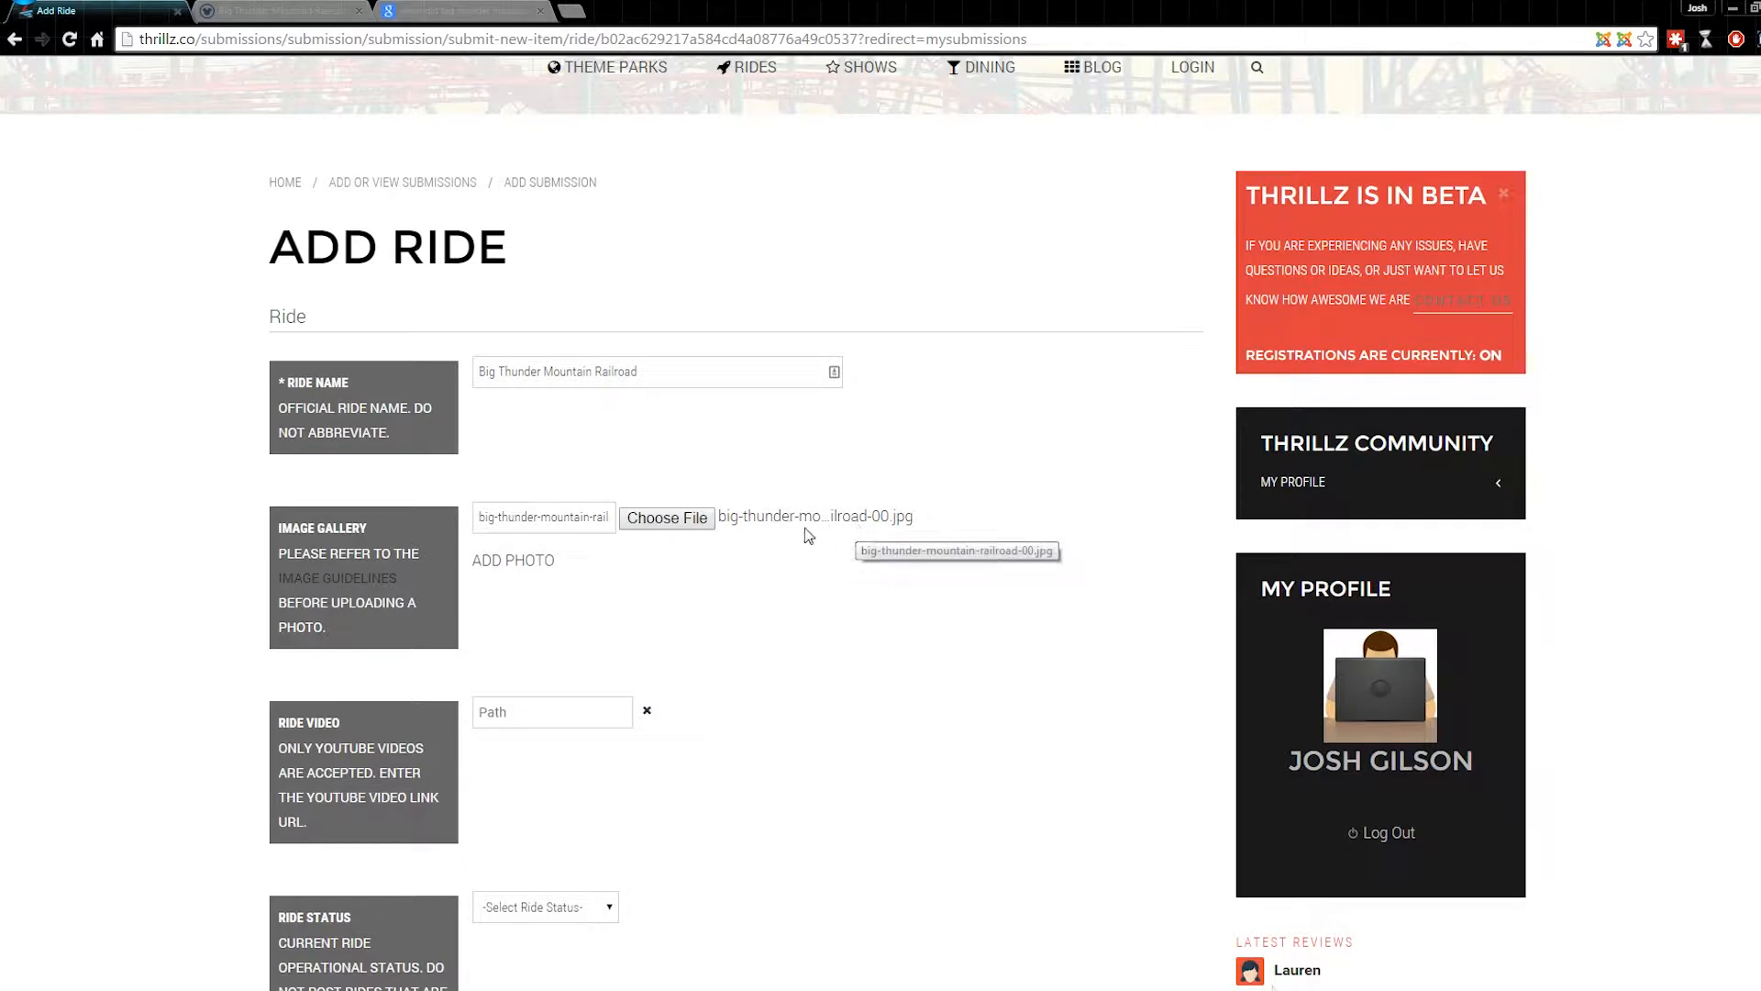
left_click(537, 568)
left_click(529, 615)
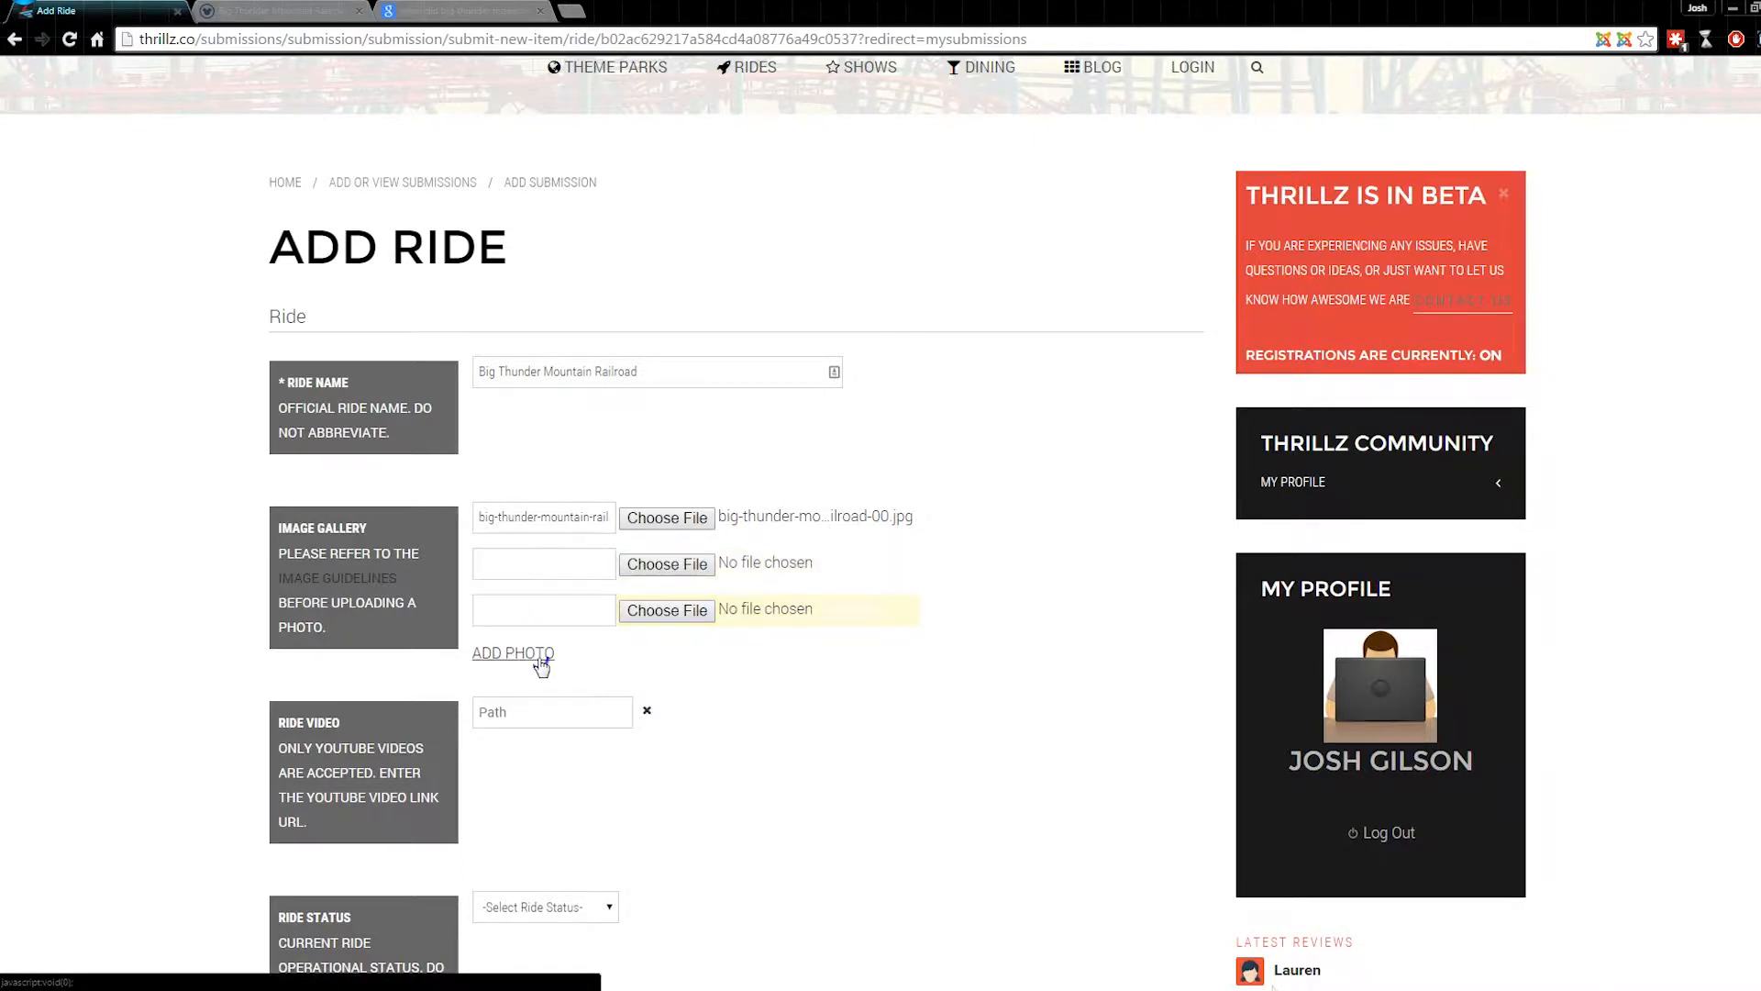
left_click(539, 655)
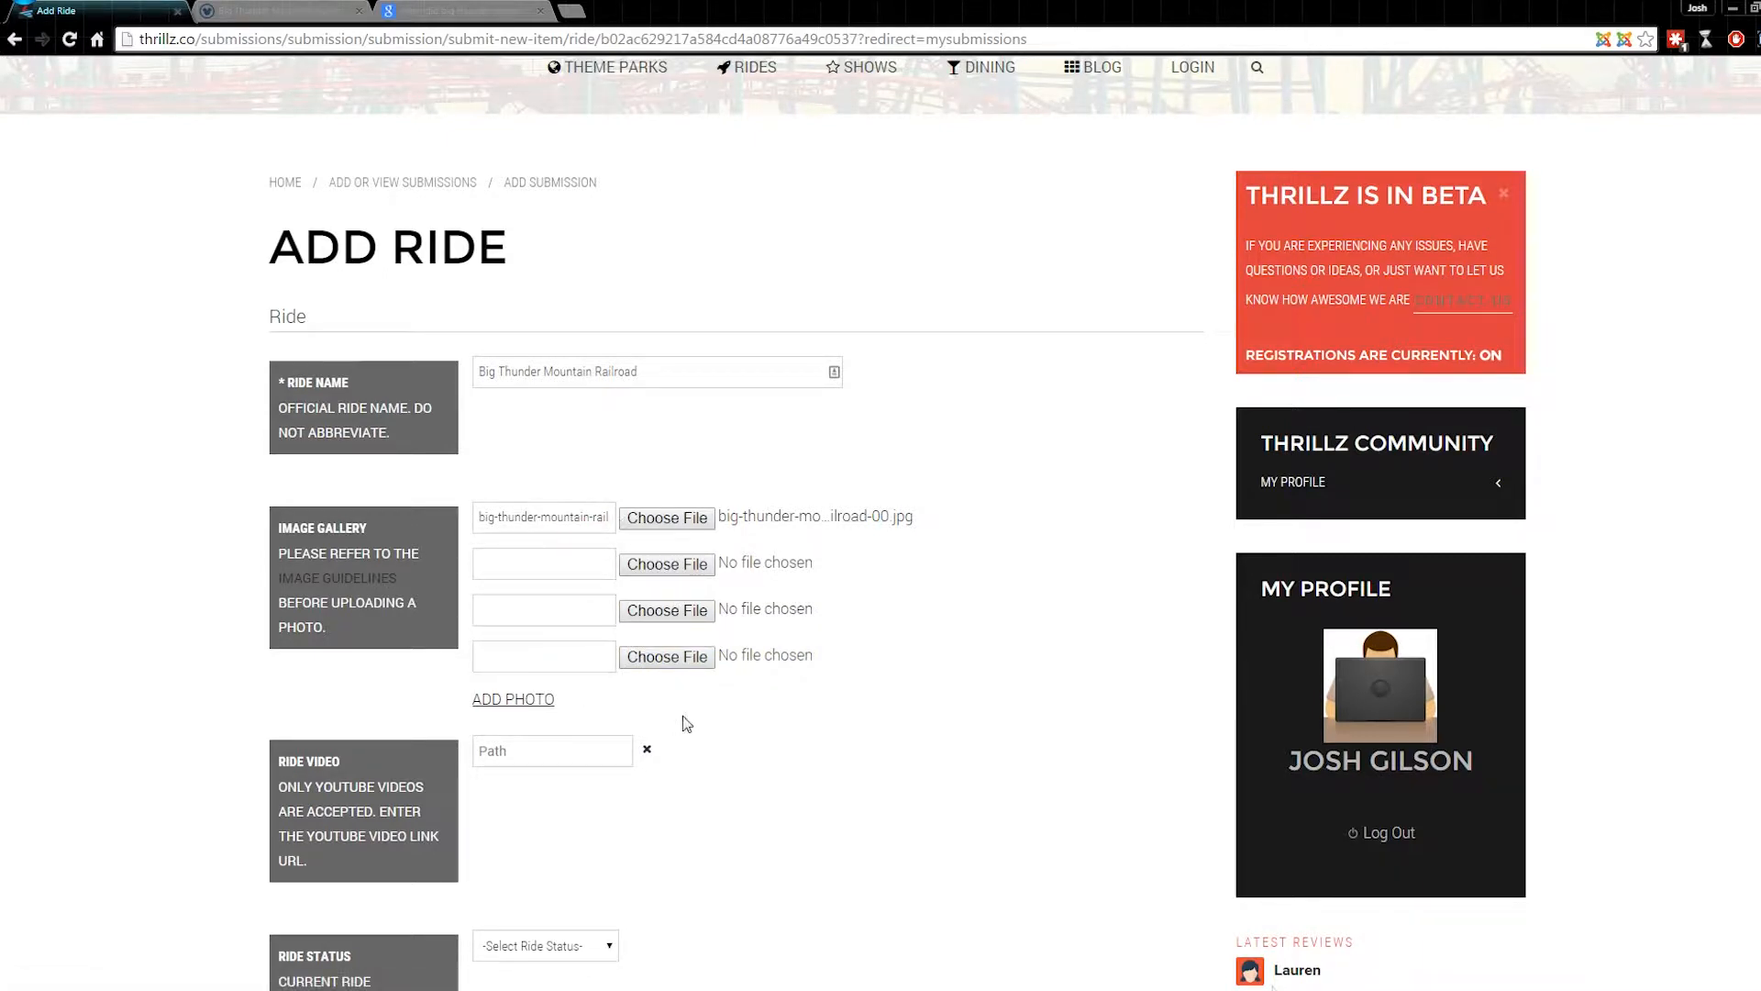
- Open YouTube in a new browser tab and search for "Big Thunder Mountain Railroad disneyland"
scroll(759, 700, "down", 2)
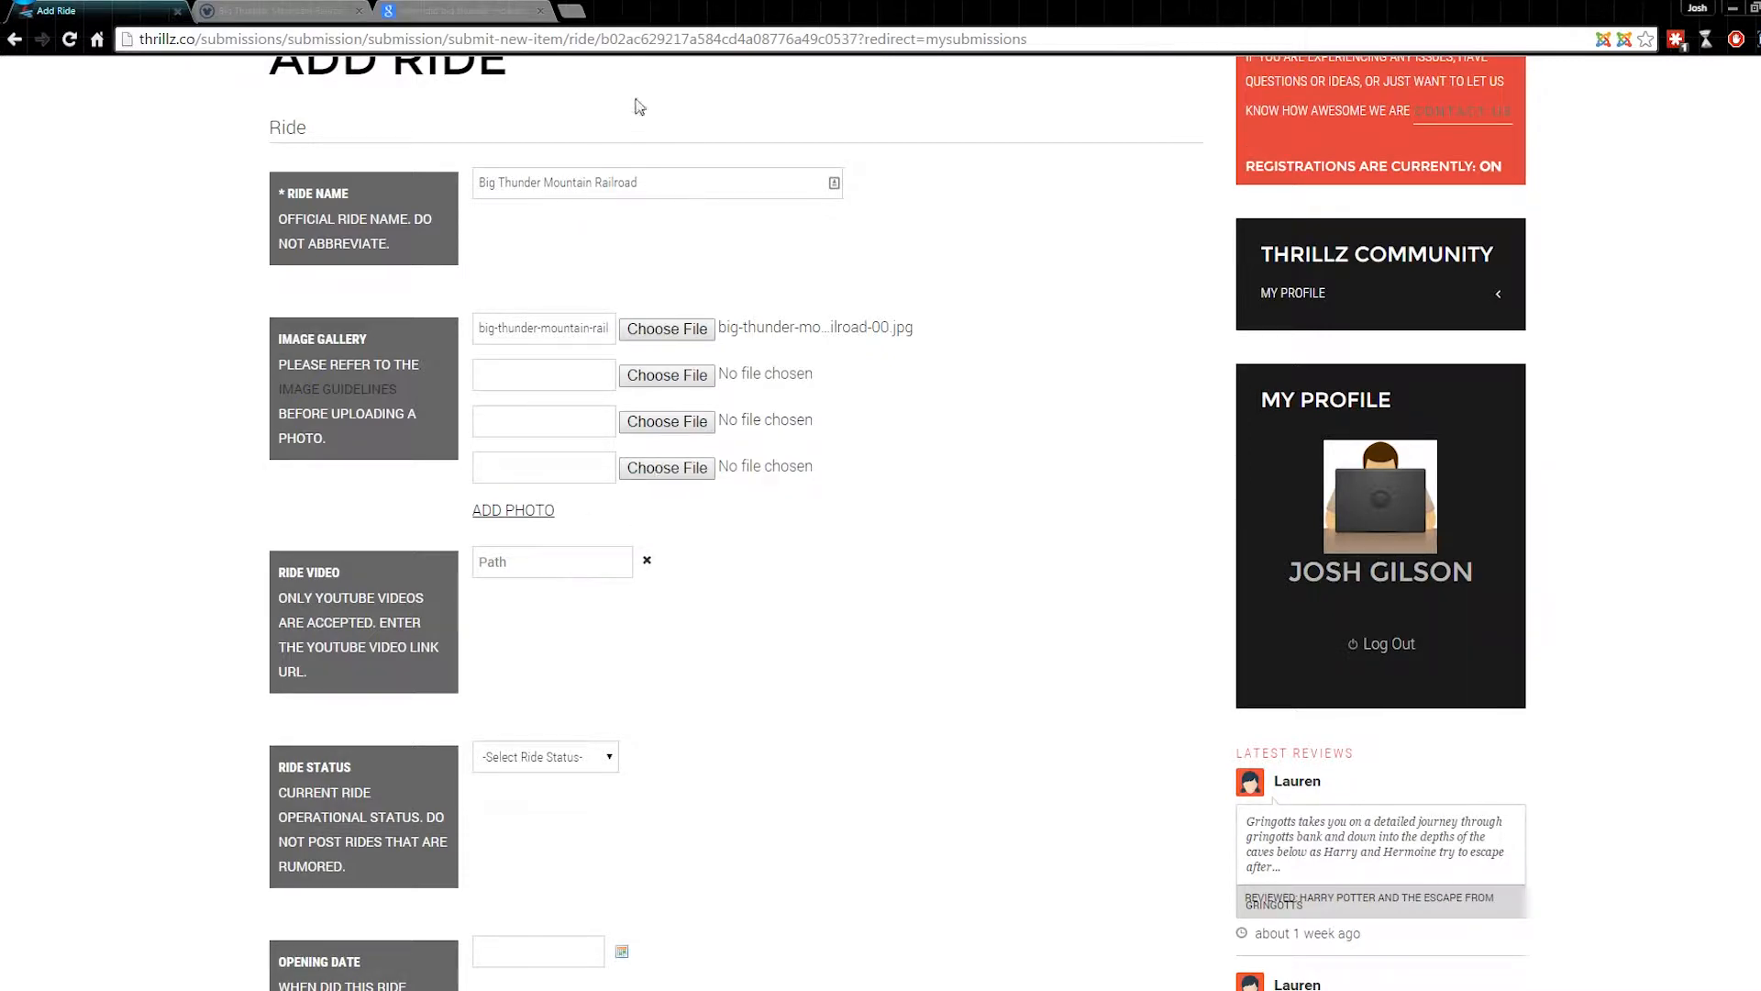
left_click(571, 10)
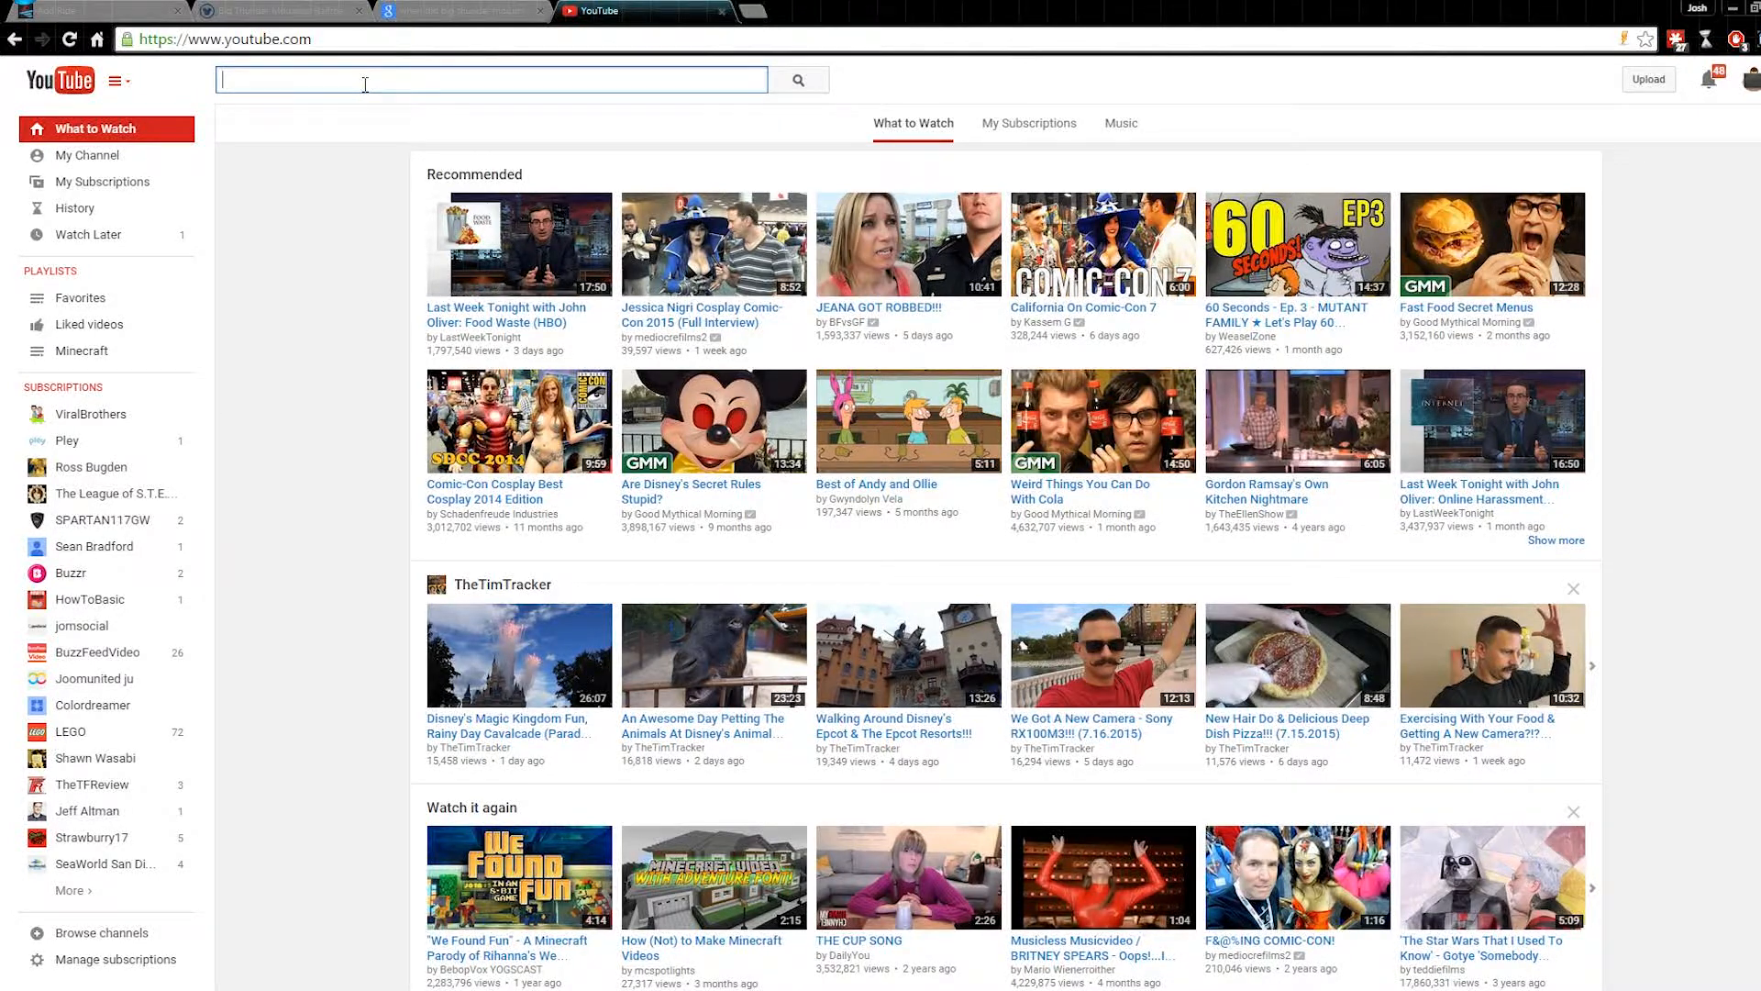
type("Big Thunder Mountain Railroad")
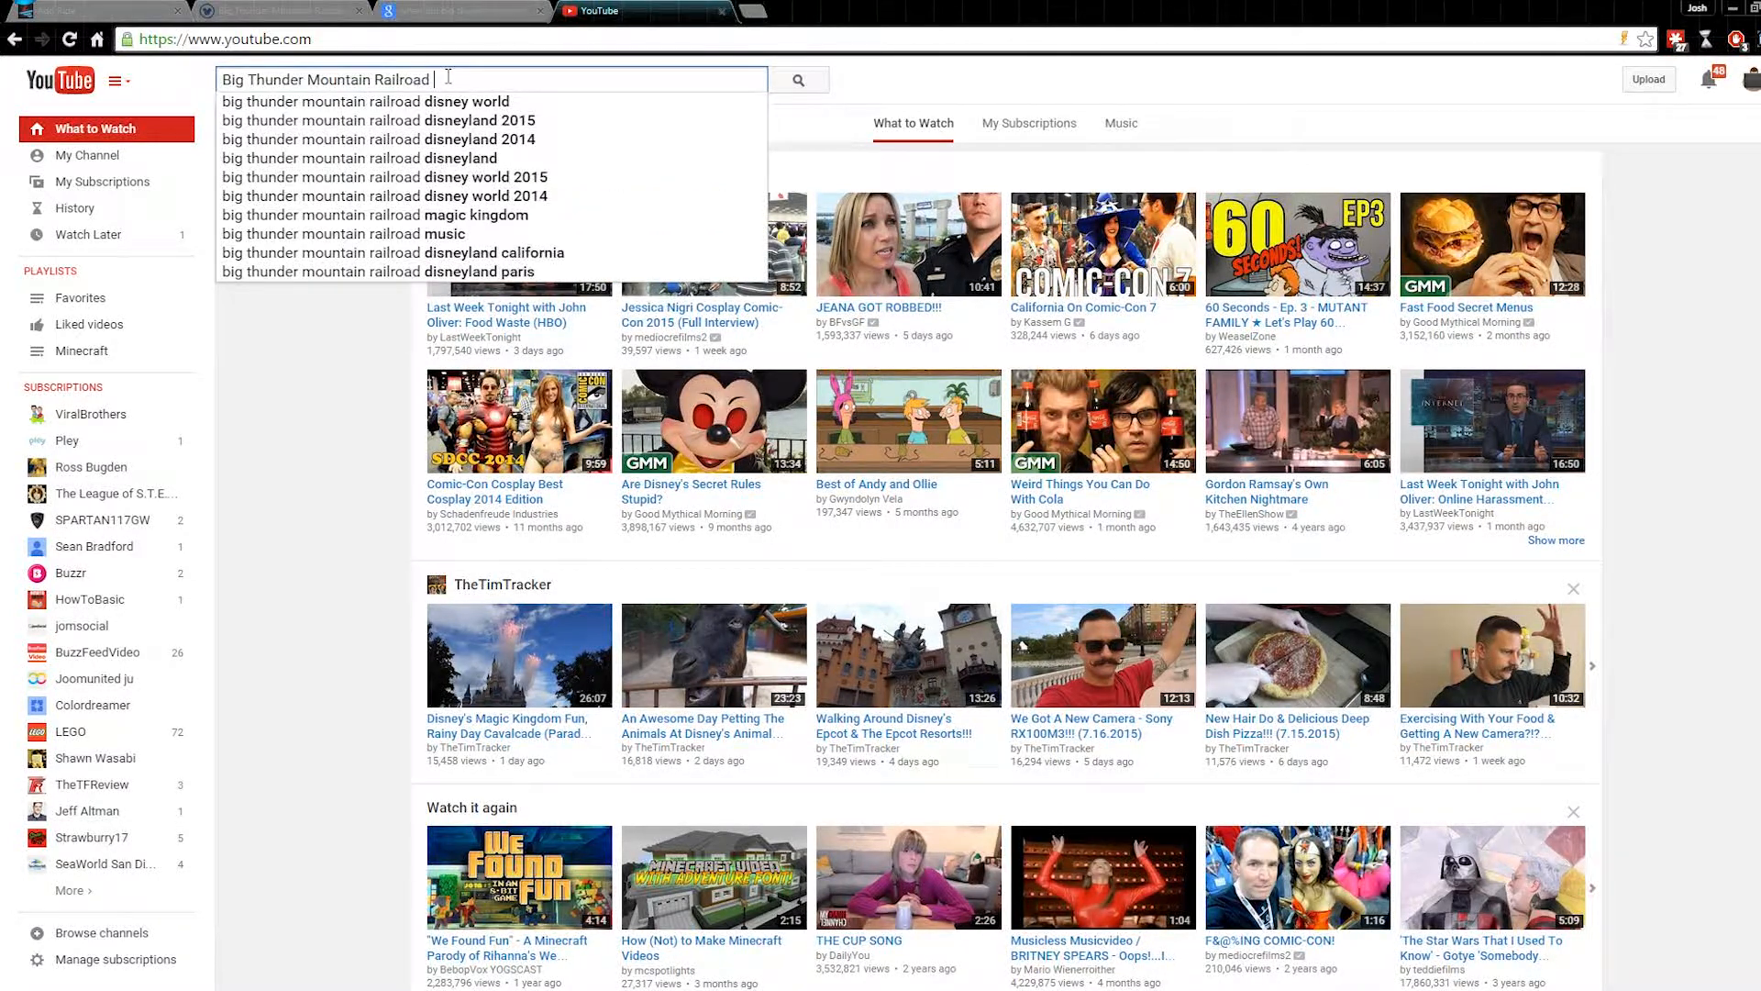
type("dinse")
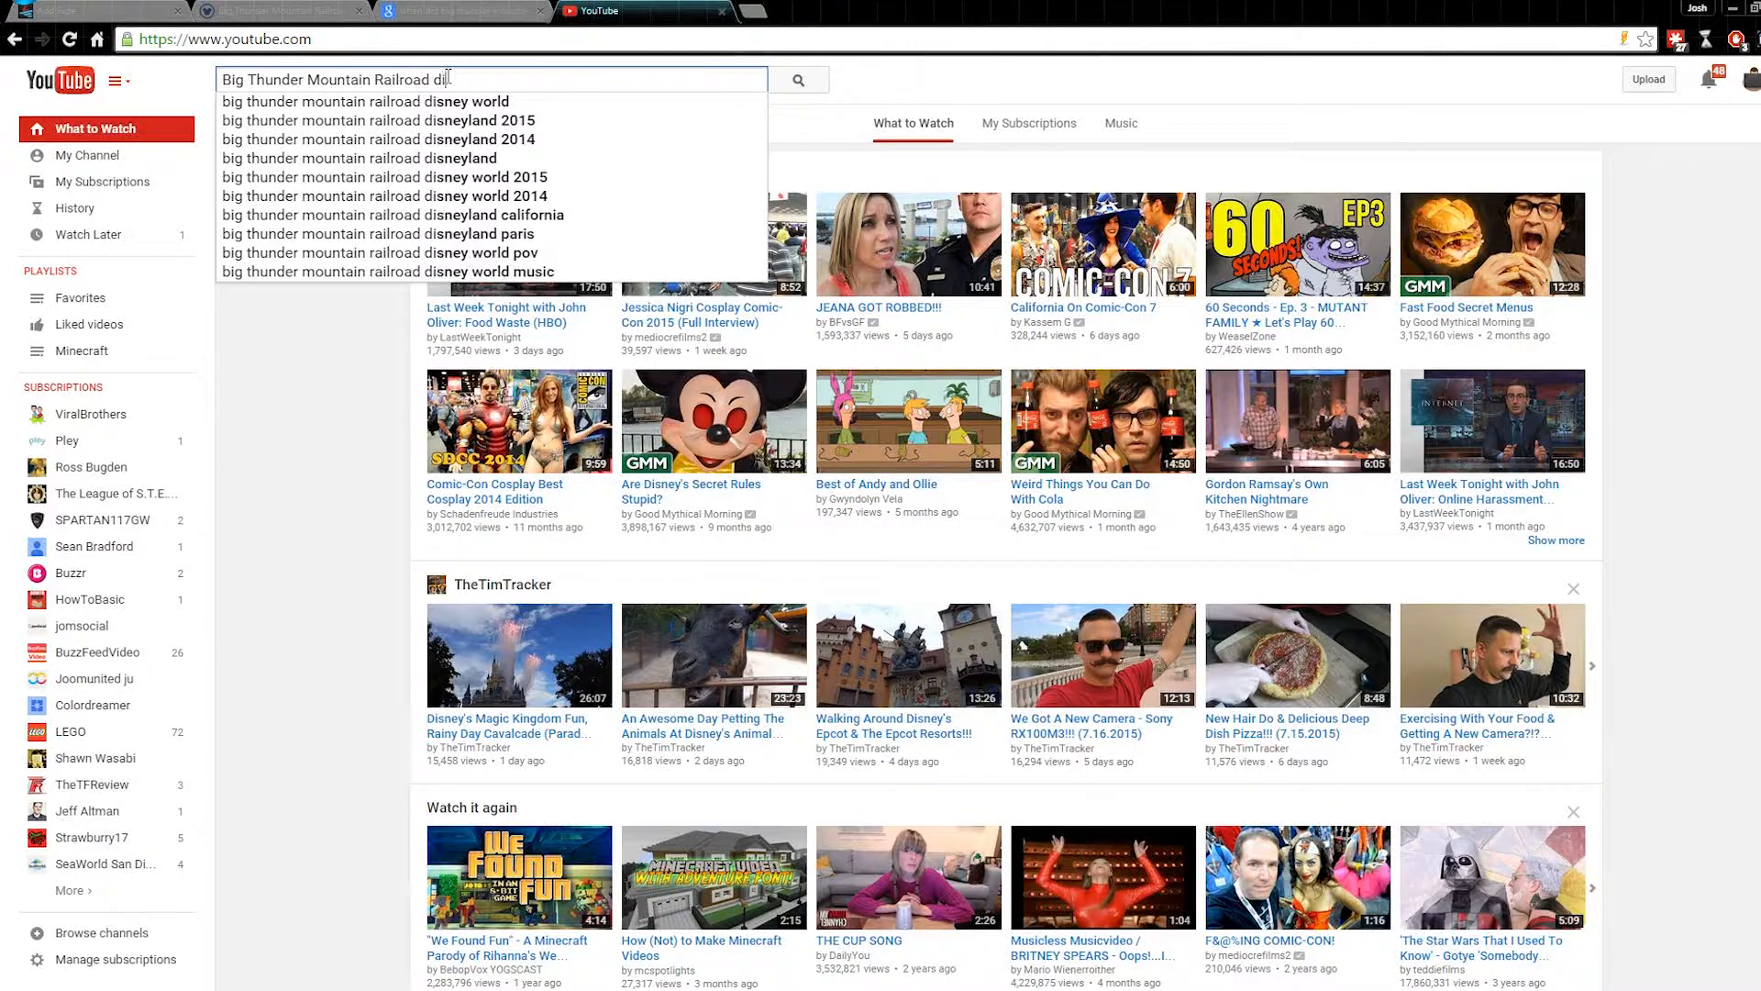
key("BackSpace")
type("sneyland")
key("Return")
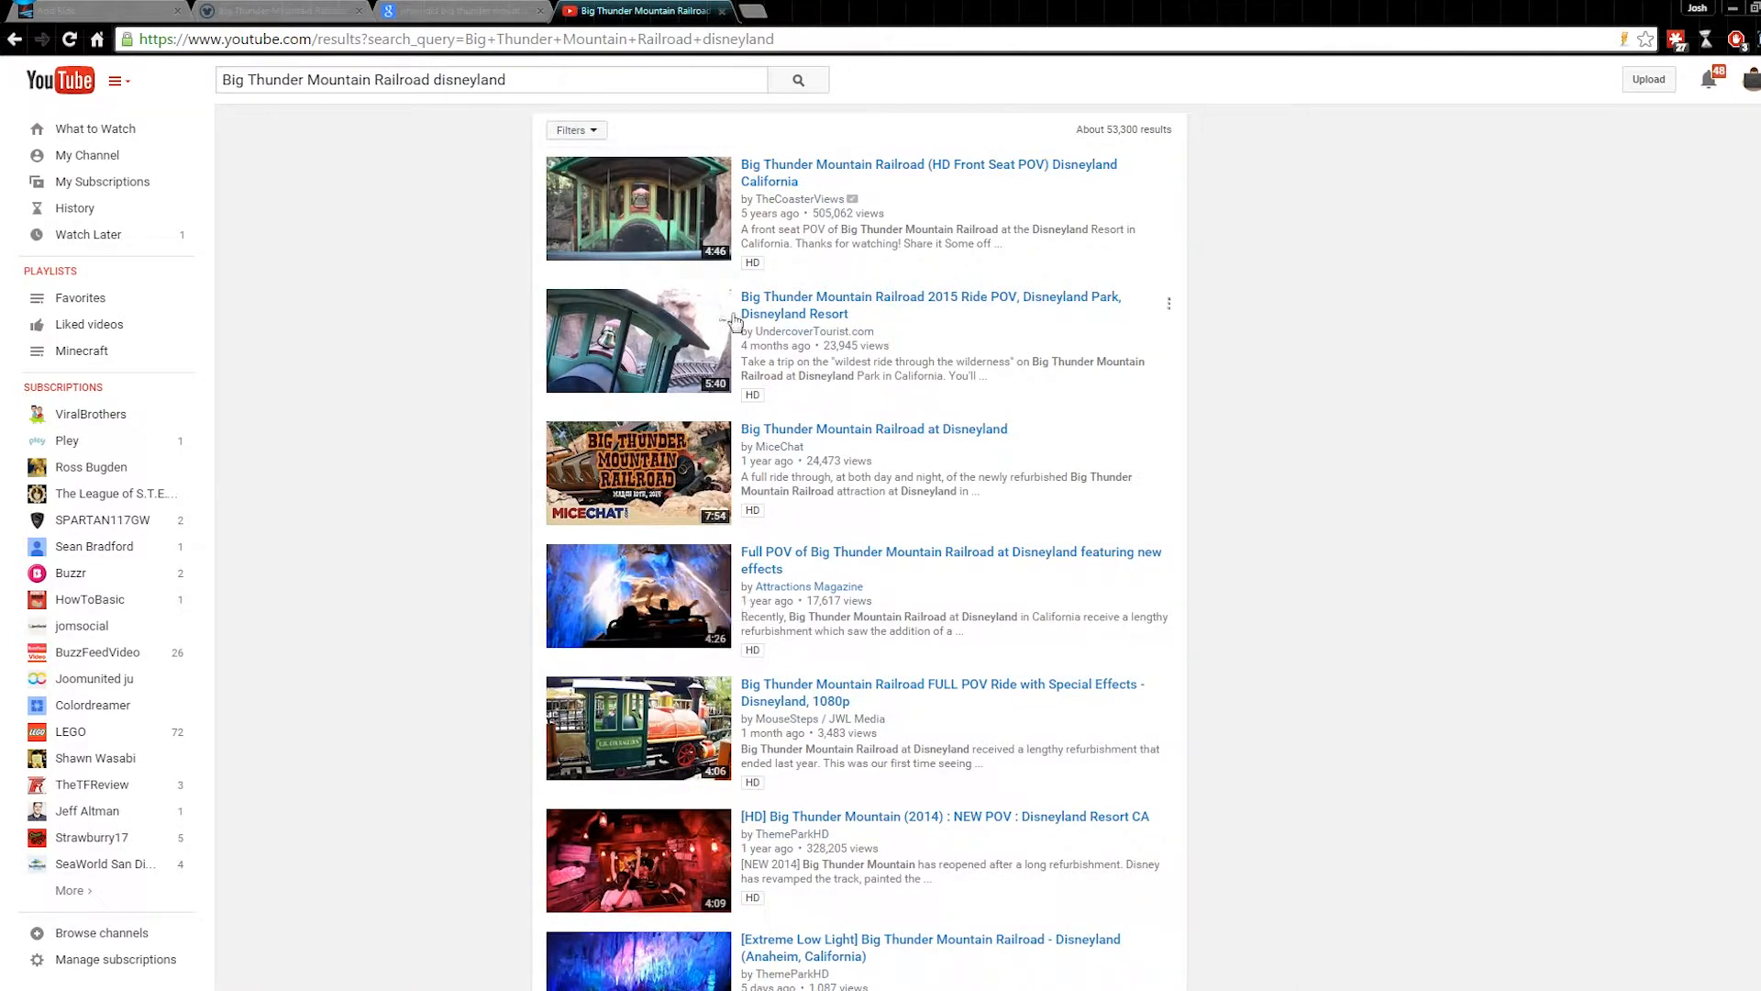
- Open the video "Big Thunder Mountain Railroad (HD Front Seat POV) Disneyland California", pause it and copy its URL
mouse_move(718, 254)
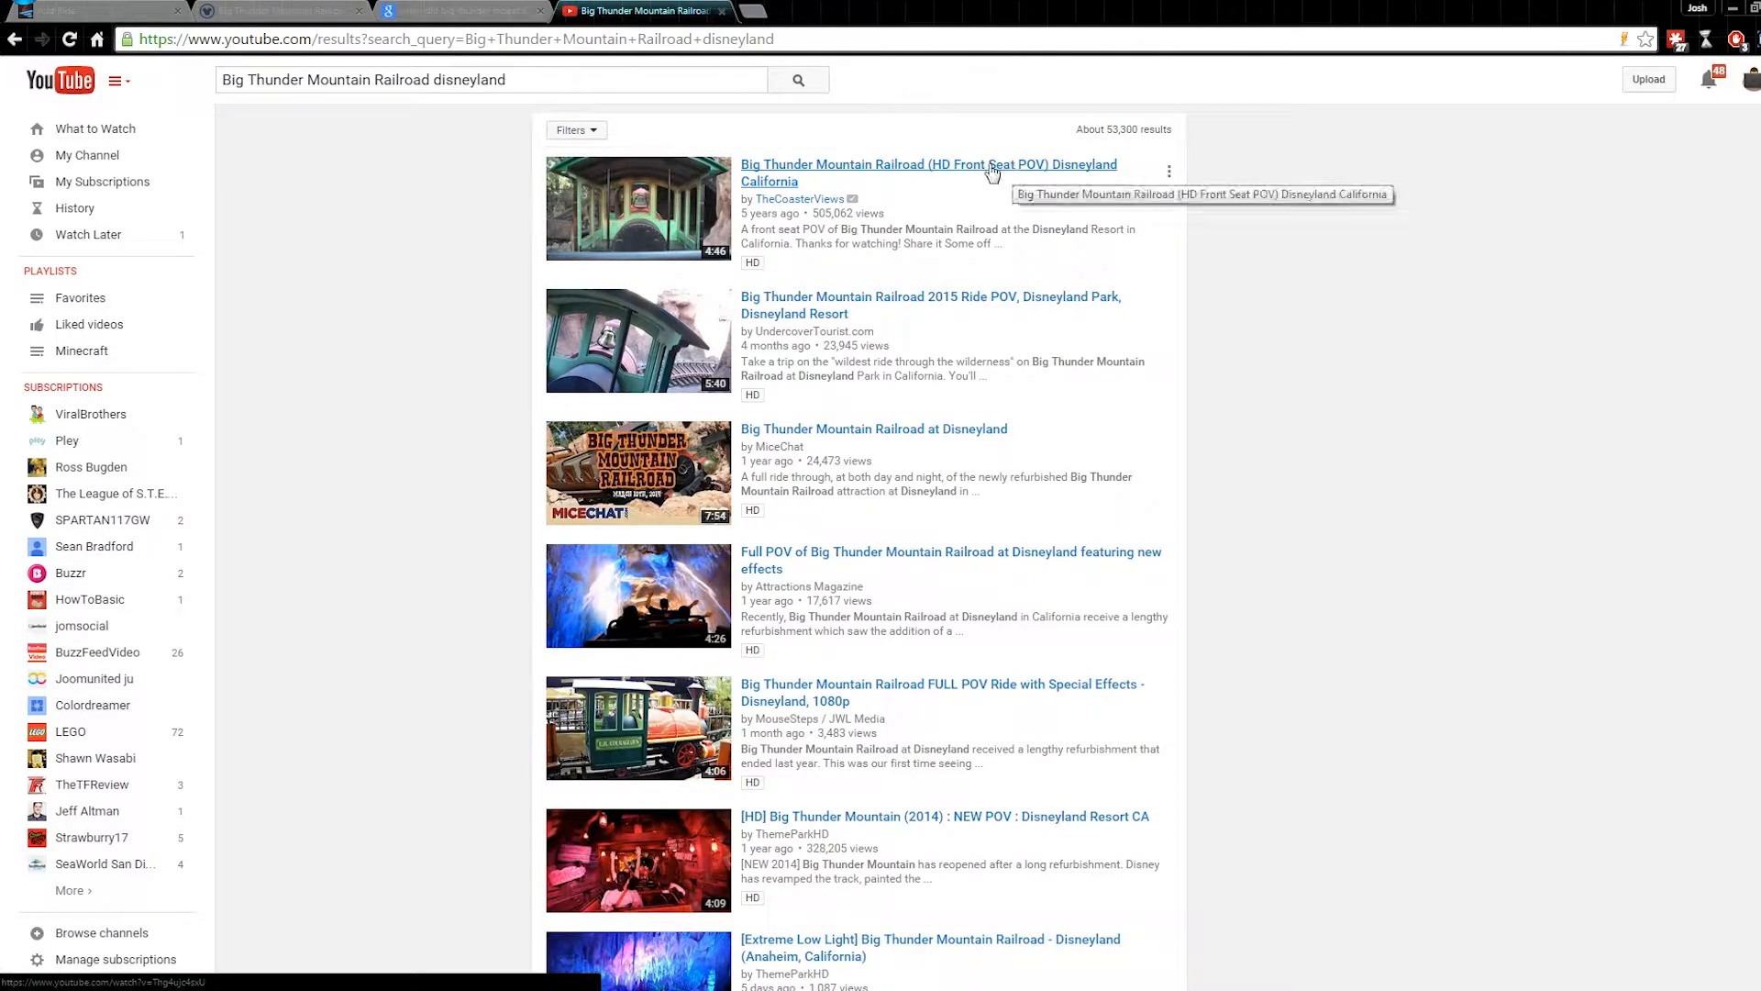
left_click(841, 168)
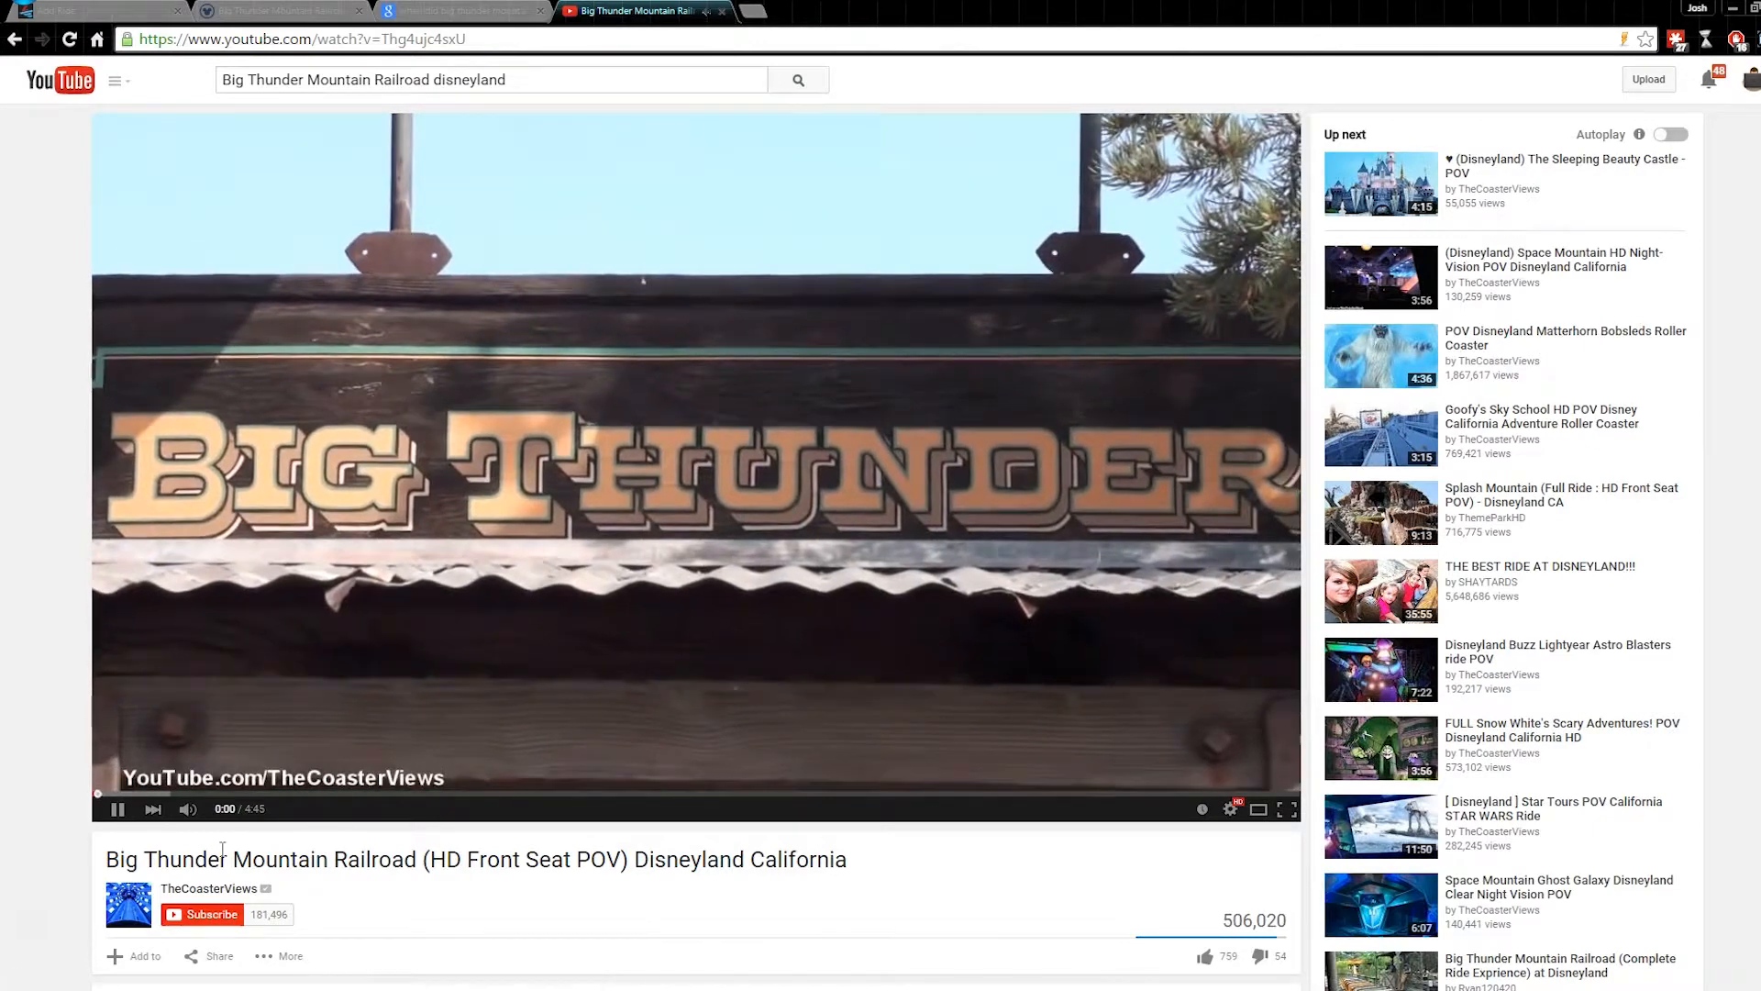
left_click(707, 544)
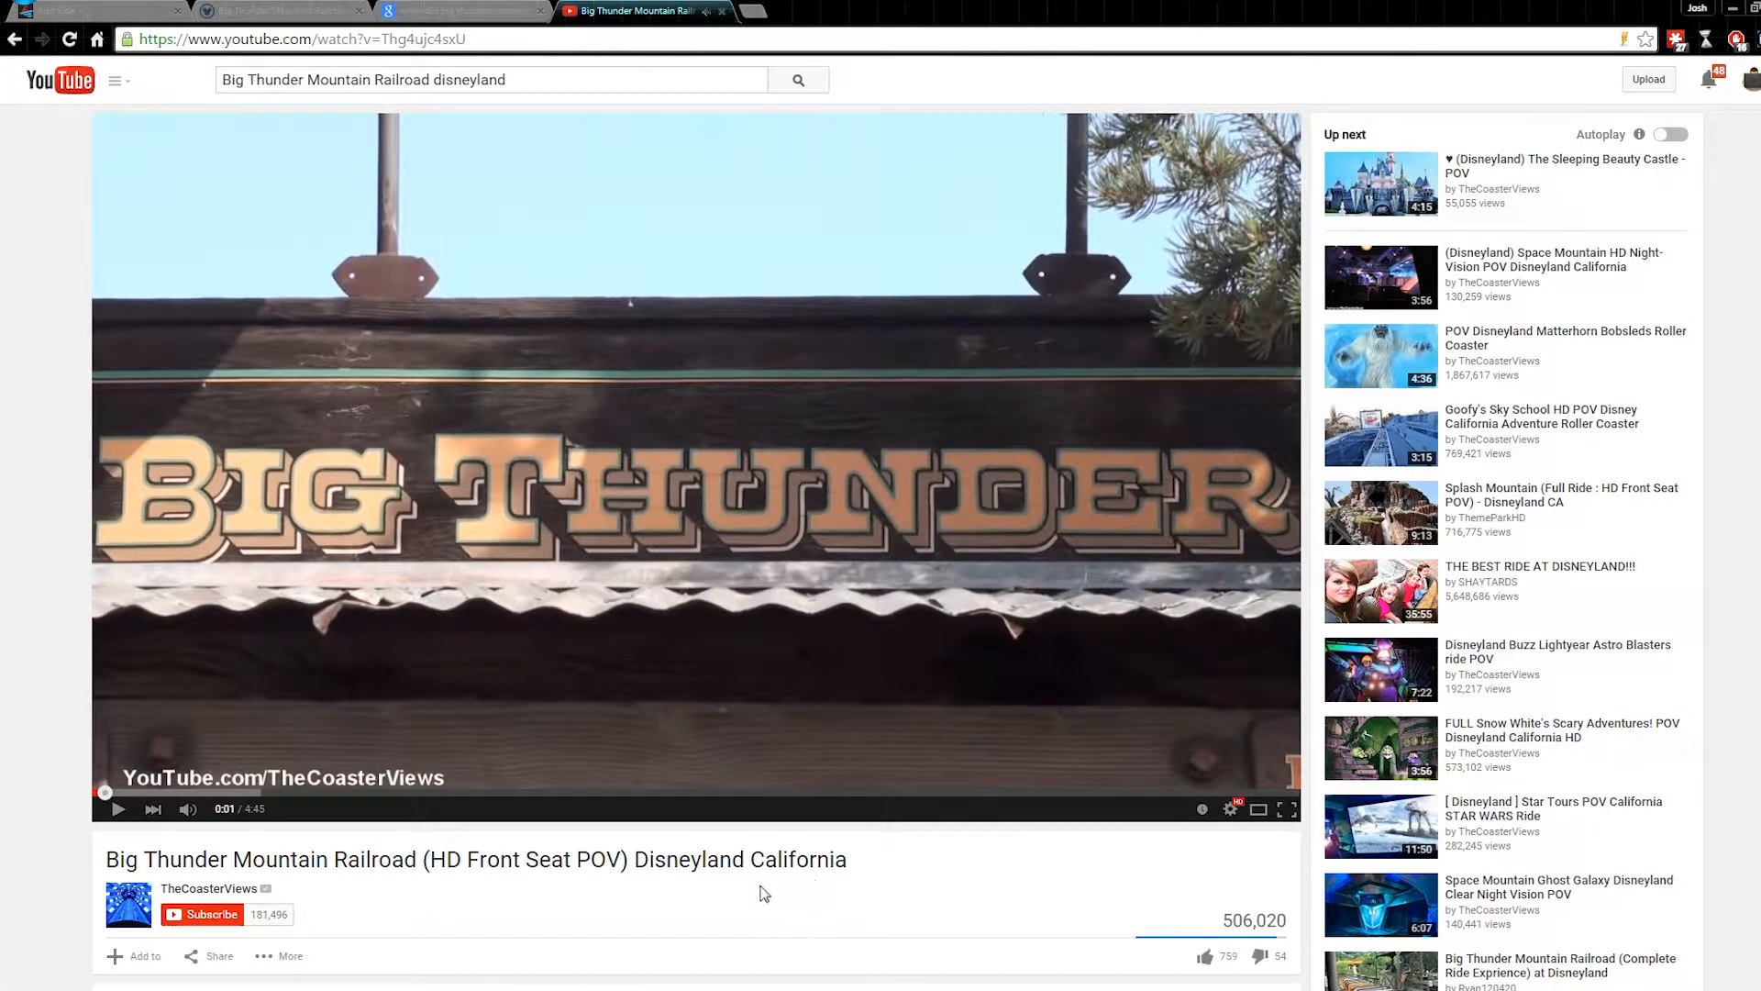
scroll(635, 823, "down", 2)
scroll(639, 823, "up", 2)
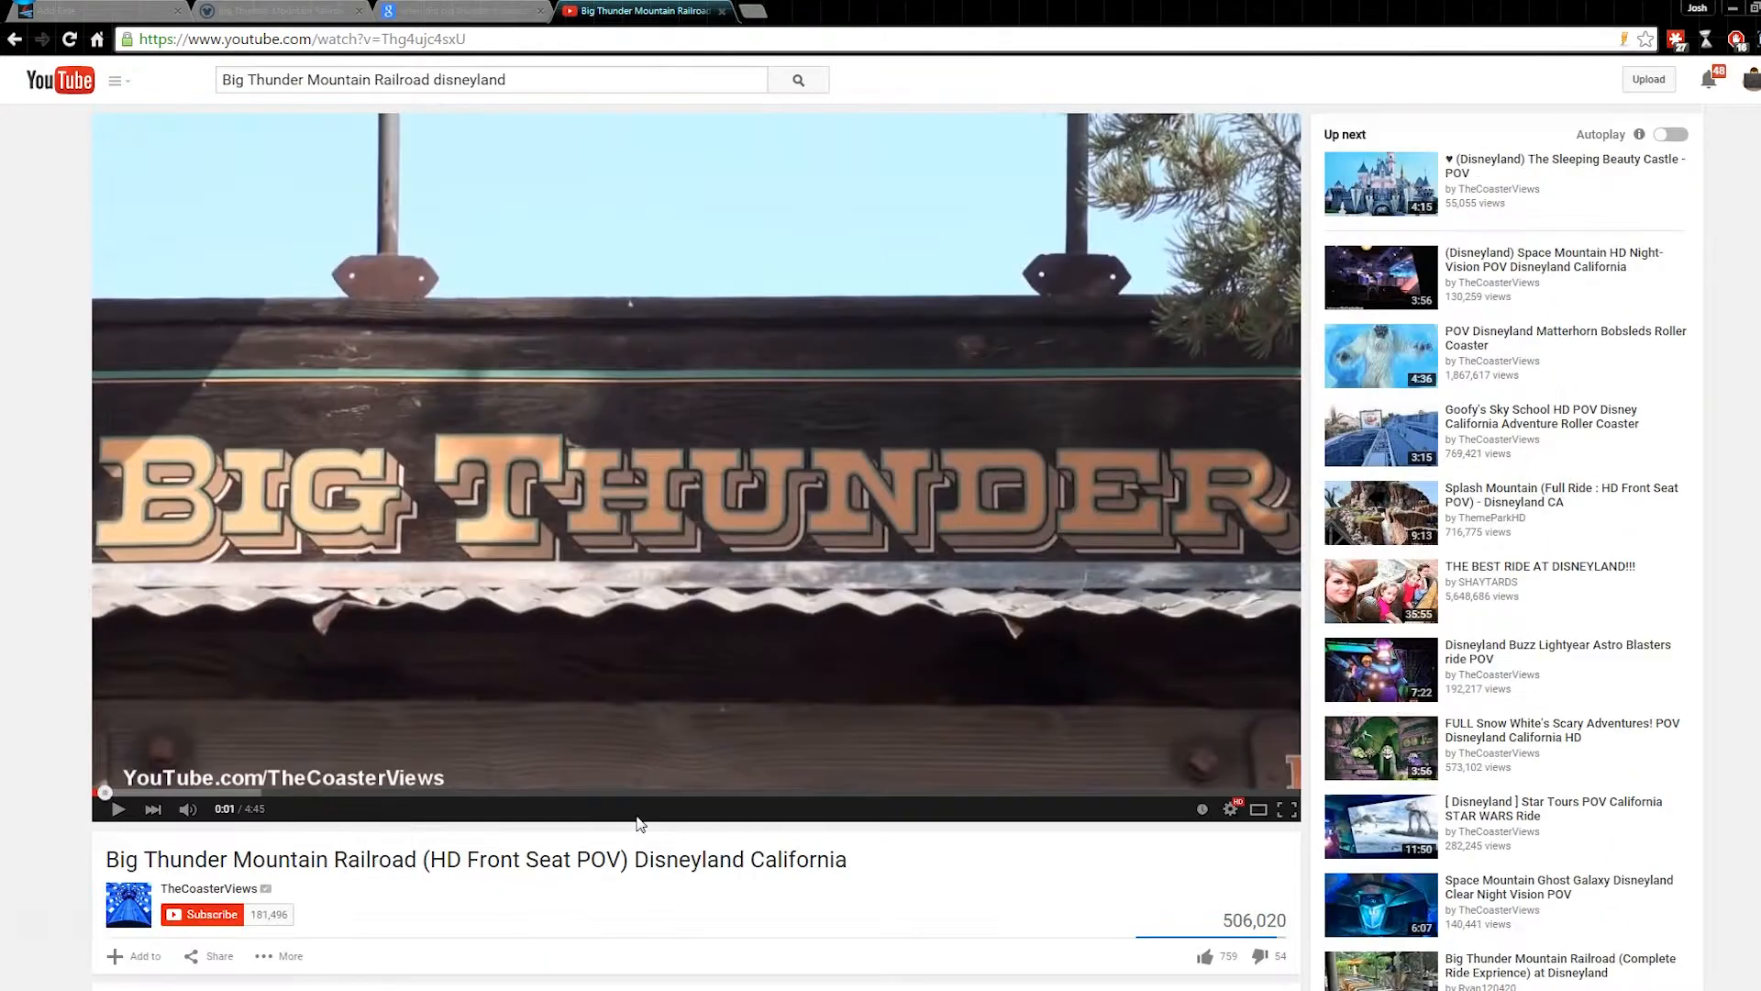
left_click(300, 39)
key("ctrl+c")
right_click(297, 38)
left_click(363, 107)
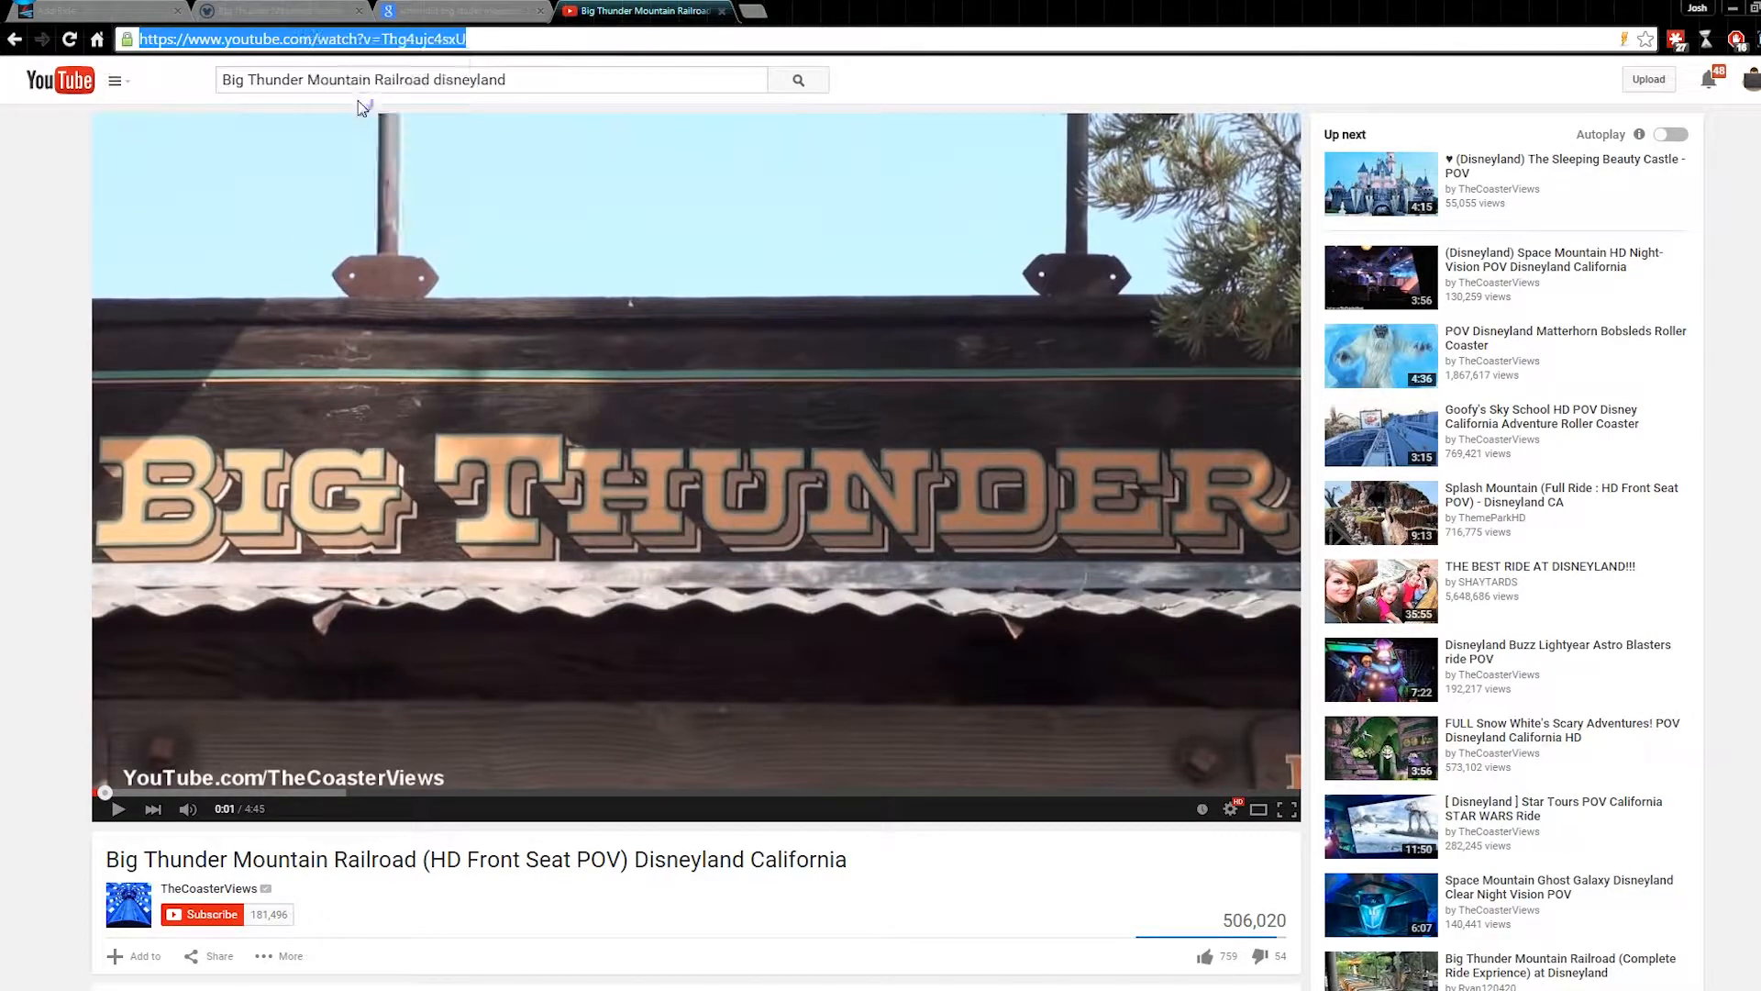
- Return to the Add Ride form and paste the copied YouTube link as the ride video path
left_click(459, 10)
left_click(275, 10)
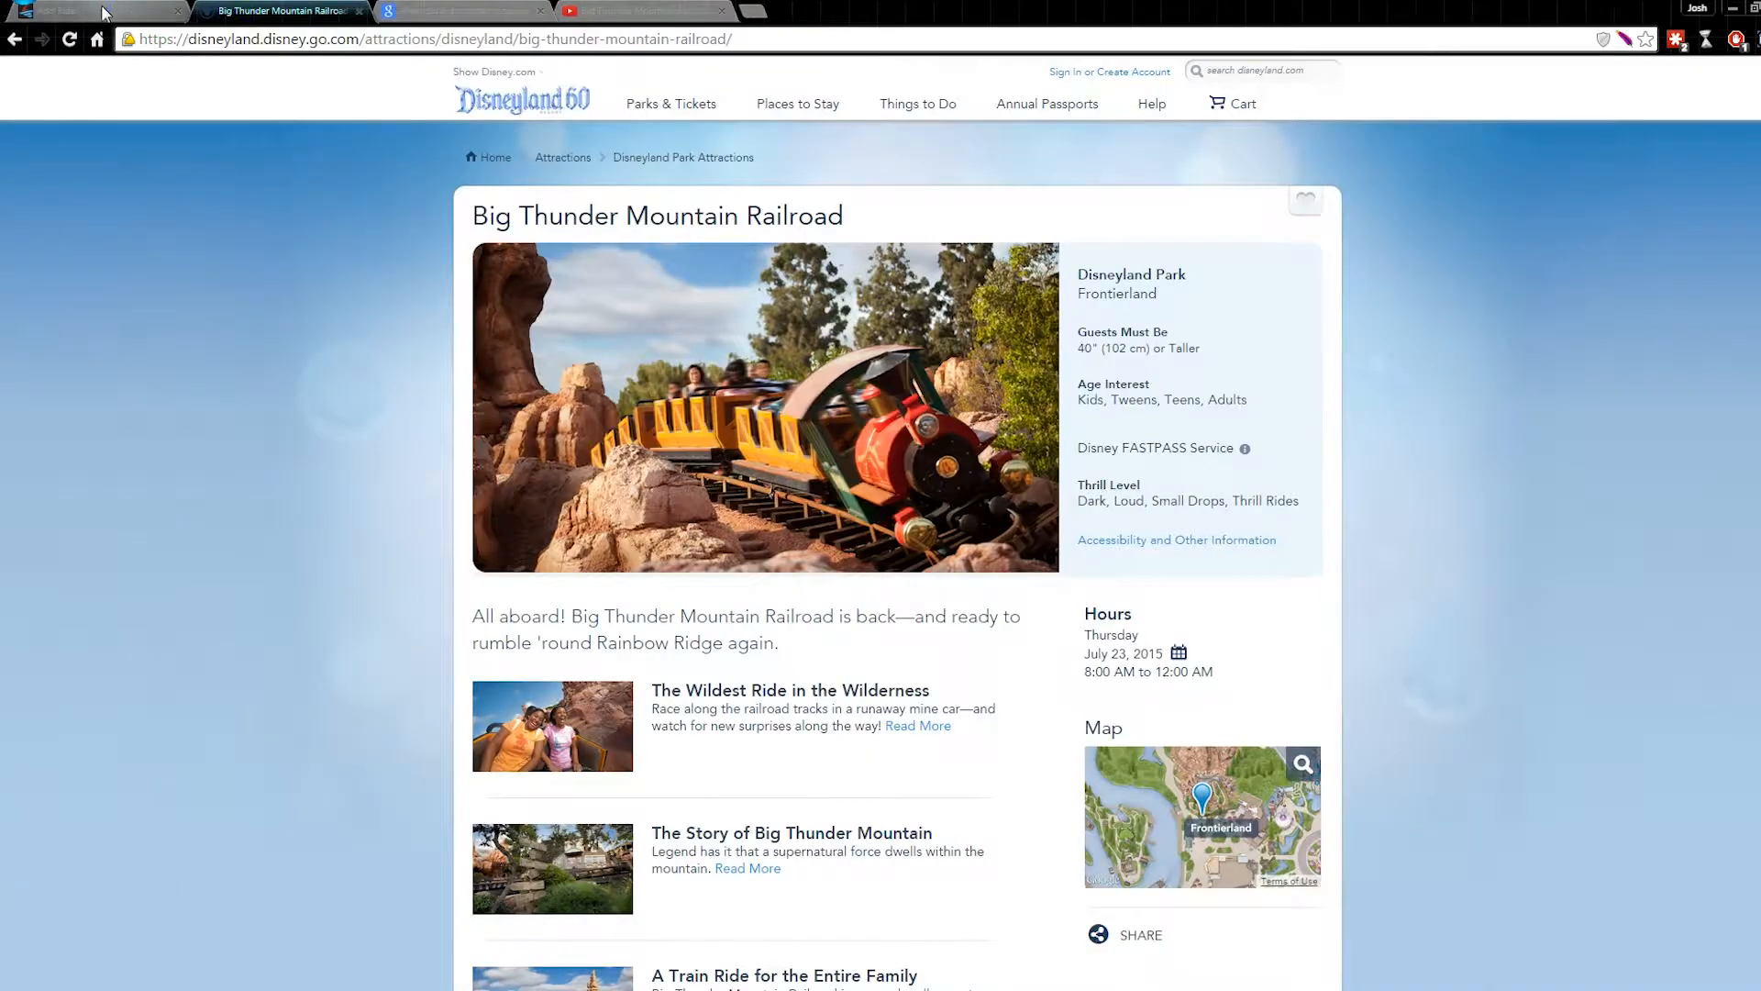
left_click(127, 13)
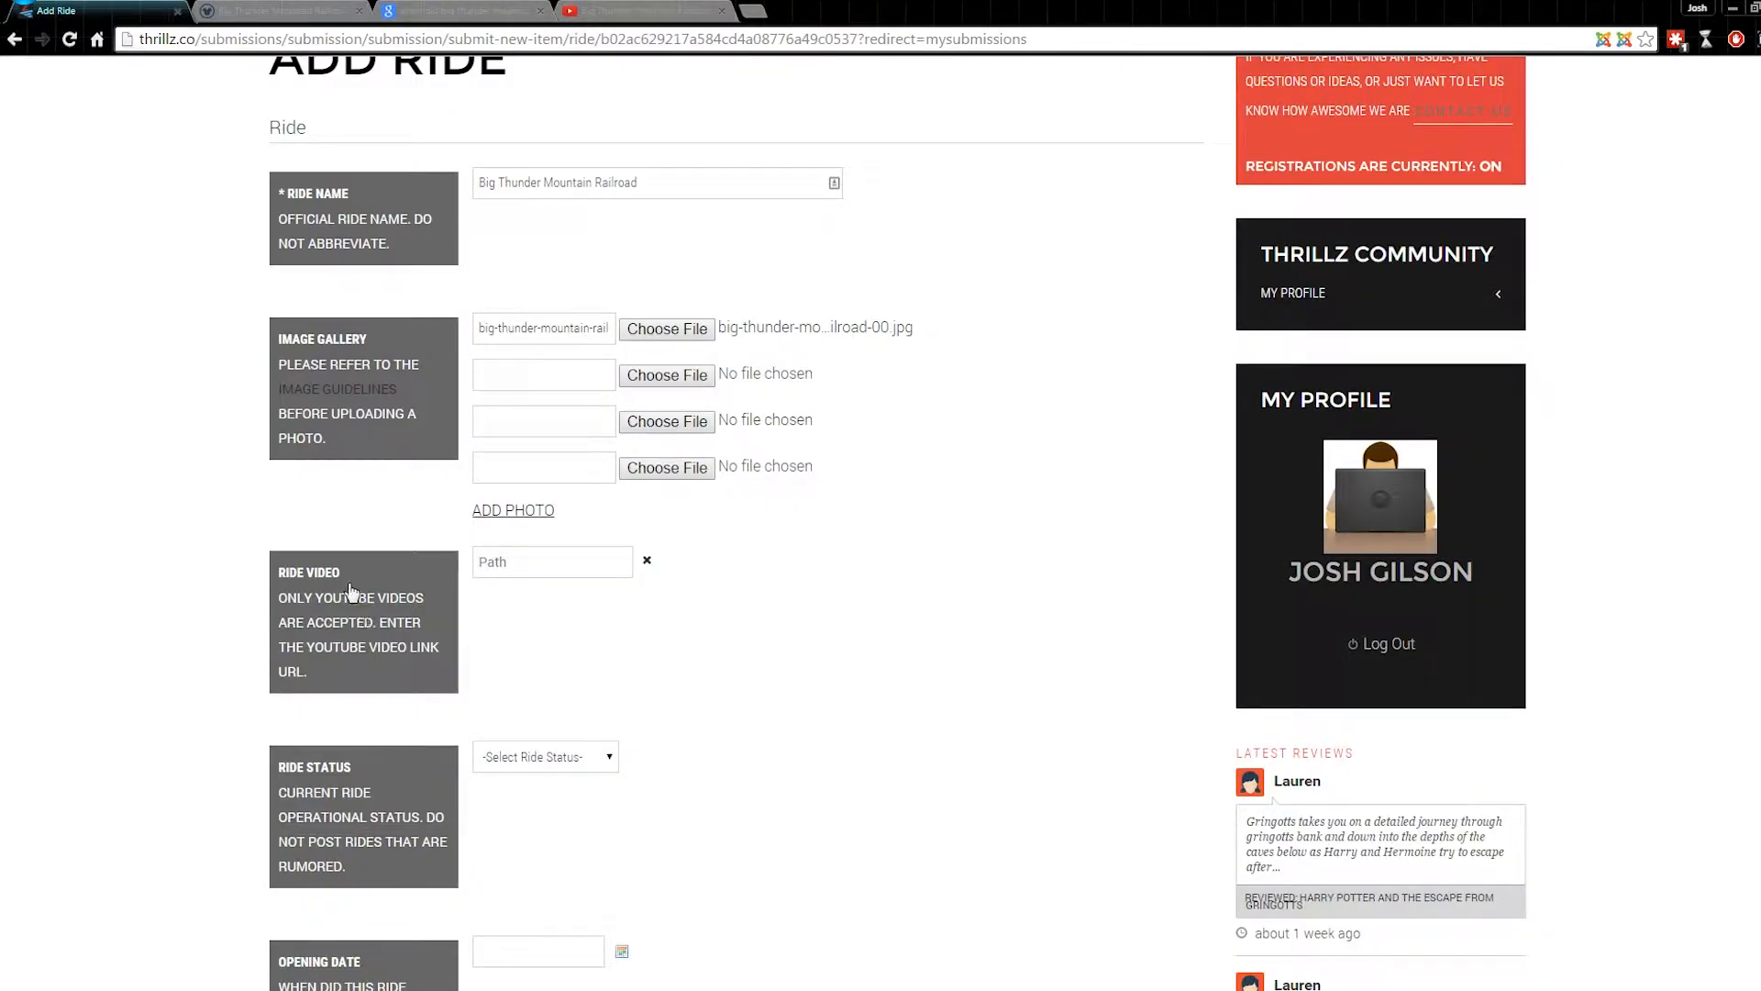
left_click(531, 560)
right_click(531, 560)
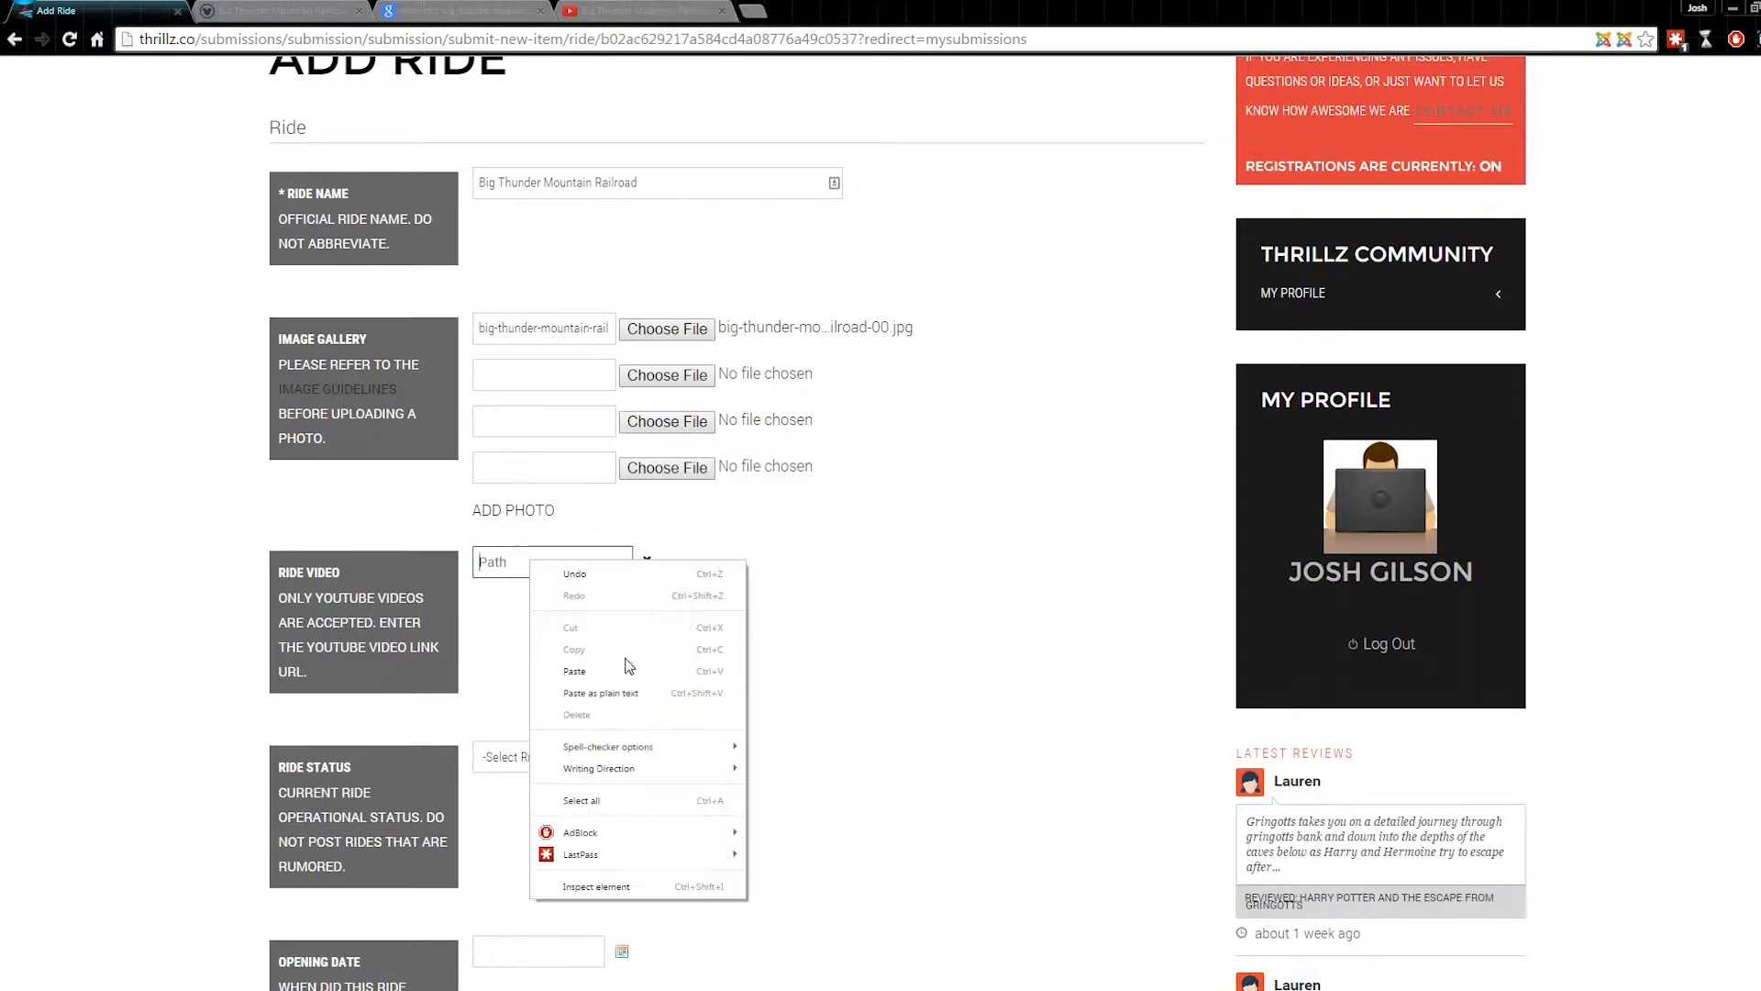
left_click(625, 671)
left_click(770, 620)
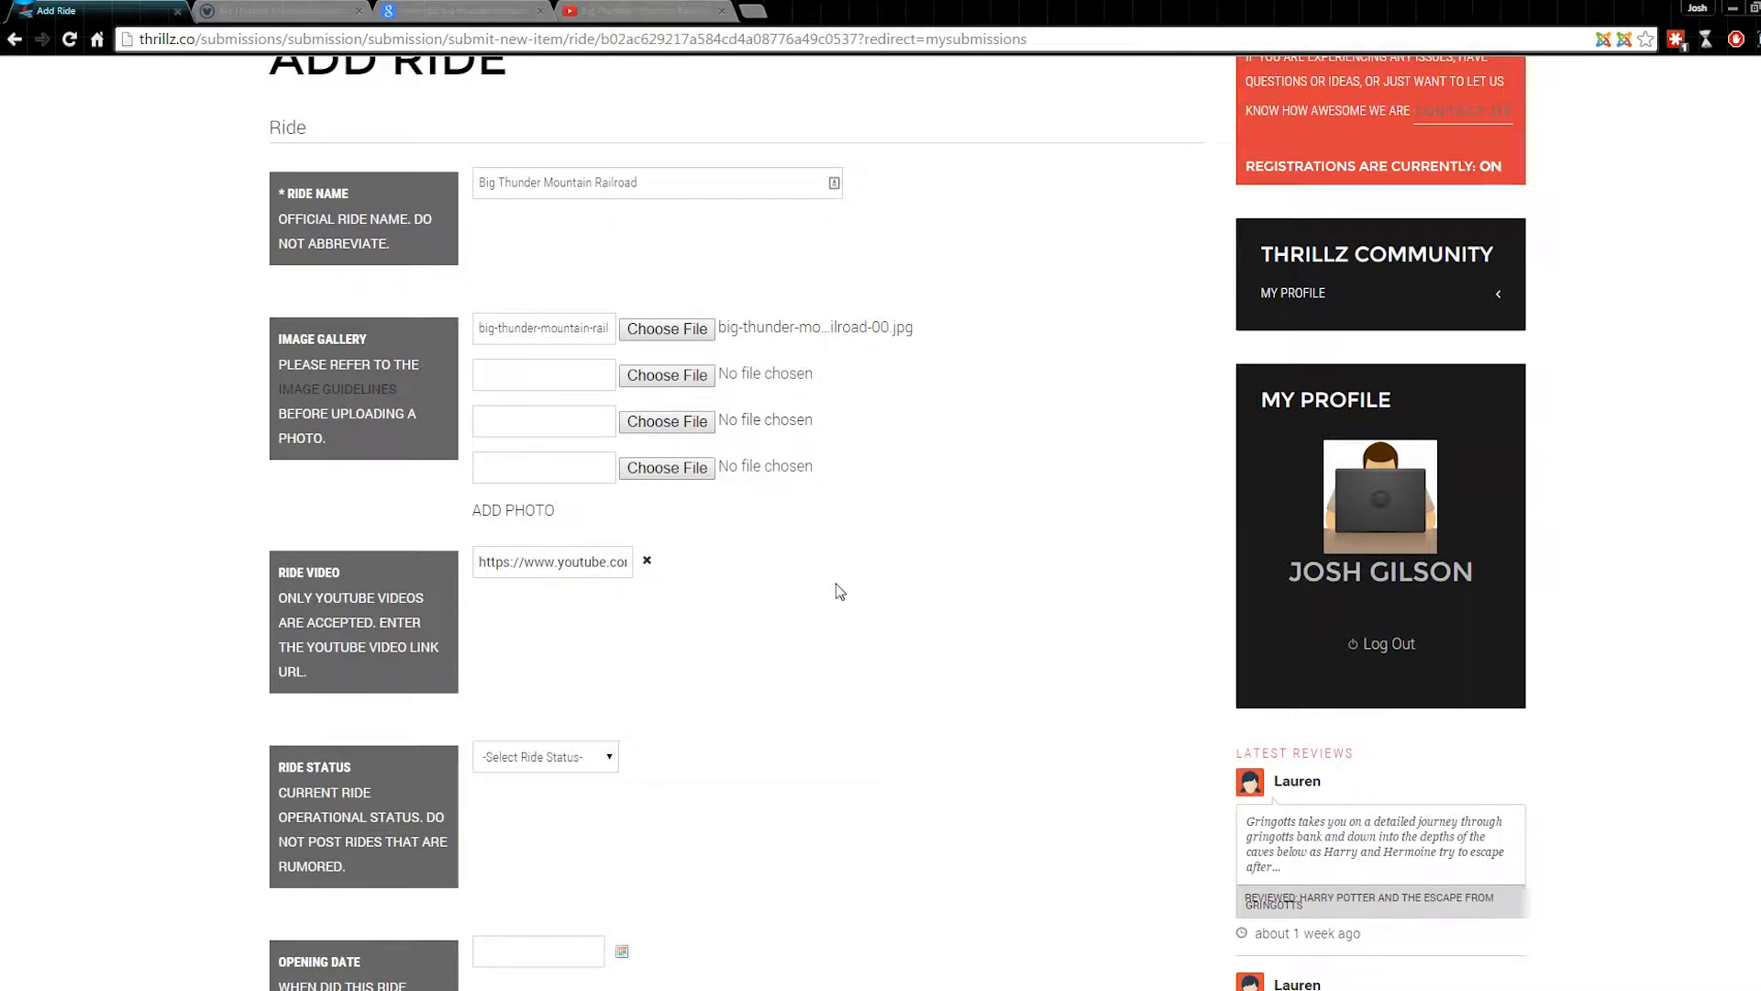
- Set the ride status to Operating
scroll(839, 587, "down", 3)
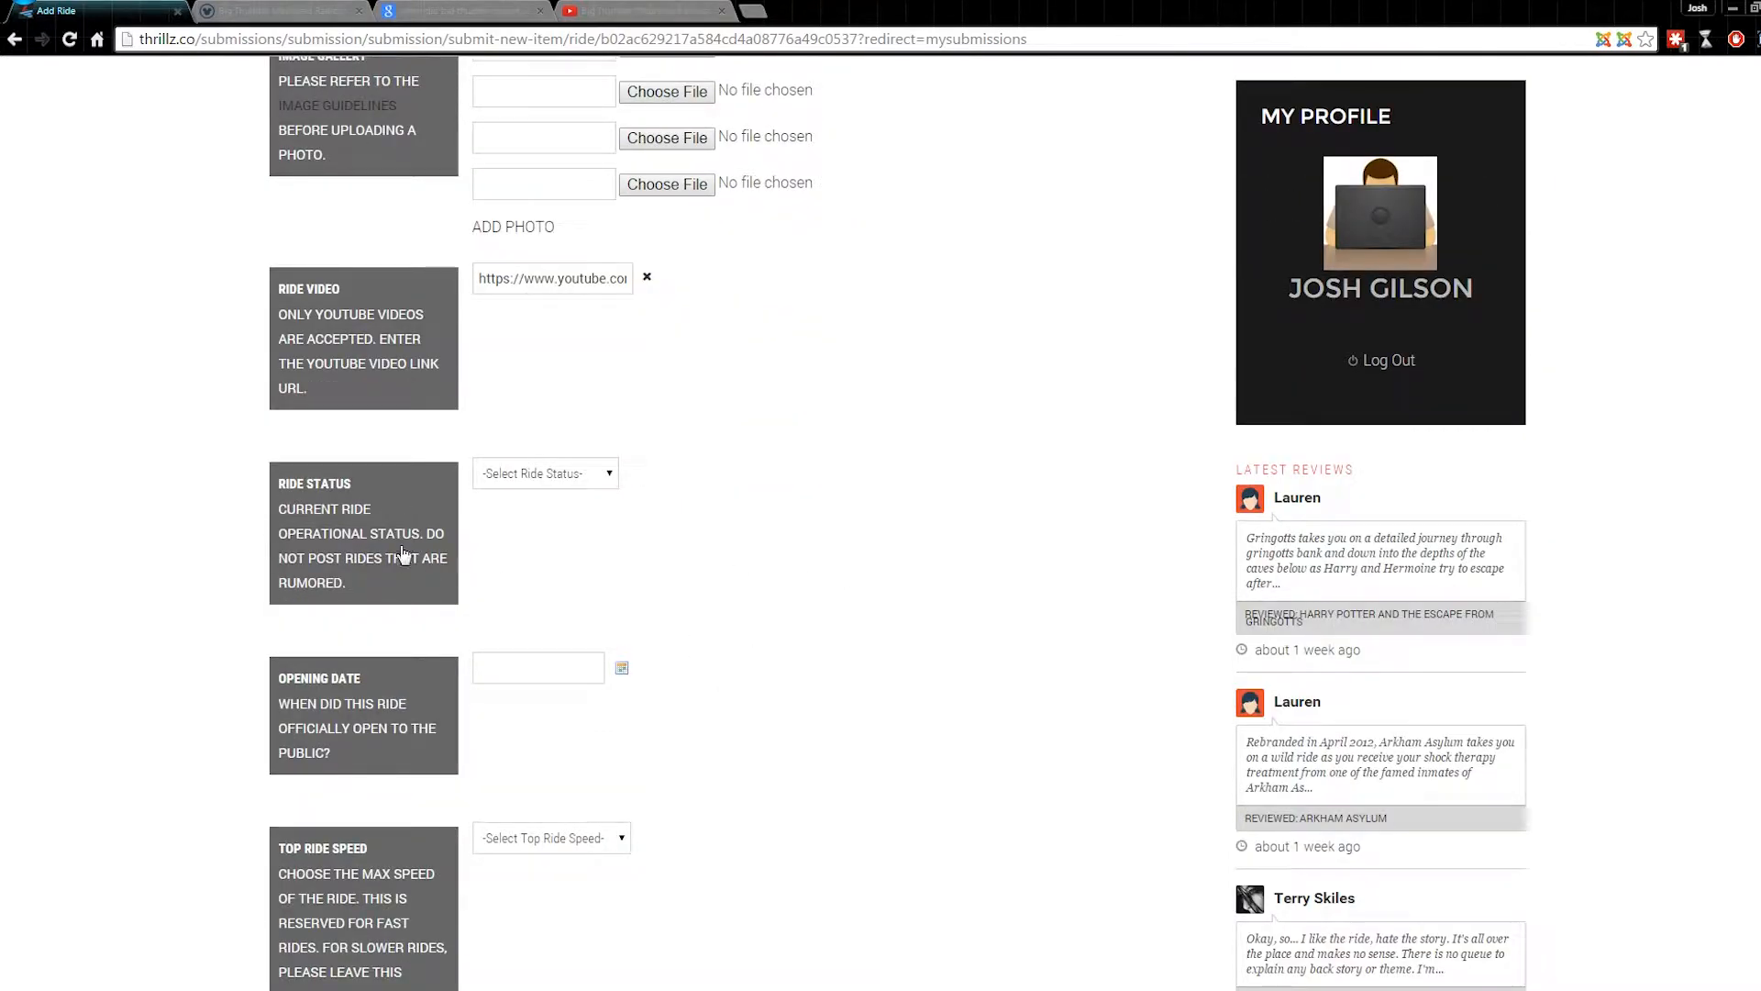
left_click(607, 475)
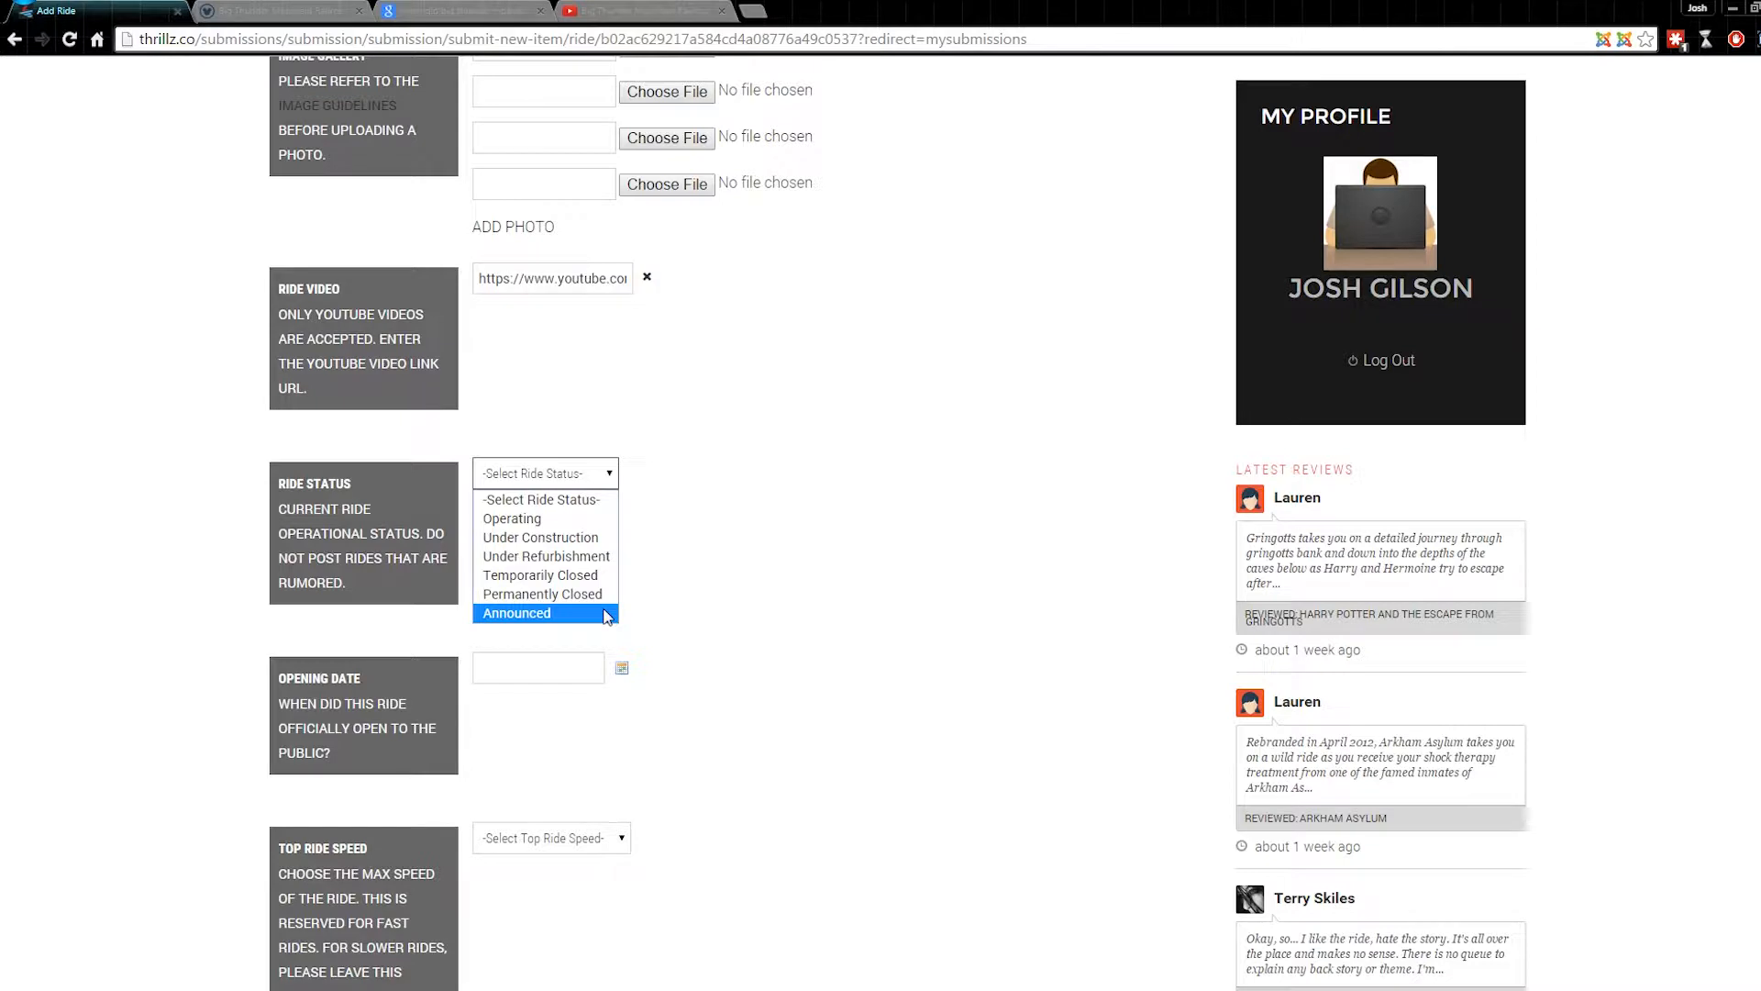
left_click(573, 520)
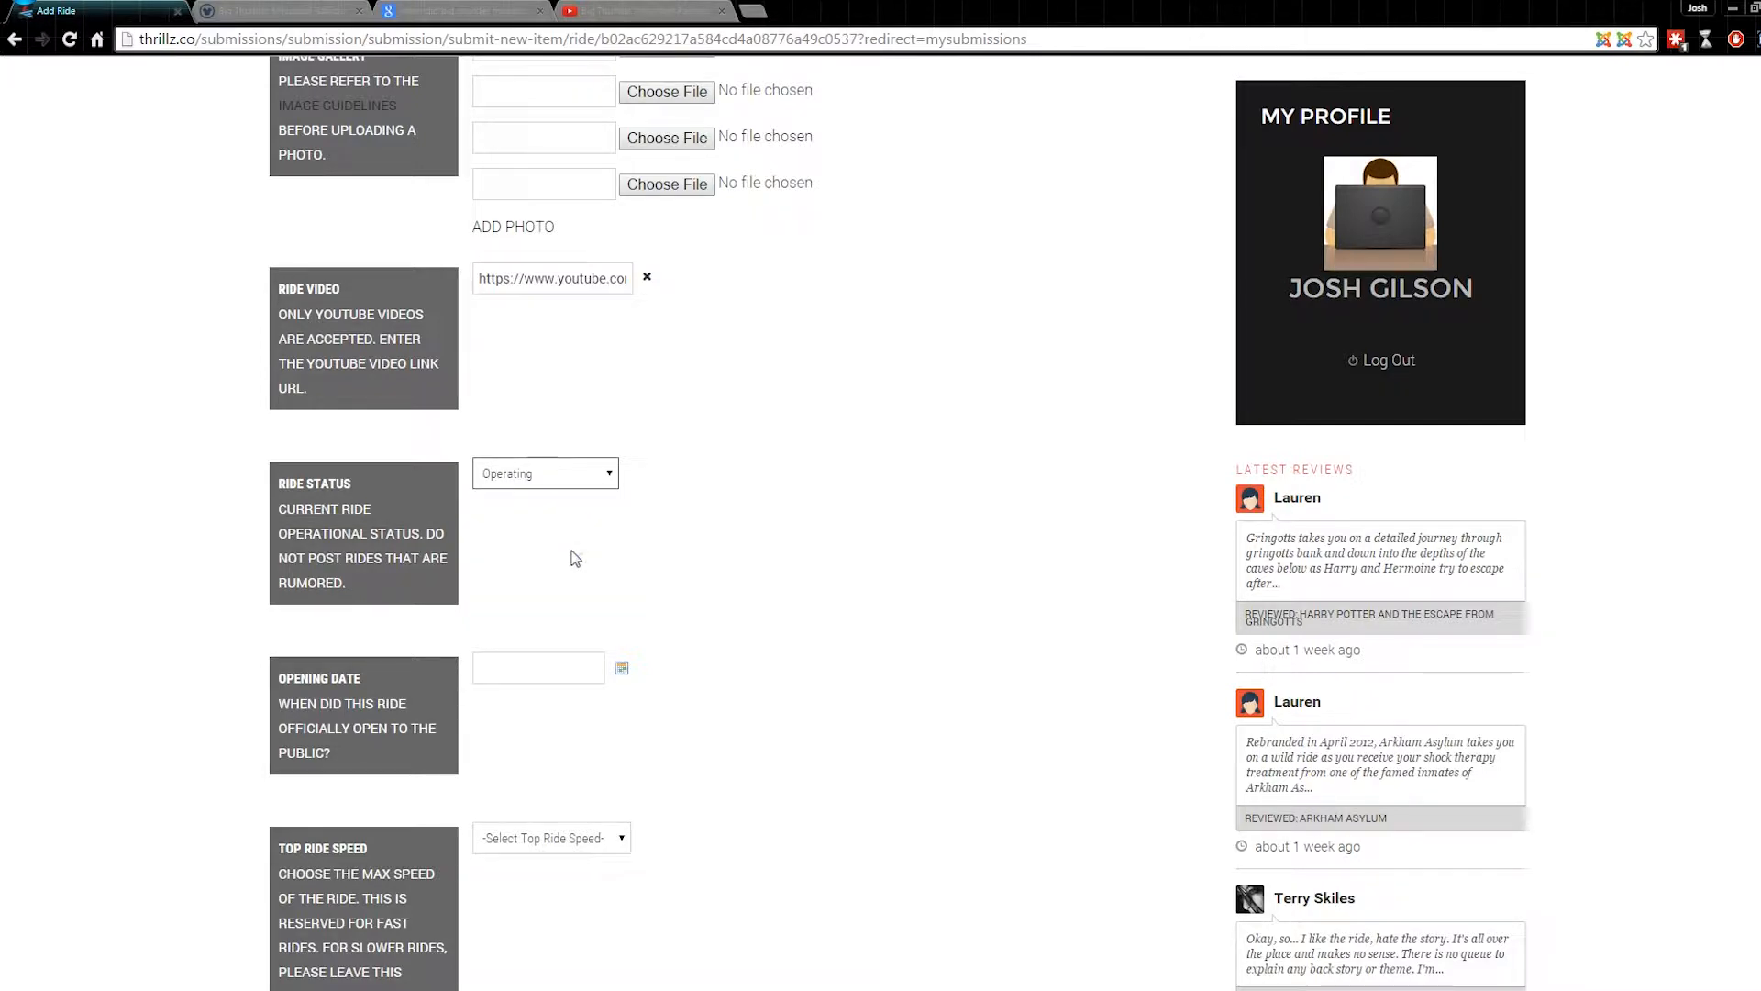
- Look up the ride's opening date with a Google search for "when did big thunder mountain open" and return to the form
scroll(767, 562, "down", 2)
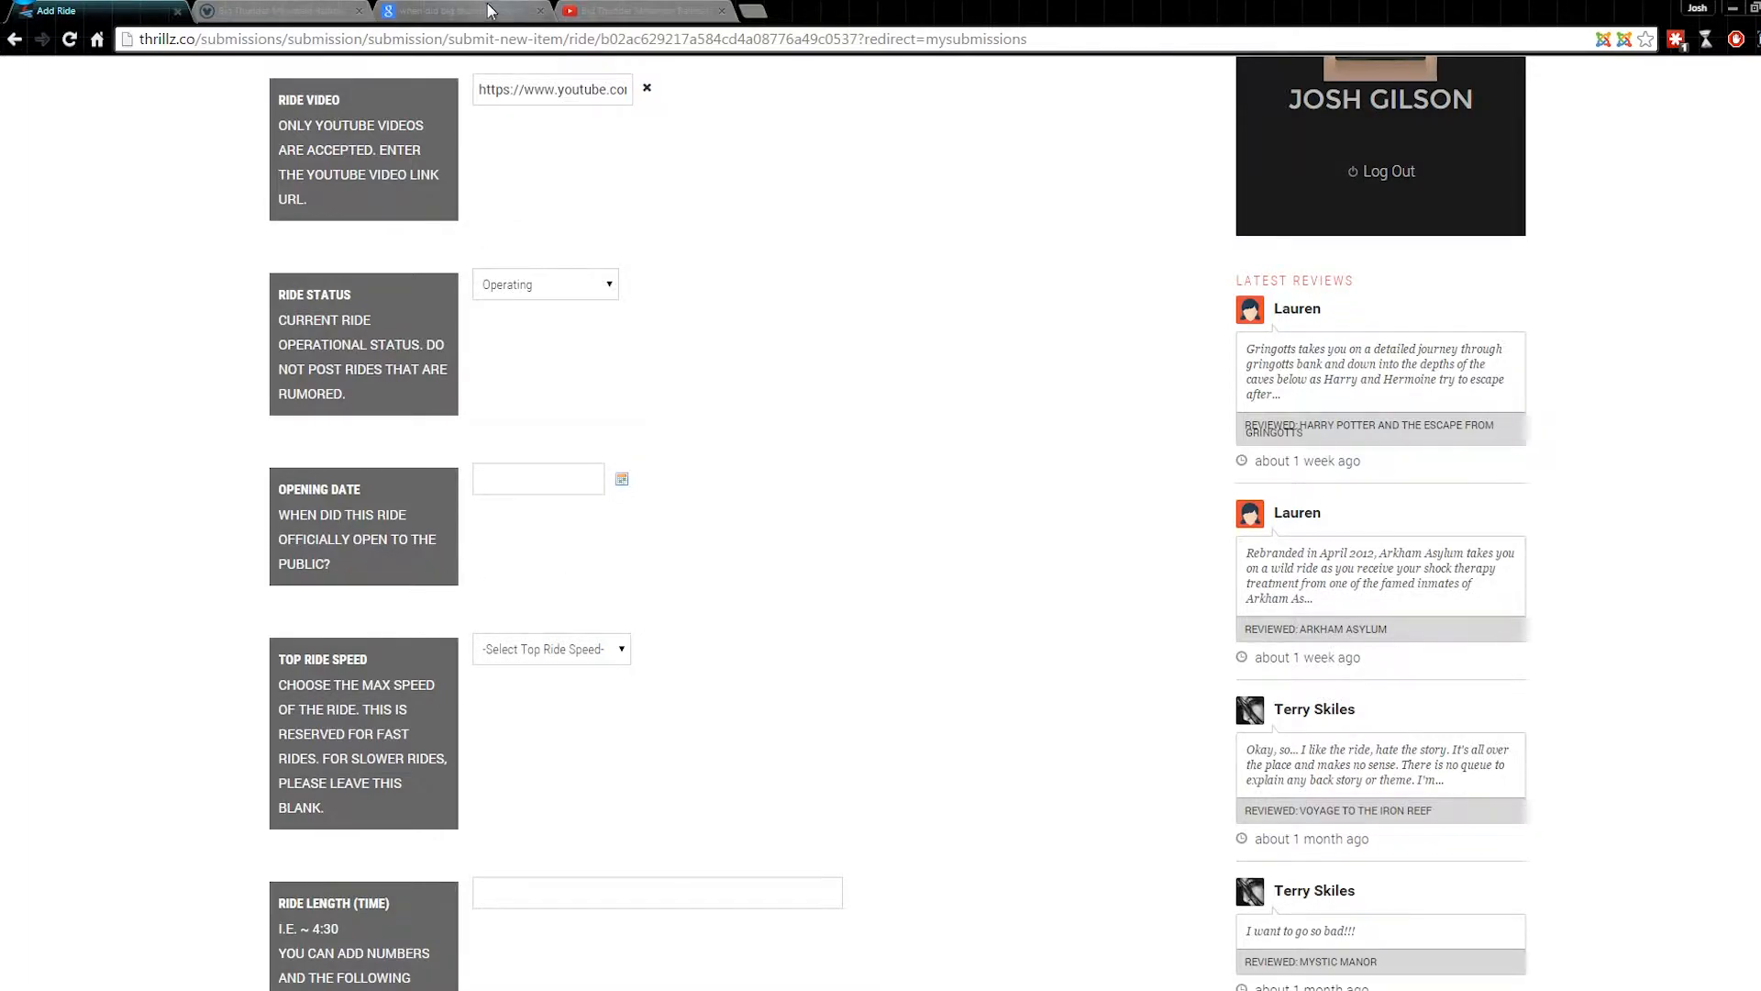
left_click(516, 13)
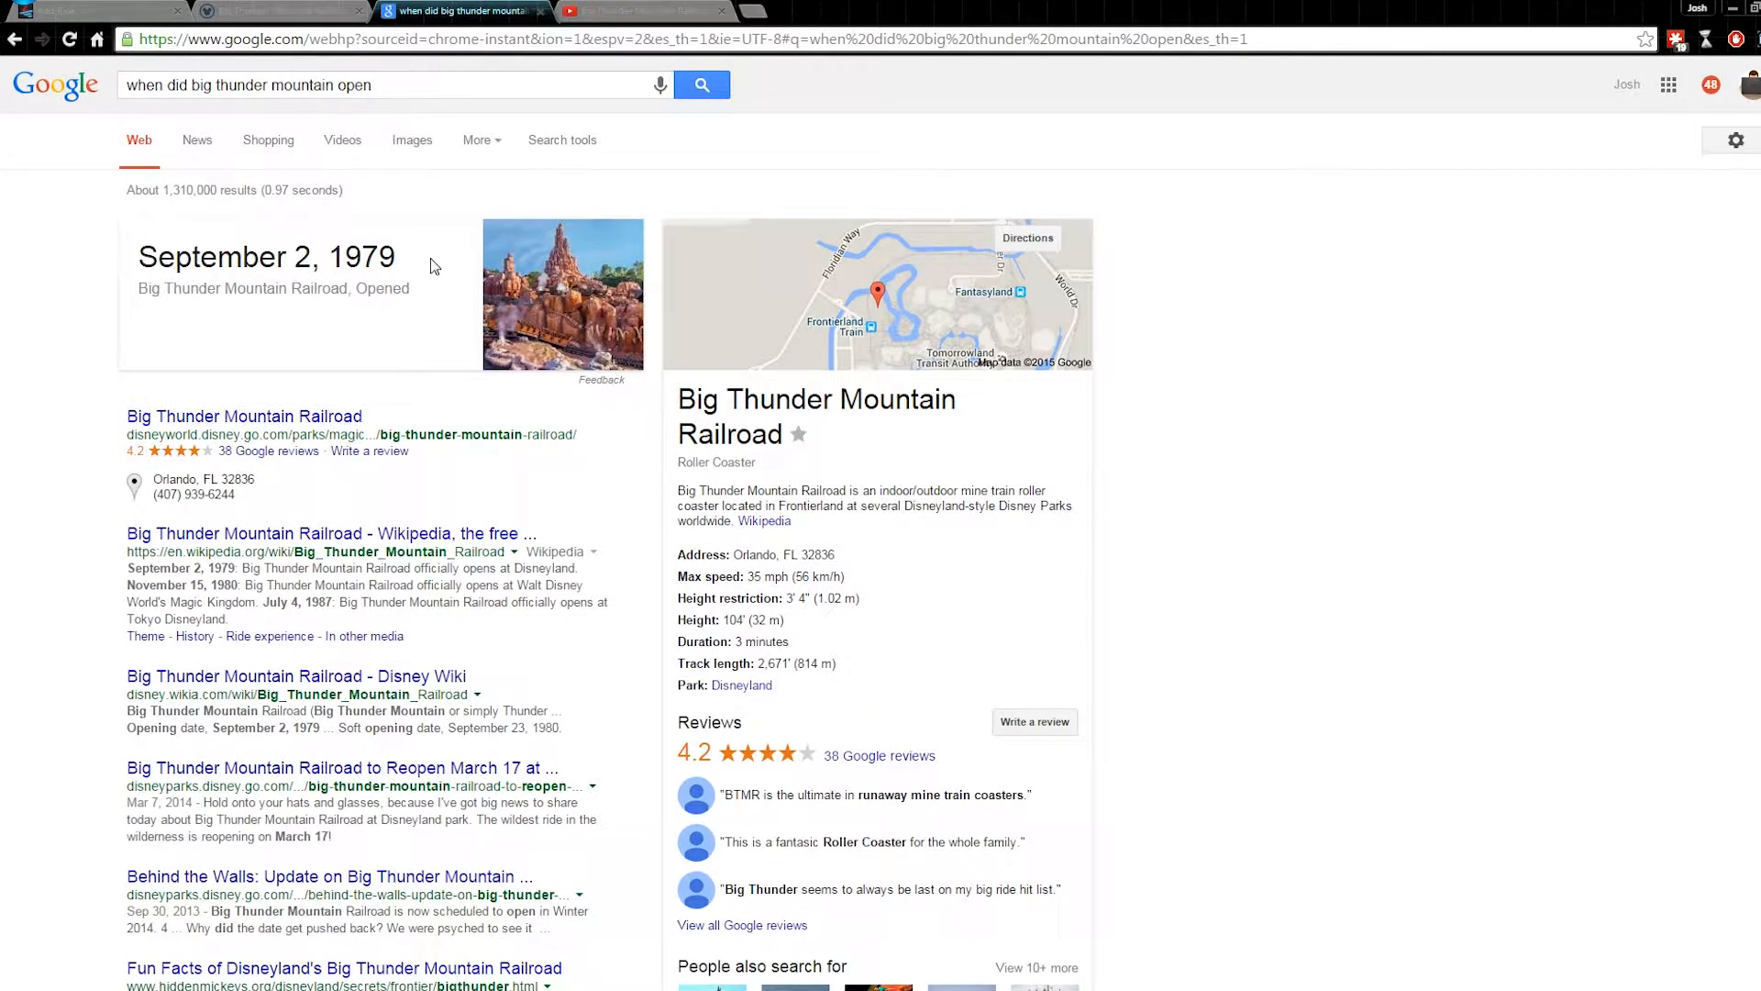
left_click(108, 17)
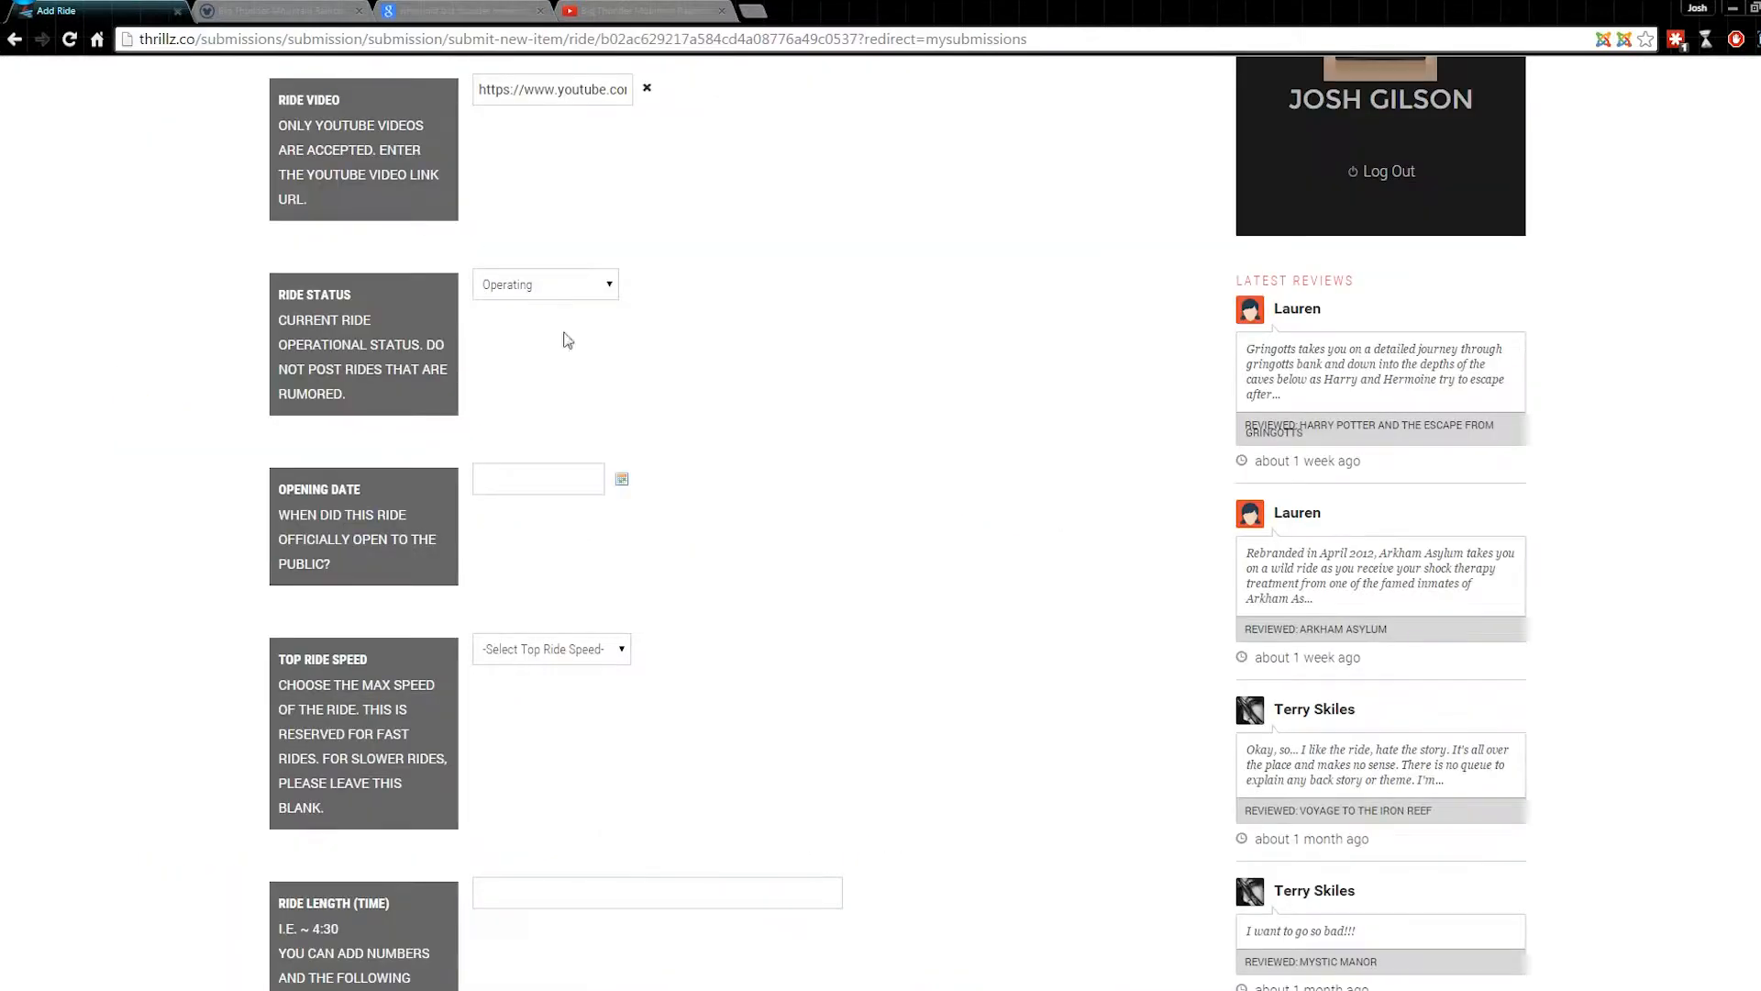
- Set the ride's opening date to 1979-09-02, picking September 2 from the calendar and correcting the year
left_click(622, 479)
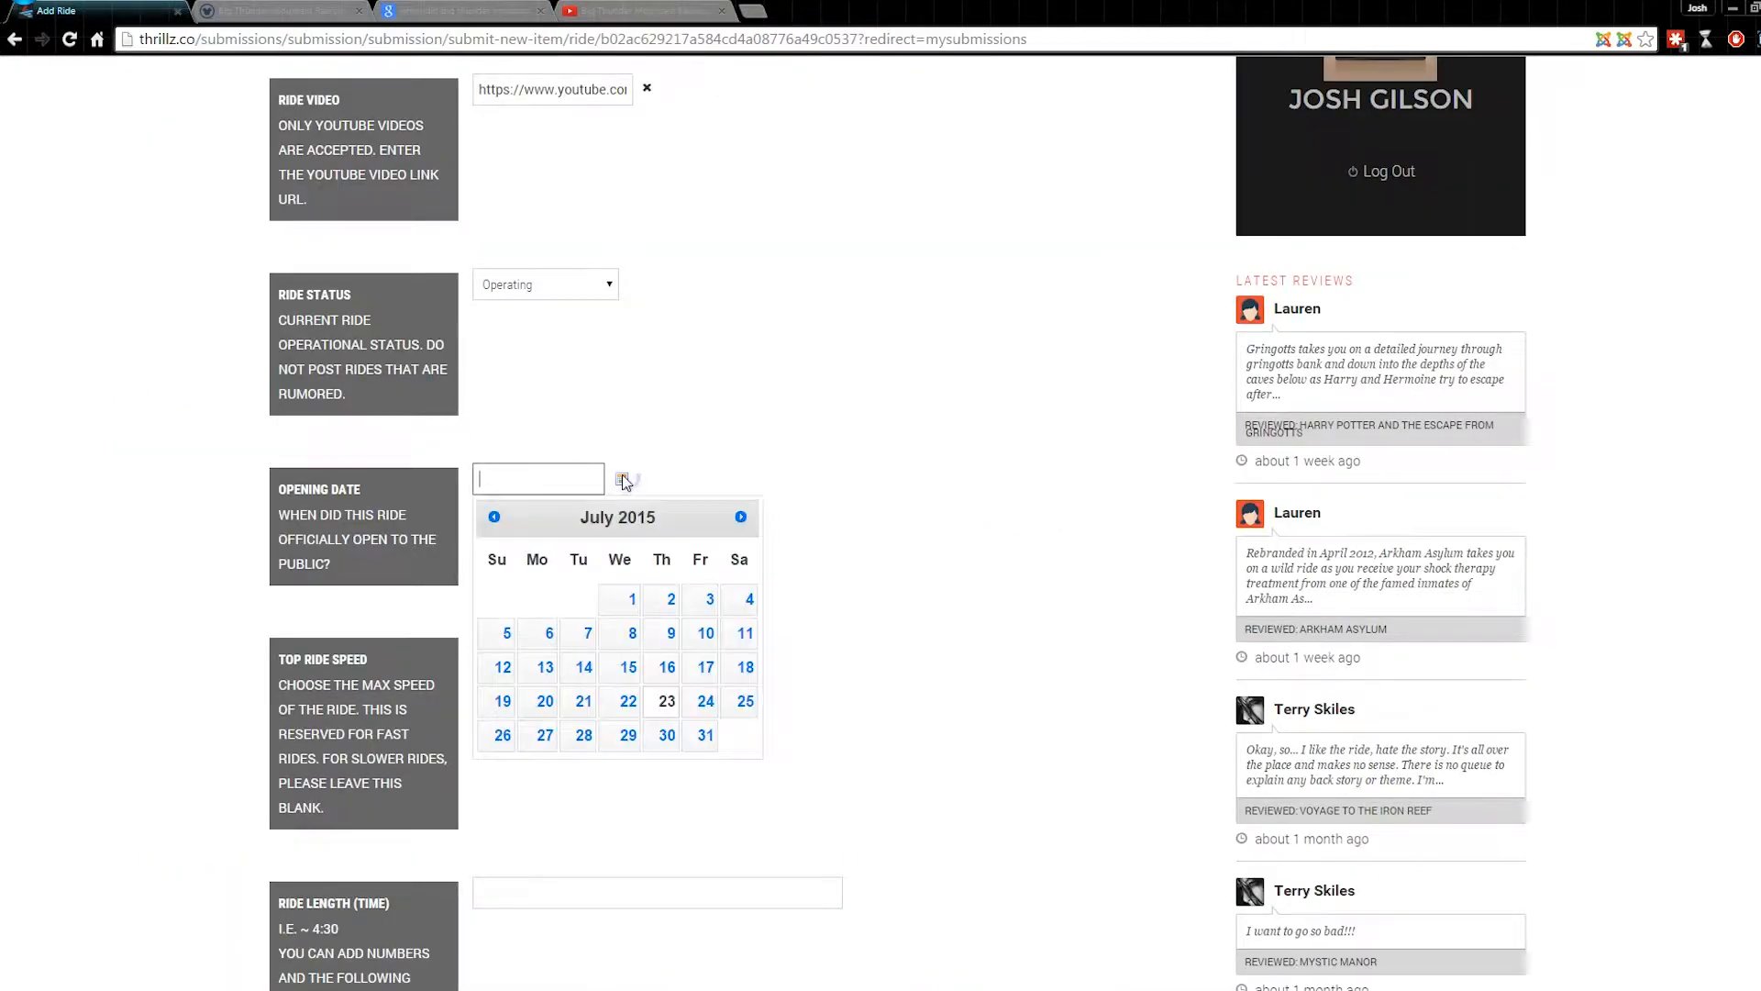
left_click(741, 517)
left_click(741, 518)
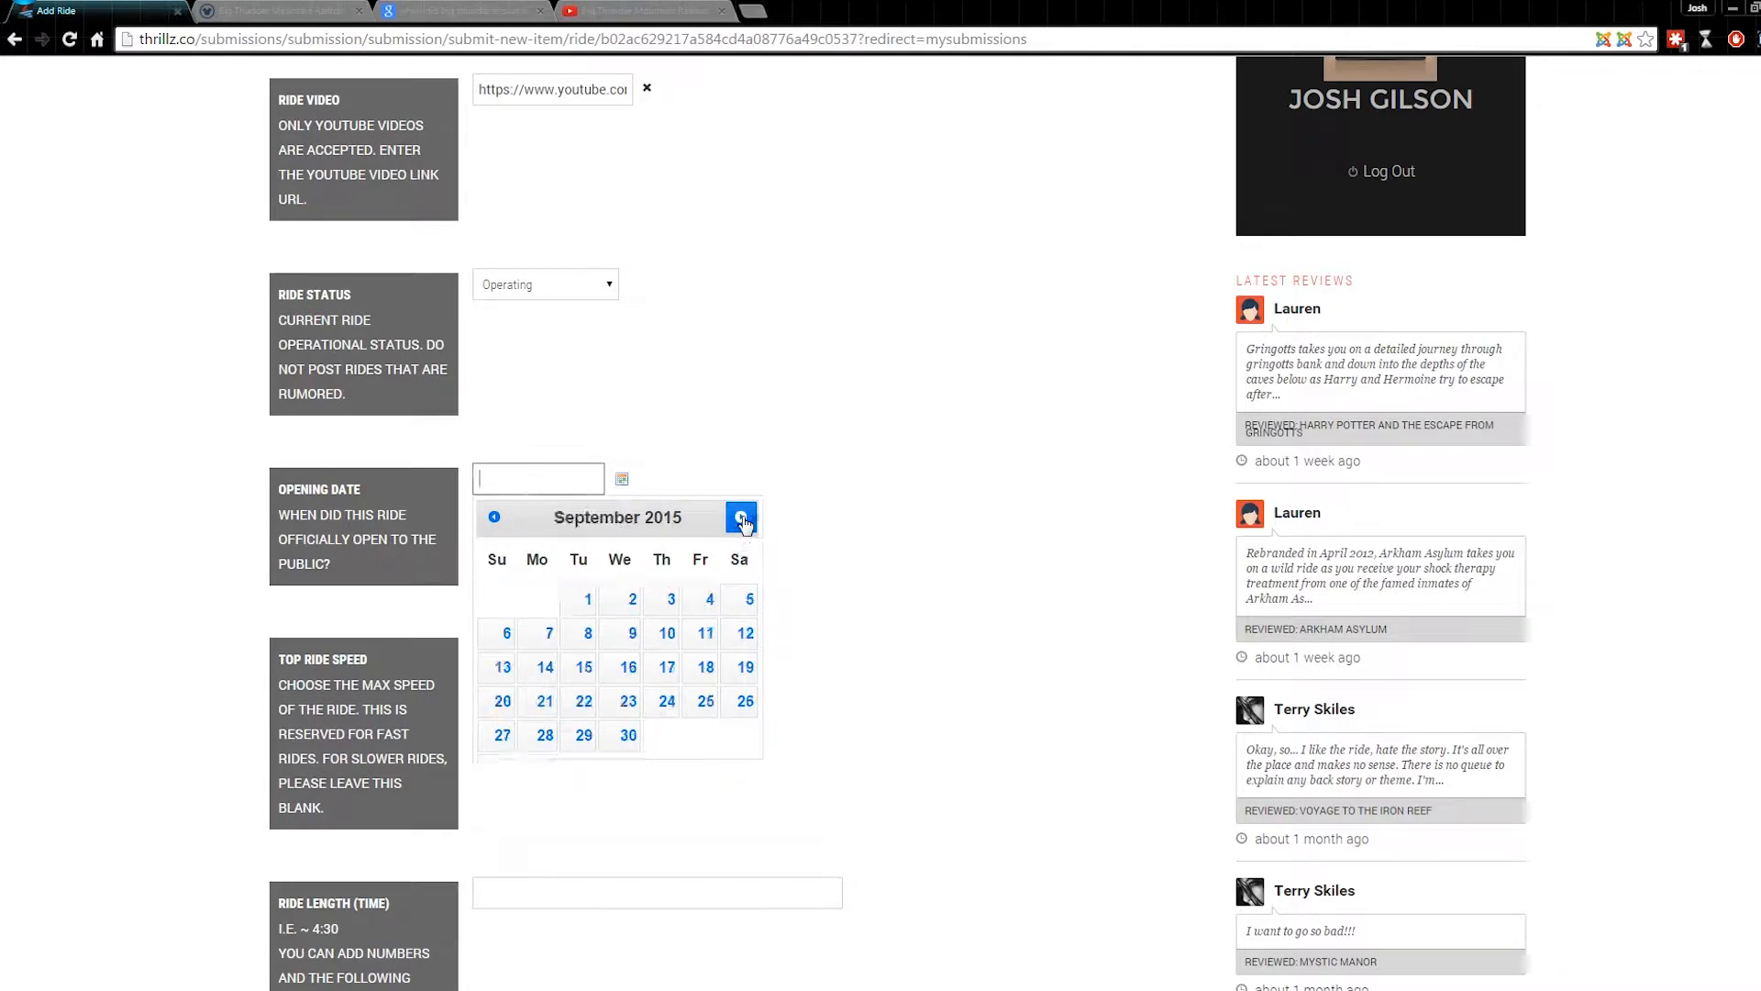
left_click(667, 598)
left_click_drag(509, 487, 455, 481)
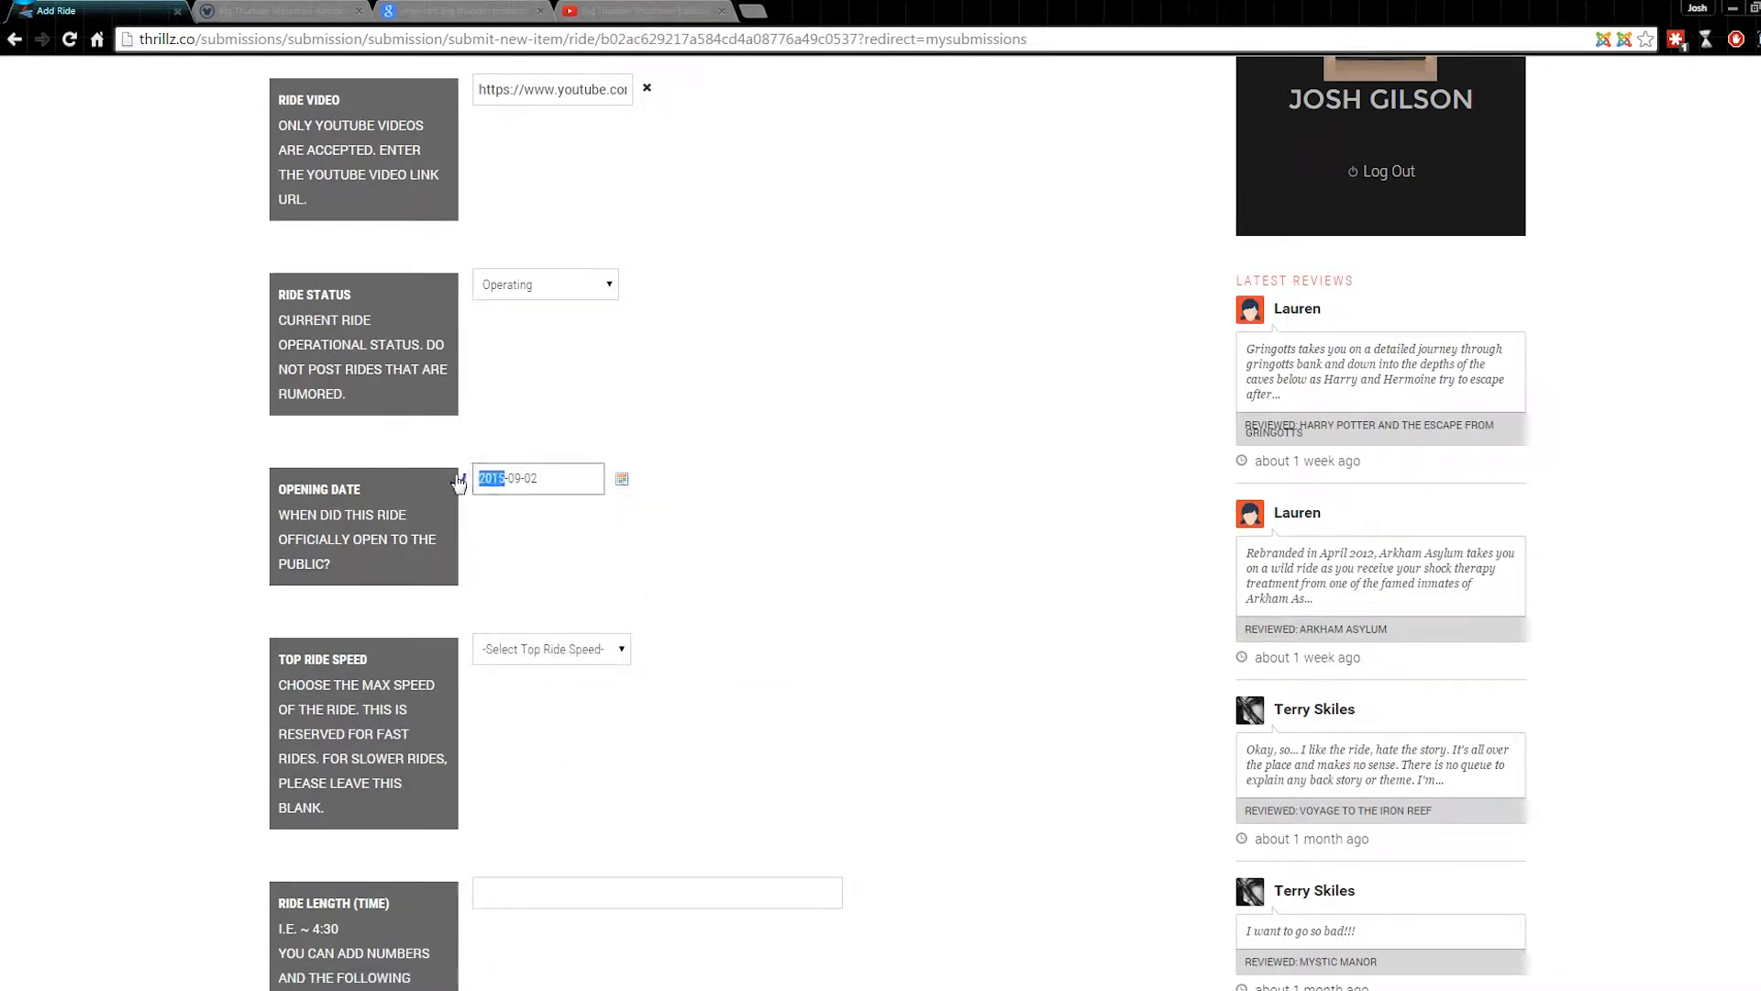
type("1979-")
left_click(752, 532)
scroll(752, 530, "down", 2)
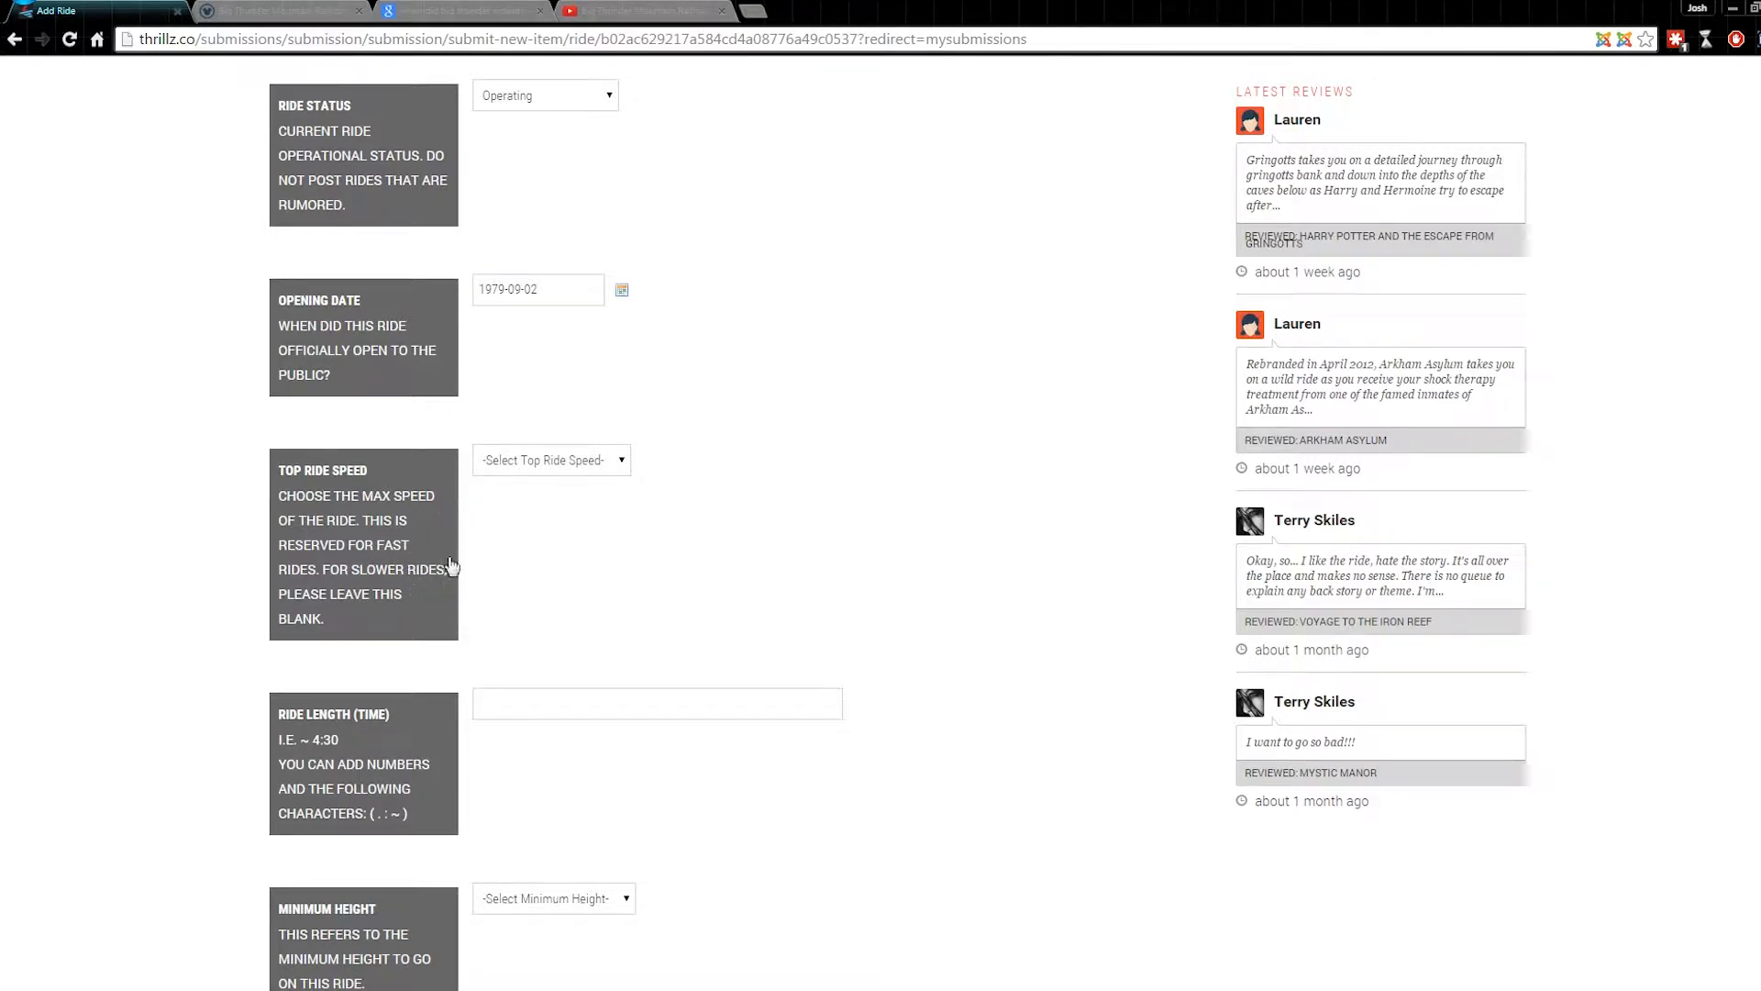
left_click(622, 468)
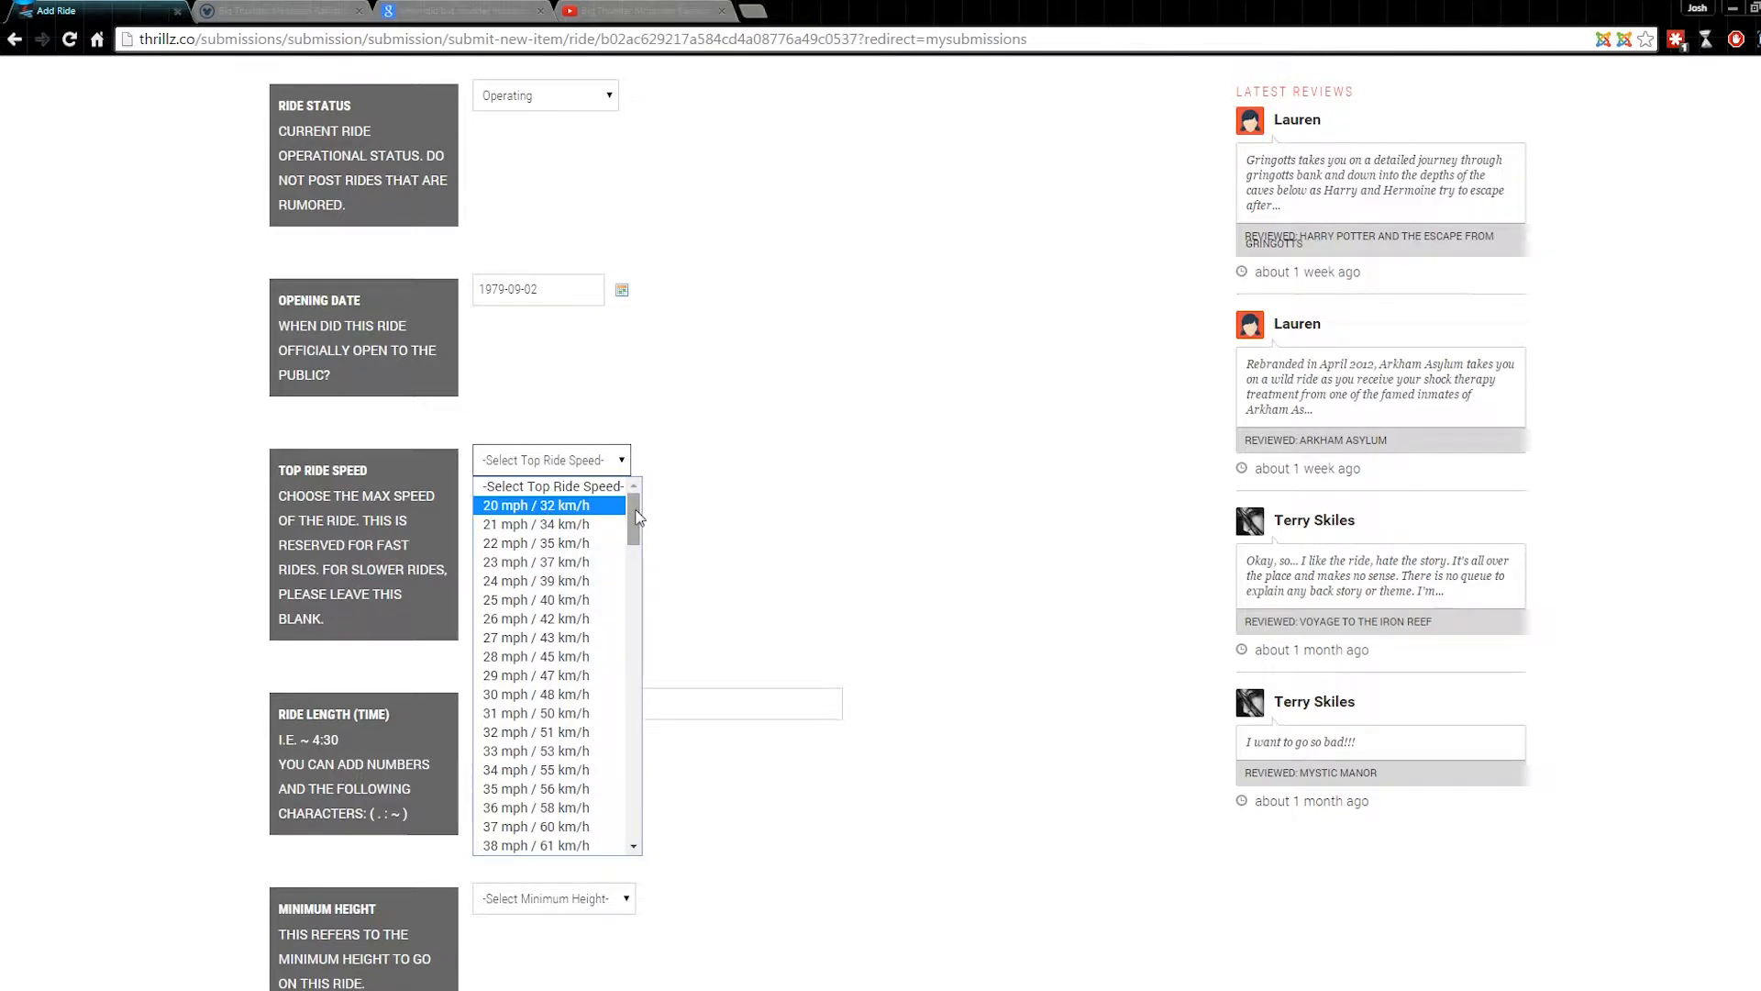
left_click_drag(638, 518, 633, 711)
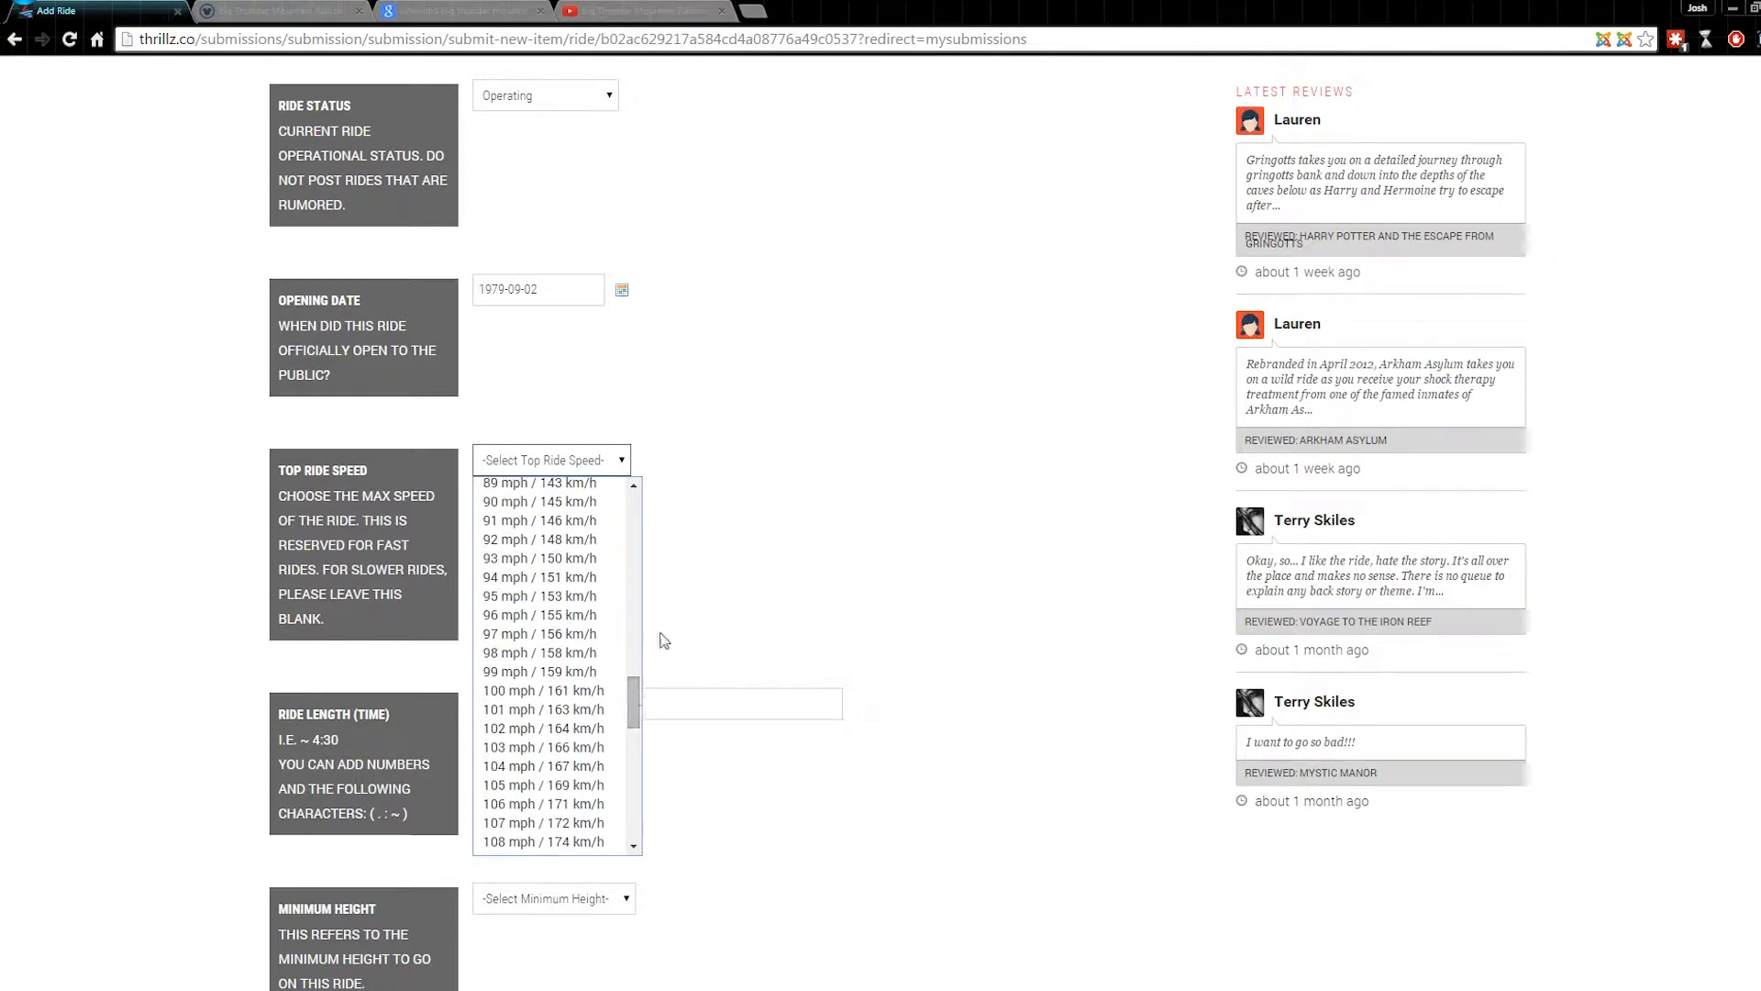
left_click(706, 543)
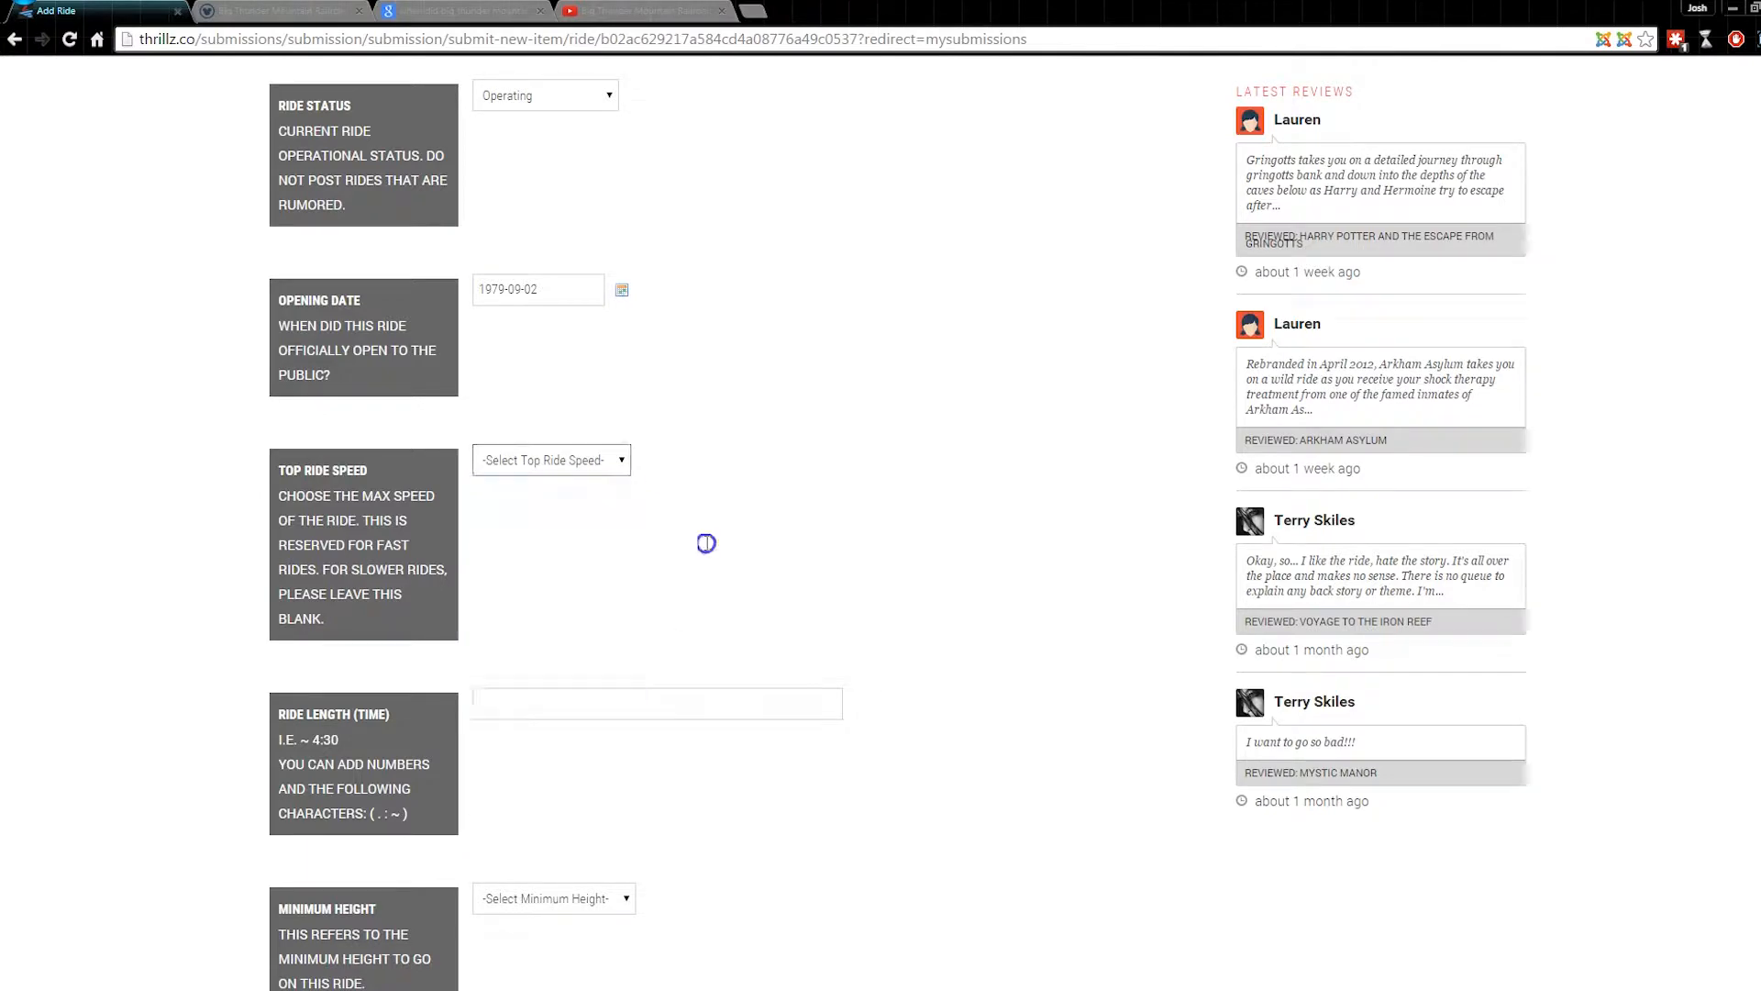
- Search Google for "top speed of big thunder mountain"
left_click(473, 15)
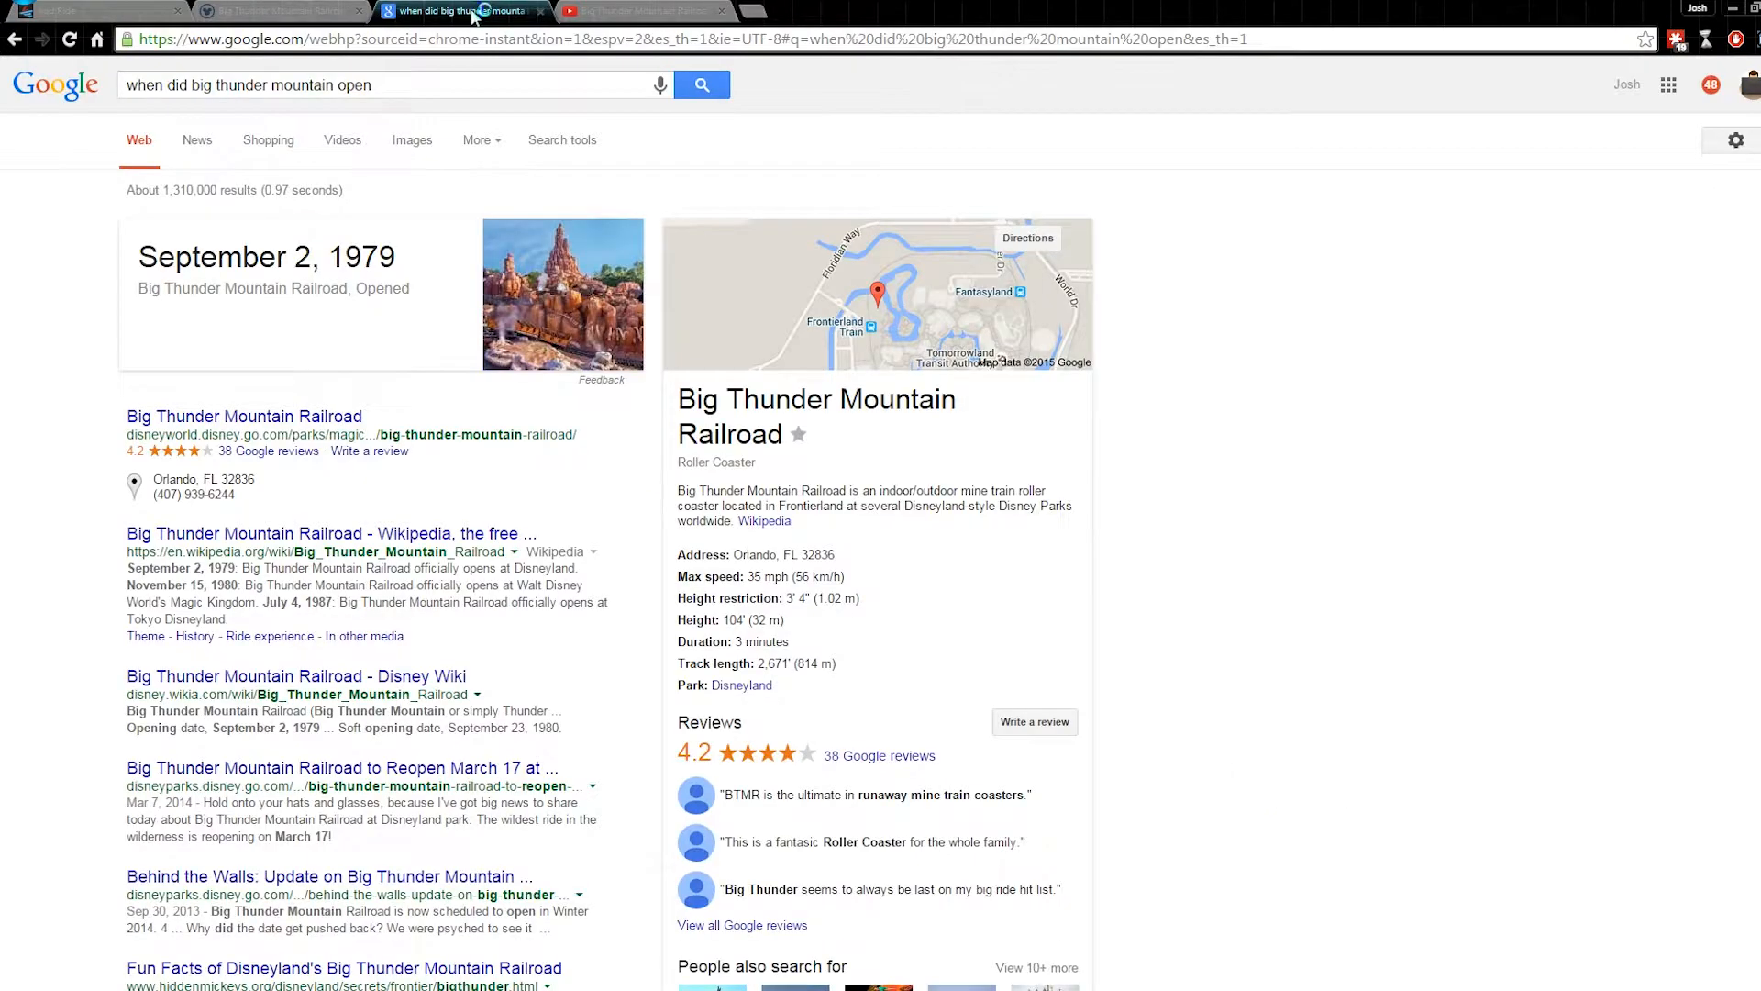
triple_click(133, 84)
type("what is ")
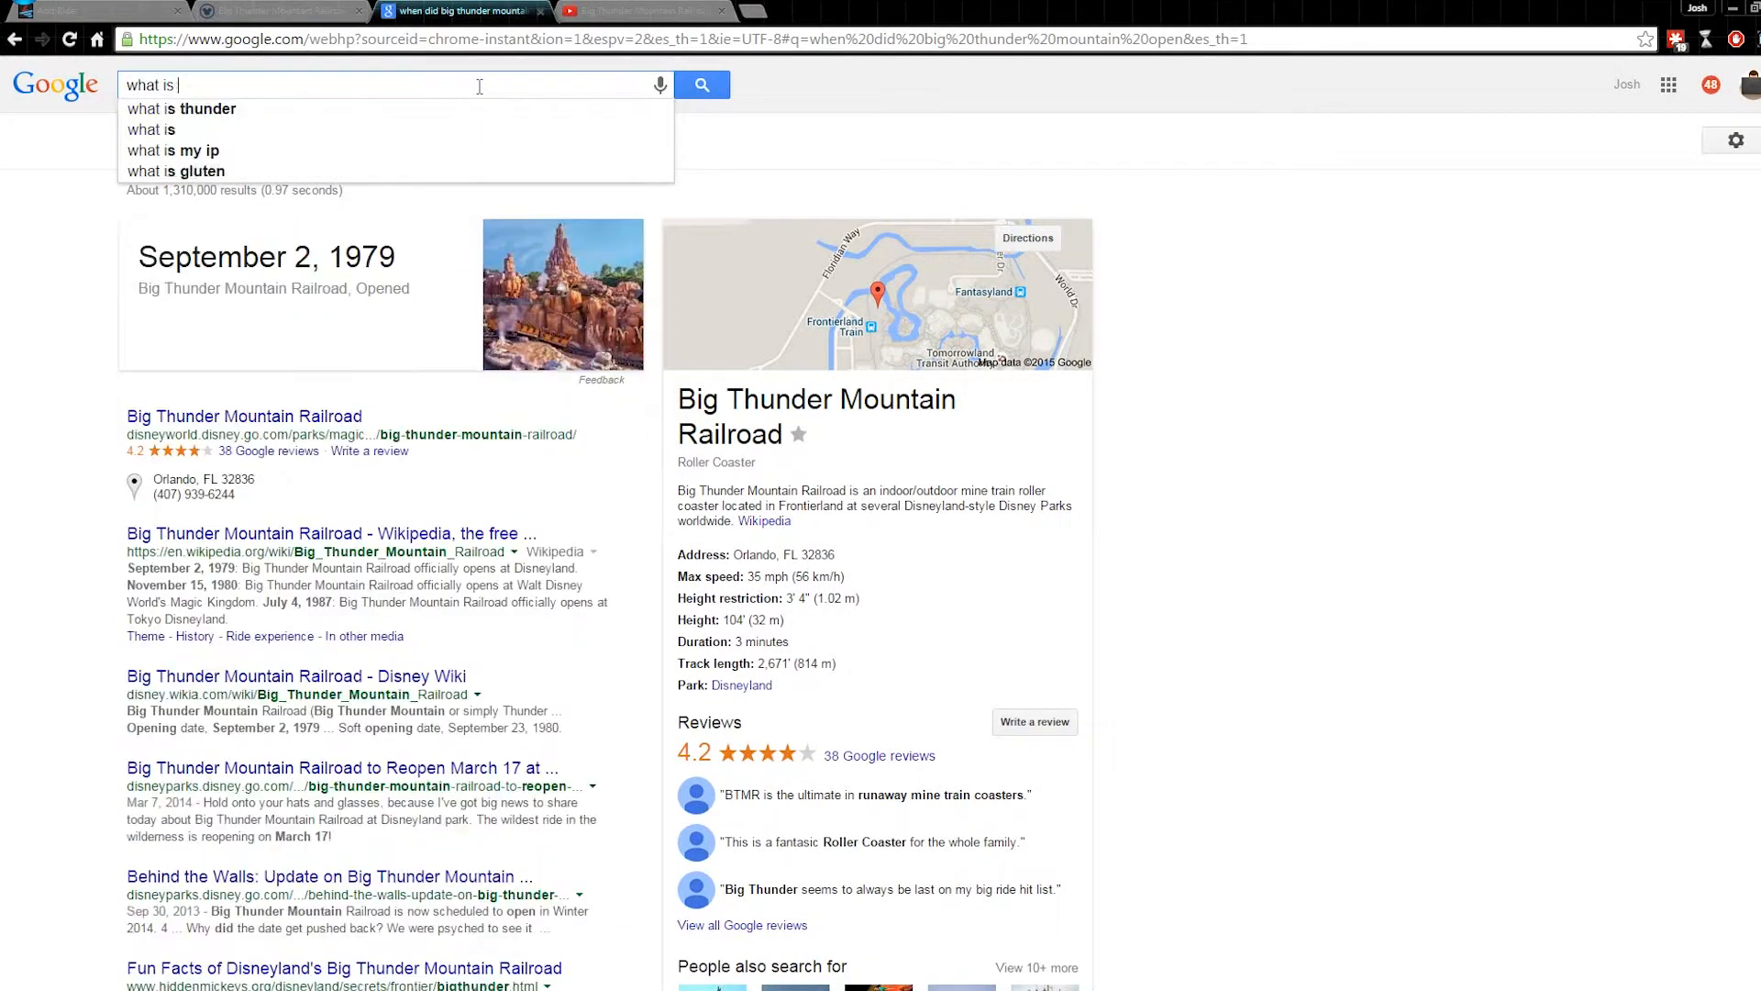
type("the top speed ")
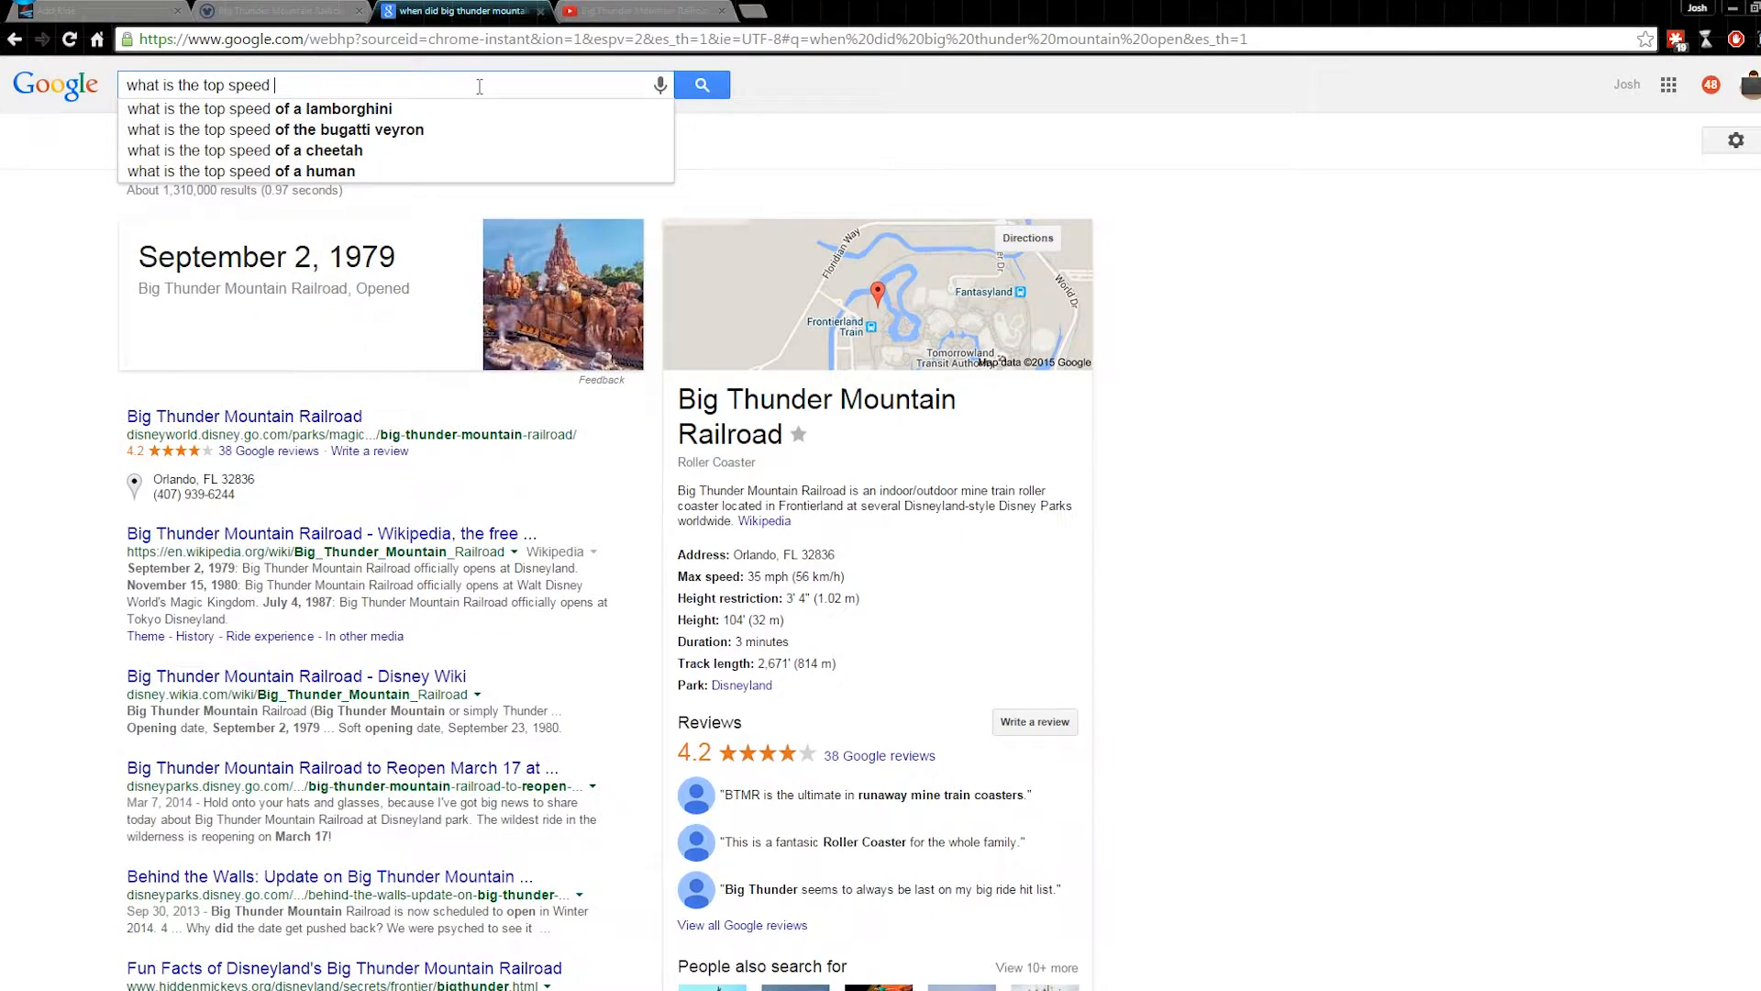
type("of big thunder mountain")
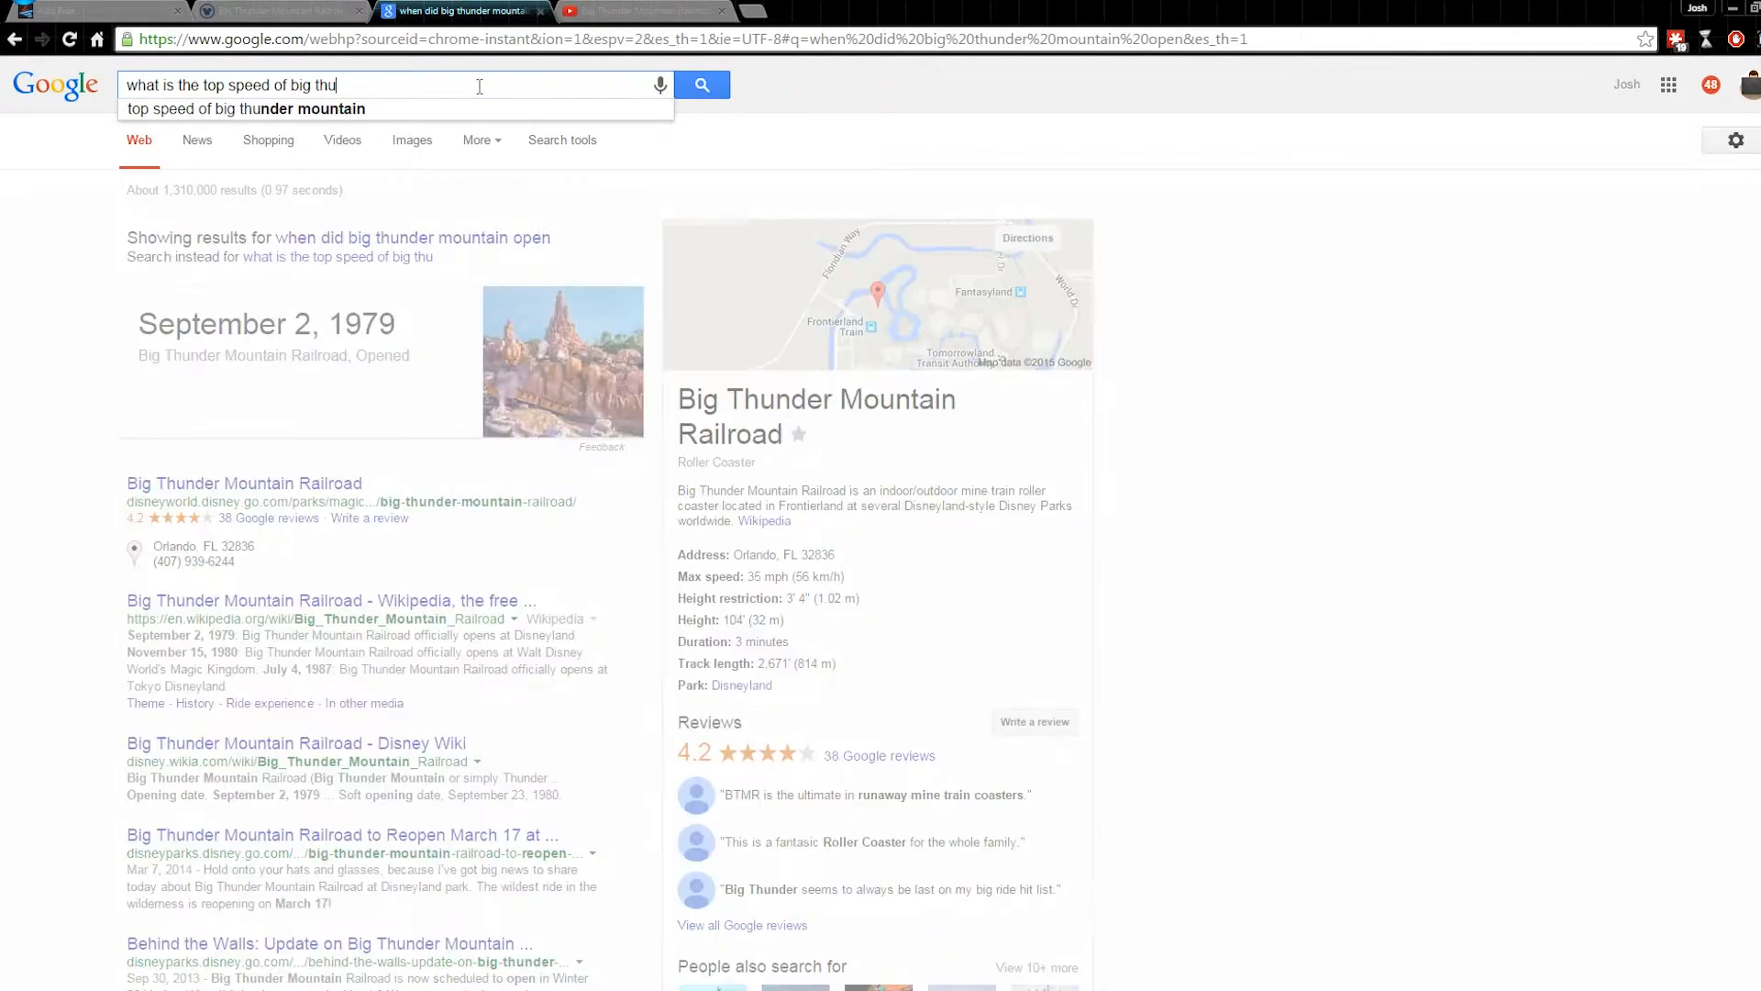
left_click(486, 108)
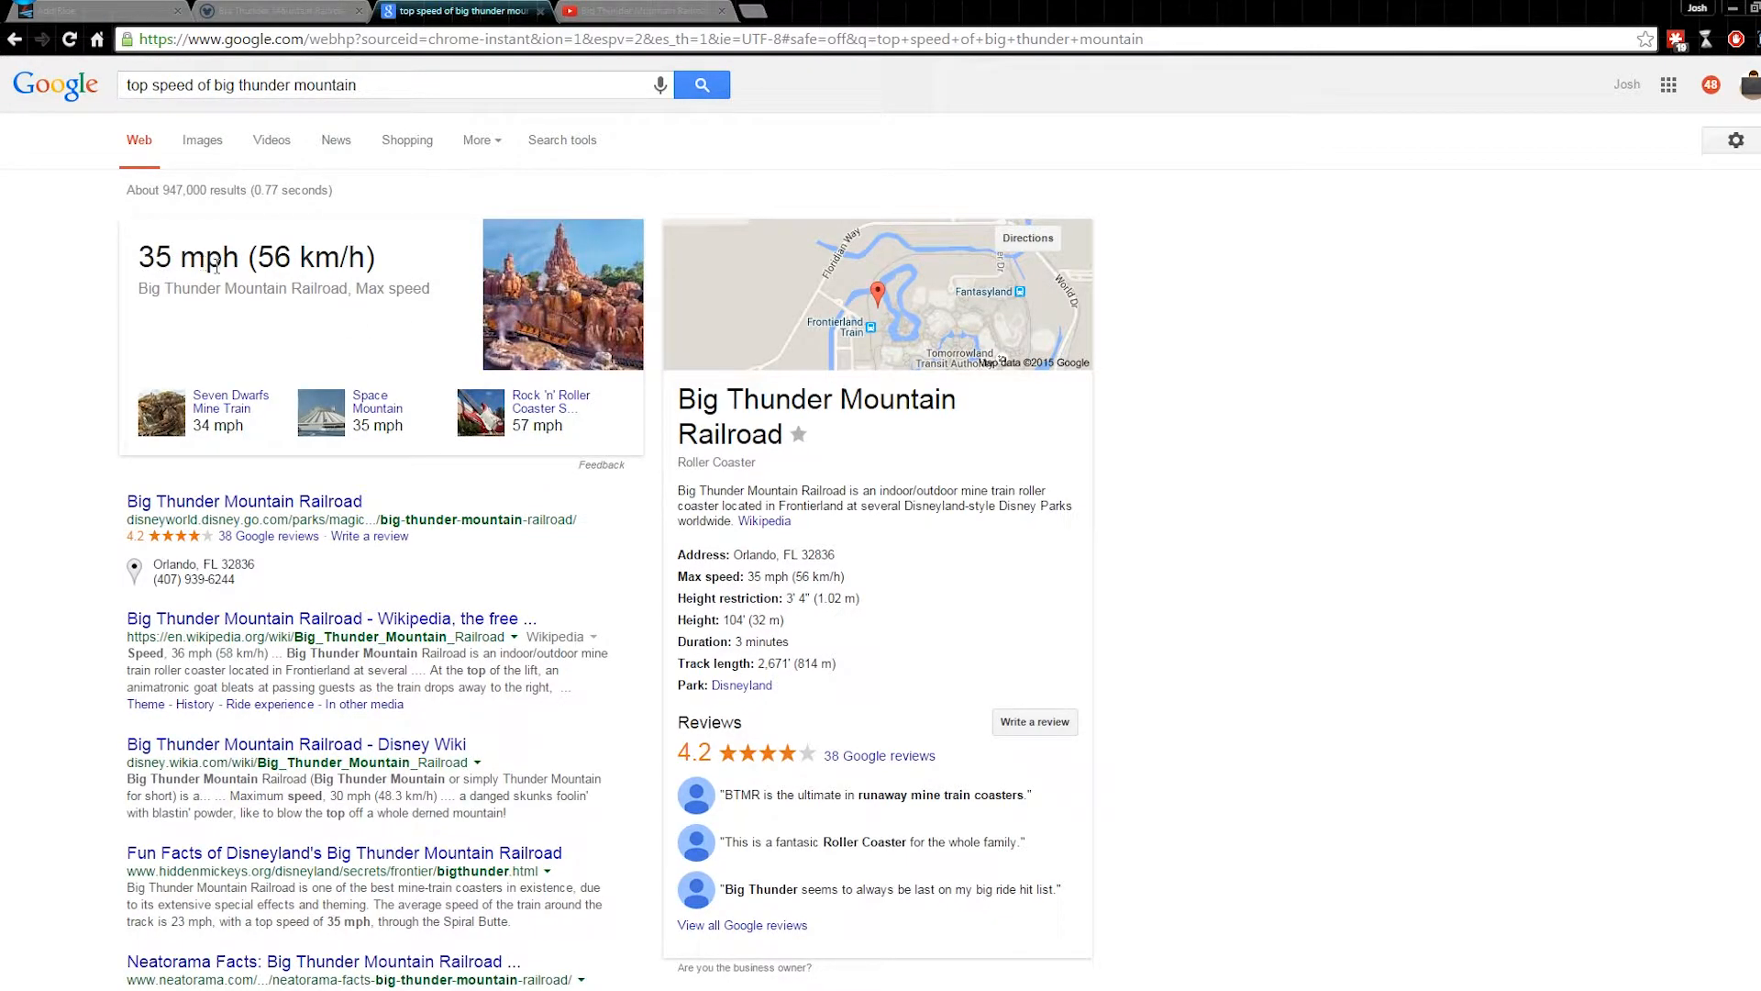
- Return to the Add Ride form and set the top ride speed to 35 mph / 56 km/h
left_click(293, 11)
left_click(97, 13)
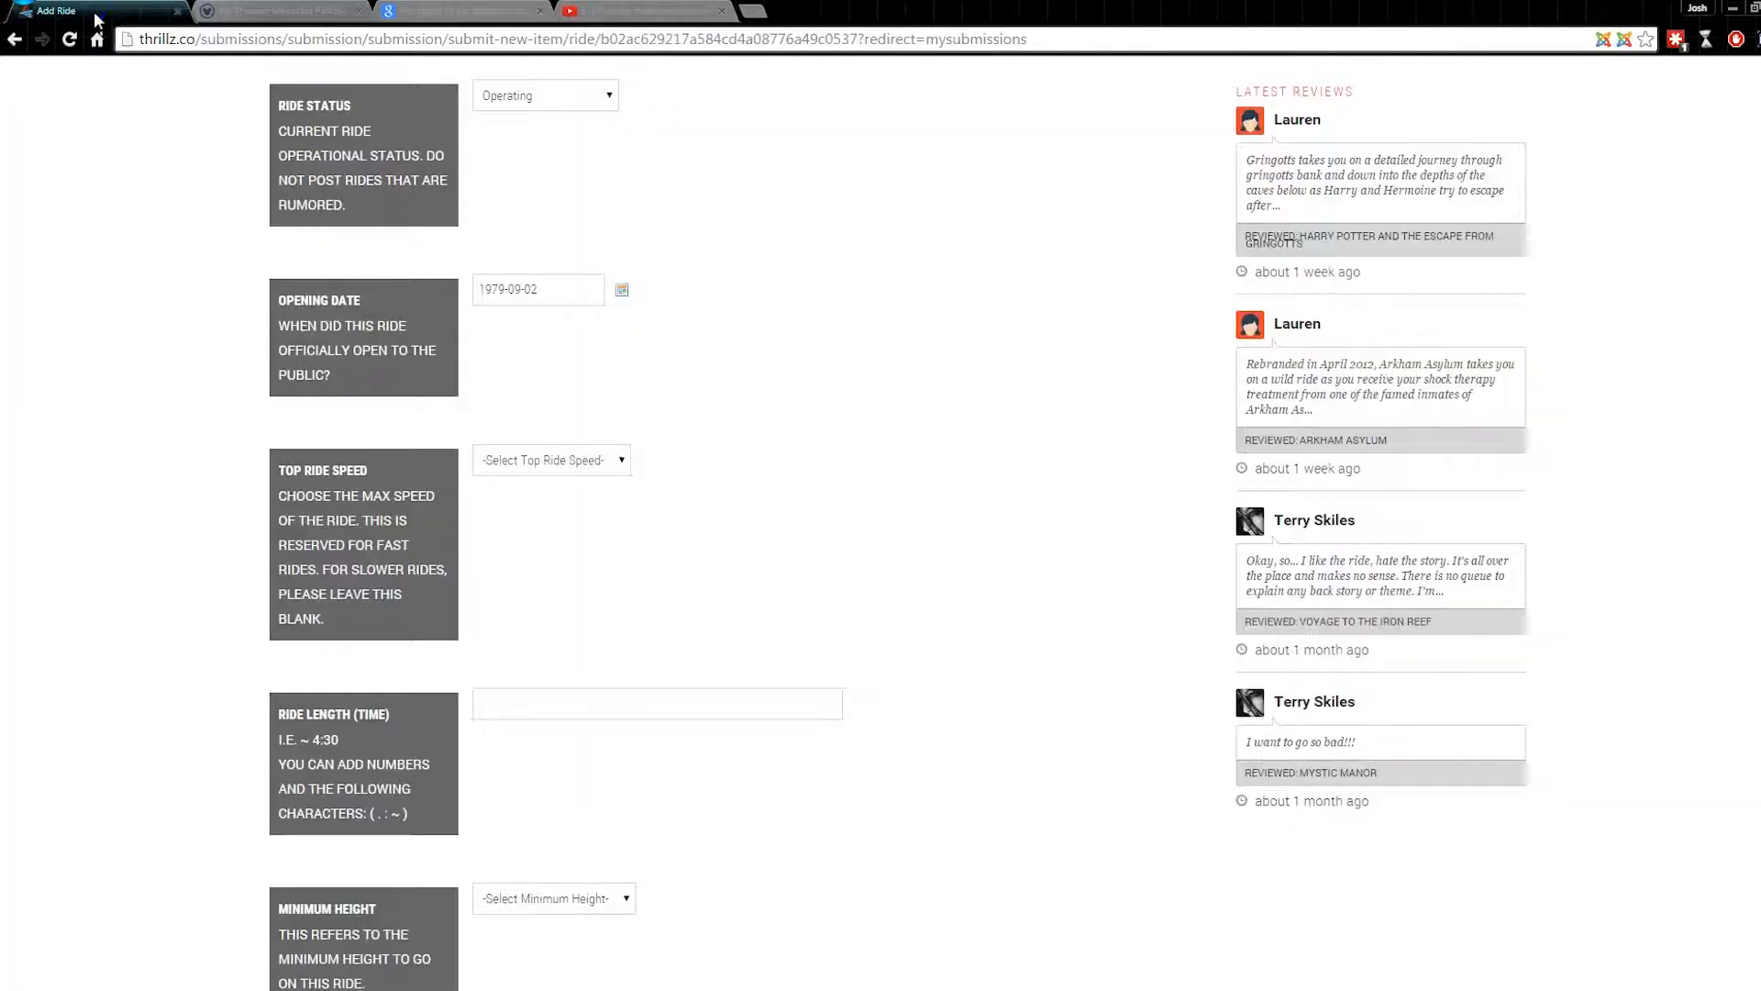
left_click(587, 459)
left_click_drag(633, 520, 644, 549)
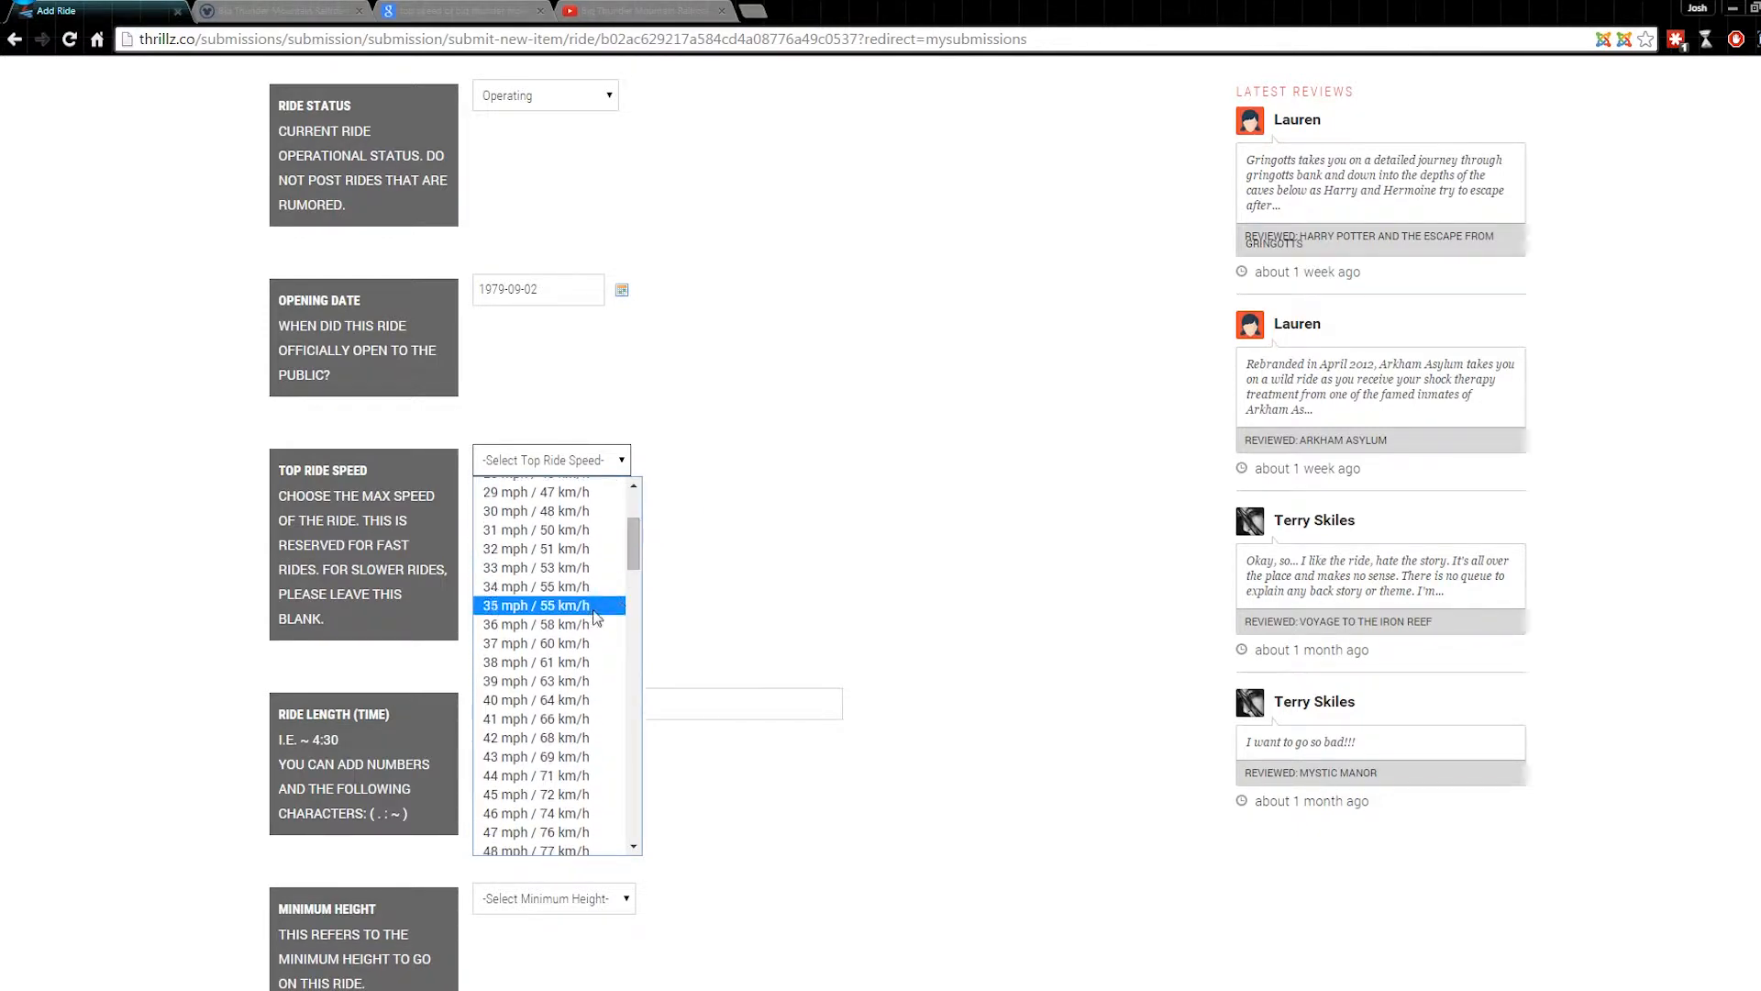
left_click(597, 617)
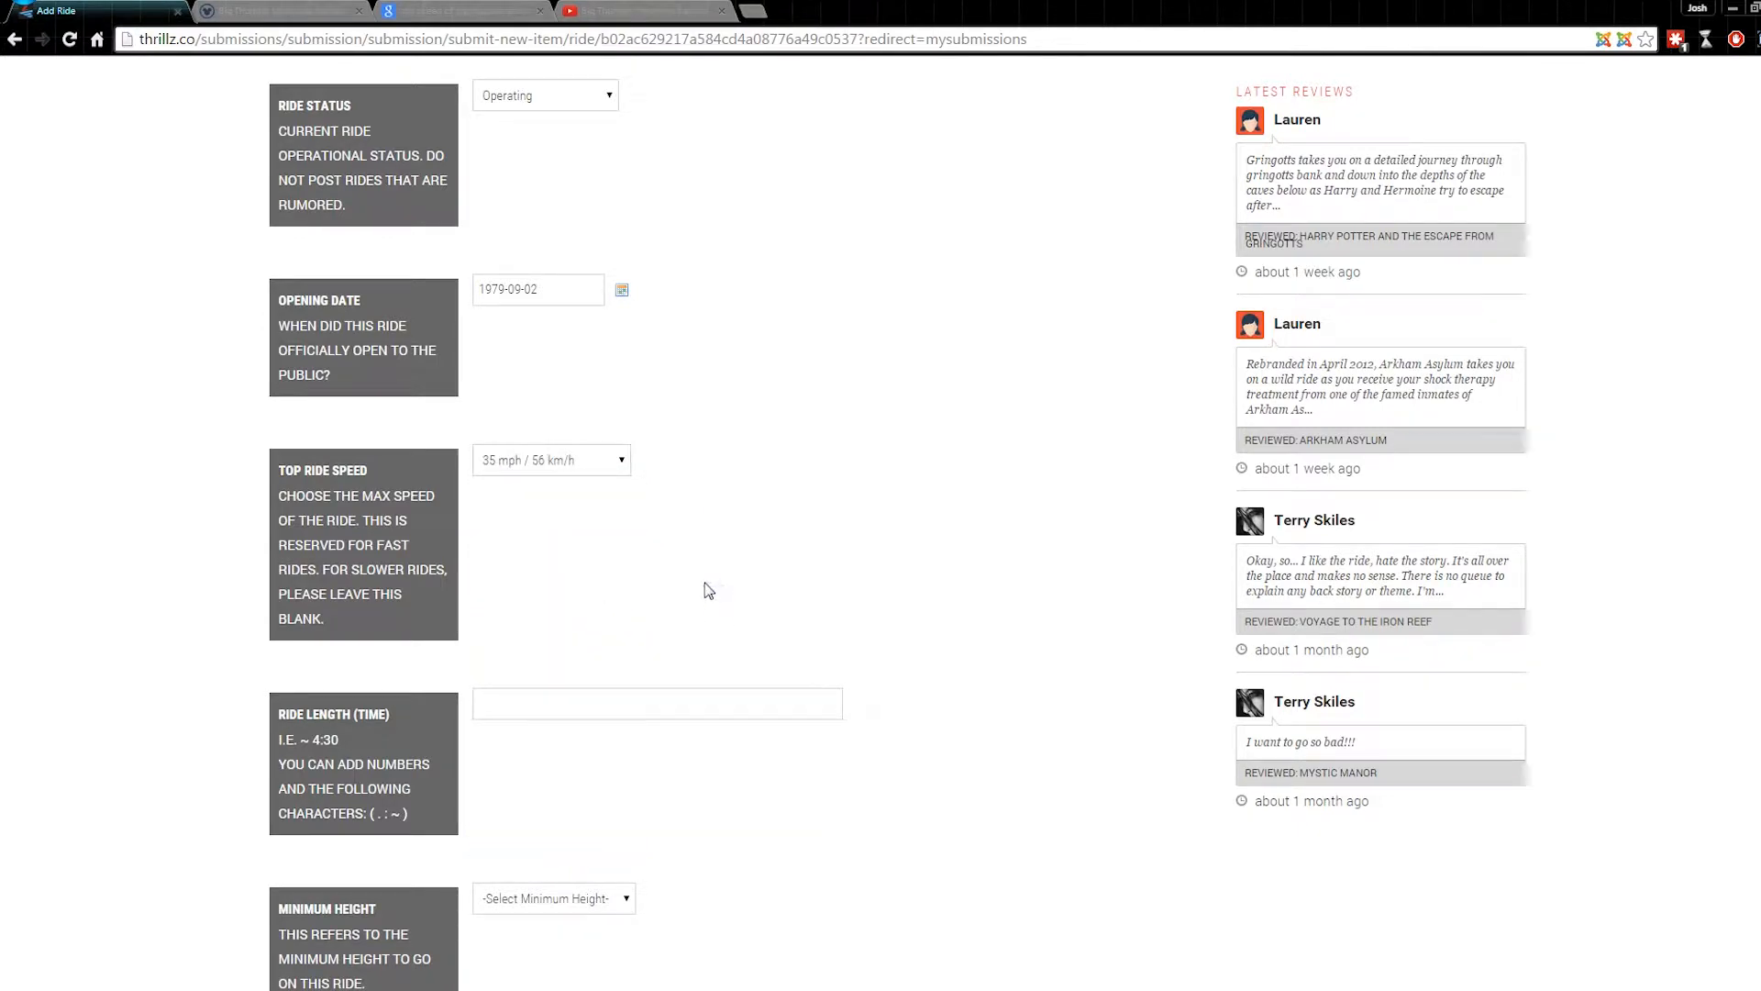
- Enter only the approximation sign "~" in the ride length field
scroll(708, 592, "down", 2)
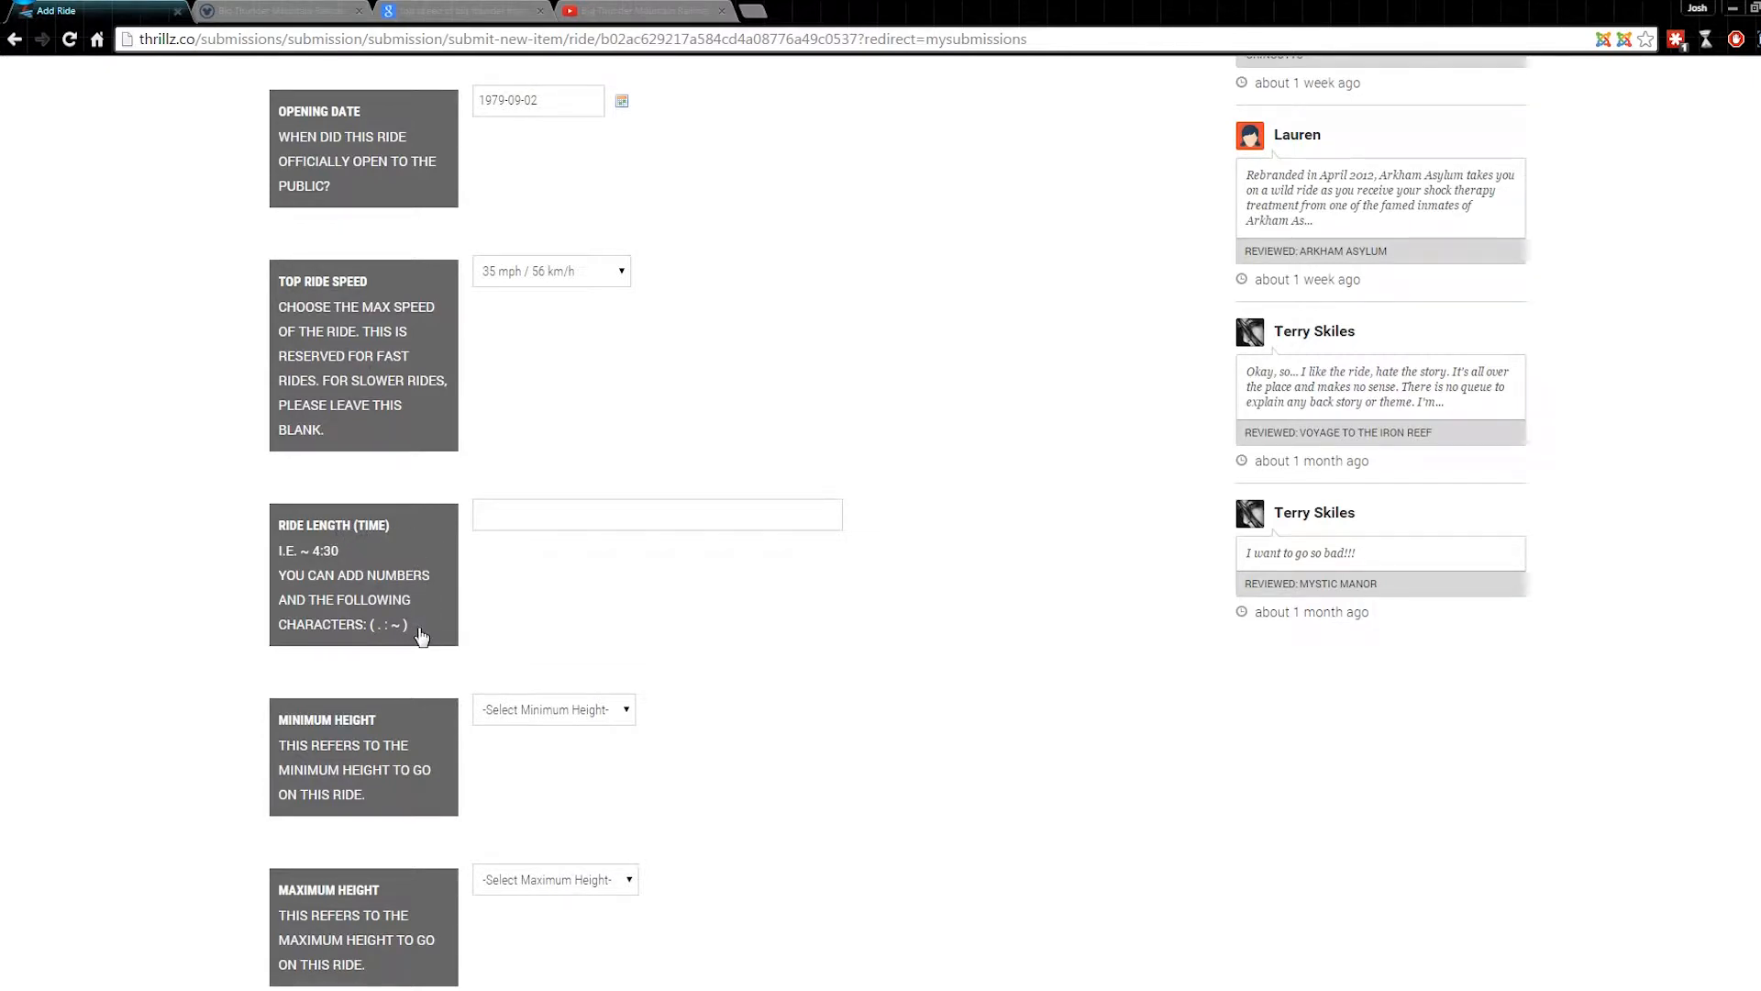
left_click(497, 520)
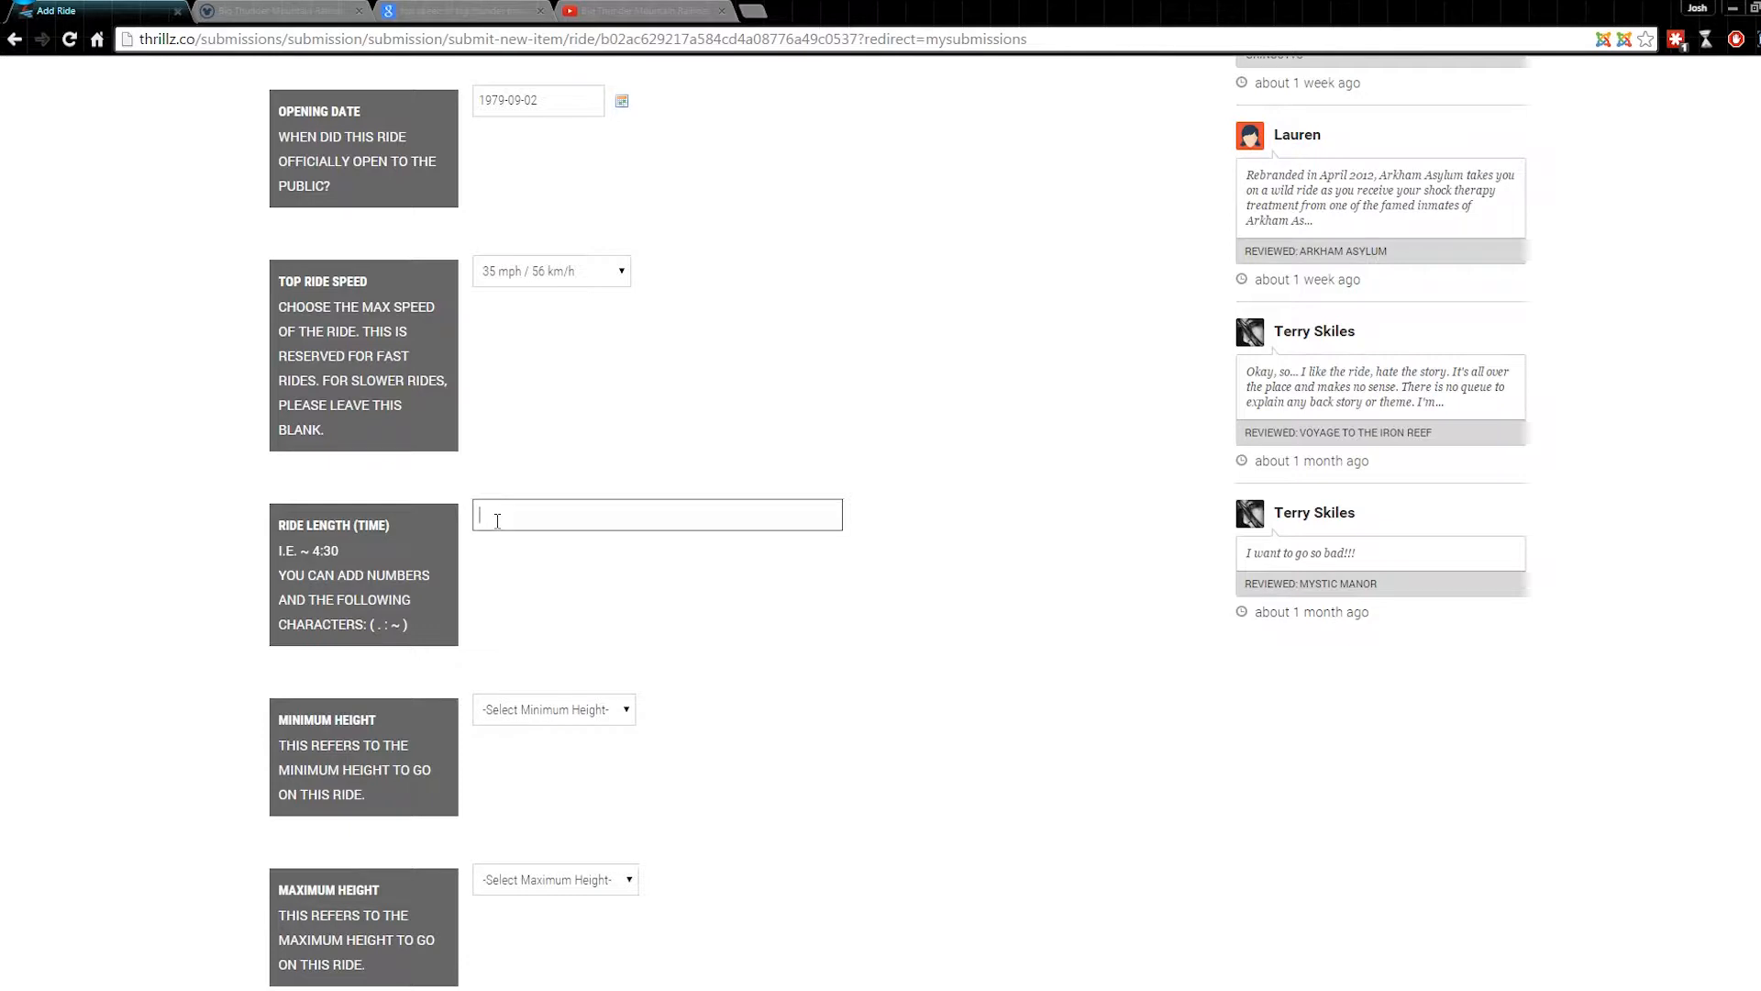
type("~")
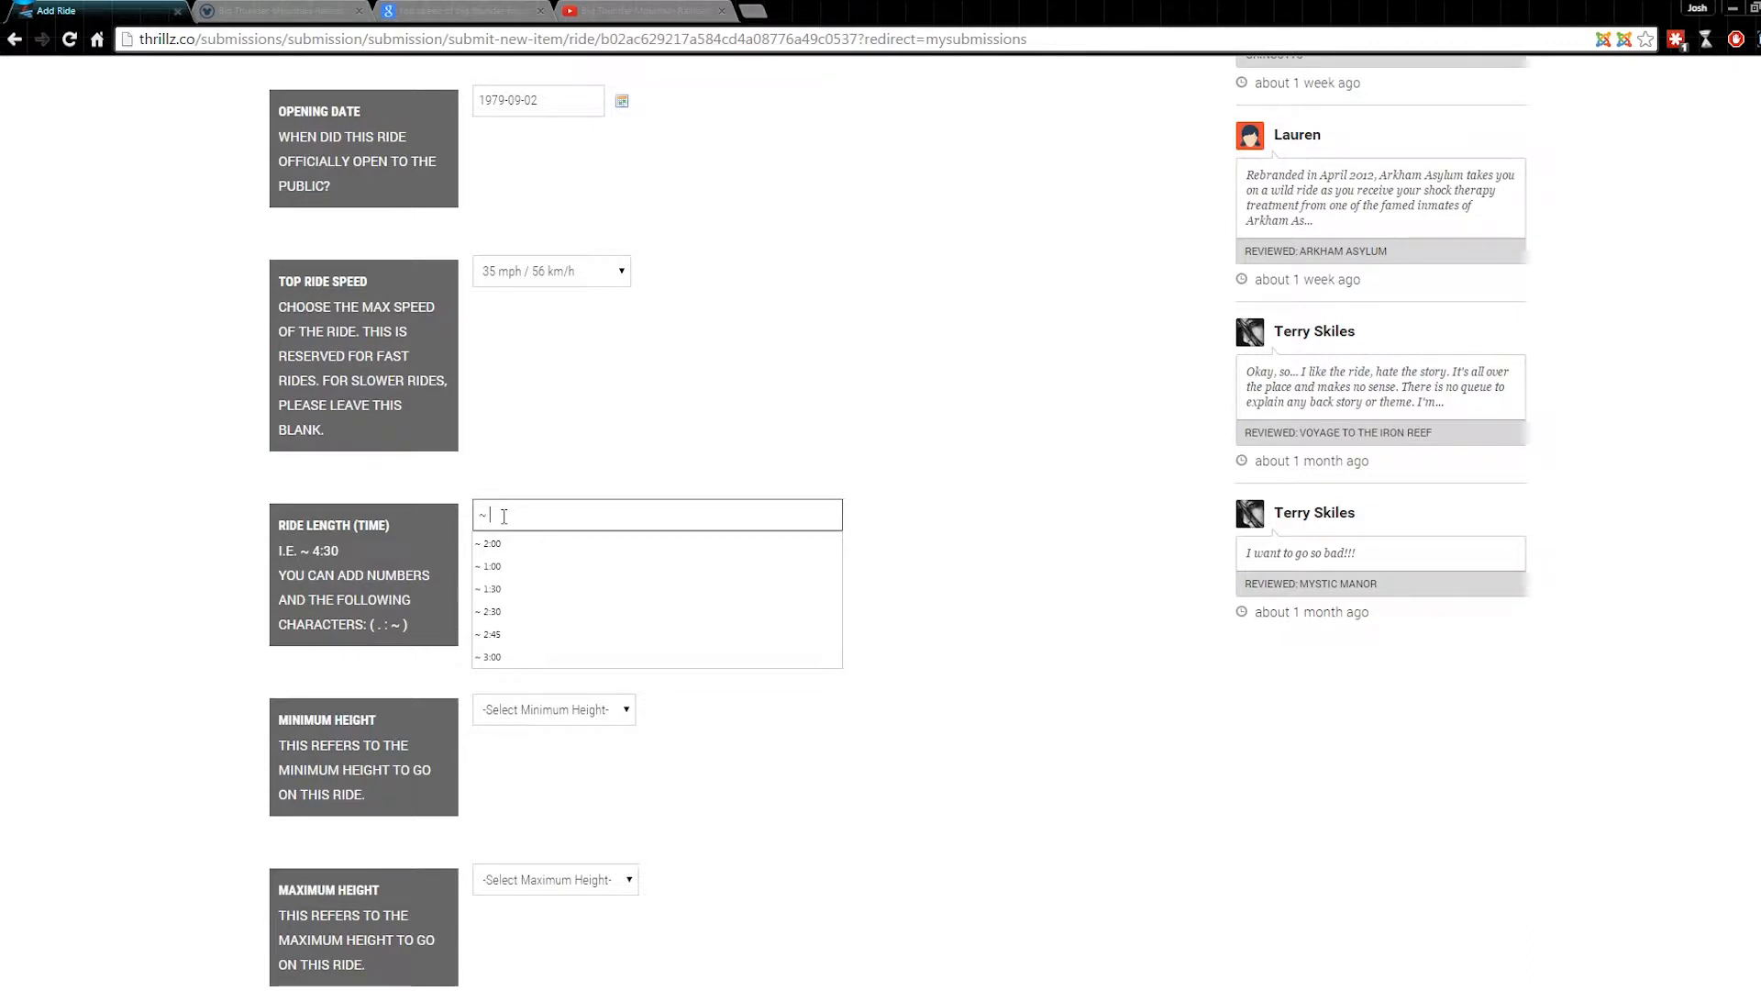
left_click(539, 467)
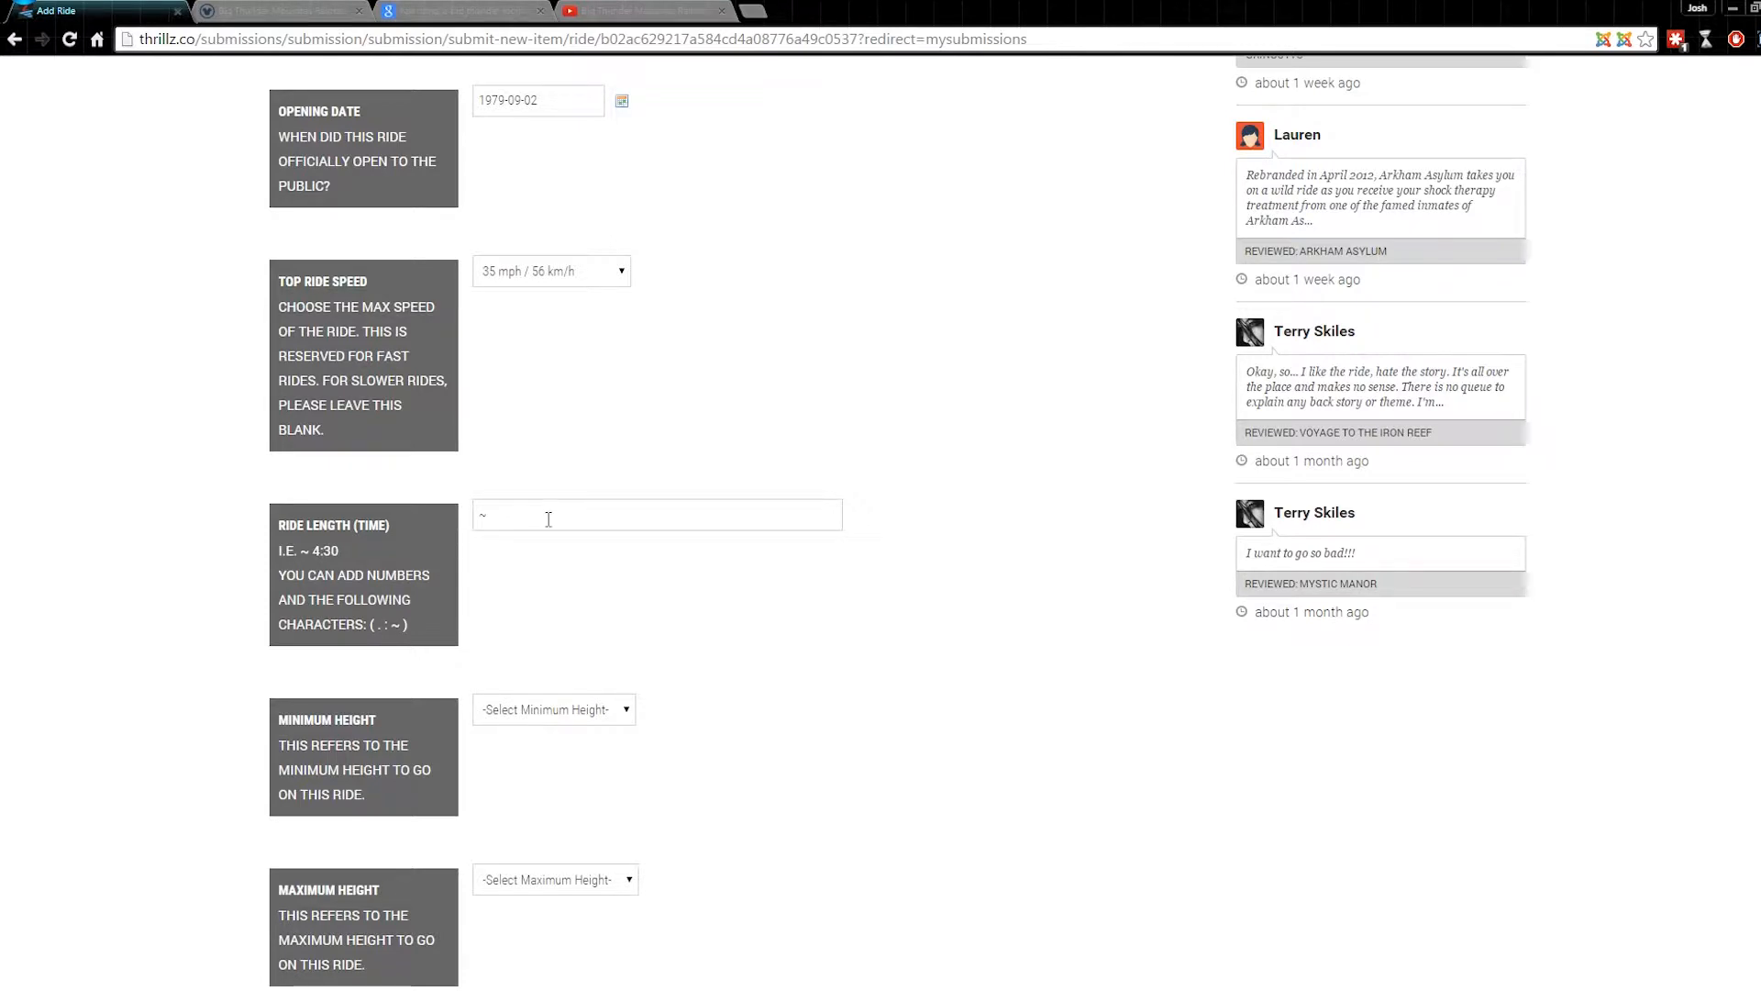
- Search Google for "how long is big thunder mountain railroad" and enter 3:00 as the ride length in the form
left_click(475, 10)
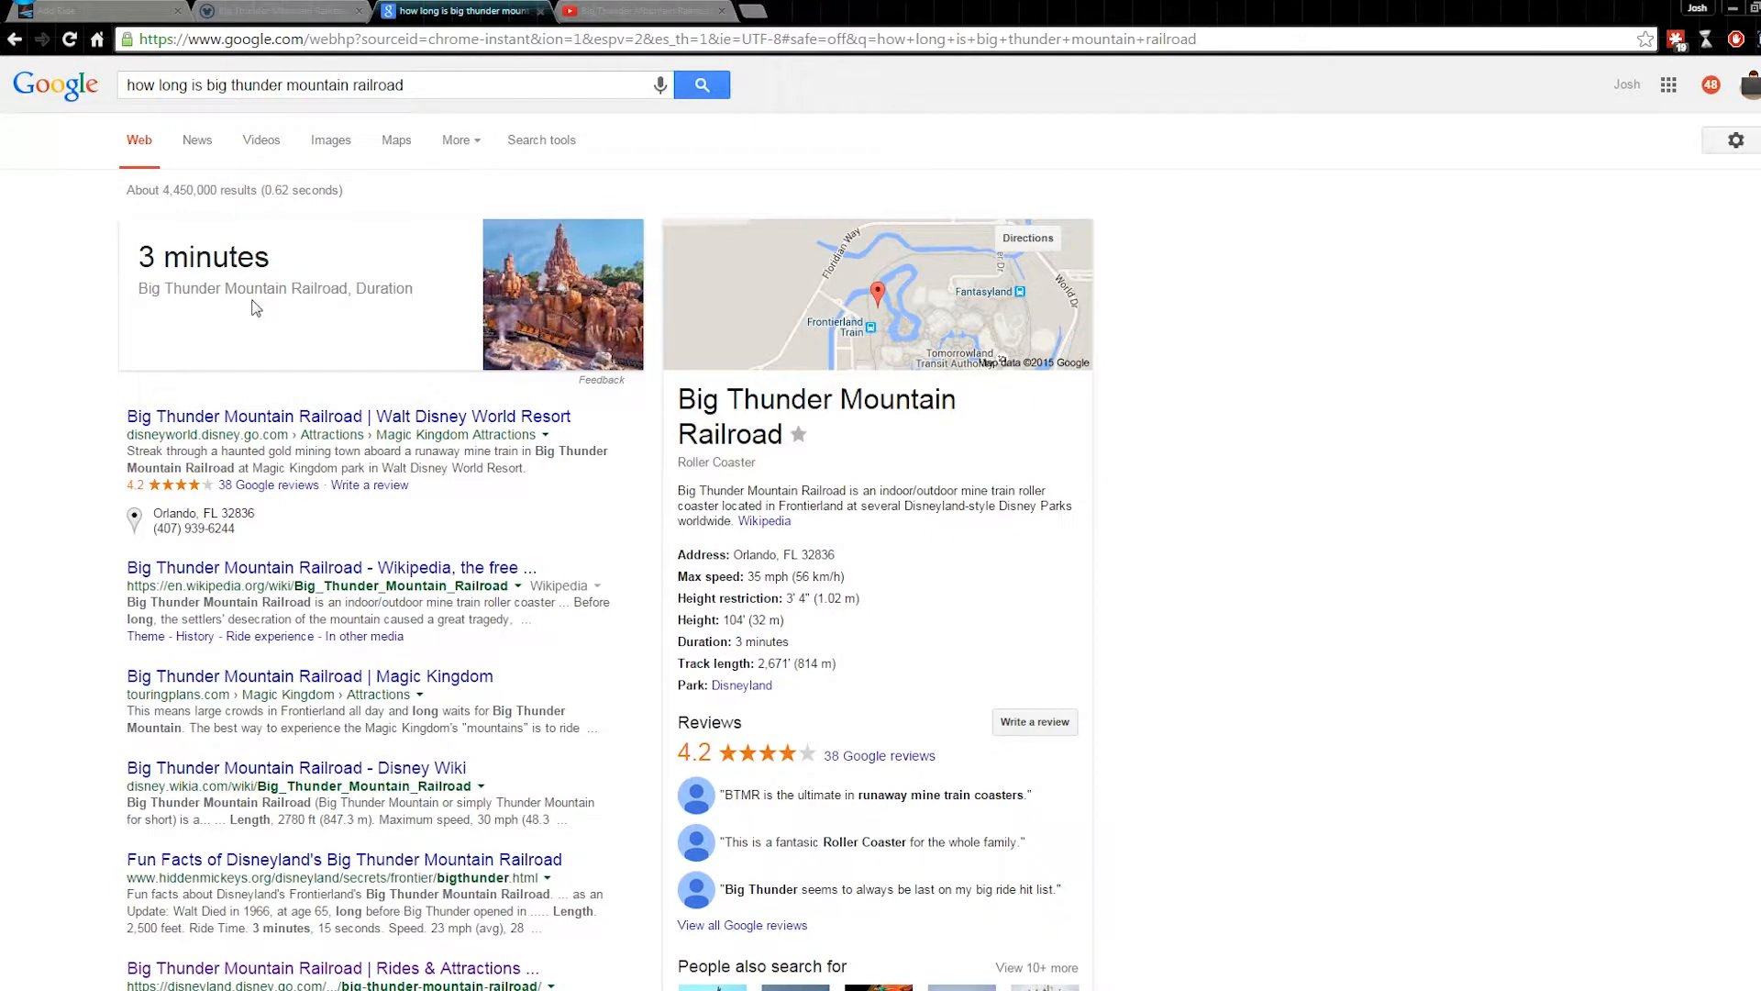
left_click(110, 11)
left_click(493, 529)
type("3:")
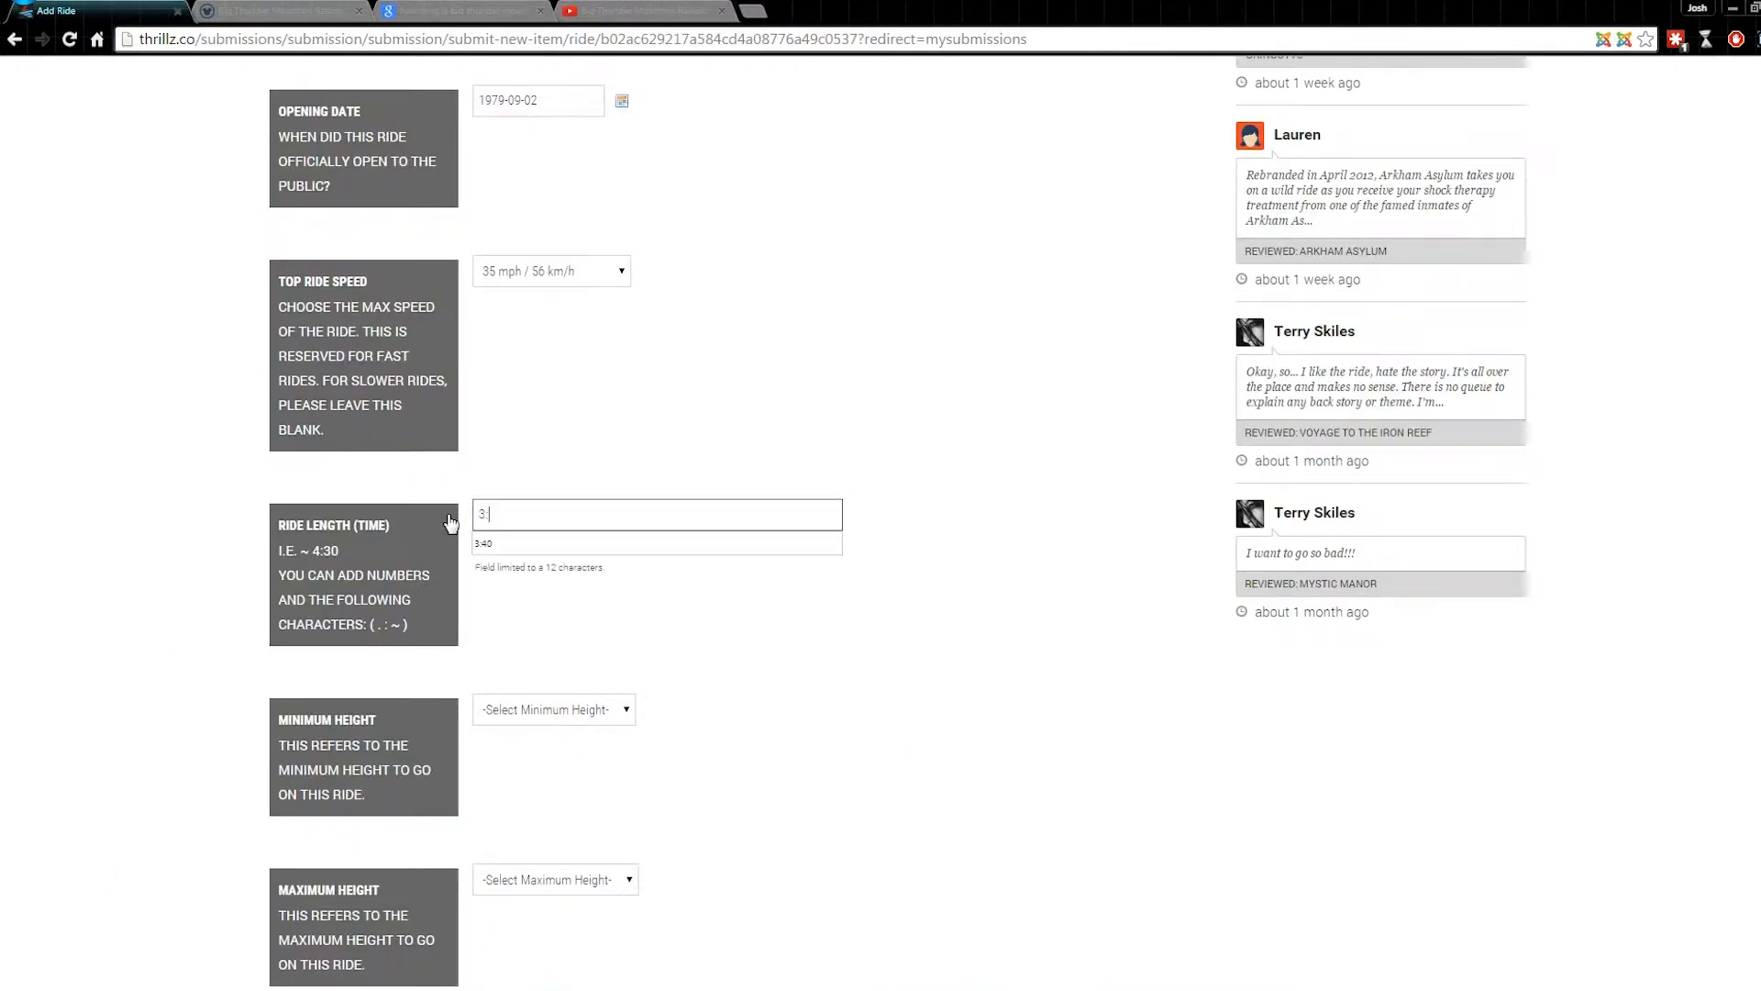
type("00")
left_click(997, 592)
- Check the height requirement on Disneyland's Big Thunder Mountain Railroad page and close the Google results
scroll(998, 594, "down", 1)
scroll(998, 595, "down", 1)
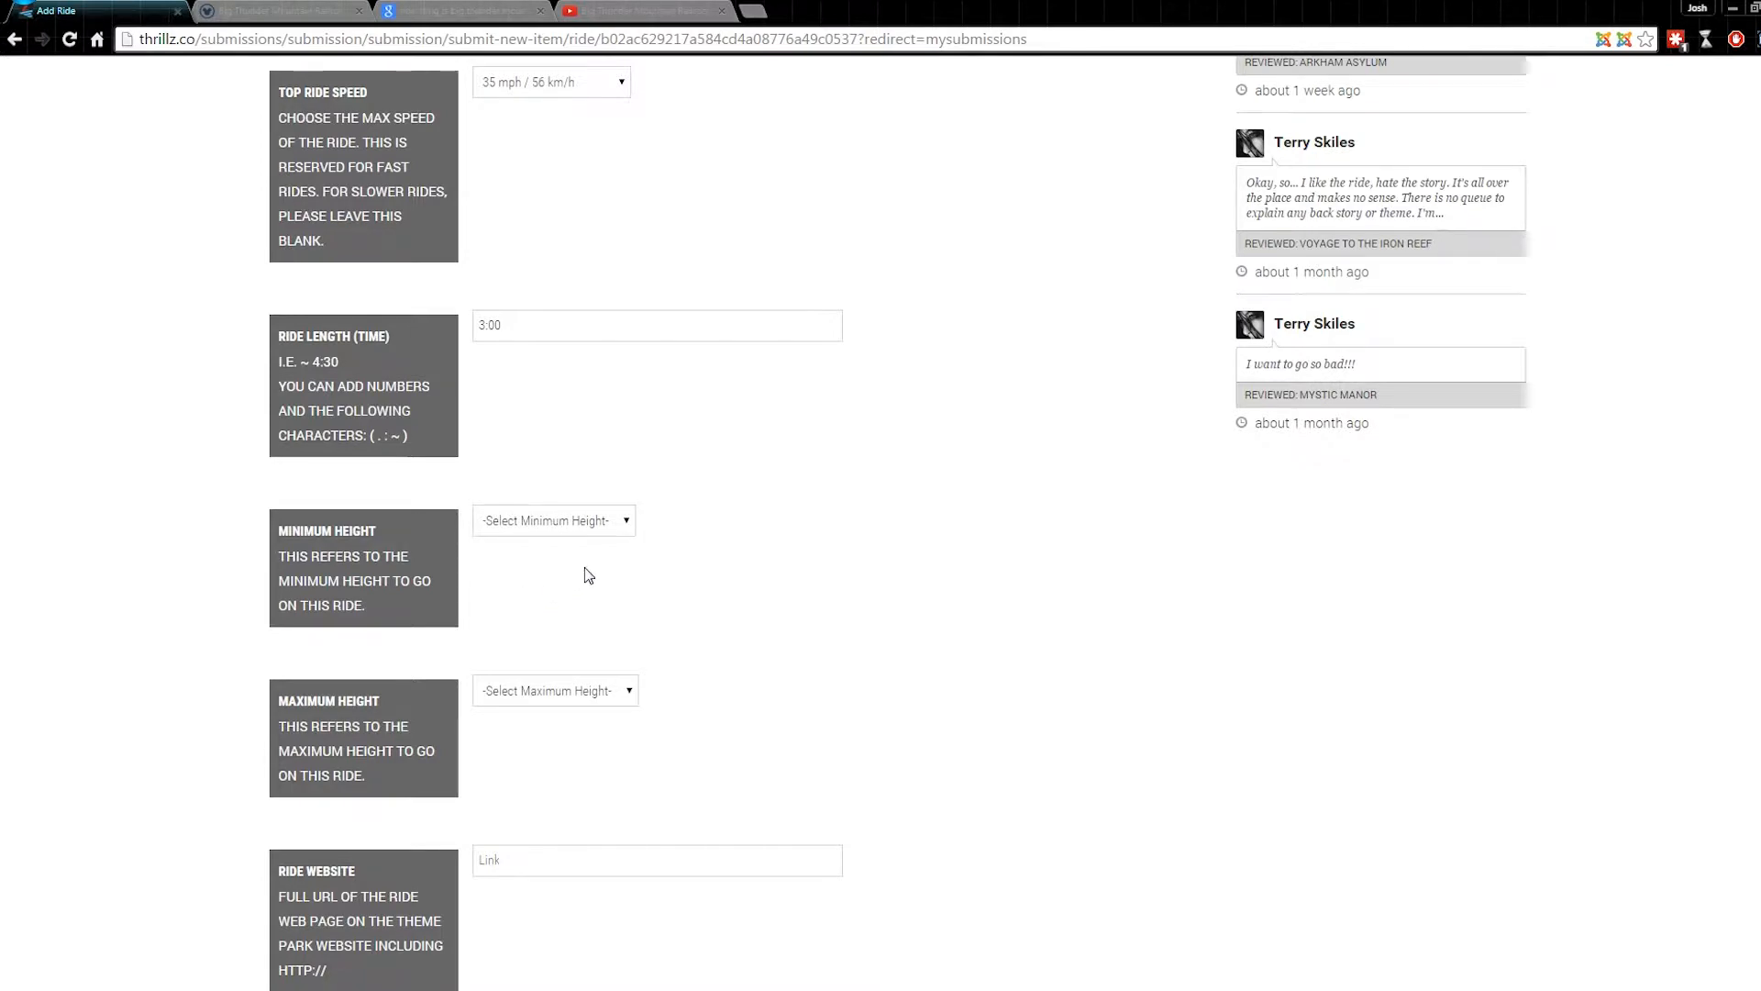
left_click(454, 12)
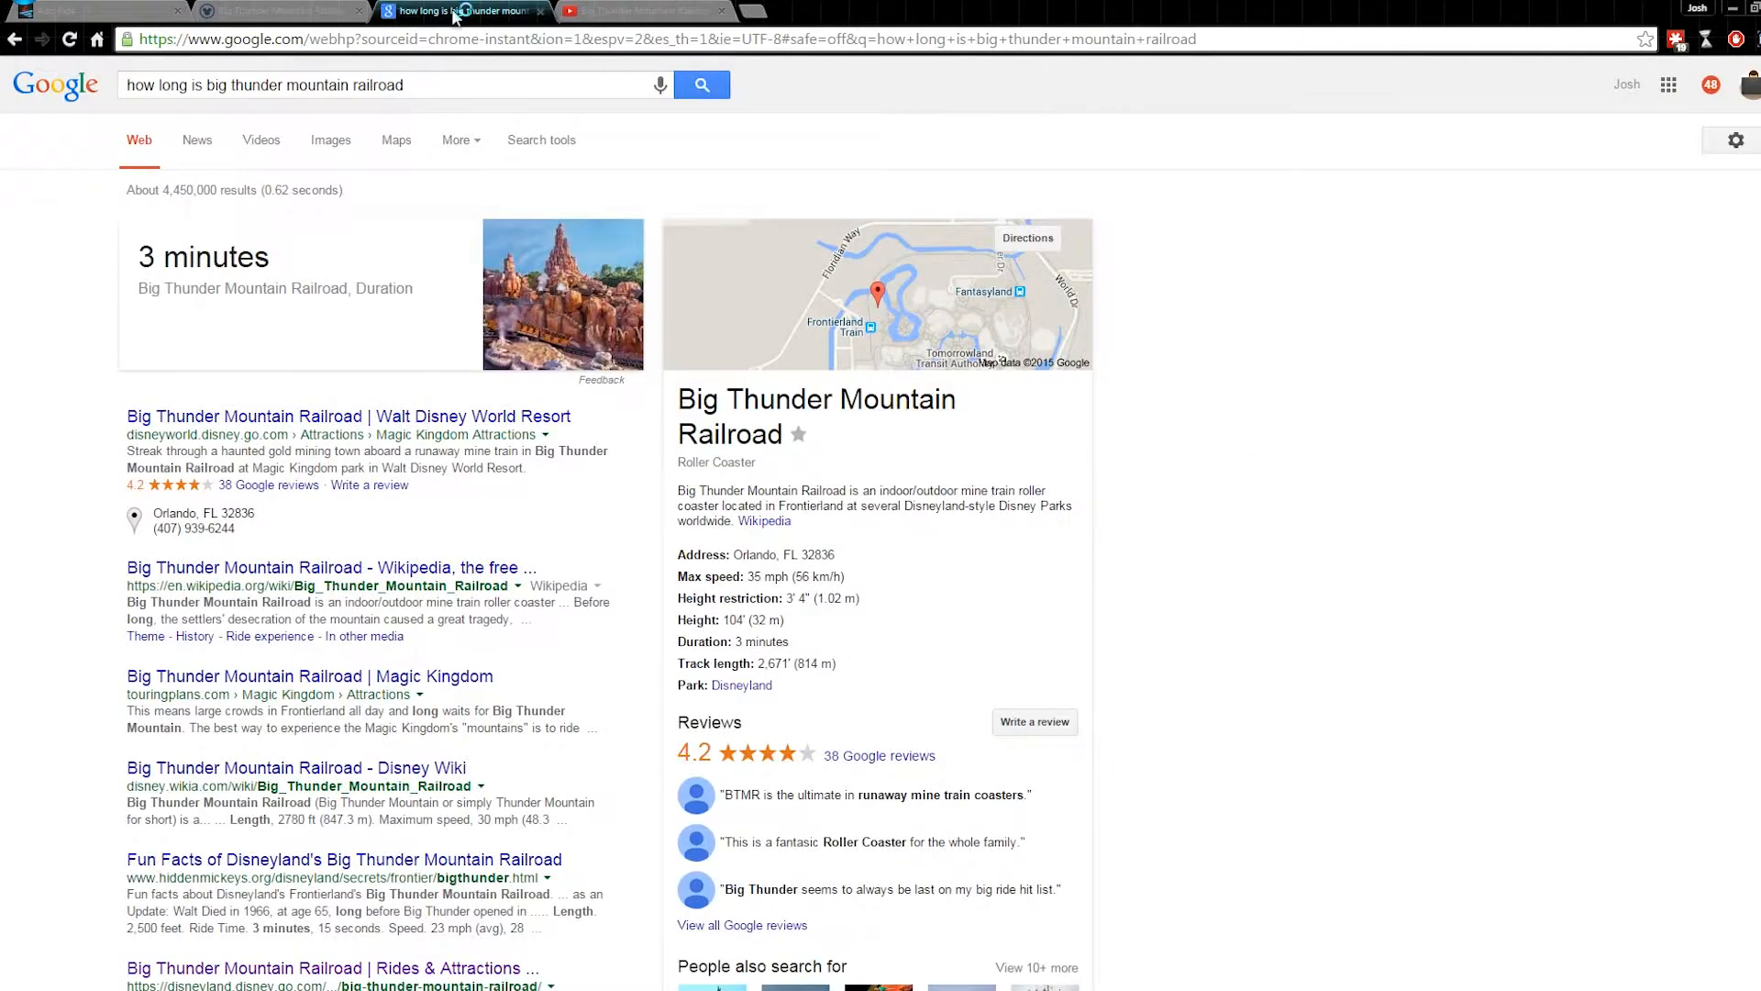
left_click(278, 16)
left_click(542, 11)
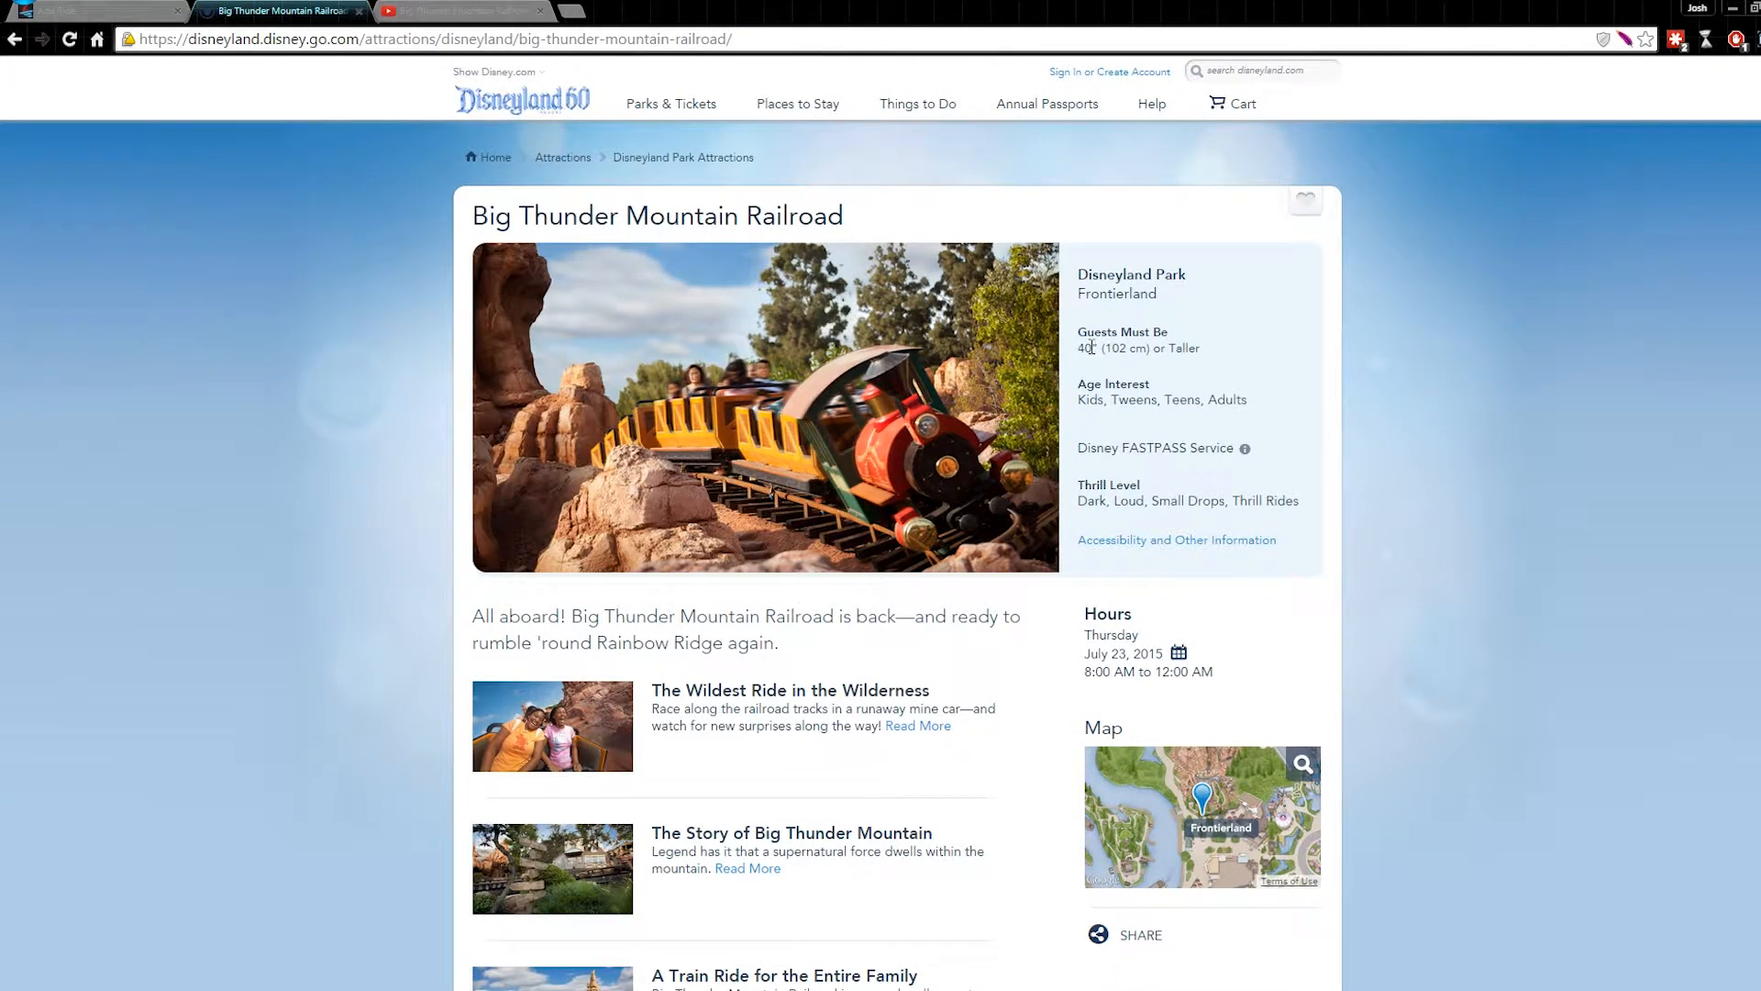
- Return to the Add Ride form and set the minimum height to 40 Inches / 102 cm
left_click(123, 12)
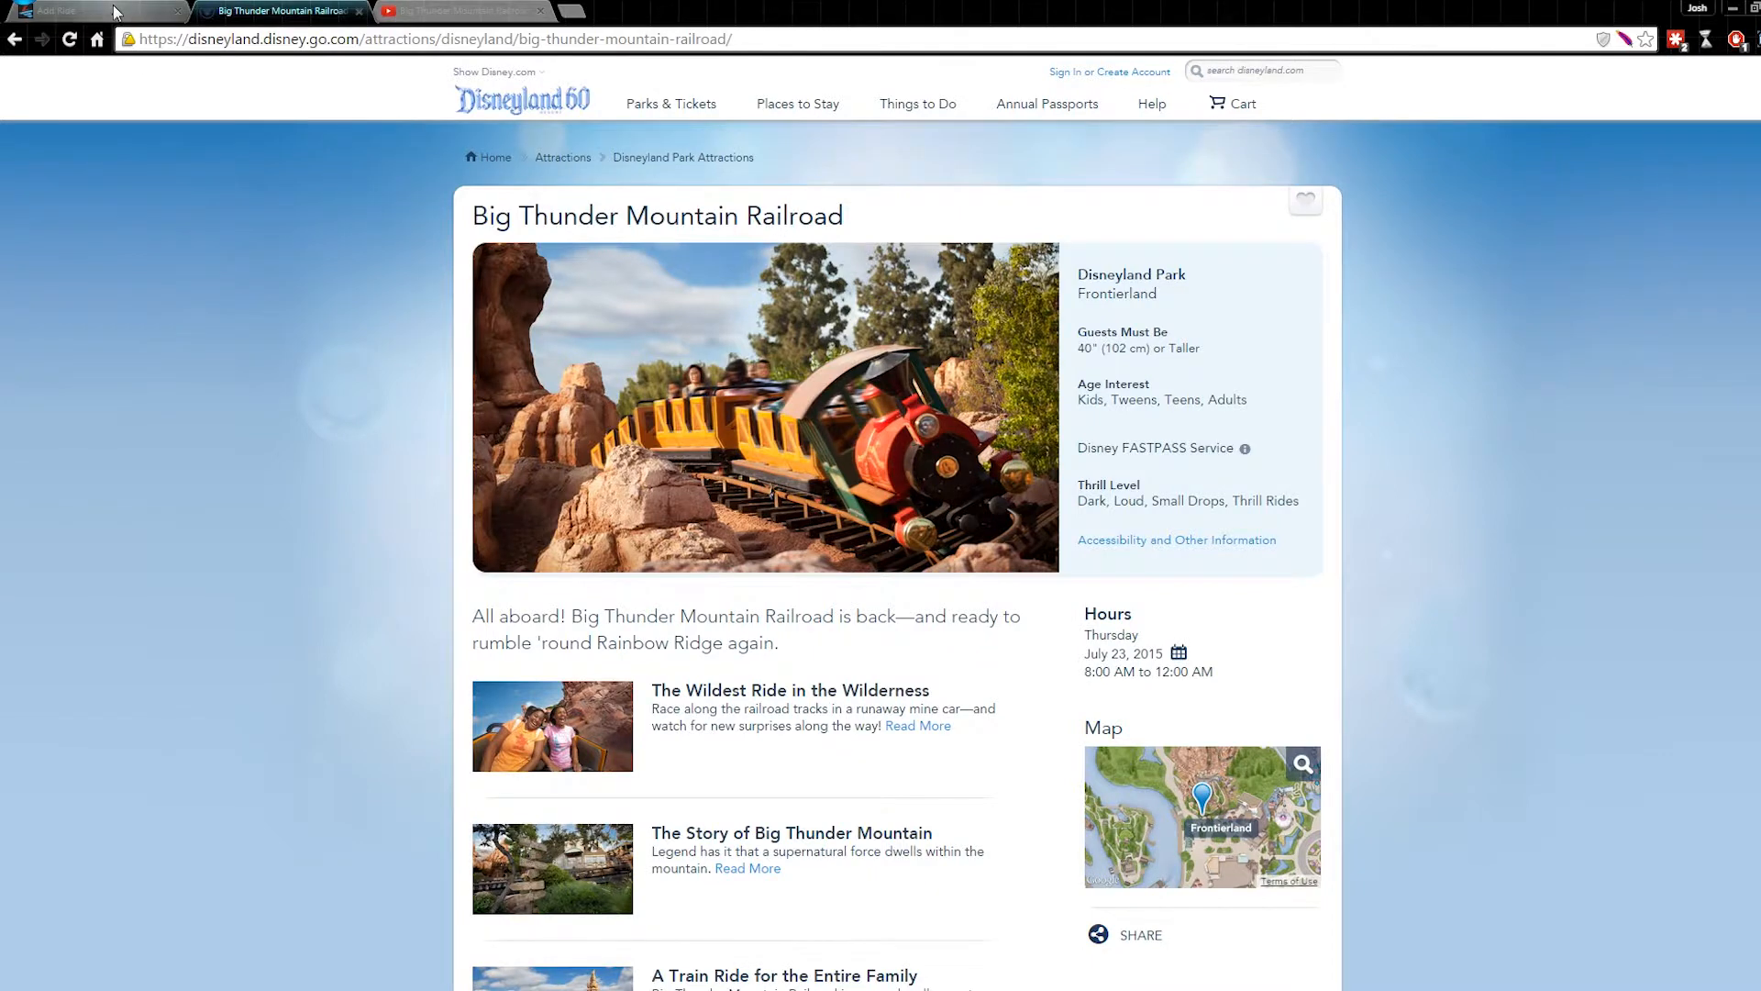
left_click(595, 520)
left_click_drag(642, 598, 643, 675)
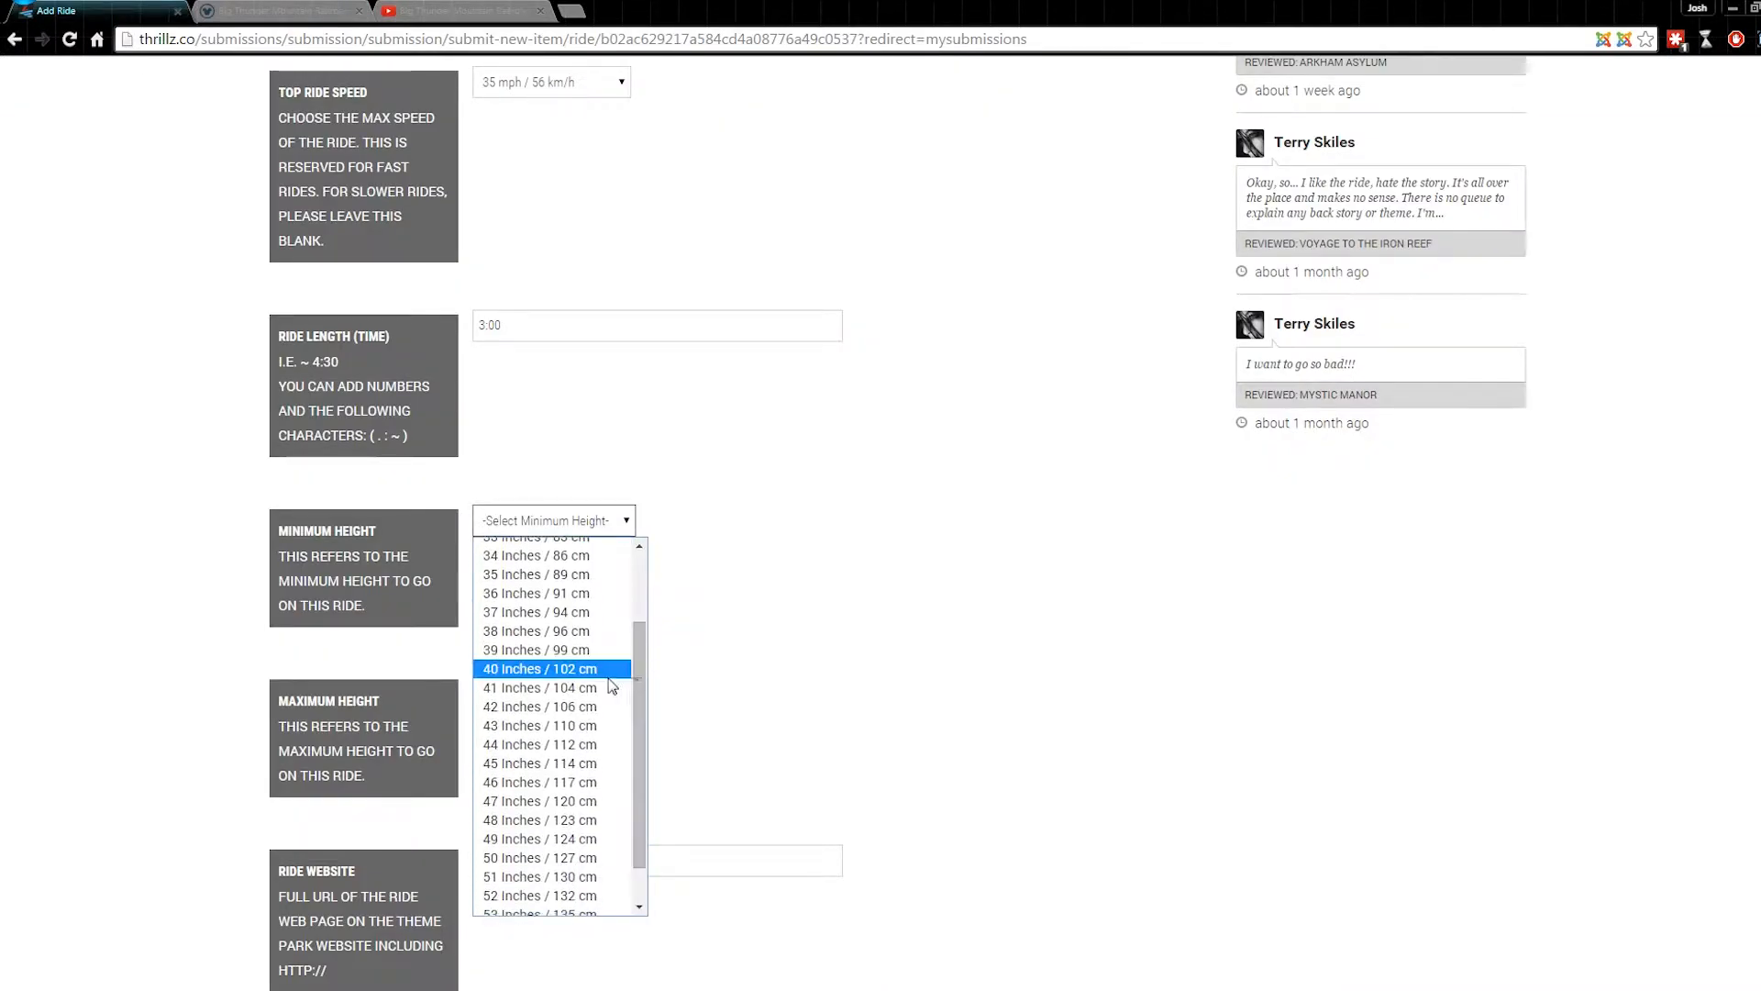
left_click(545, 673)
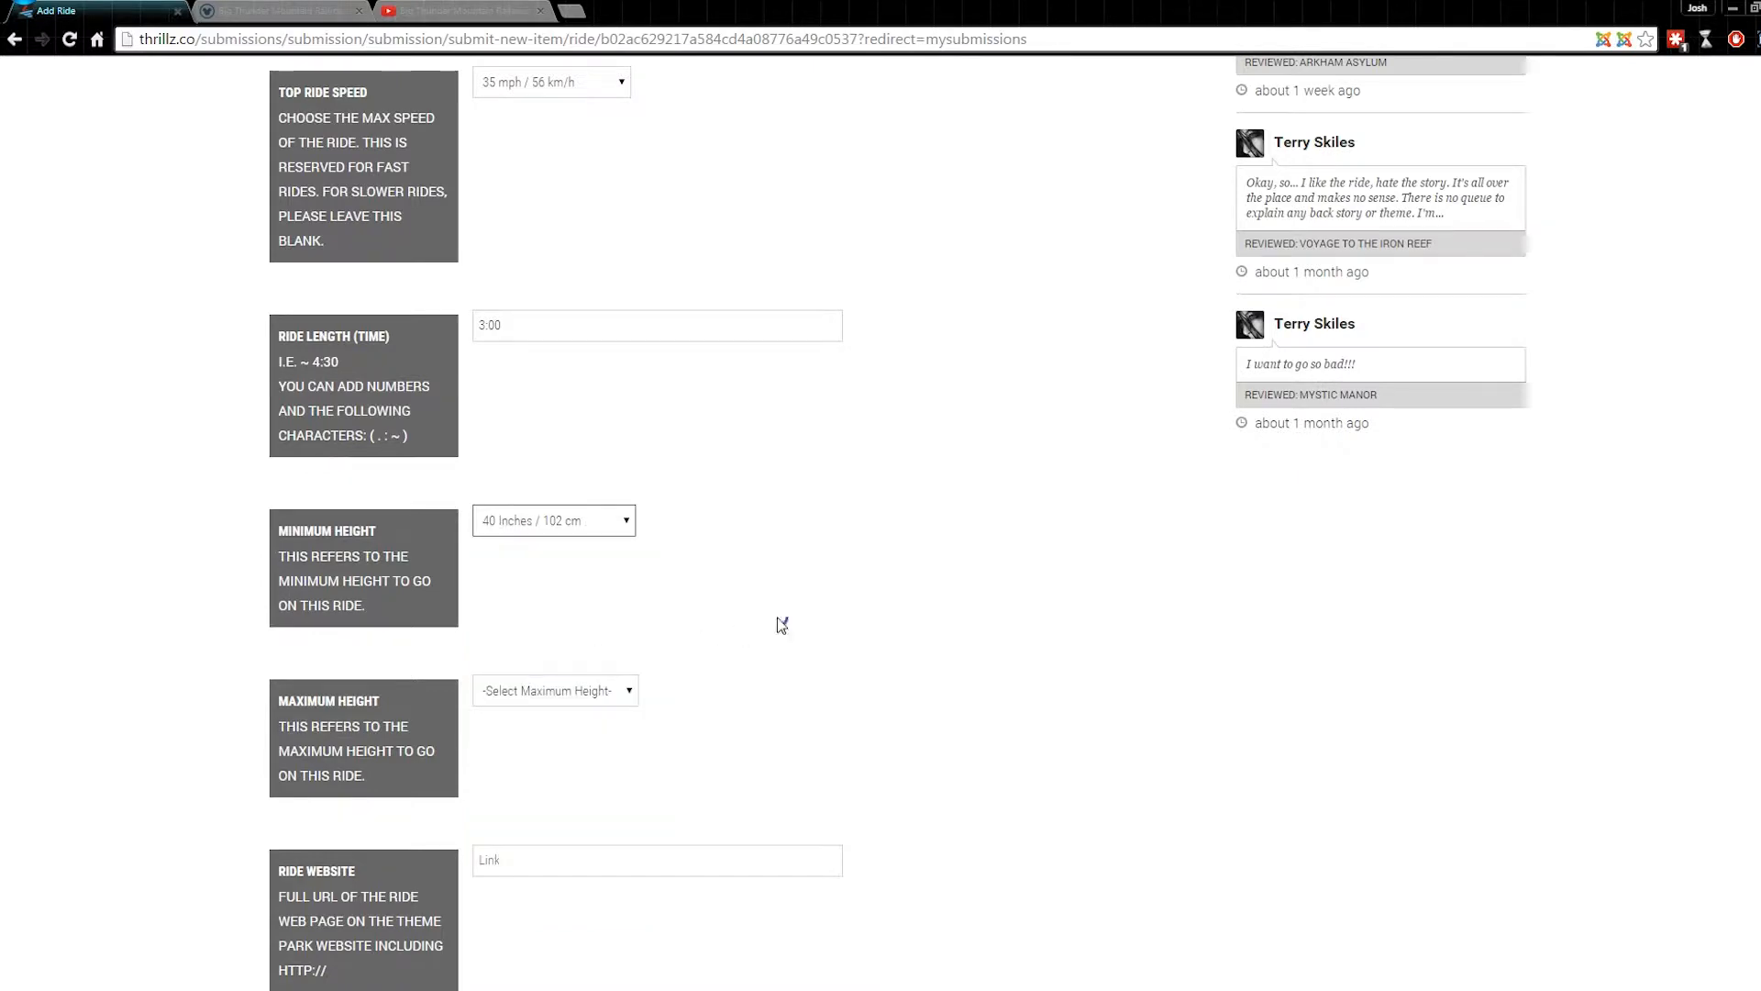
- Check Disneyland's Big Thunder Mountain Railroad page for a height limit and set the form's maximum height to No Maximum
scroll(782, 625, "down", 2)
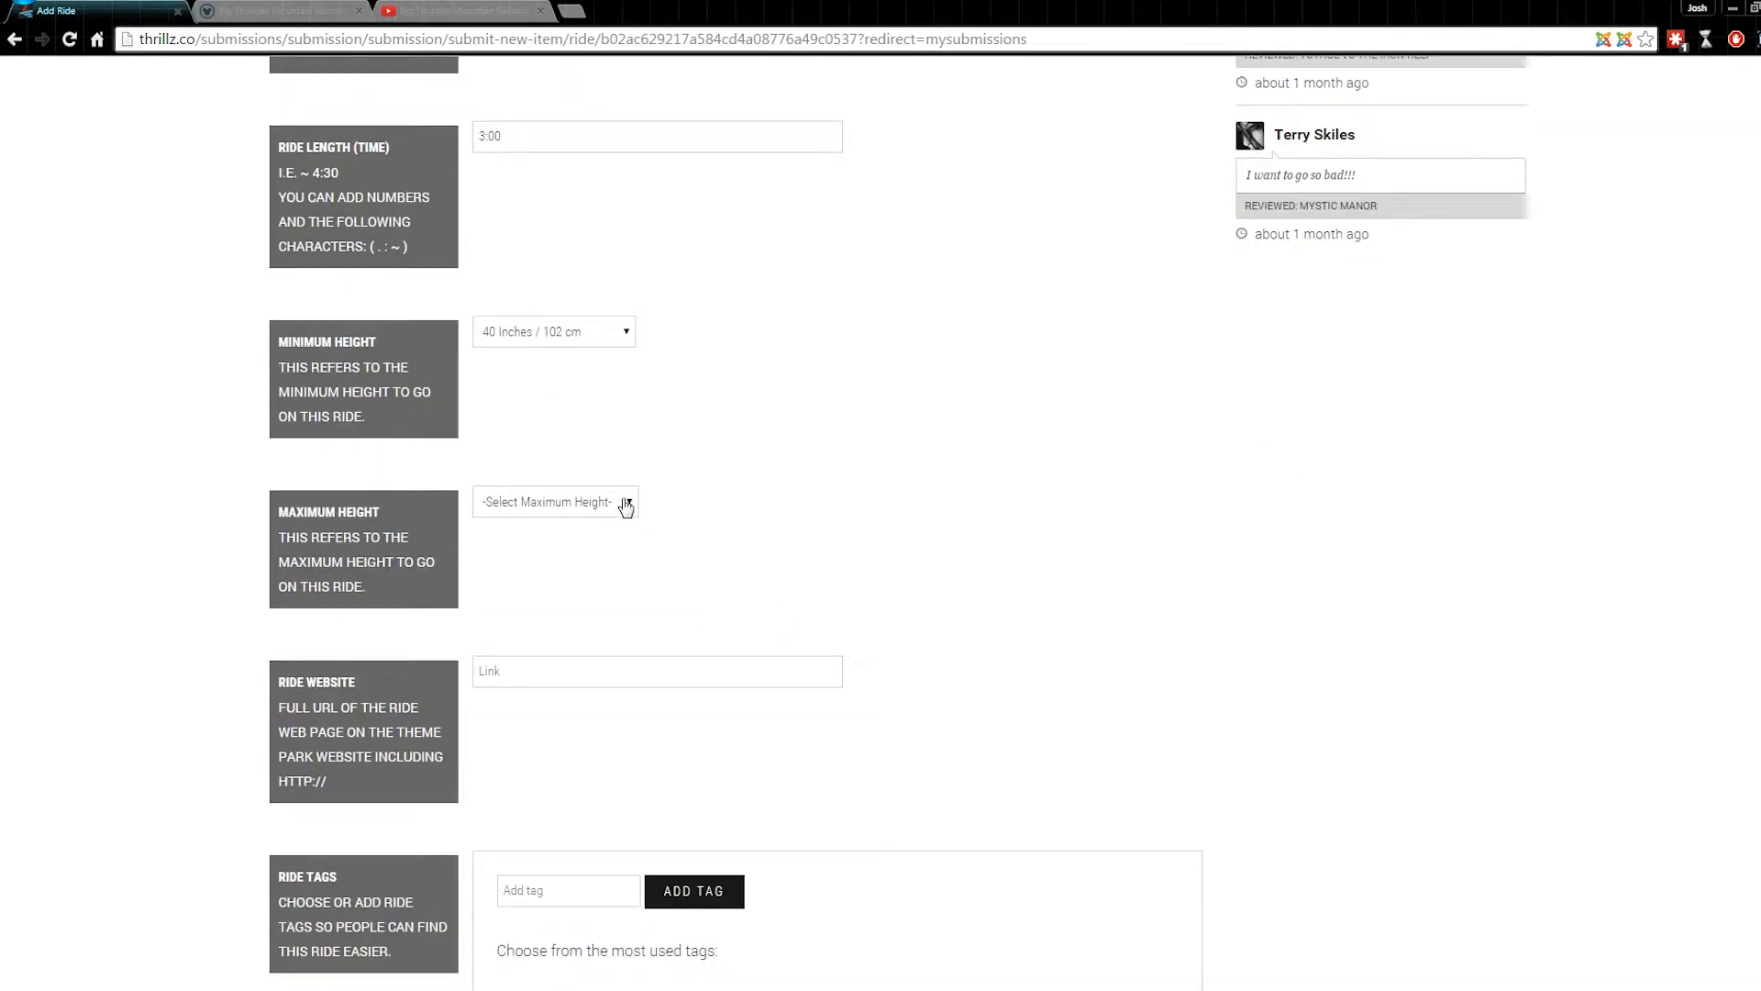
left_click(284, 11)
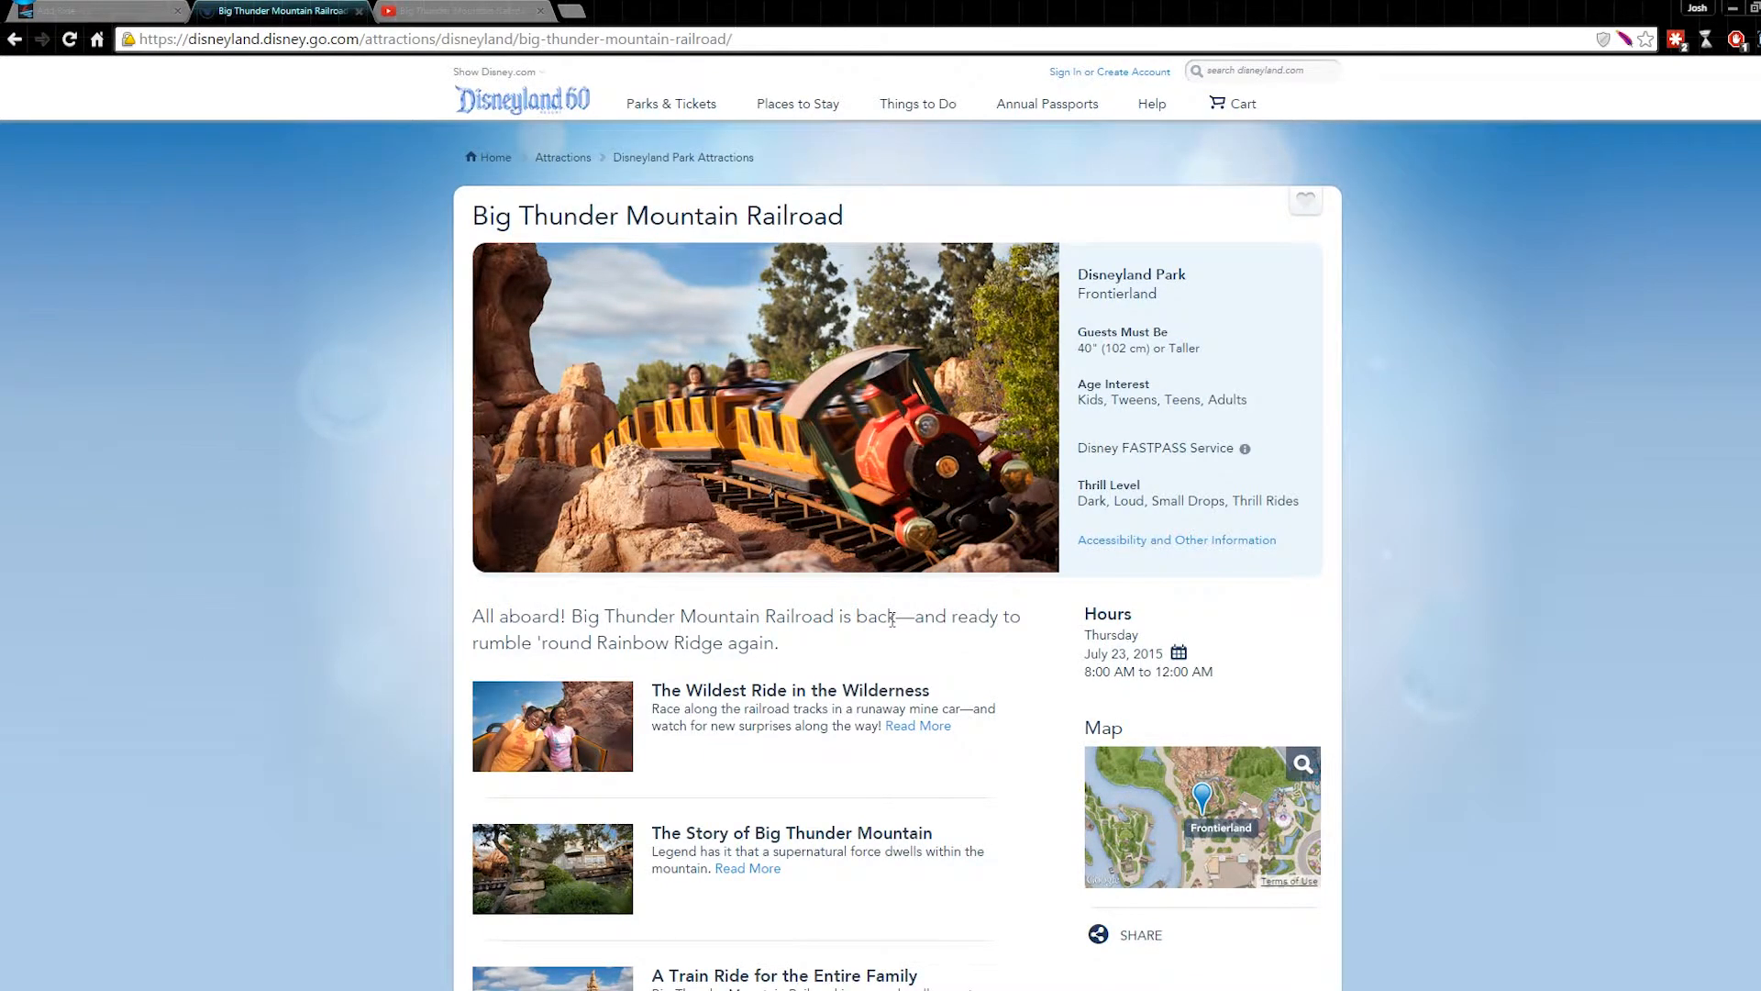
left_click(92, 11)
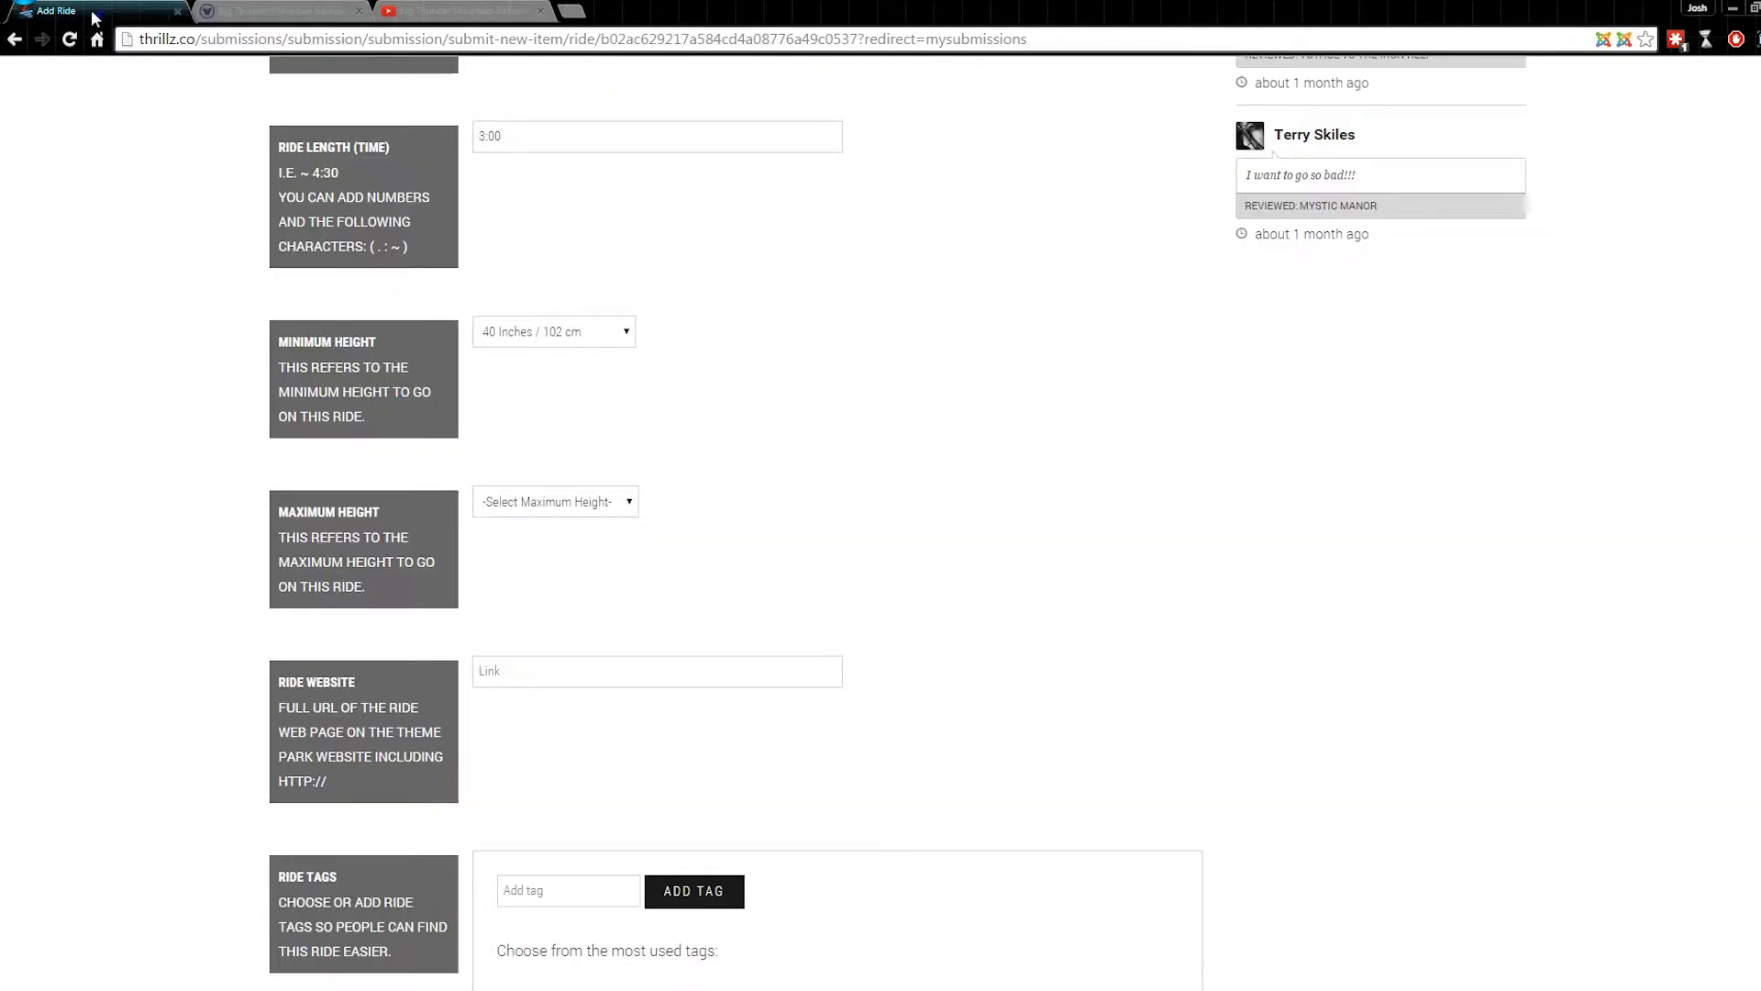
left_click(606, 502)
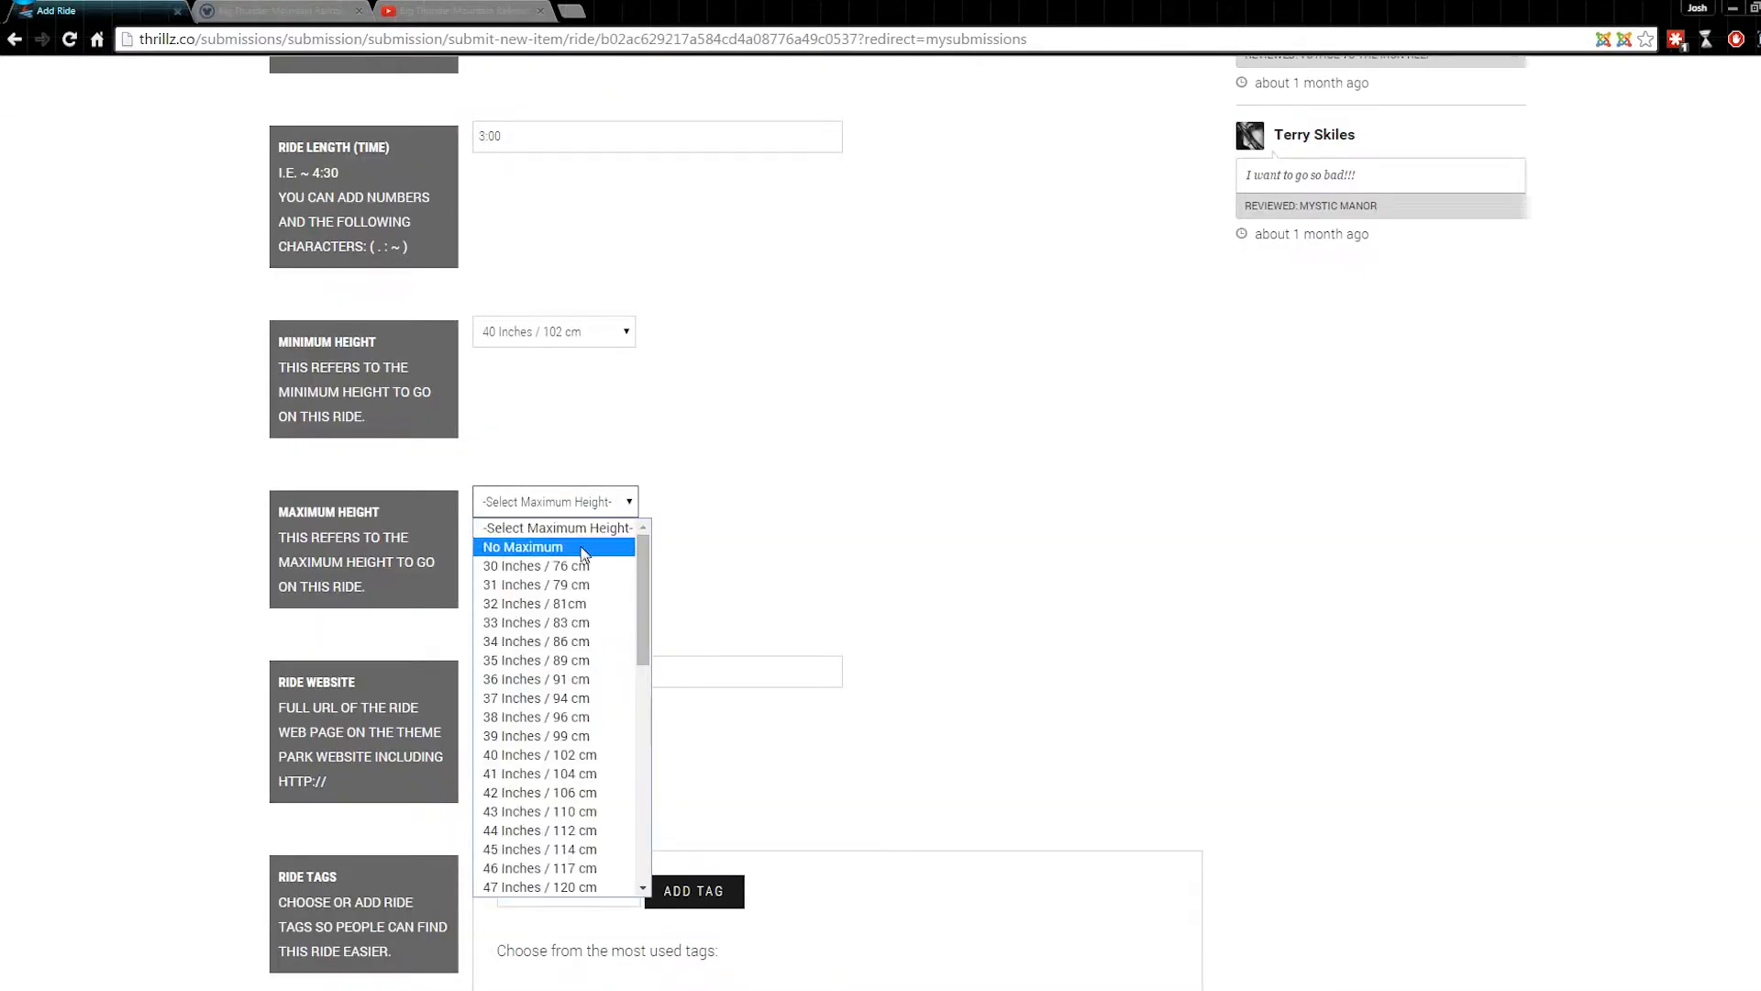
left_click(585, 548)
left_click(629, 507)
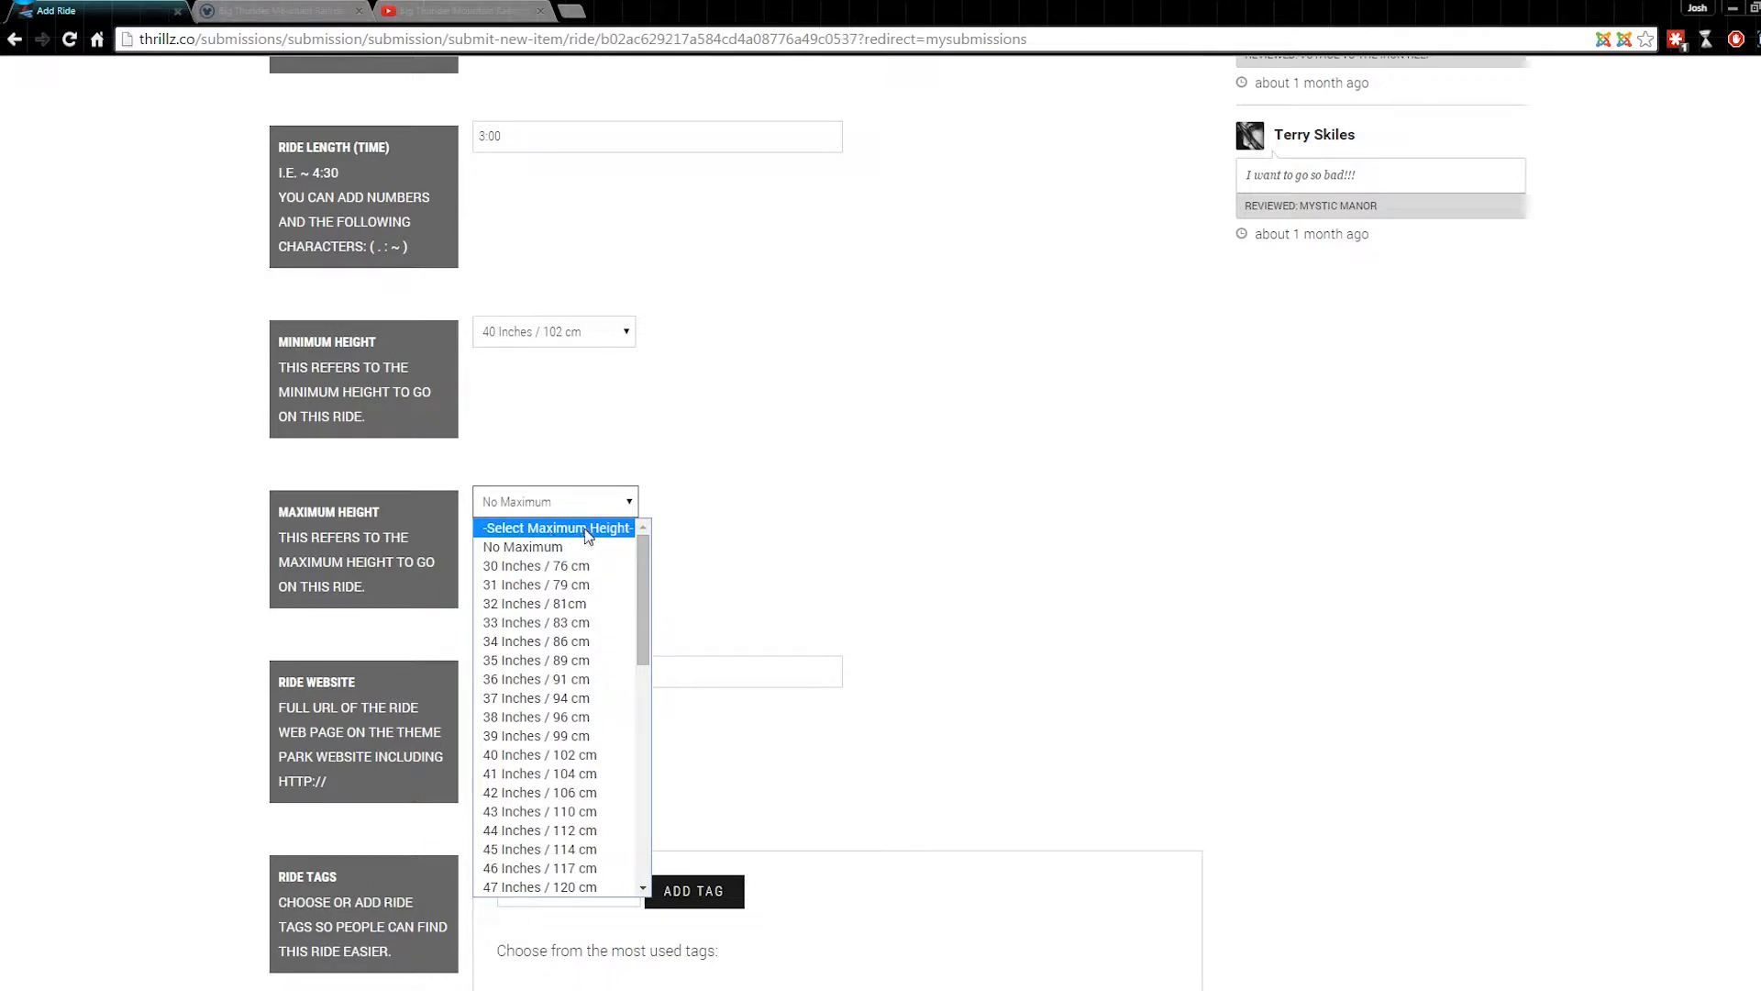
left_click(794, 505)
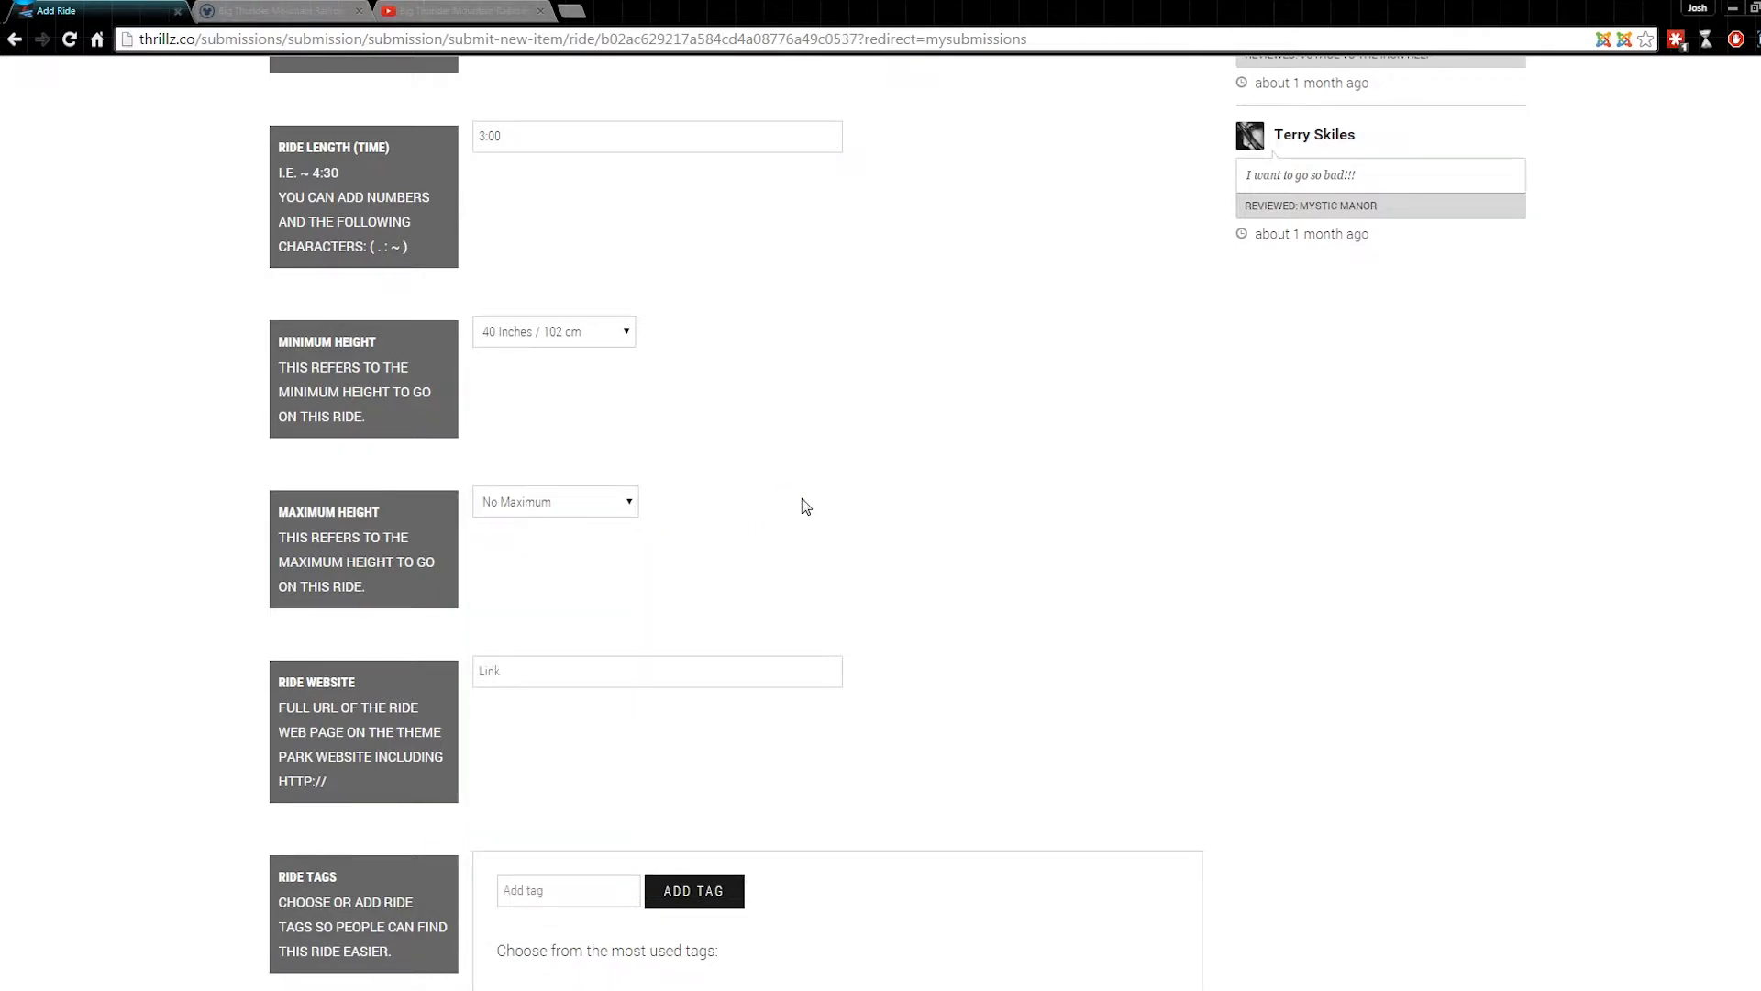
- Copy the full web address of Disneyland's Big Thunder Mountain Railroad page for the ride website field
scroll(647, 575, "down", 1)
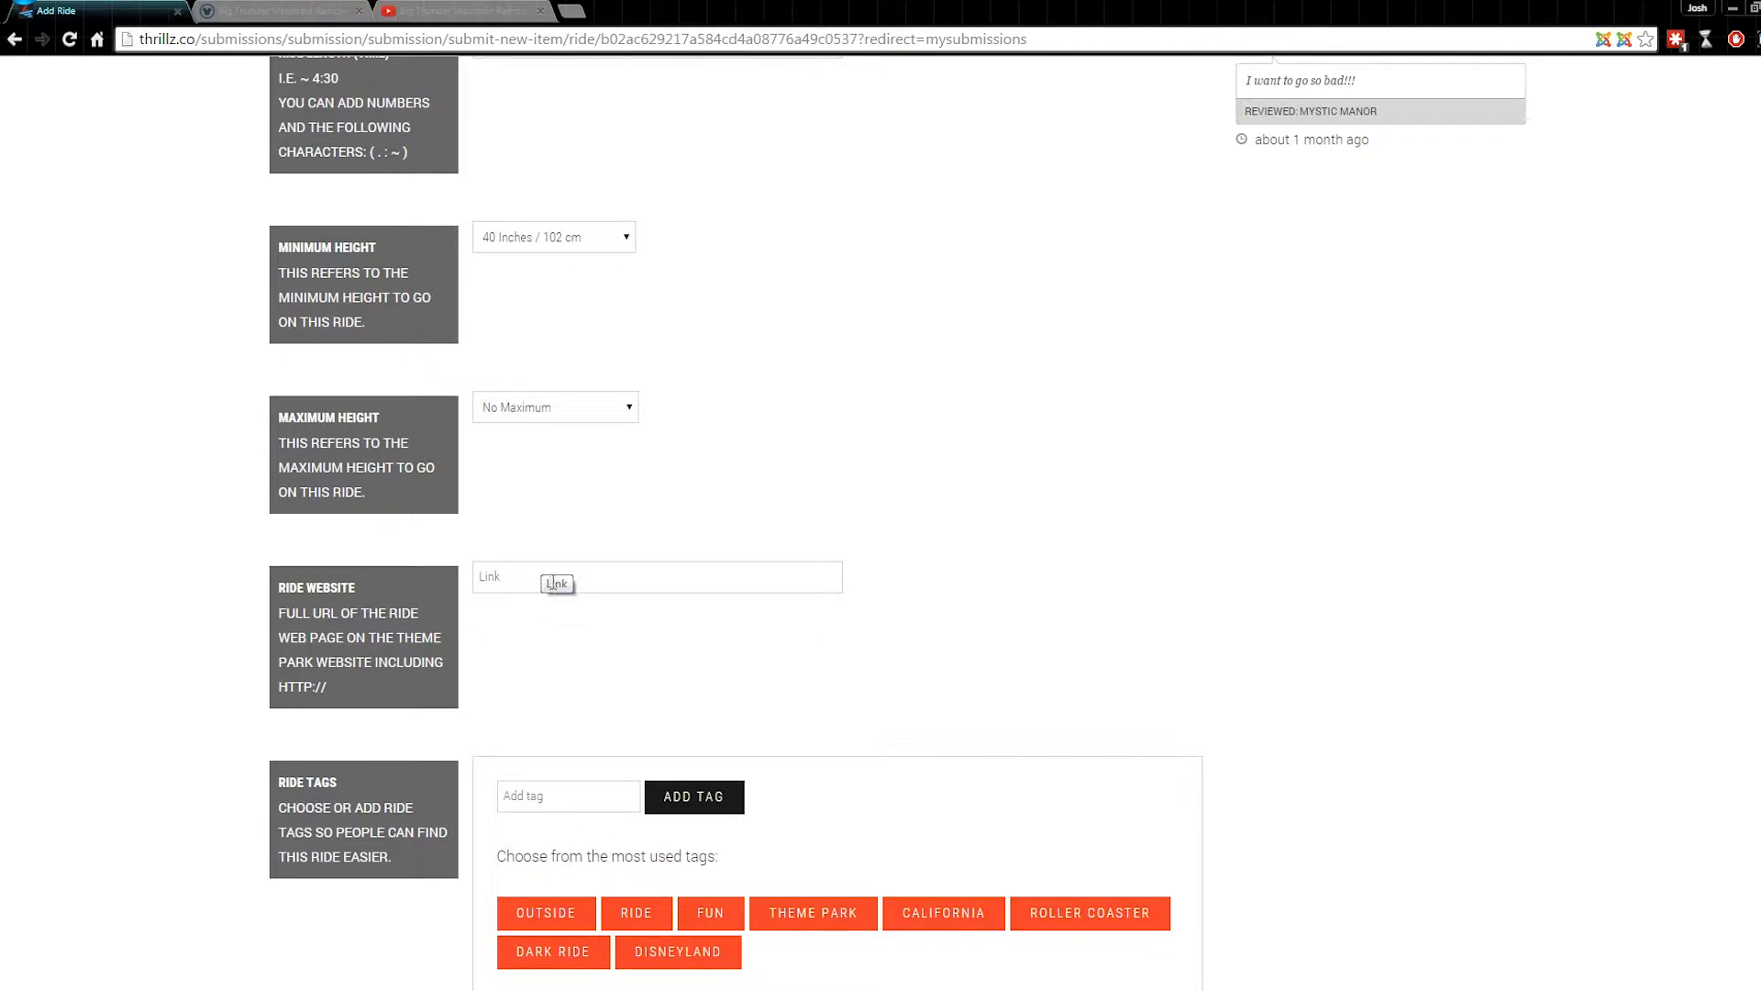
left_click(301, 10)
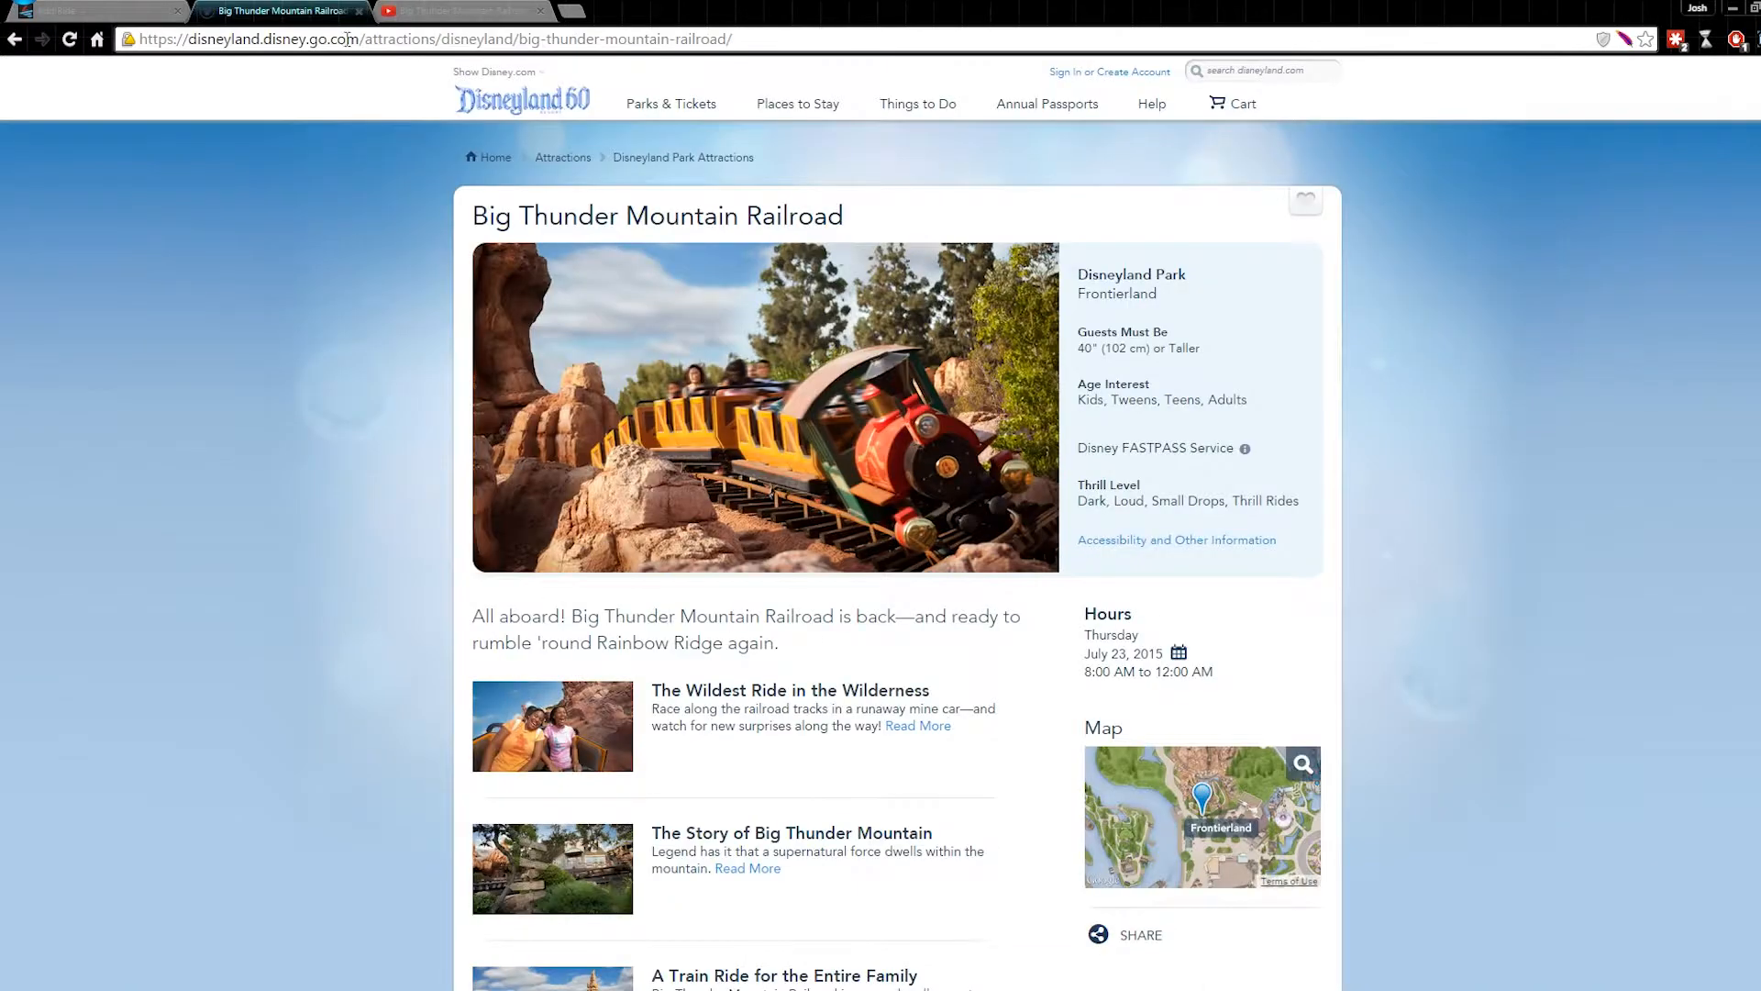
left_click(491, 41)
right_click(491, 41)
left_click(527, 95)
- Return to the Add Ride form and paste the copied Disneyland page address as the ride website
left_click(114, 17)
left_click(523, 580)
right_click(521, 579)
left_click(604, 697)
mouse_move(544, 580)
left_mouse_down()
mouse_move(436, 584)
mouse_move(514, 580)
left_mouse_up()
left_click(543, 616)
left_click(508, 617)
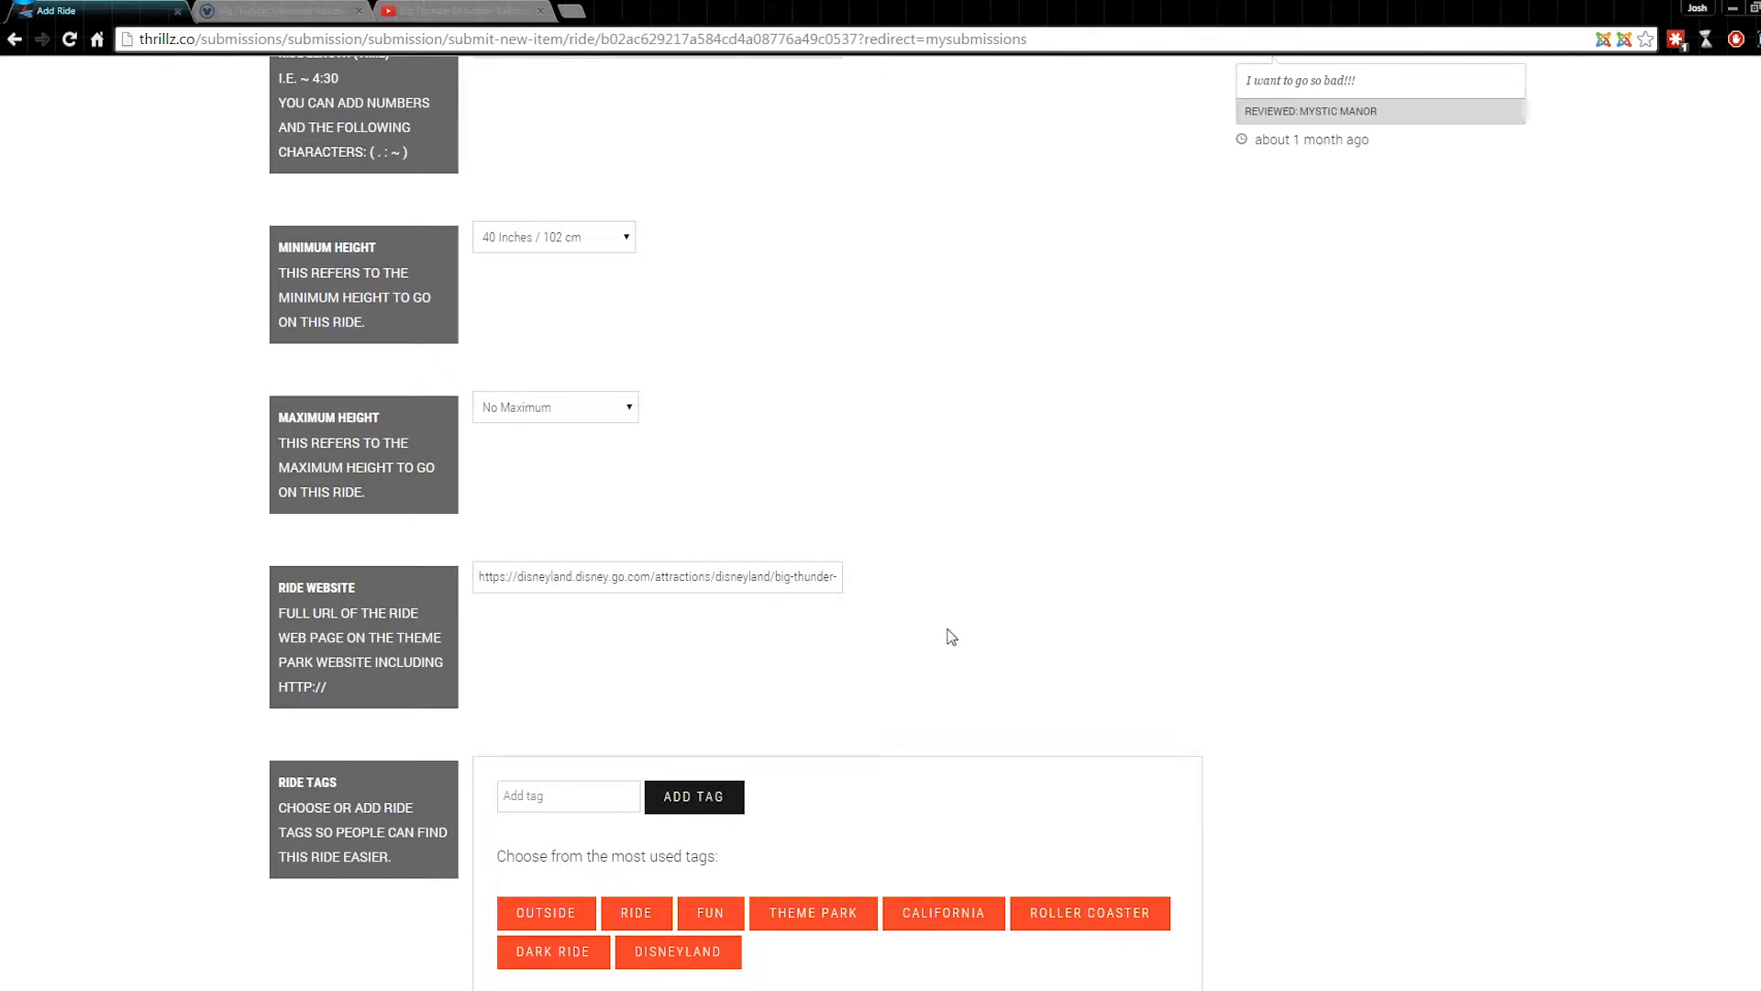
- Add the ride tags Ride, Roller Coaster and Disneyland from the most used tags
scroll(954, 629, "down", 3)
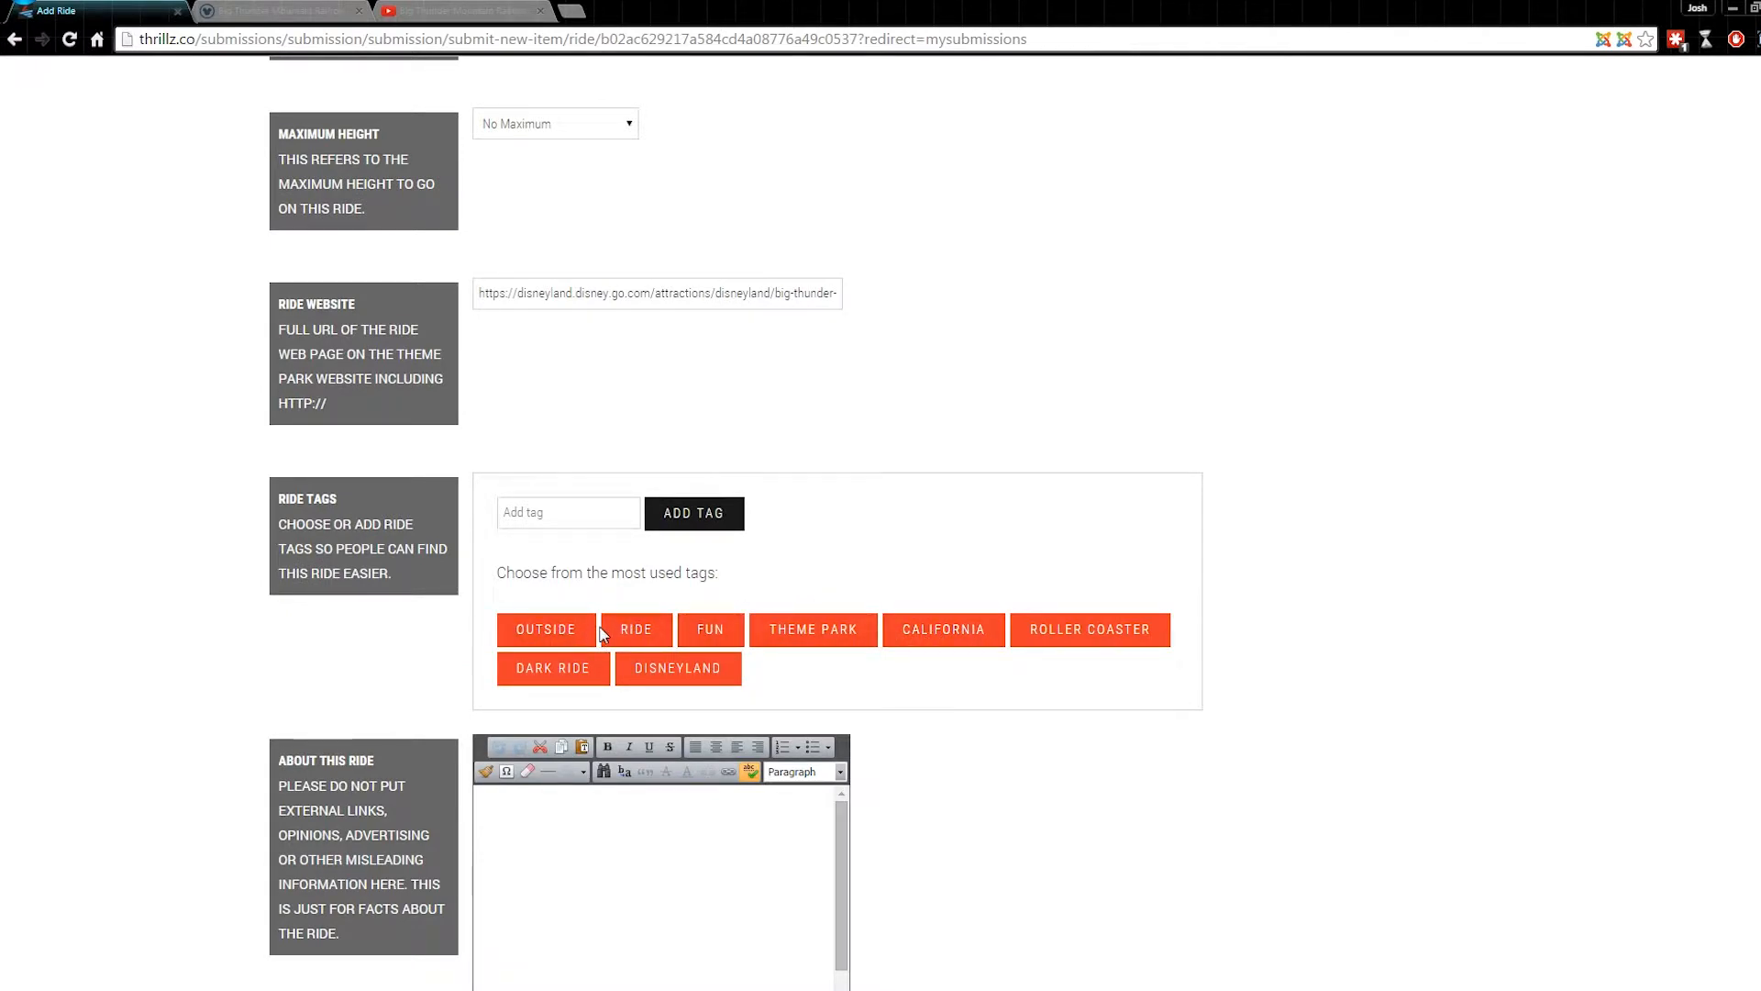
left_click(627, 631)
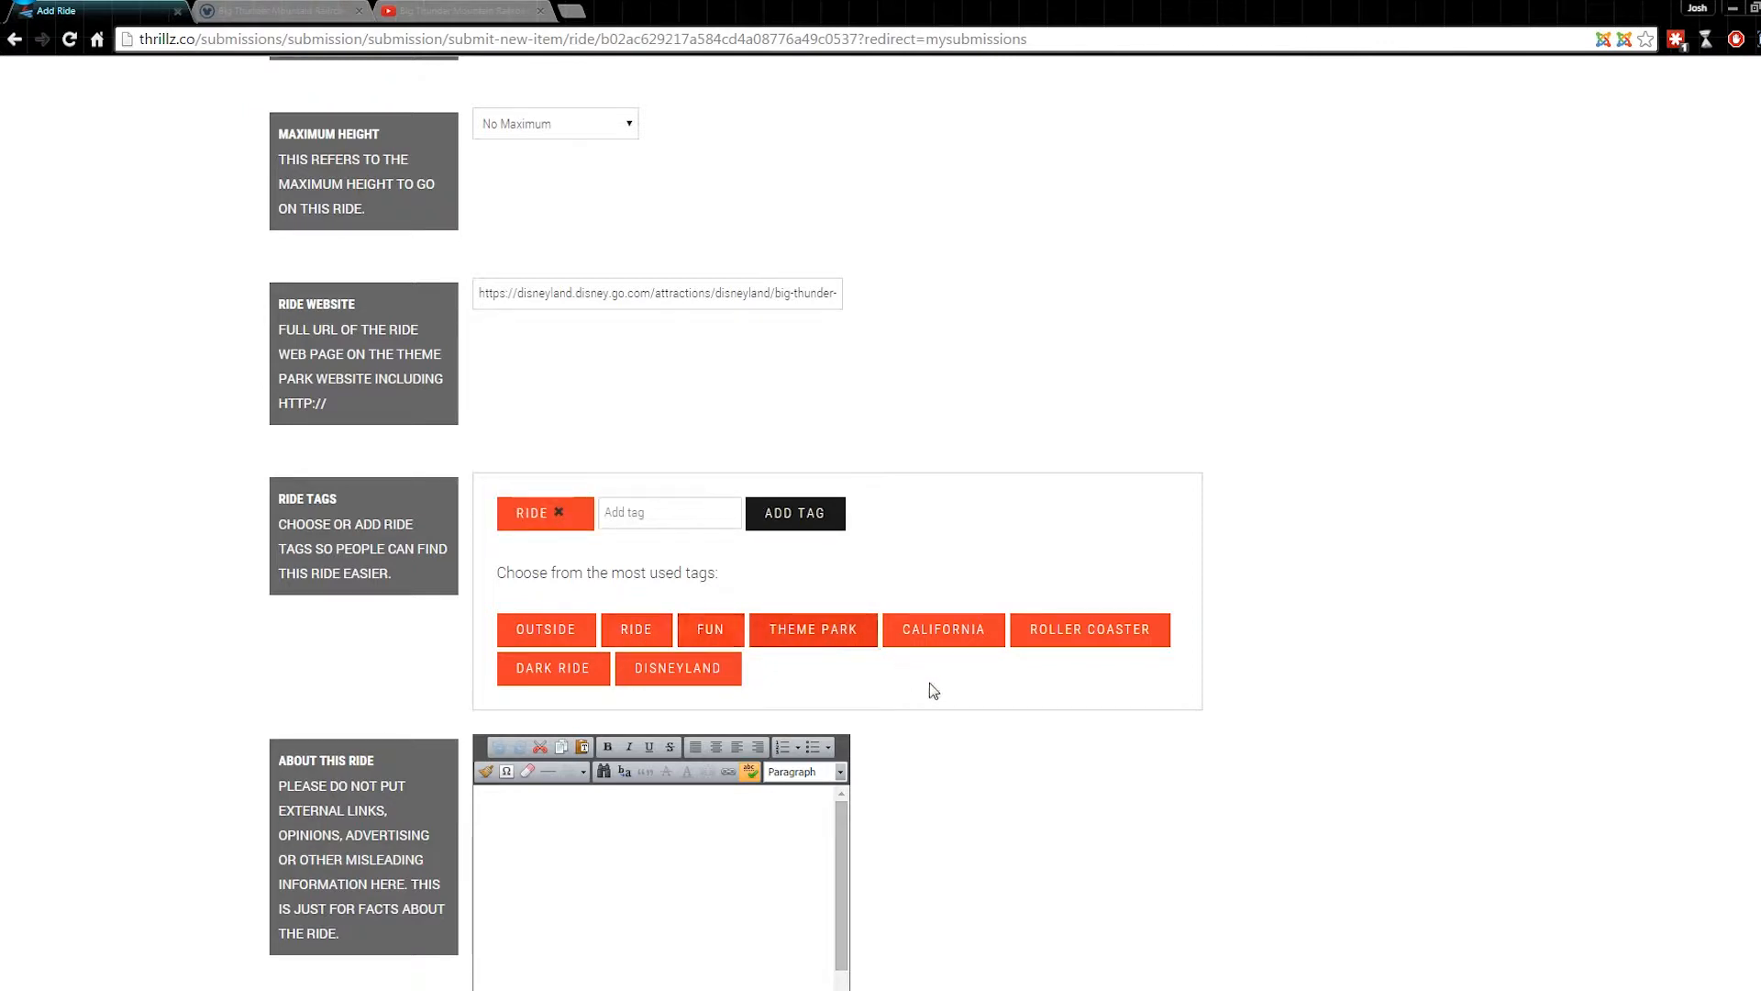
left_click(1097, 631)
left_click(669, 674)
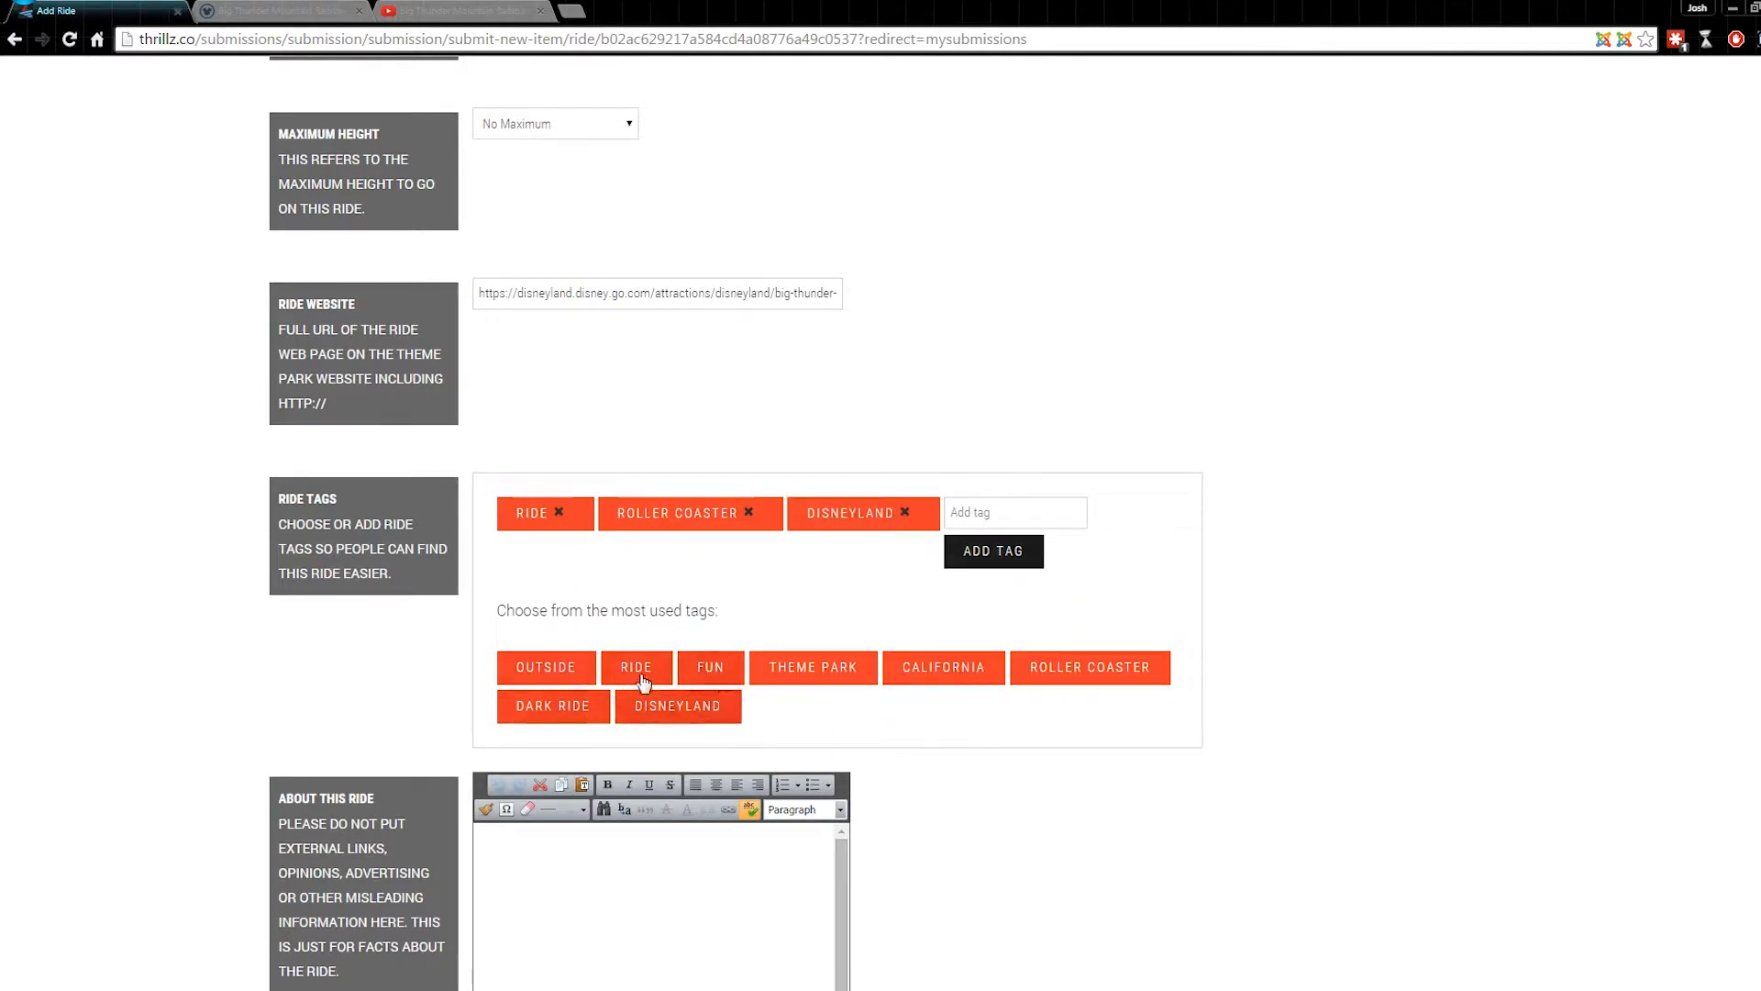
- Add the suggested tag Big Thunder Mountain and the custom tags Railroad and Train to the ride
left_click(1010, 517)
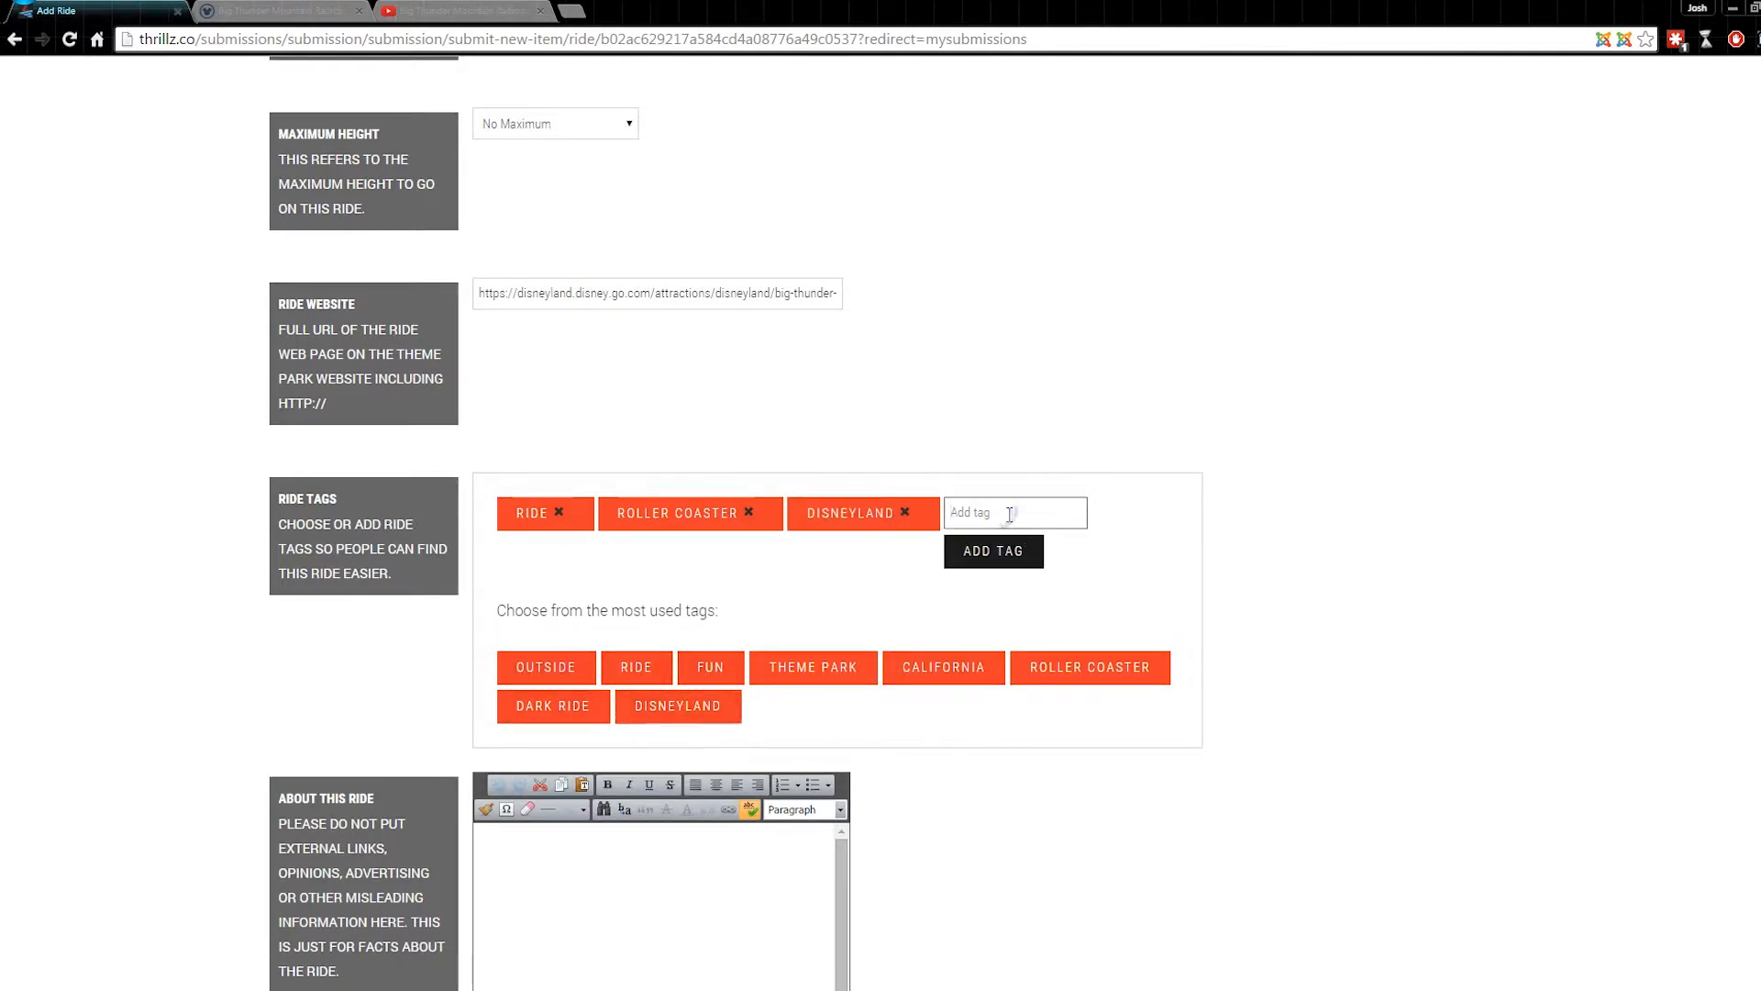
type("Big Thunder")
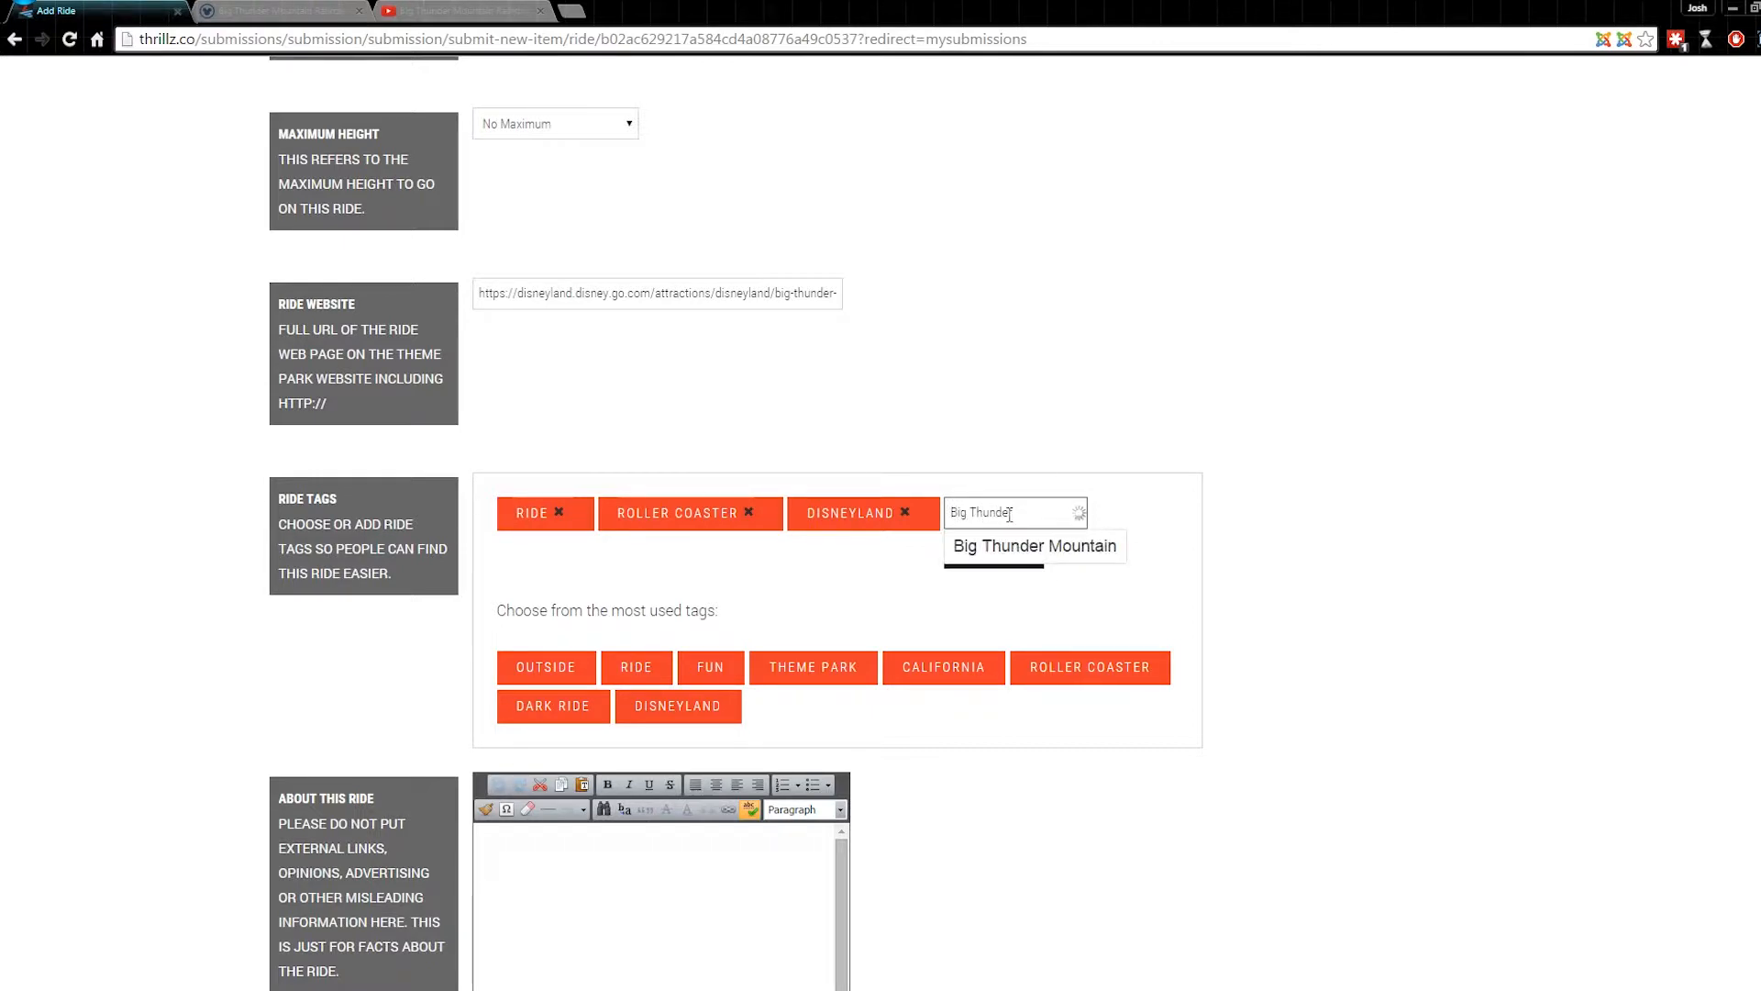
left_click(1050, 548)
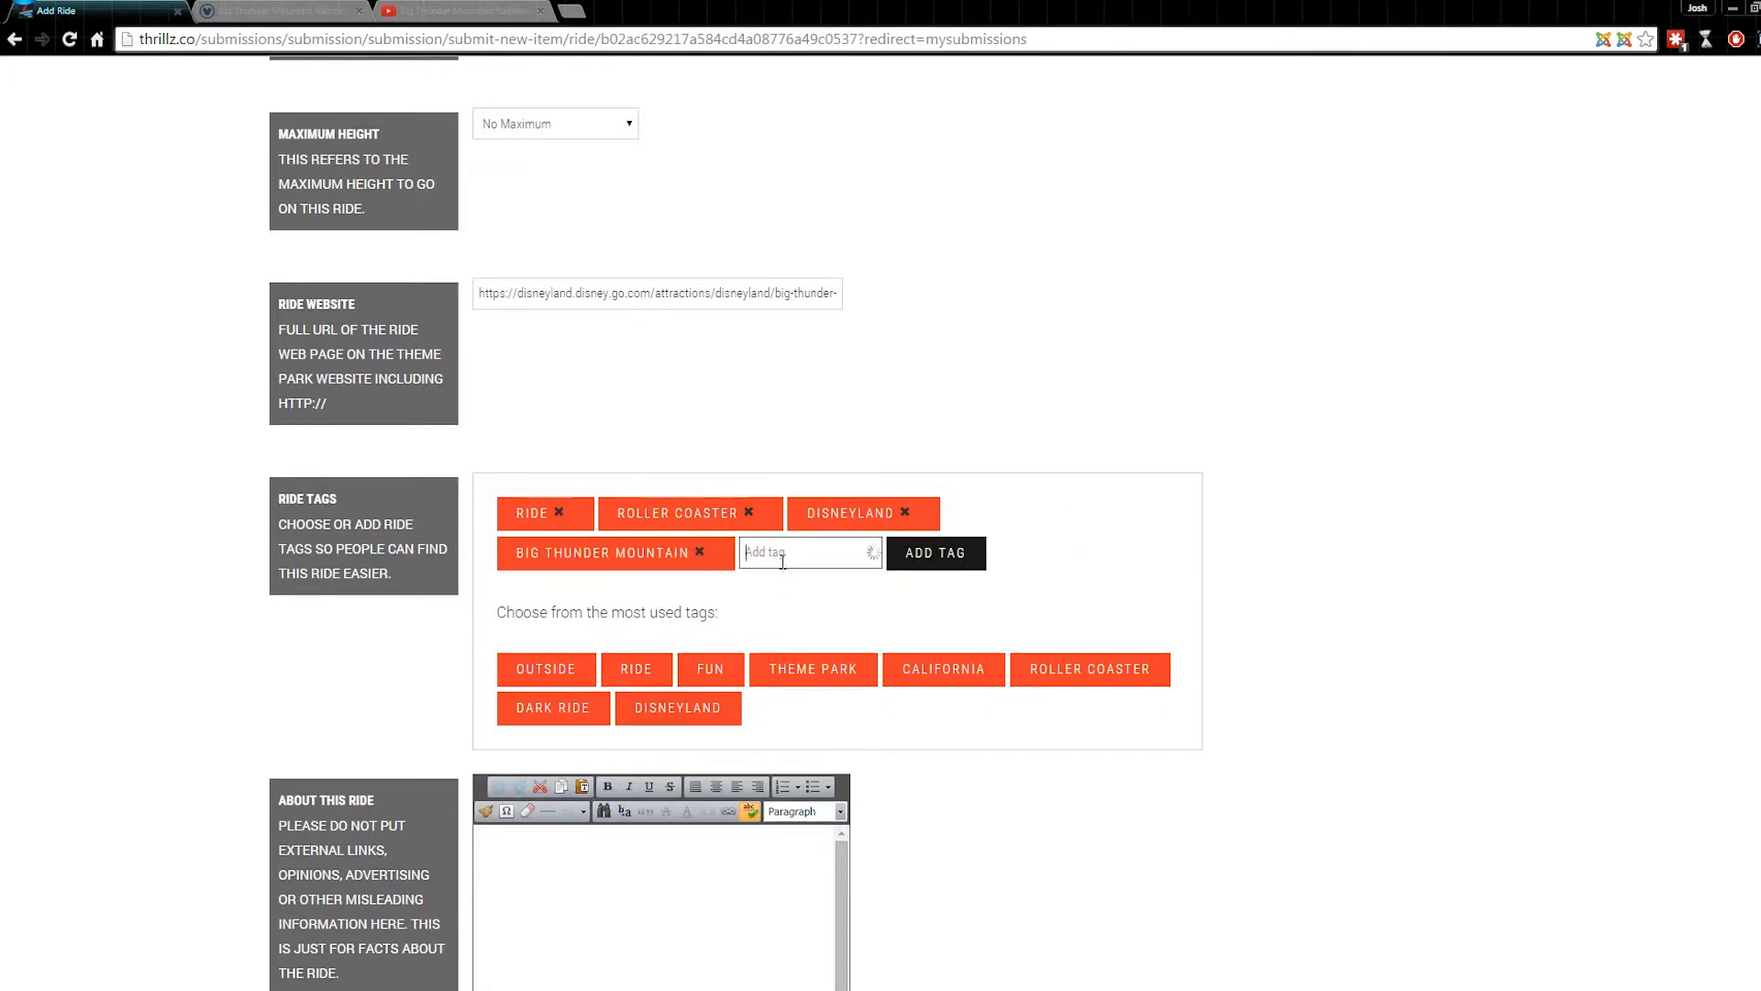
type("Railroad")
key("Return")
type("Train")
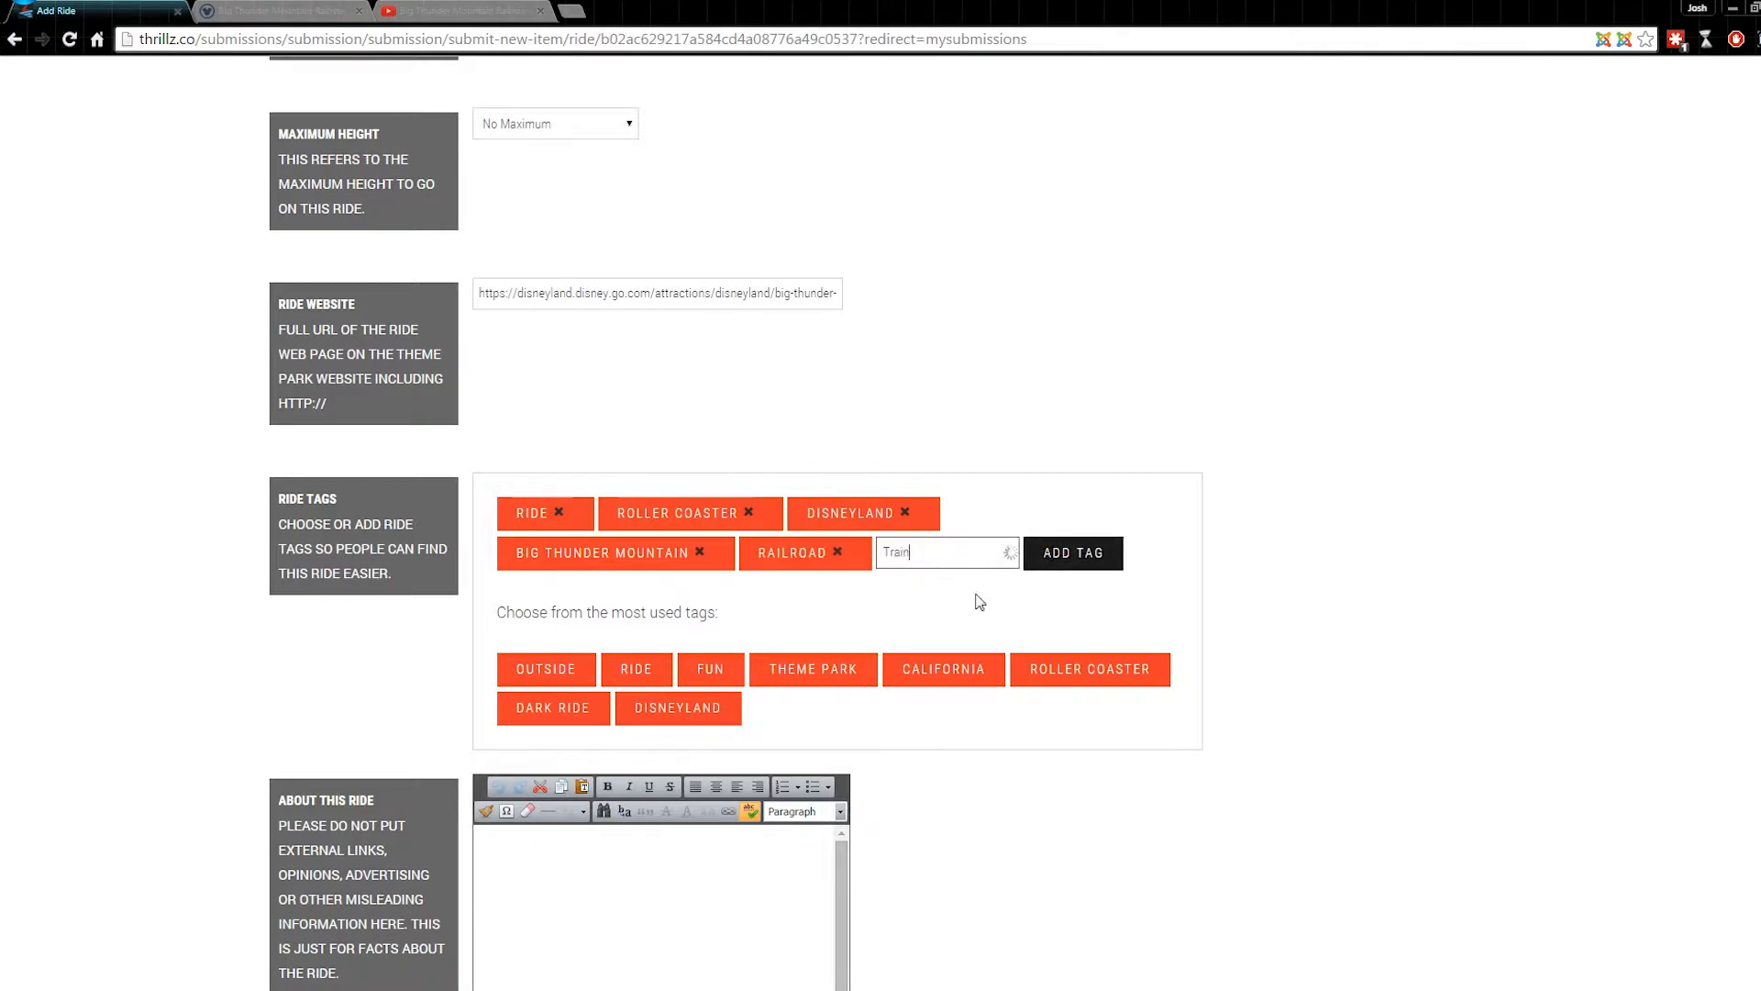
key("Return")
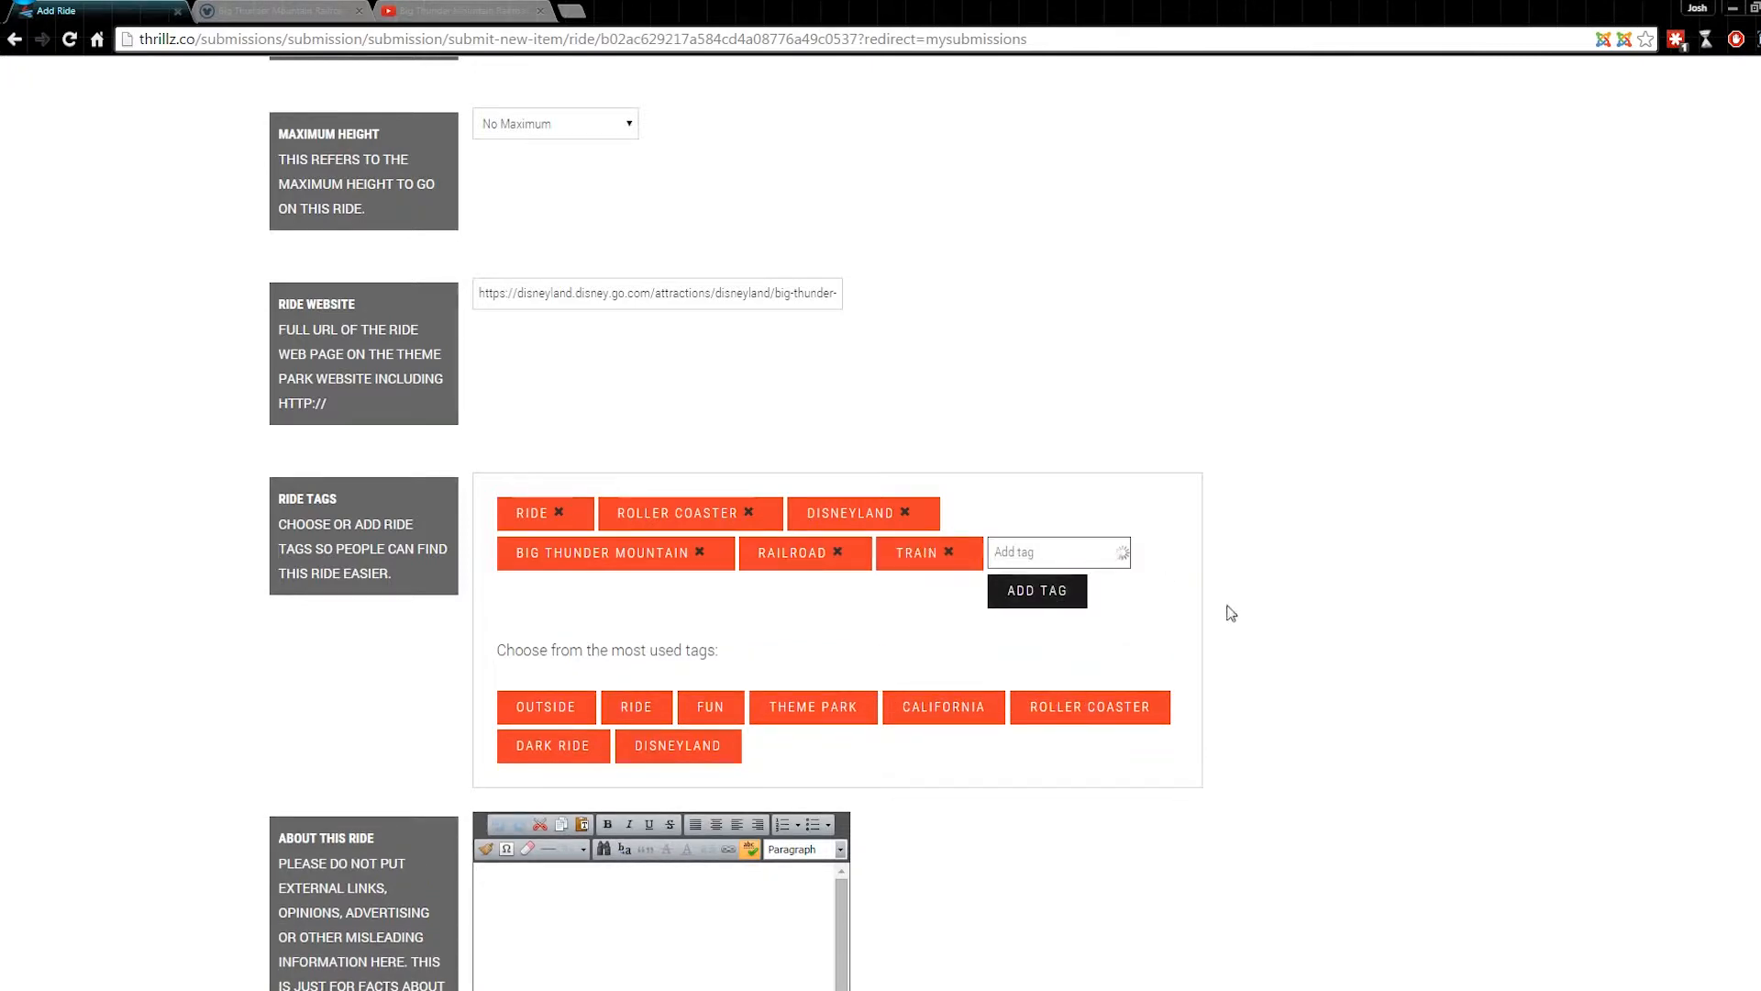
- Copy the "All aboard!" introduction beneath the main photo on Disneyland's Big Thunder Mountain Railroad page
scroll(1273, 658, "down", 1)
scroll(1275, 657, "down", 2)
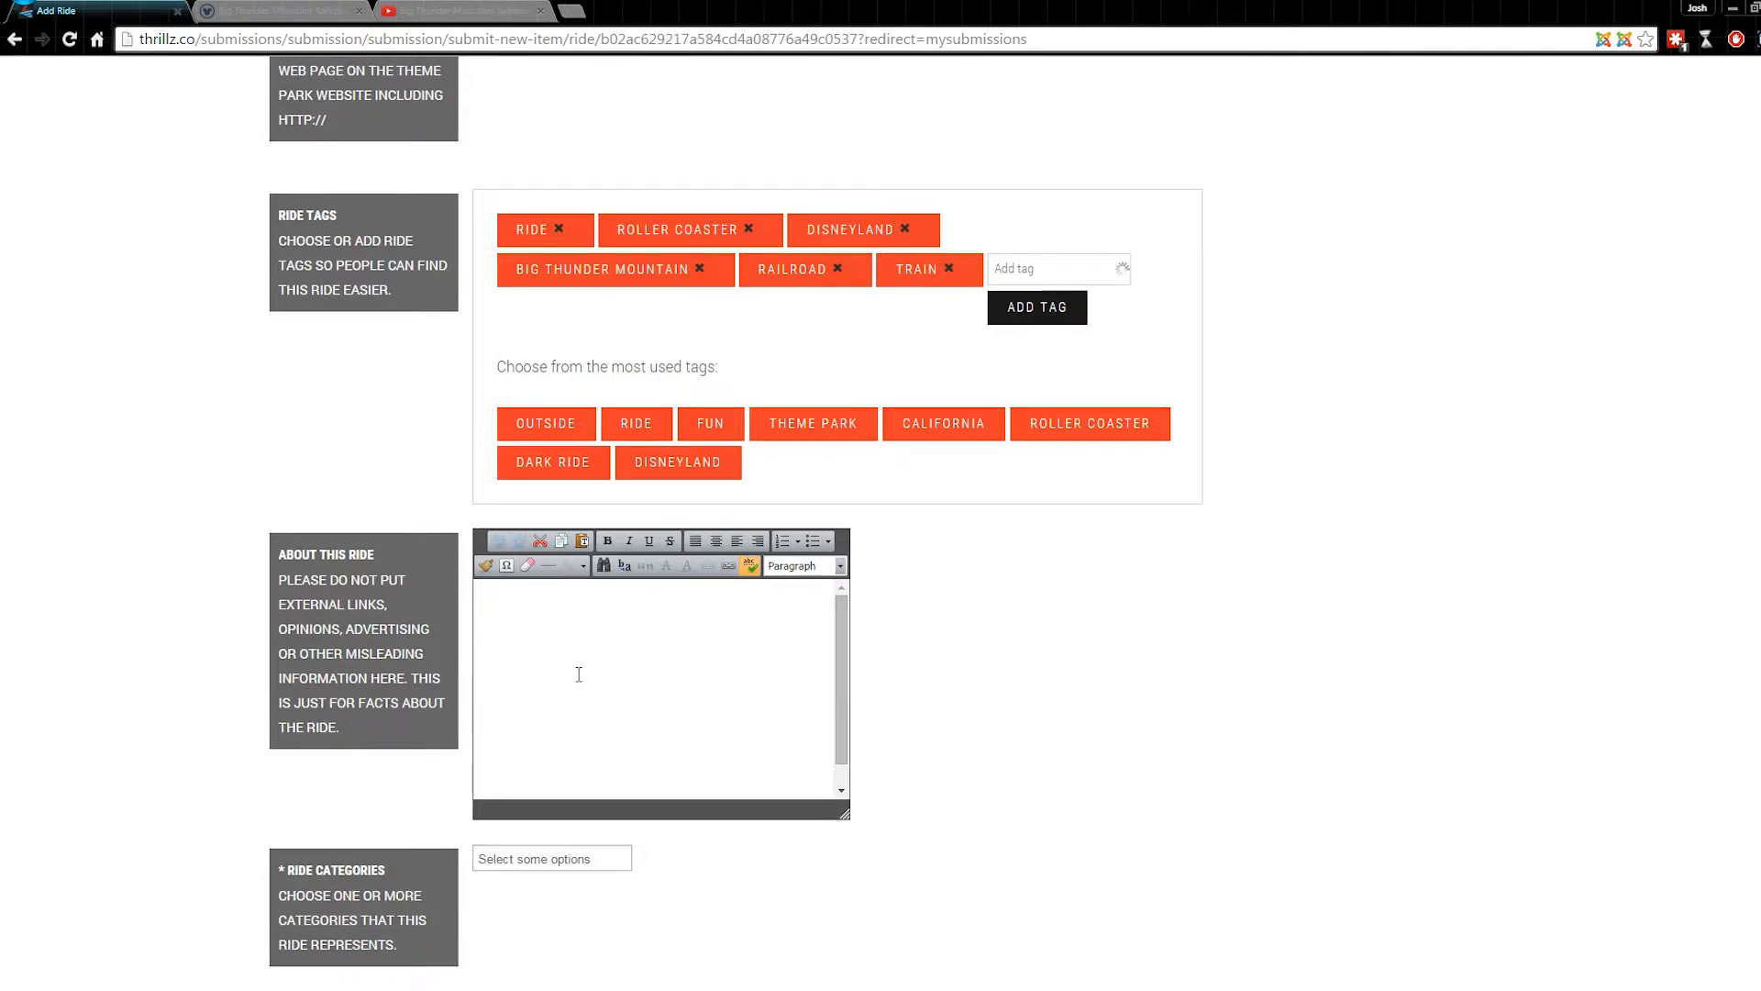
left_click(337, 12)
scroll(925, 703, "down", 4)
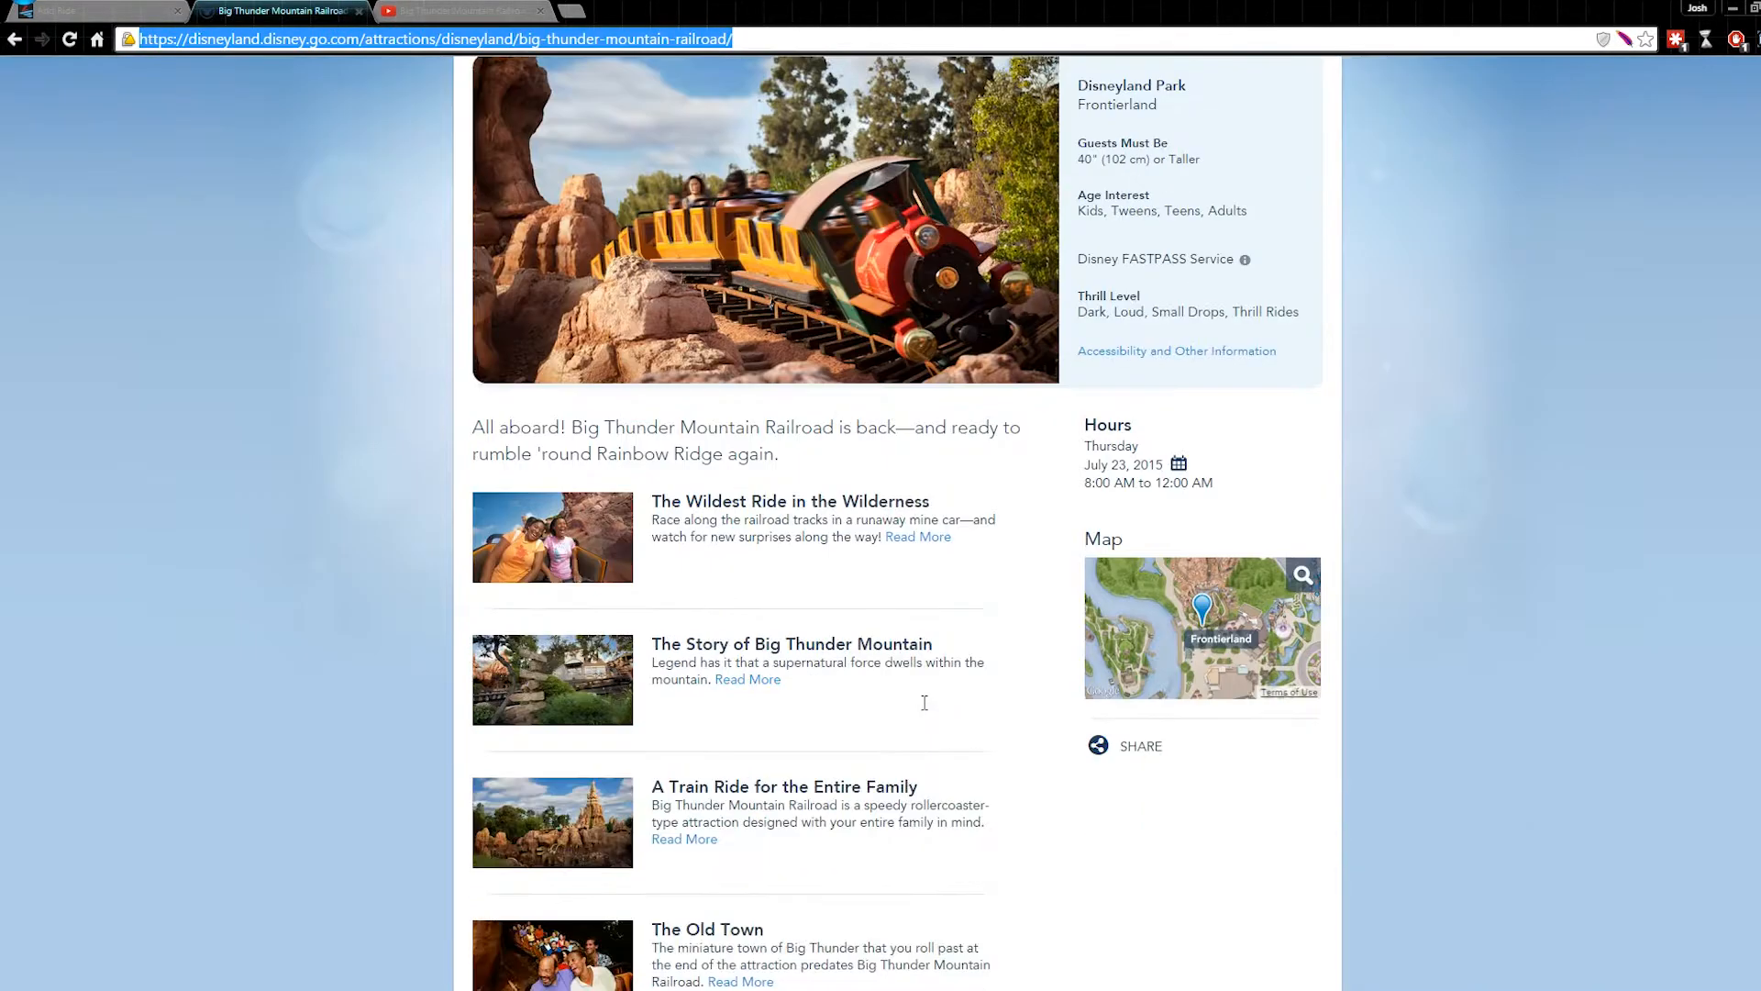
scroll(885, 728, "up", 3)
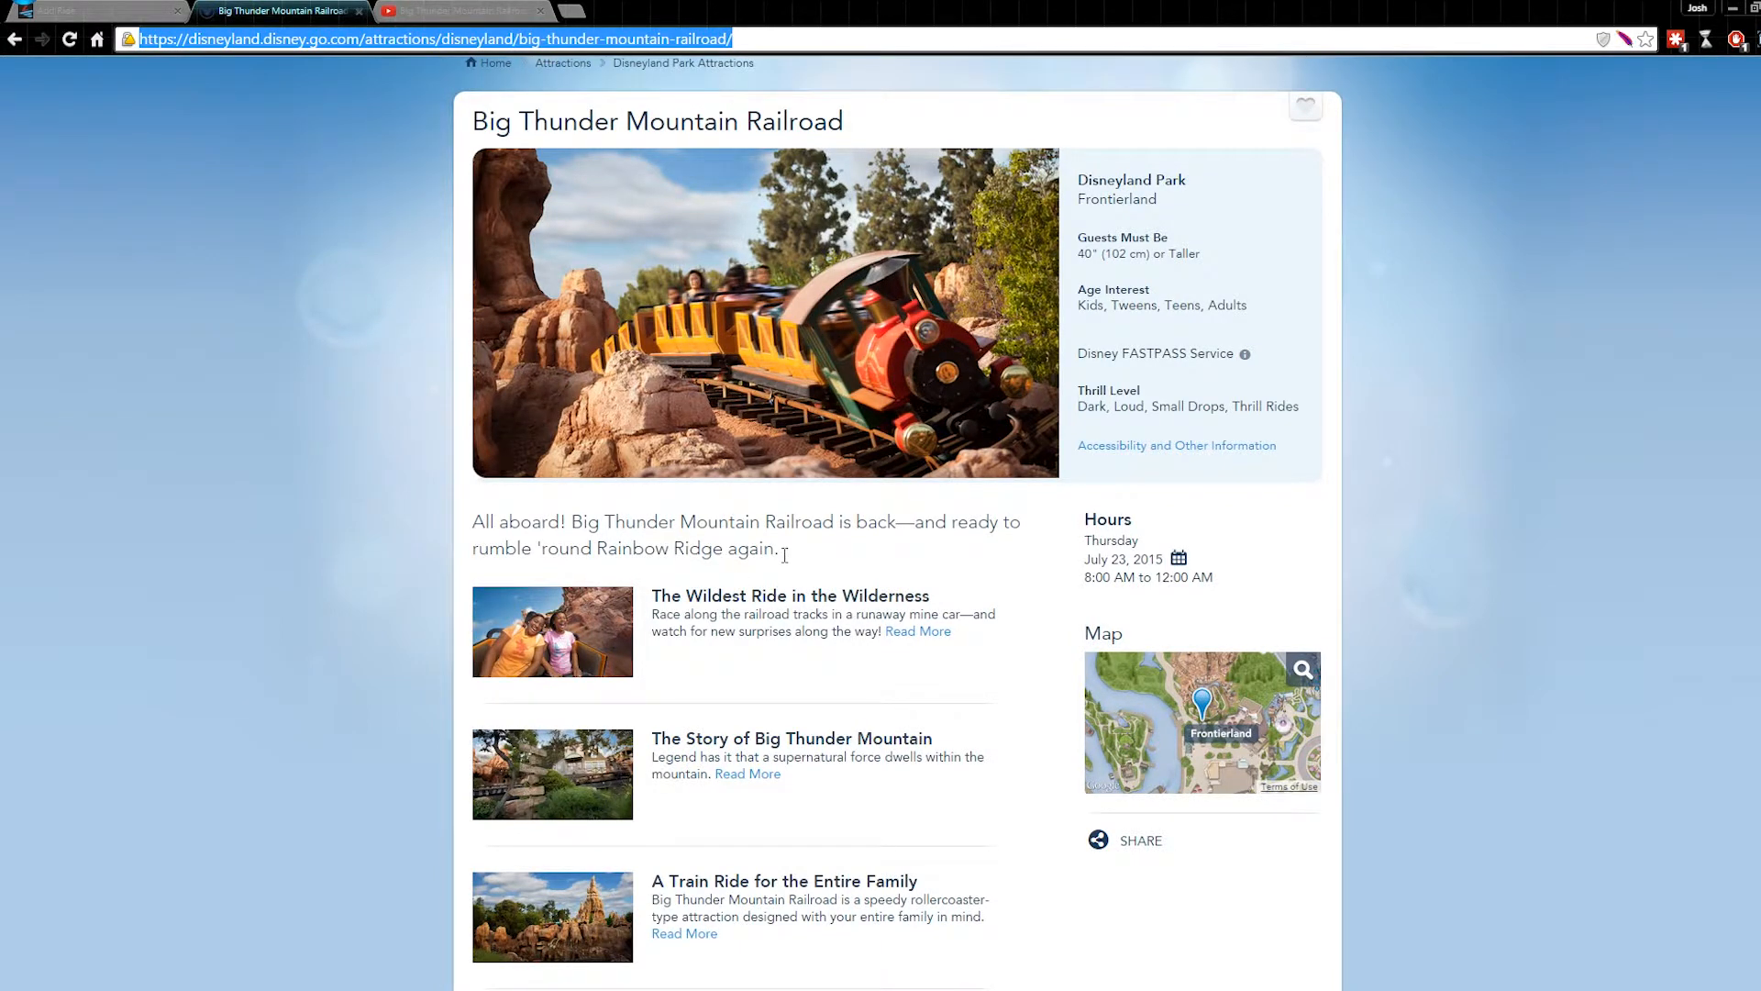
left_click_drag(784, 553, 520, 514)
right_click(519, 514)
left_click(535, 524)
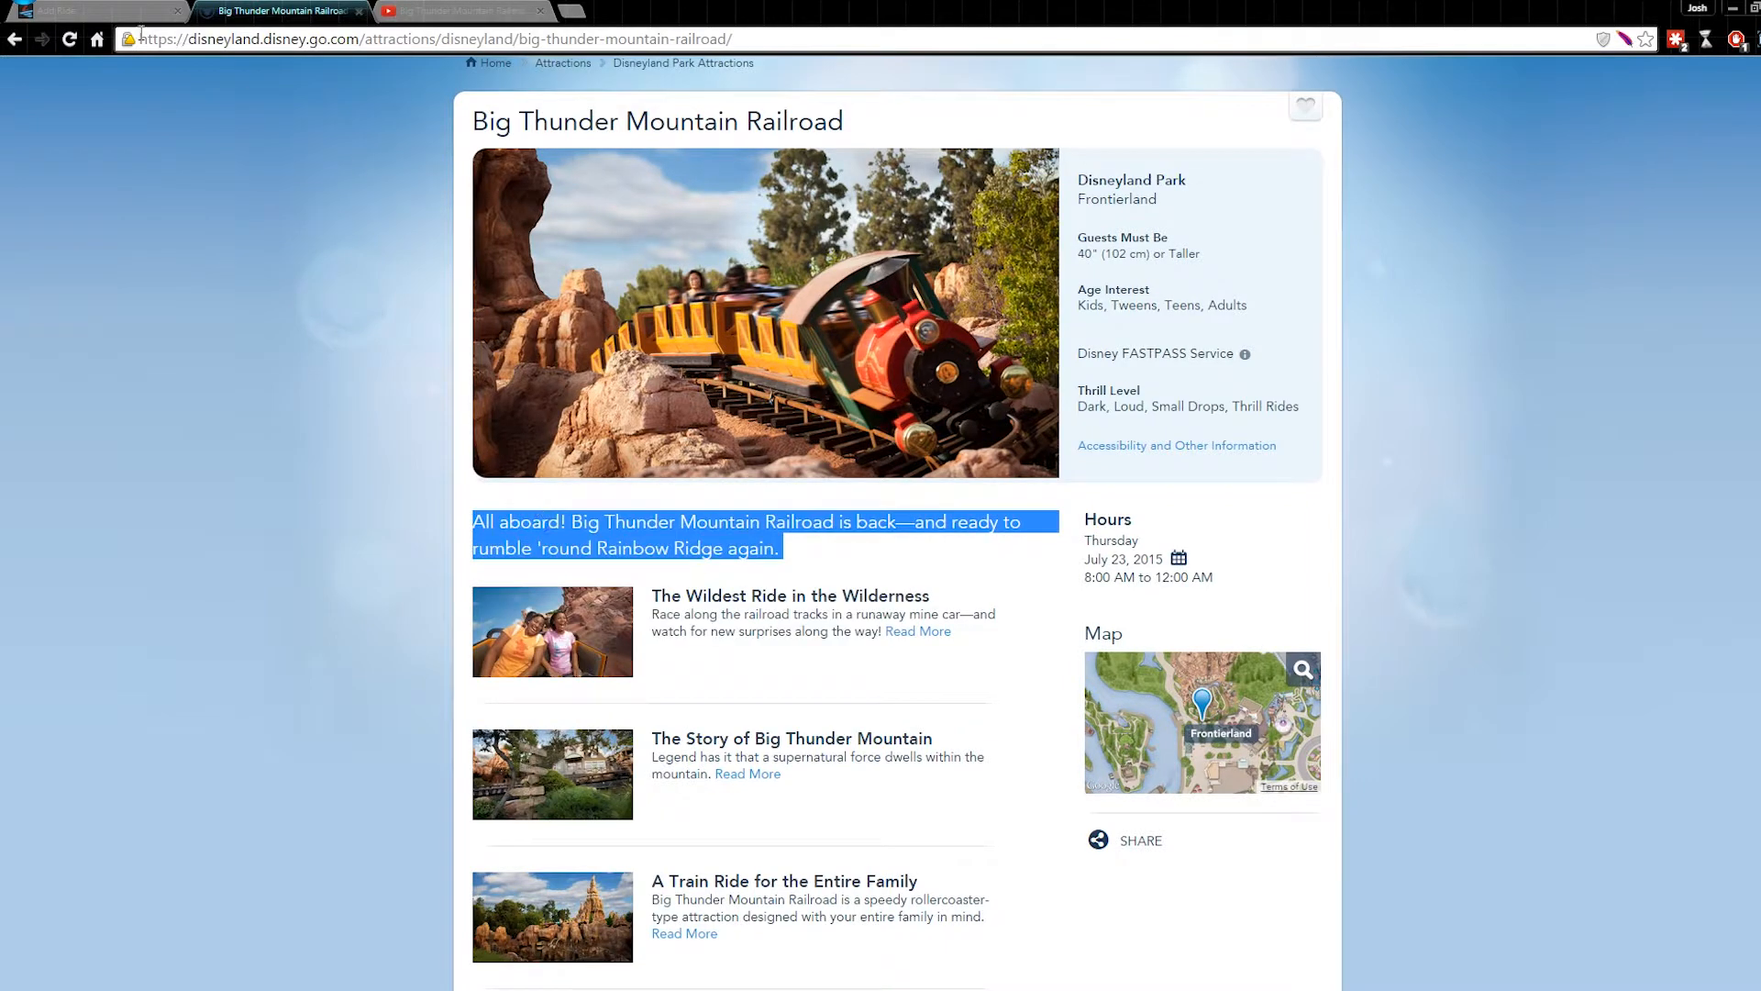
- Paste the copied introduction as plain text into the About This Ride description of the Add Ride form
left_click(98, 13)
left_click(531, 606)
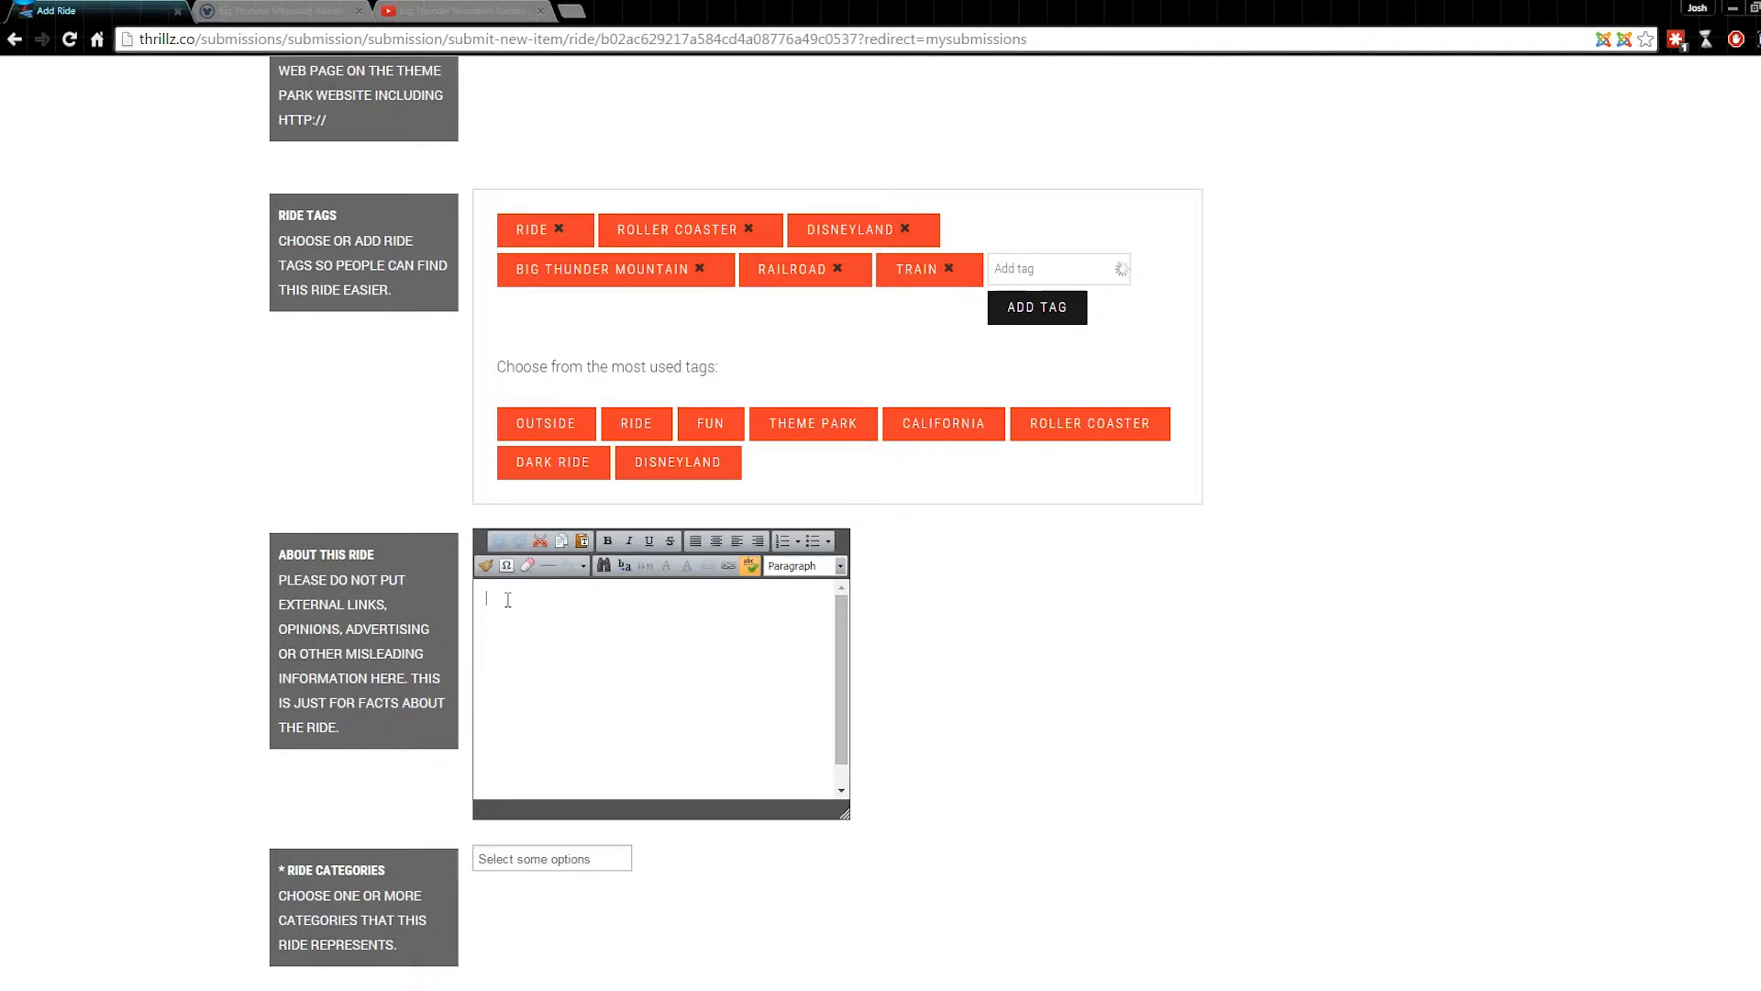
right_click(507, 600)
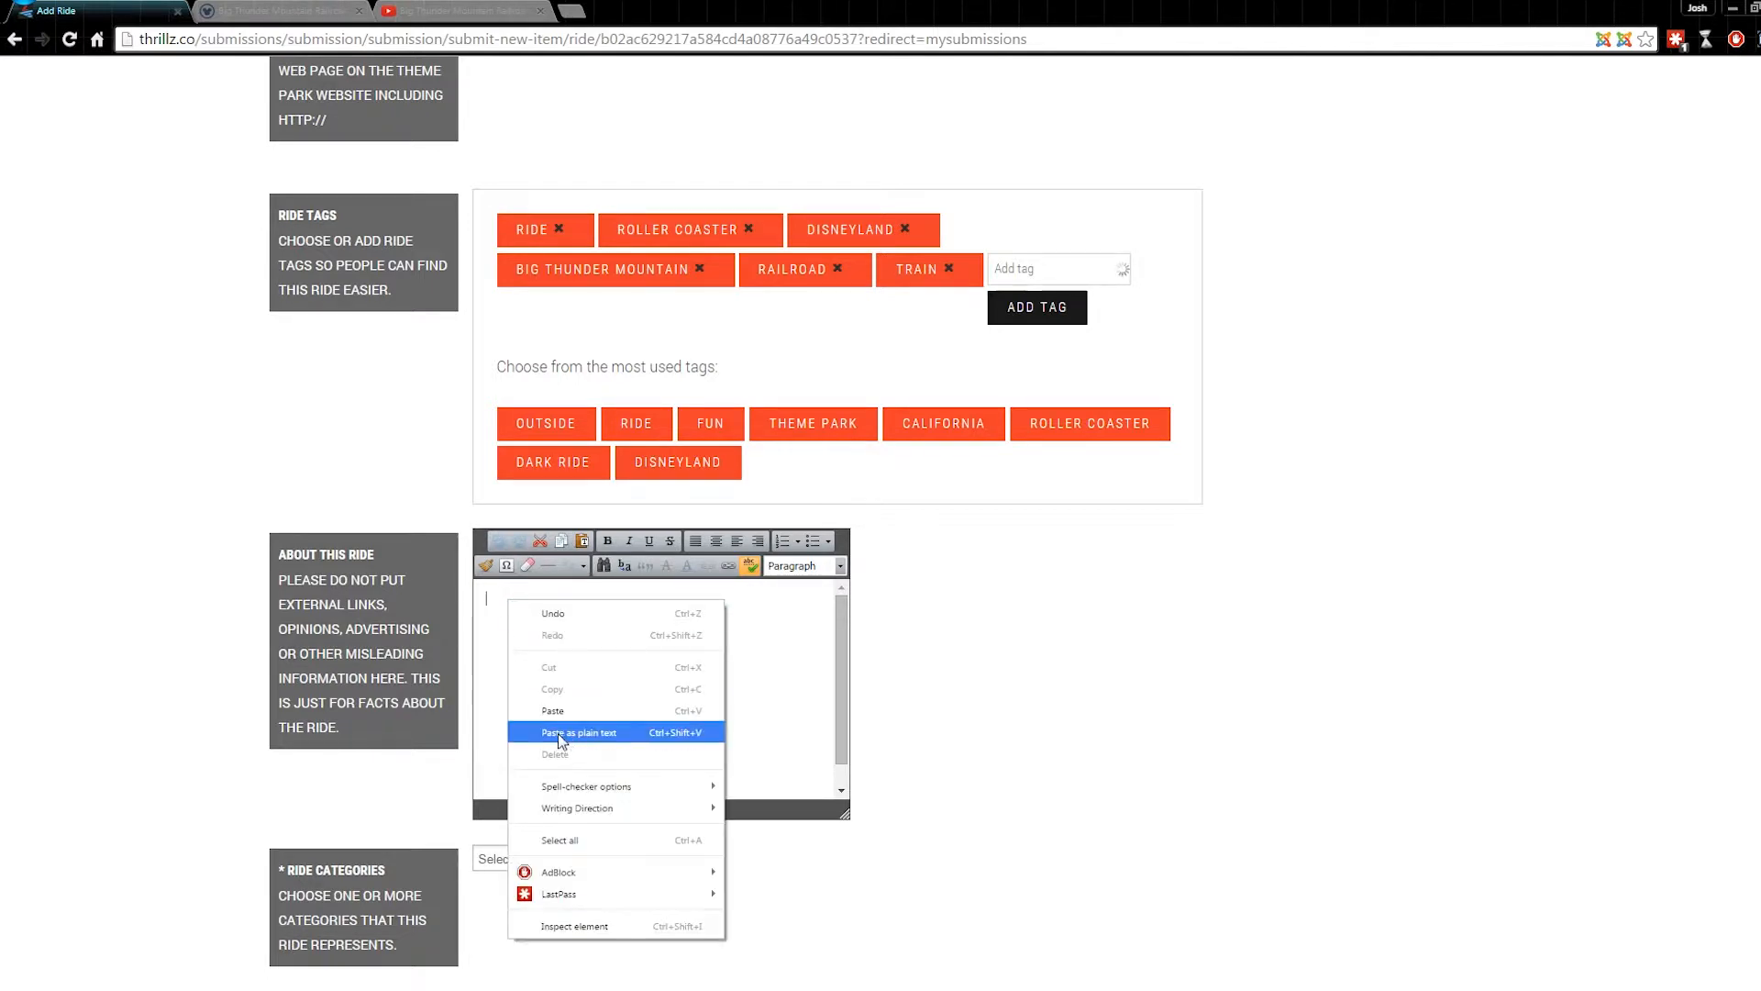
left_click(614, 730)
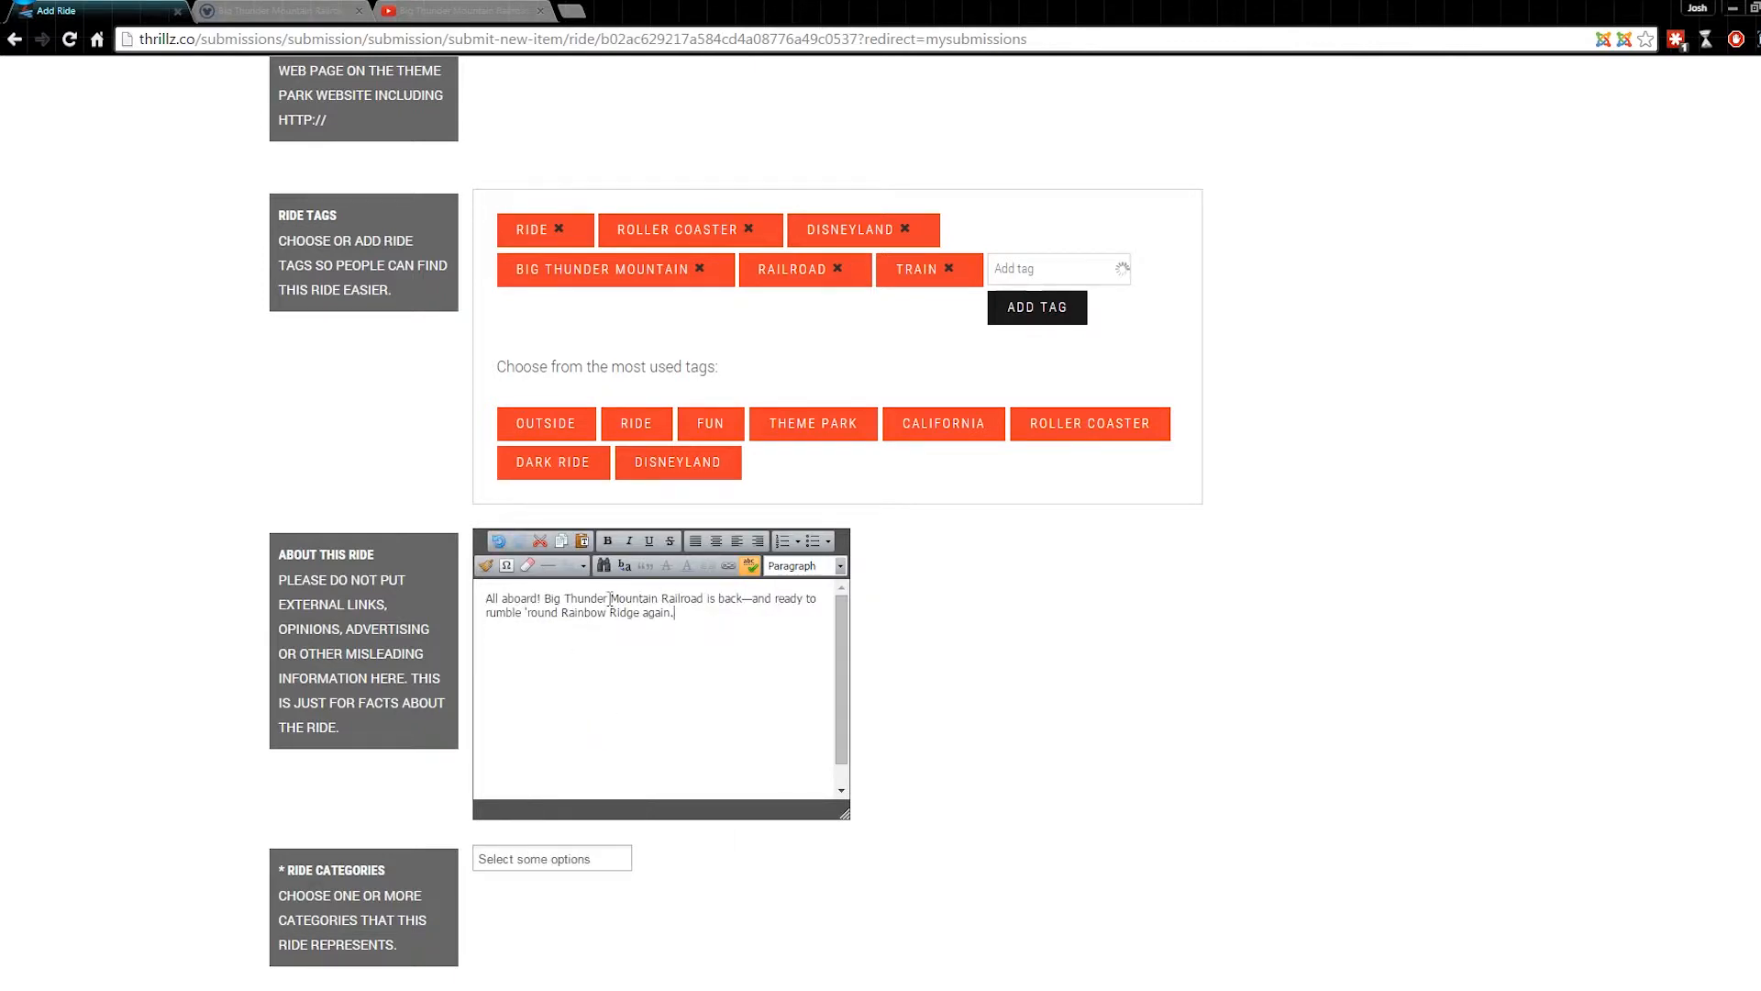
- Assign the ride categories Roller Coaster and Train
scroll(1037, 692, "down", 4)
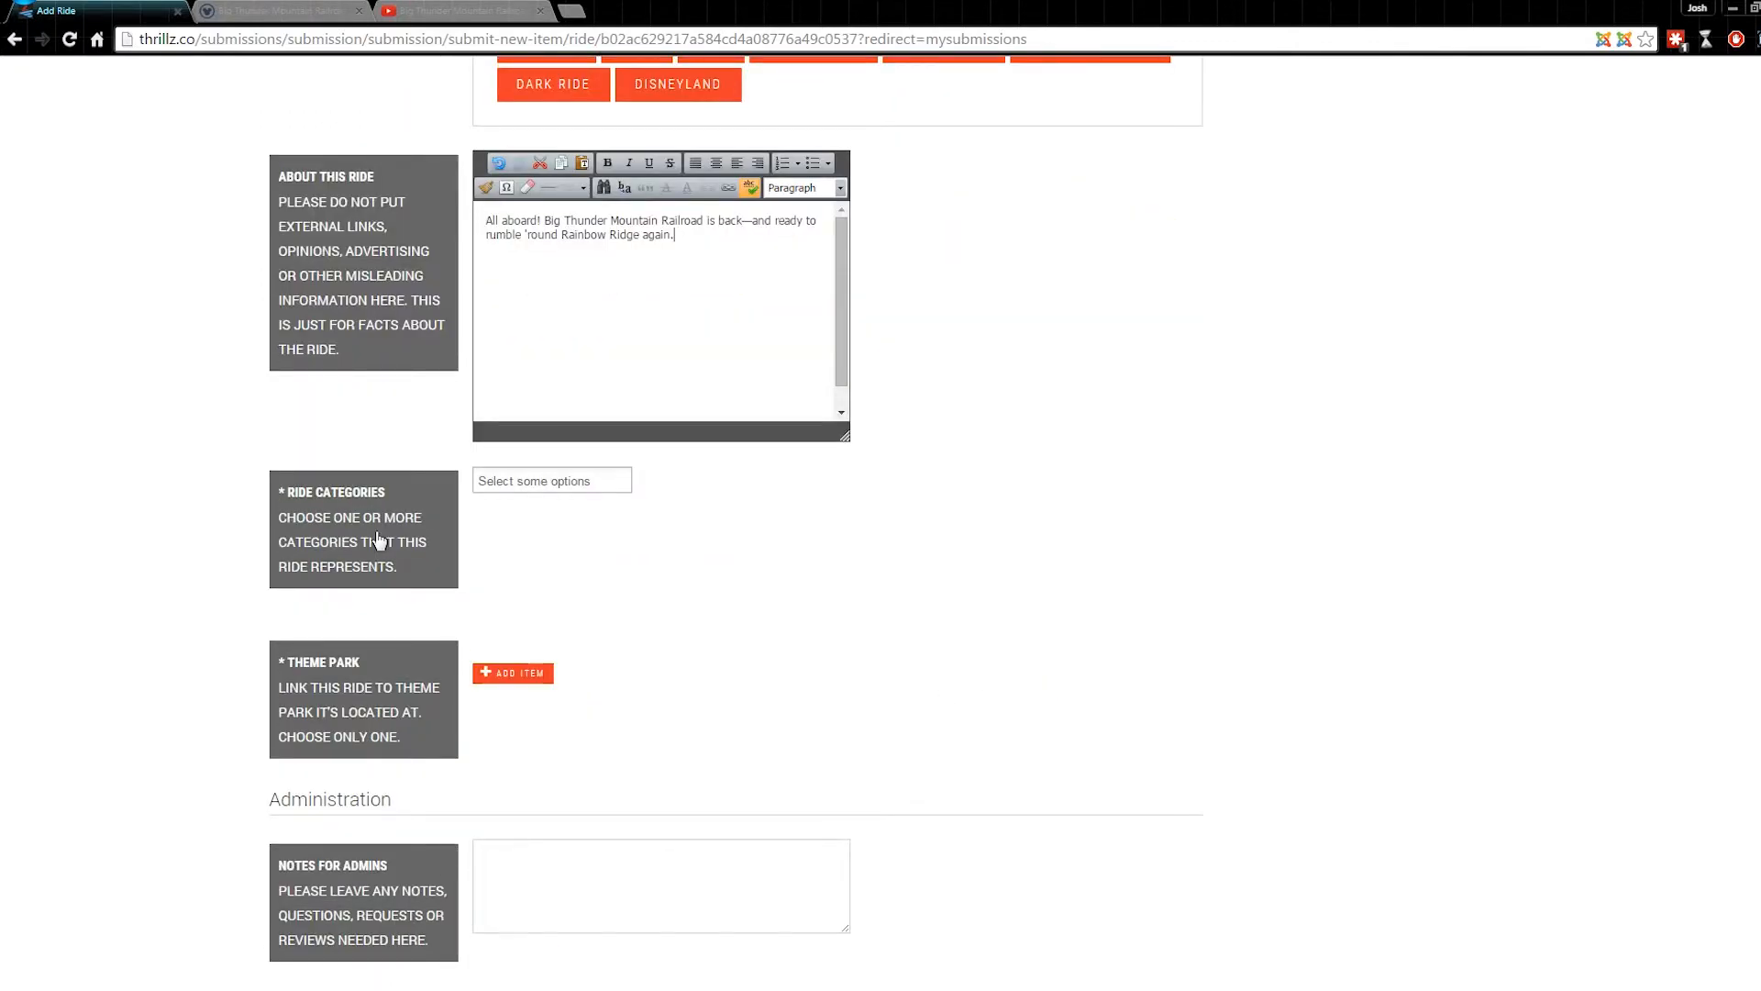
left_click(534, 482)
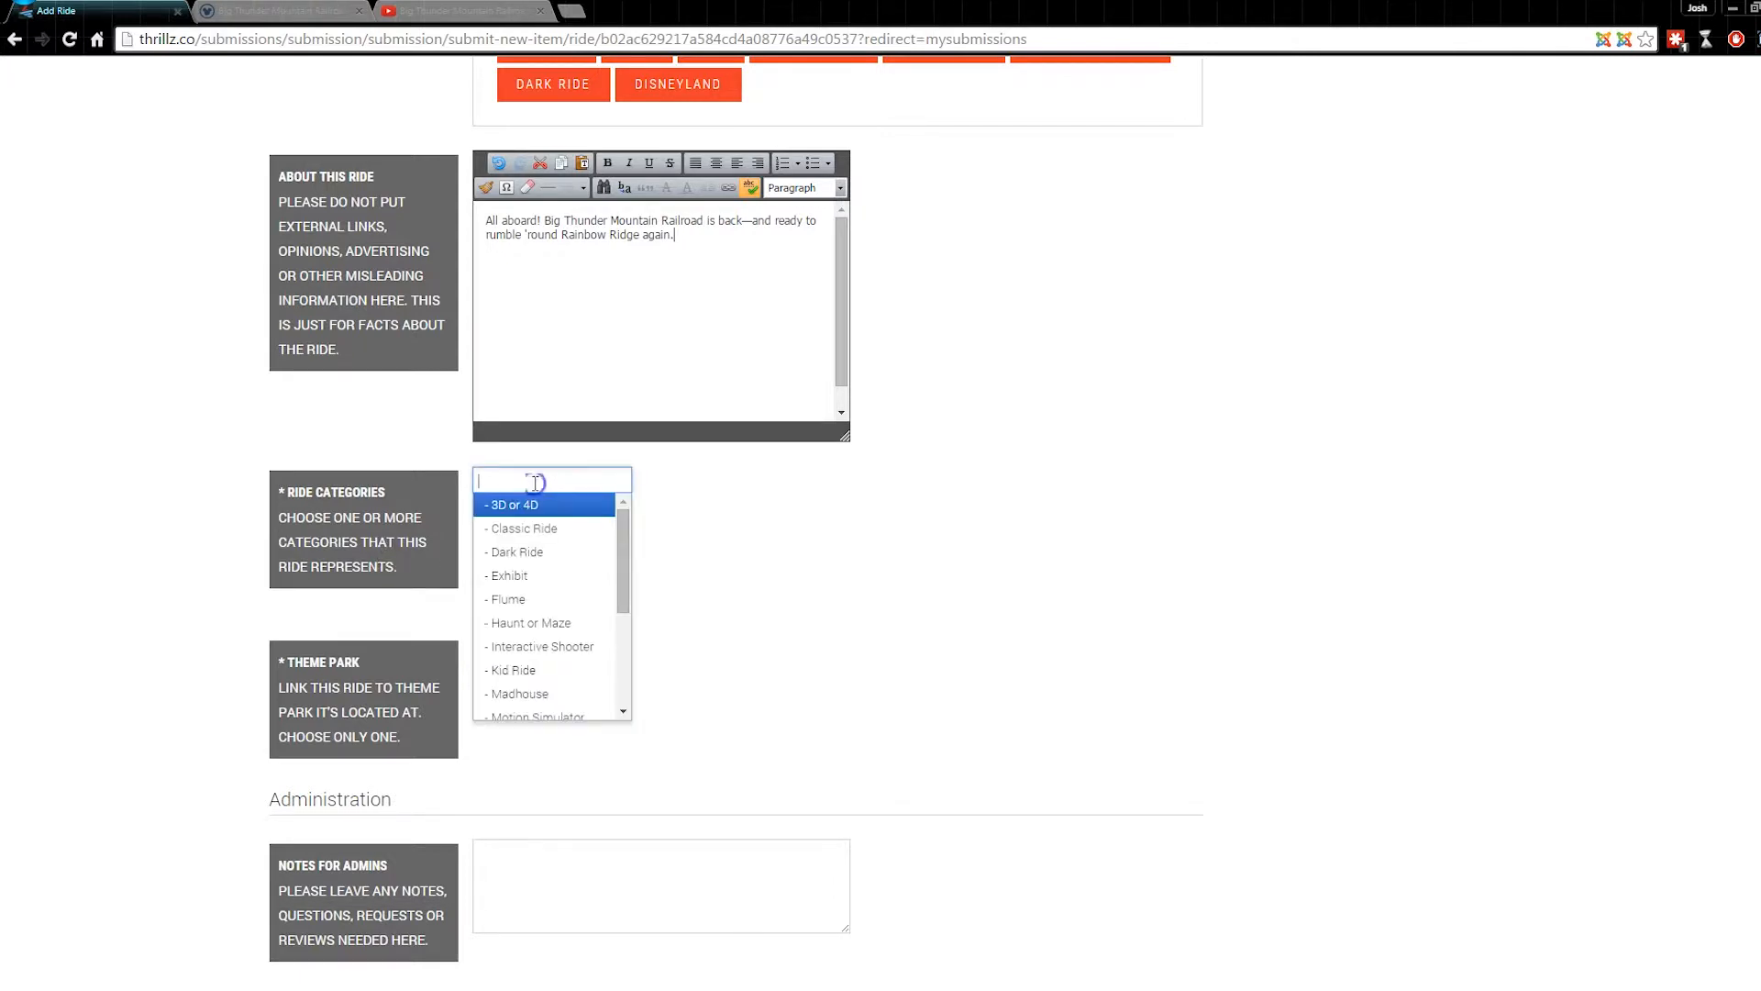
left_click_drag(623, 526, 624, 595)
left_click(573, 607)
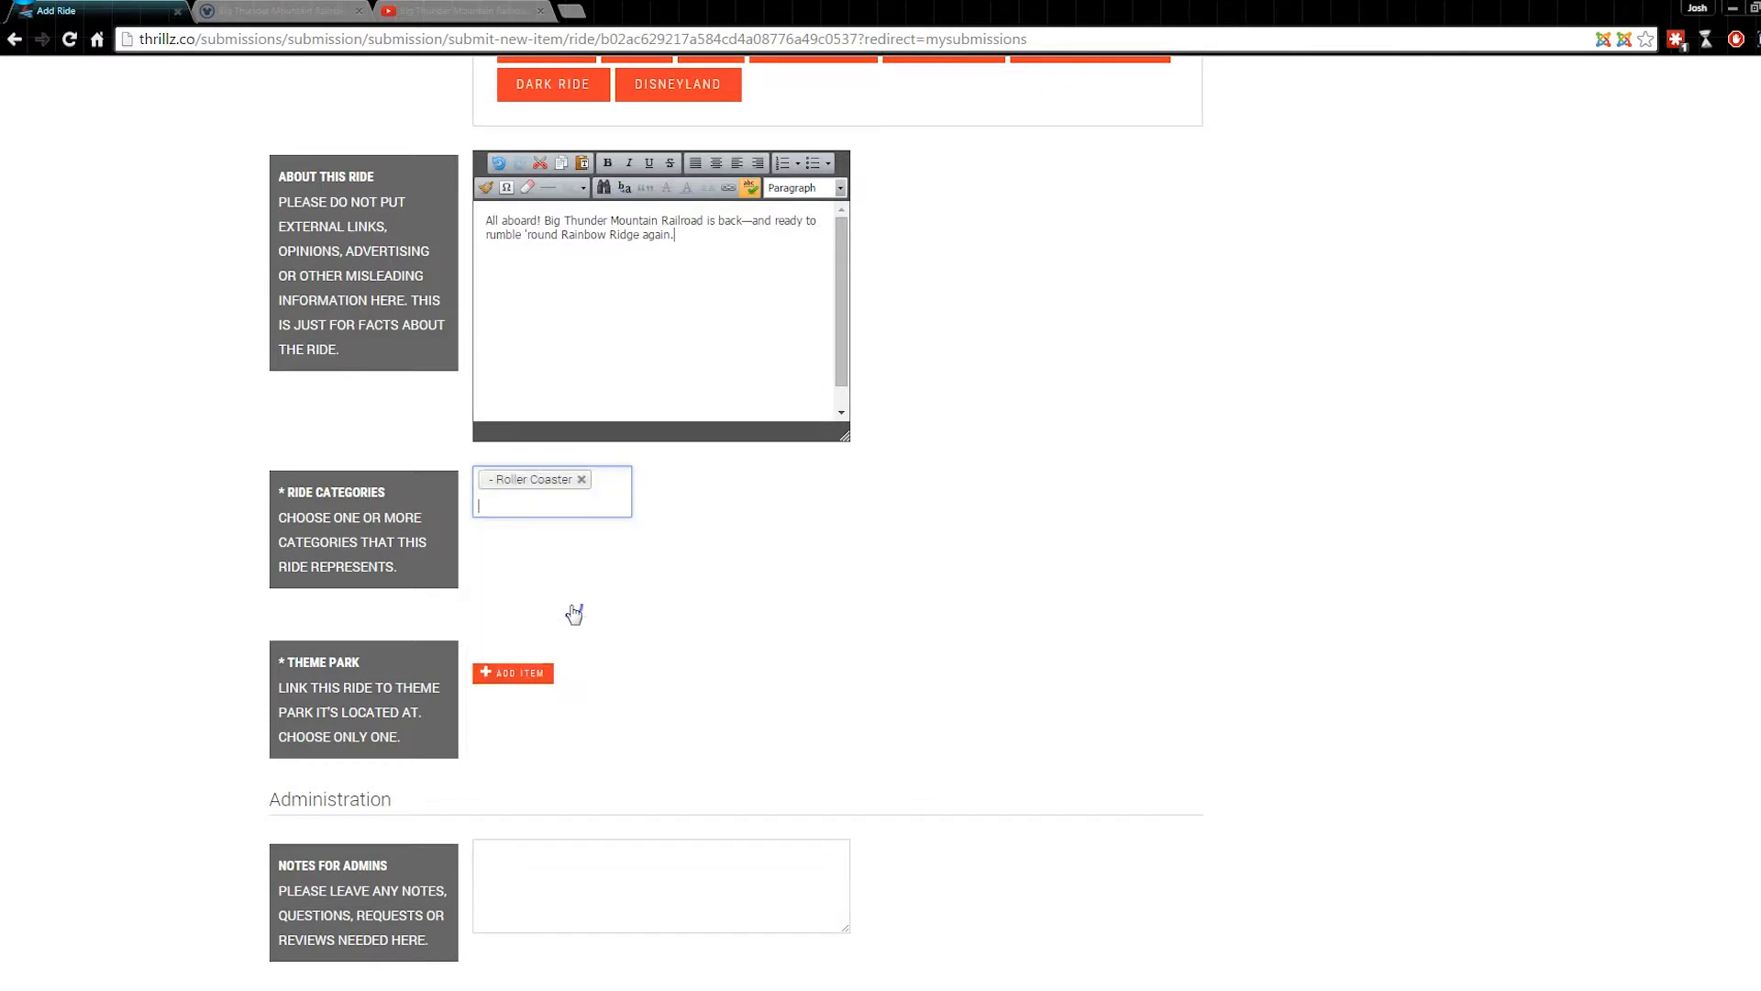
left_click(608, 479)
left_click_drag(622, 539, 619, 618)
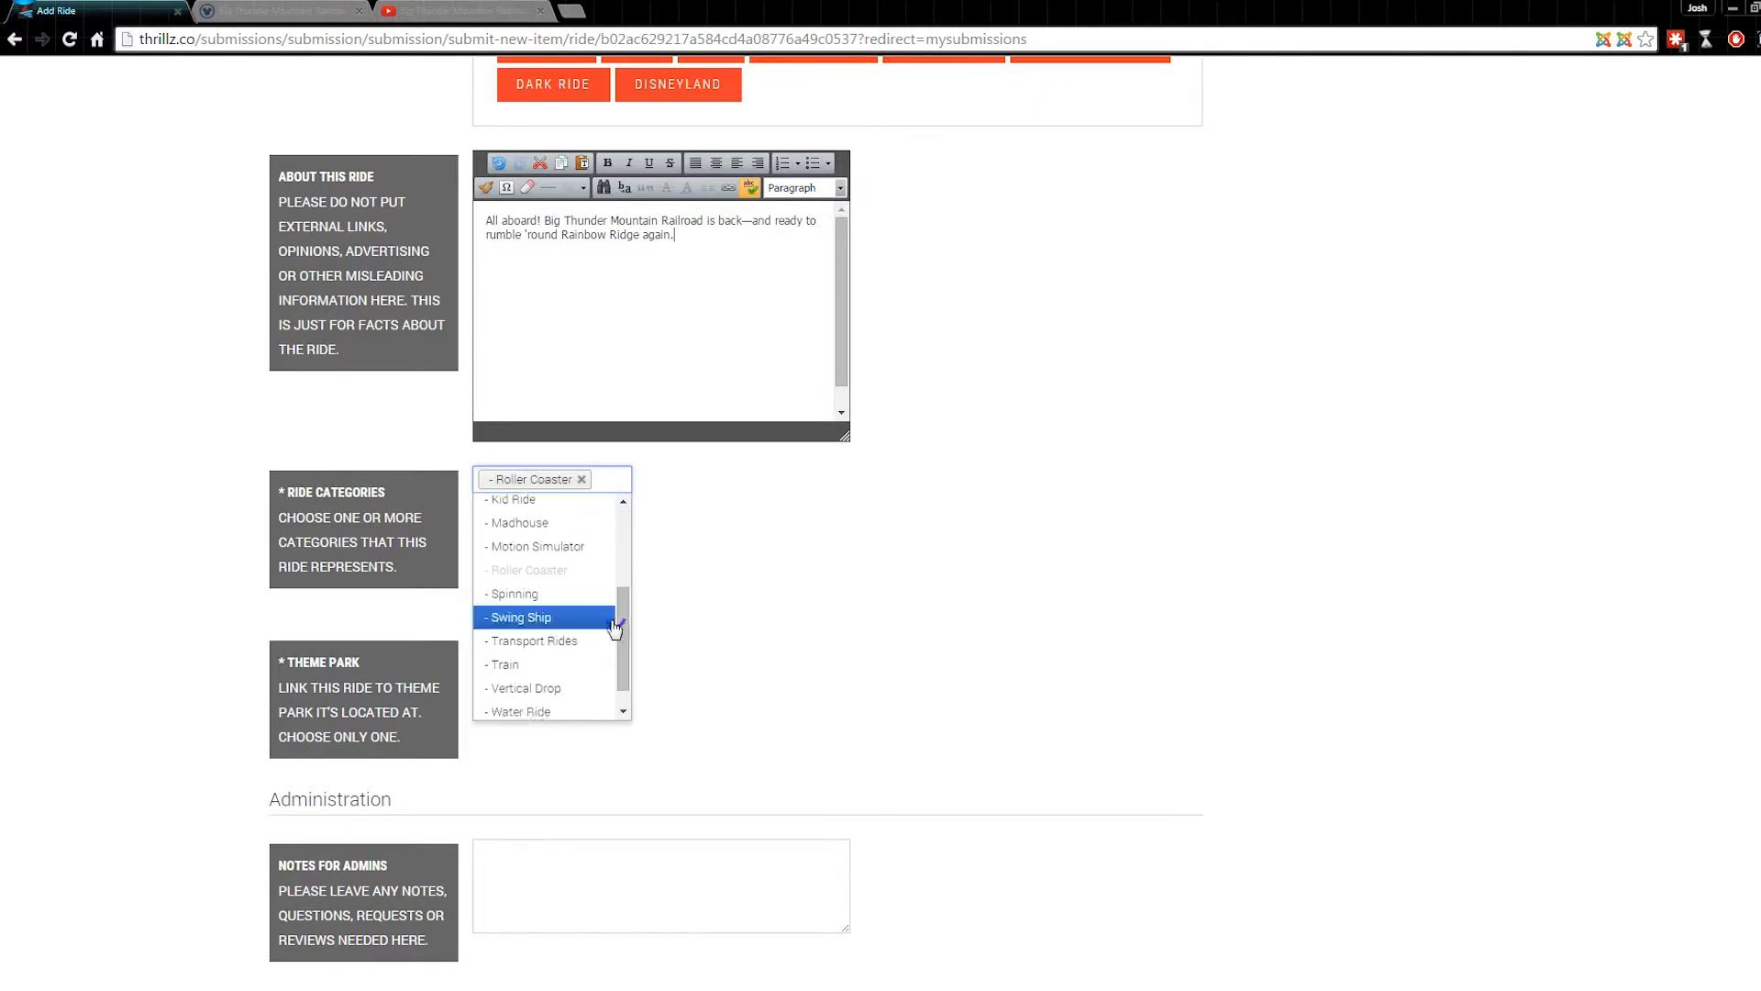
left_click(569, 664)
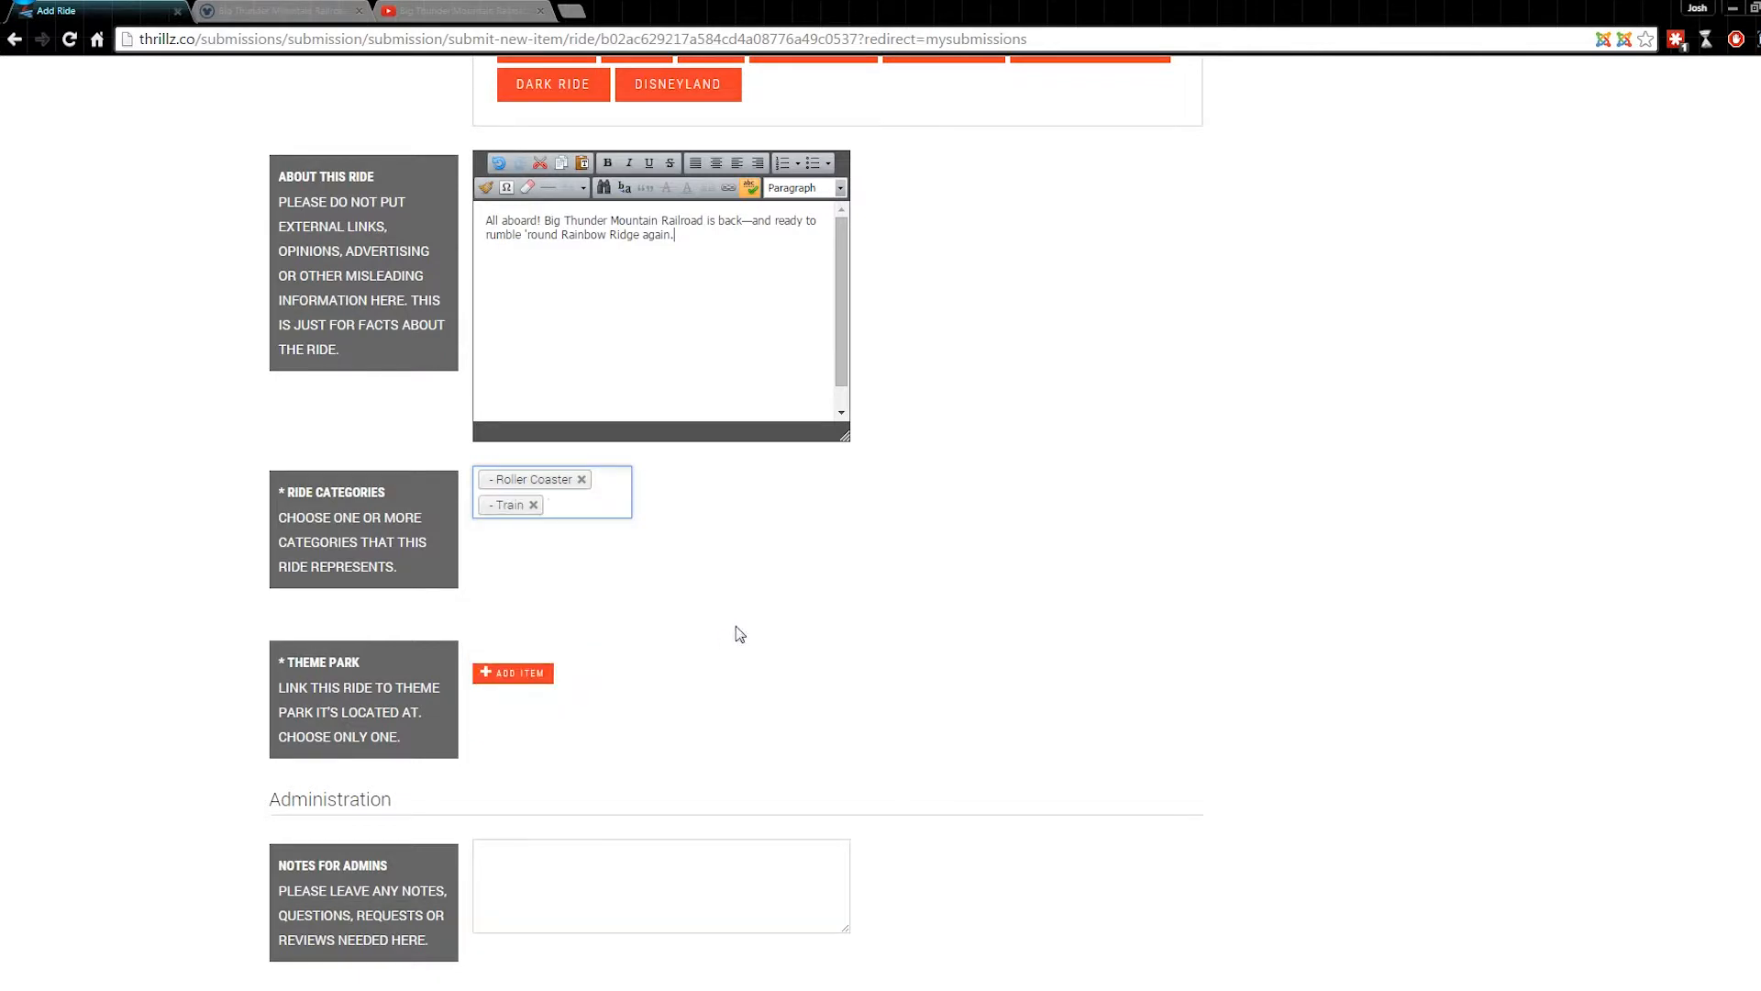
- Filter the theme park list by "disn" and link the ride to Disneyland Park
scroll(653, 614, "down", 1)
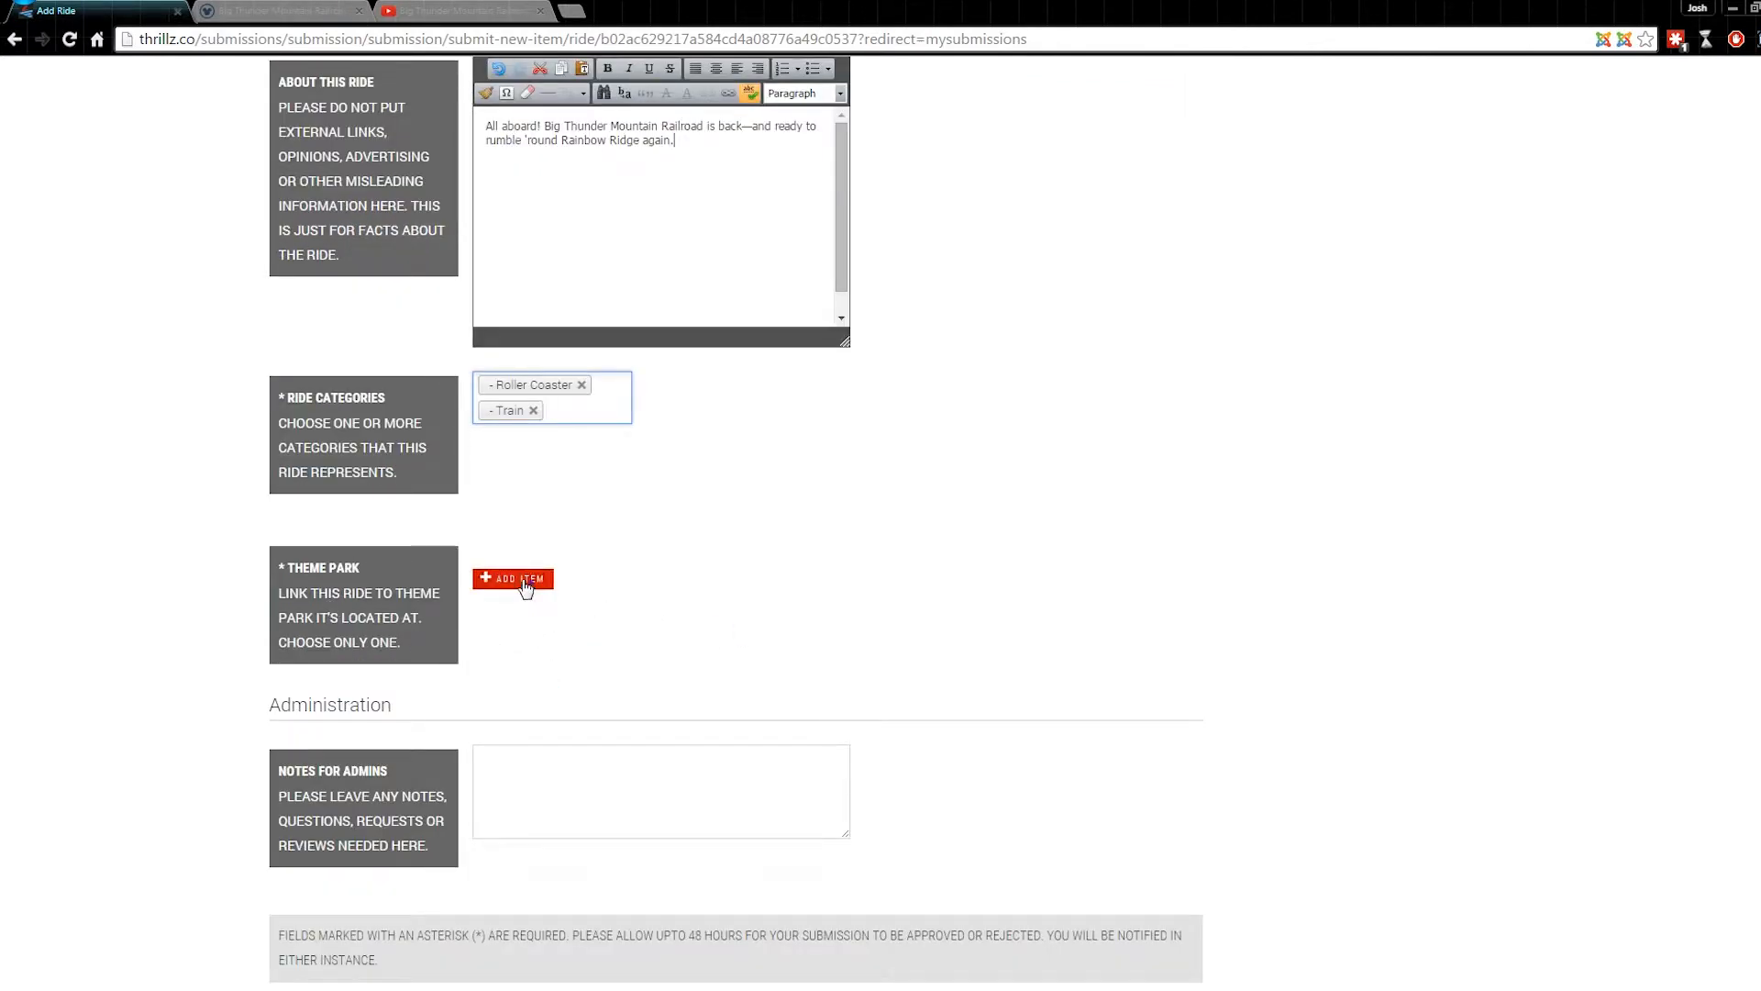
left_click(521, 583)
left_click_drag(1056, 580, 942, 484)
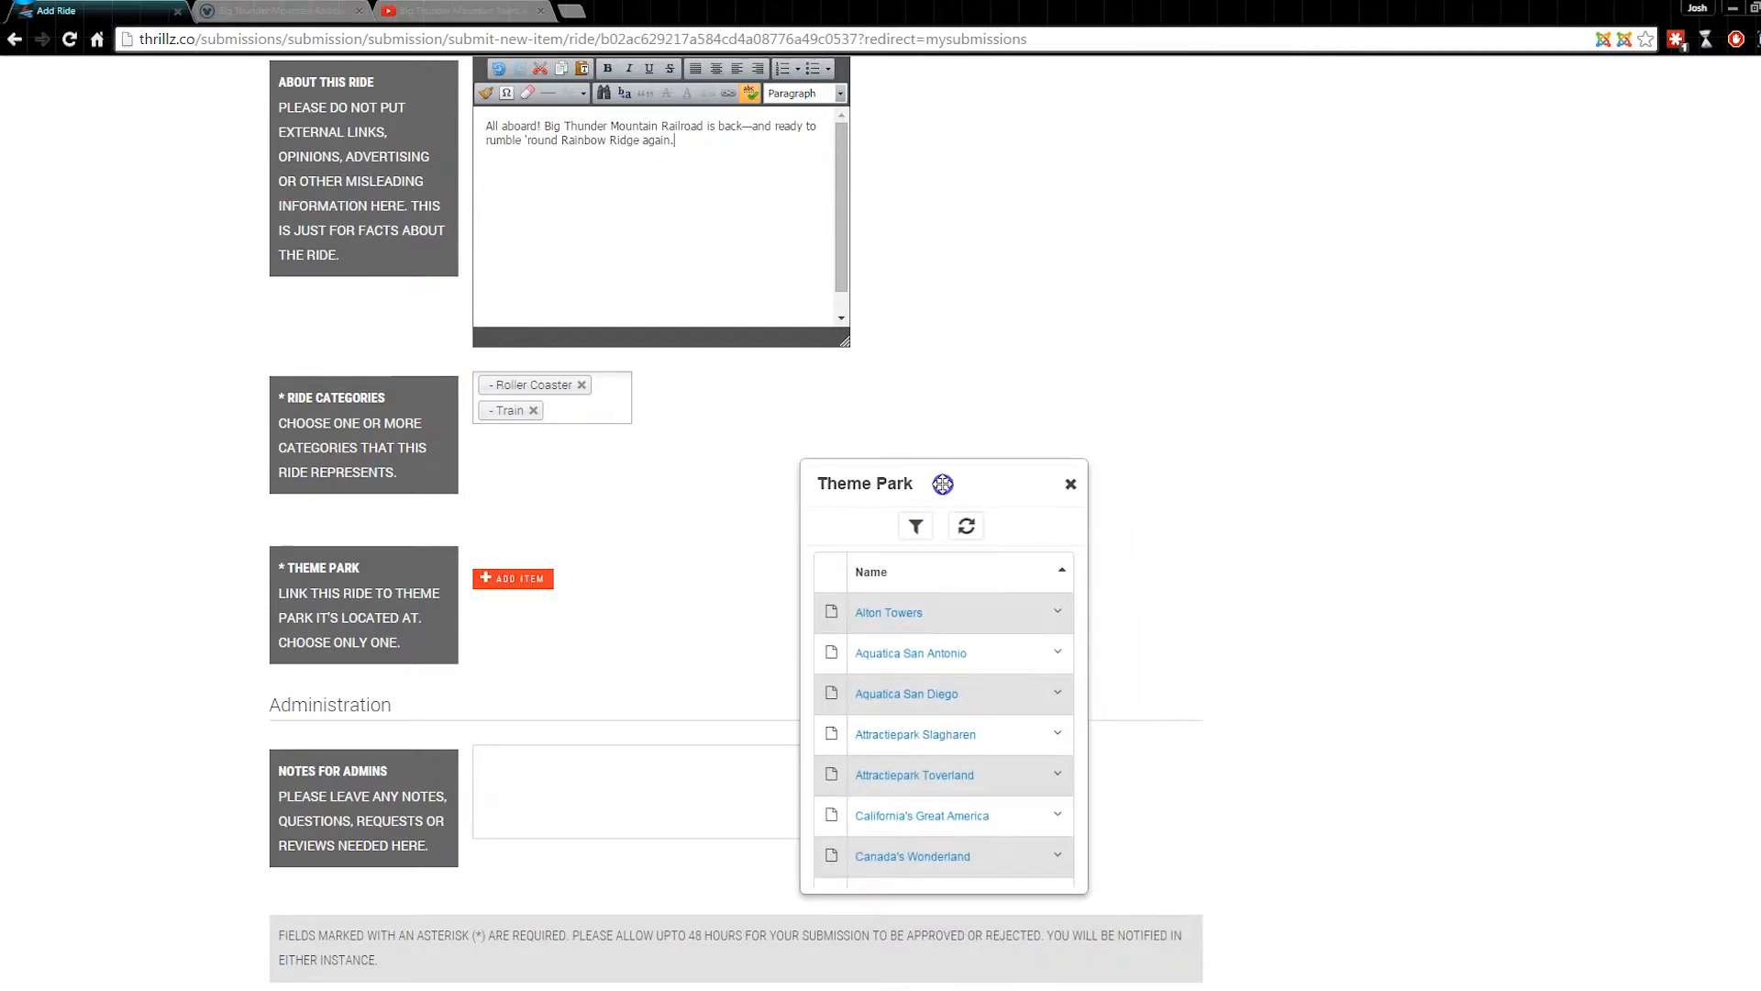
left_click(917, 528)
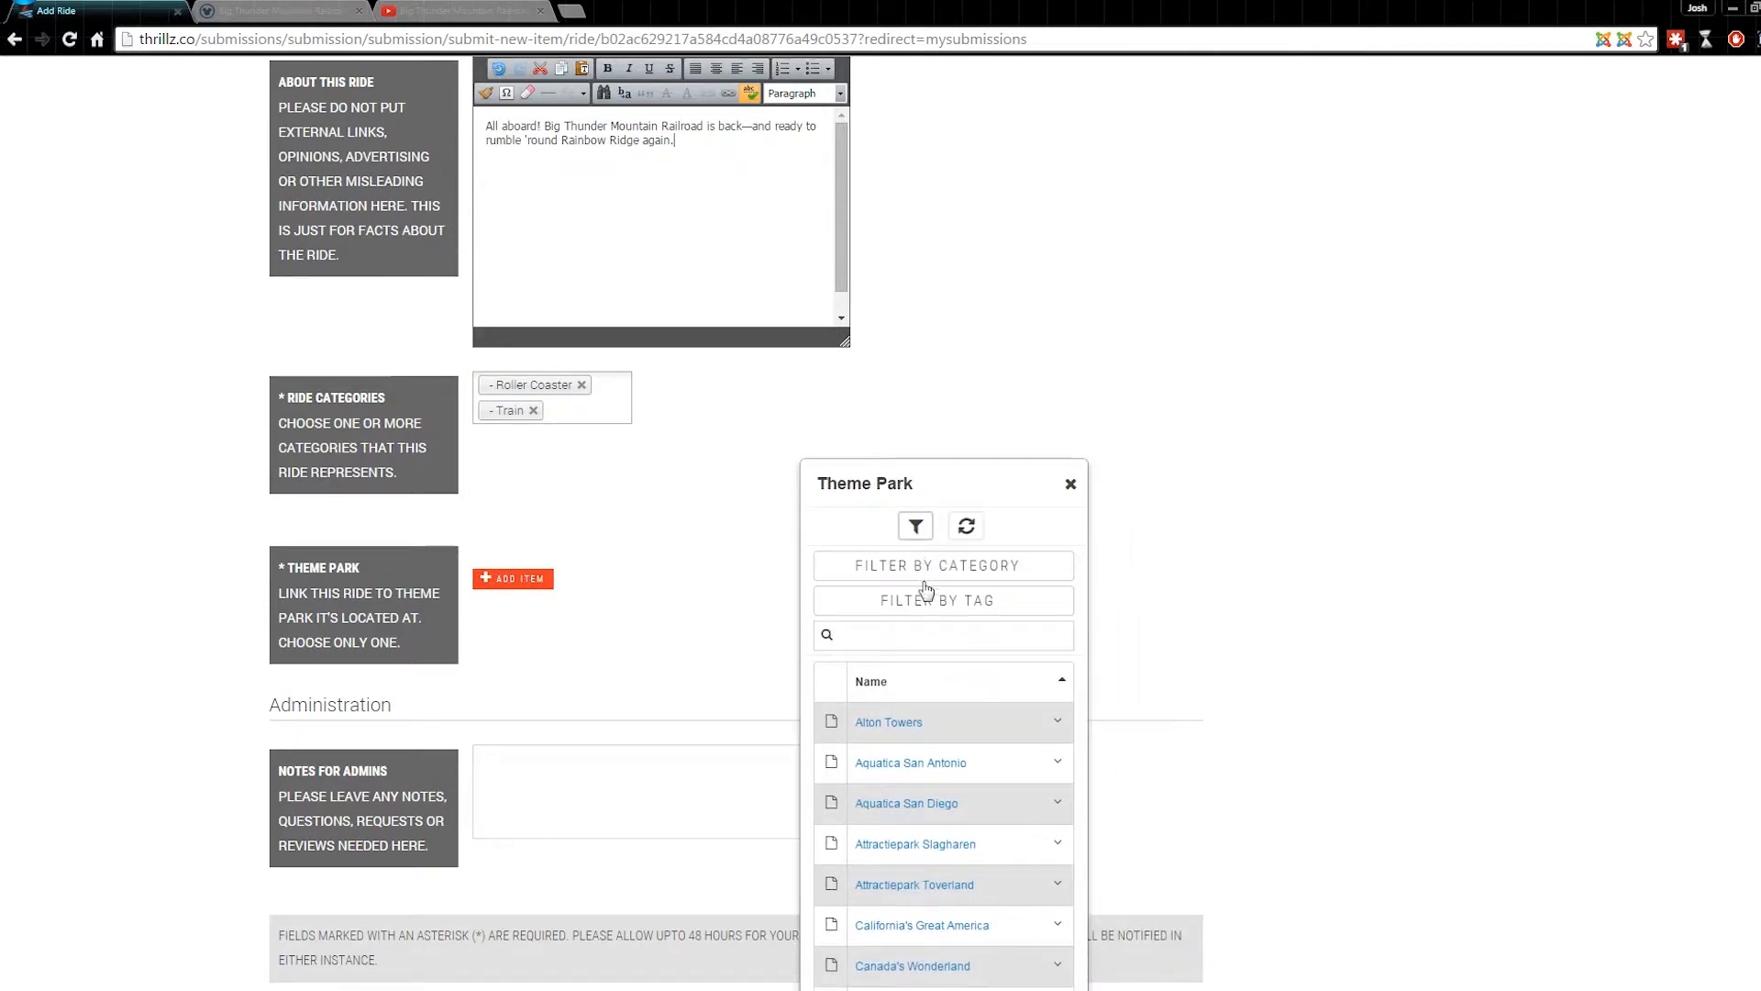
left_click(916, 642)
type("disn")
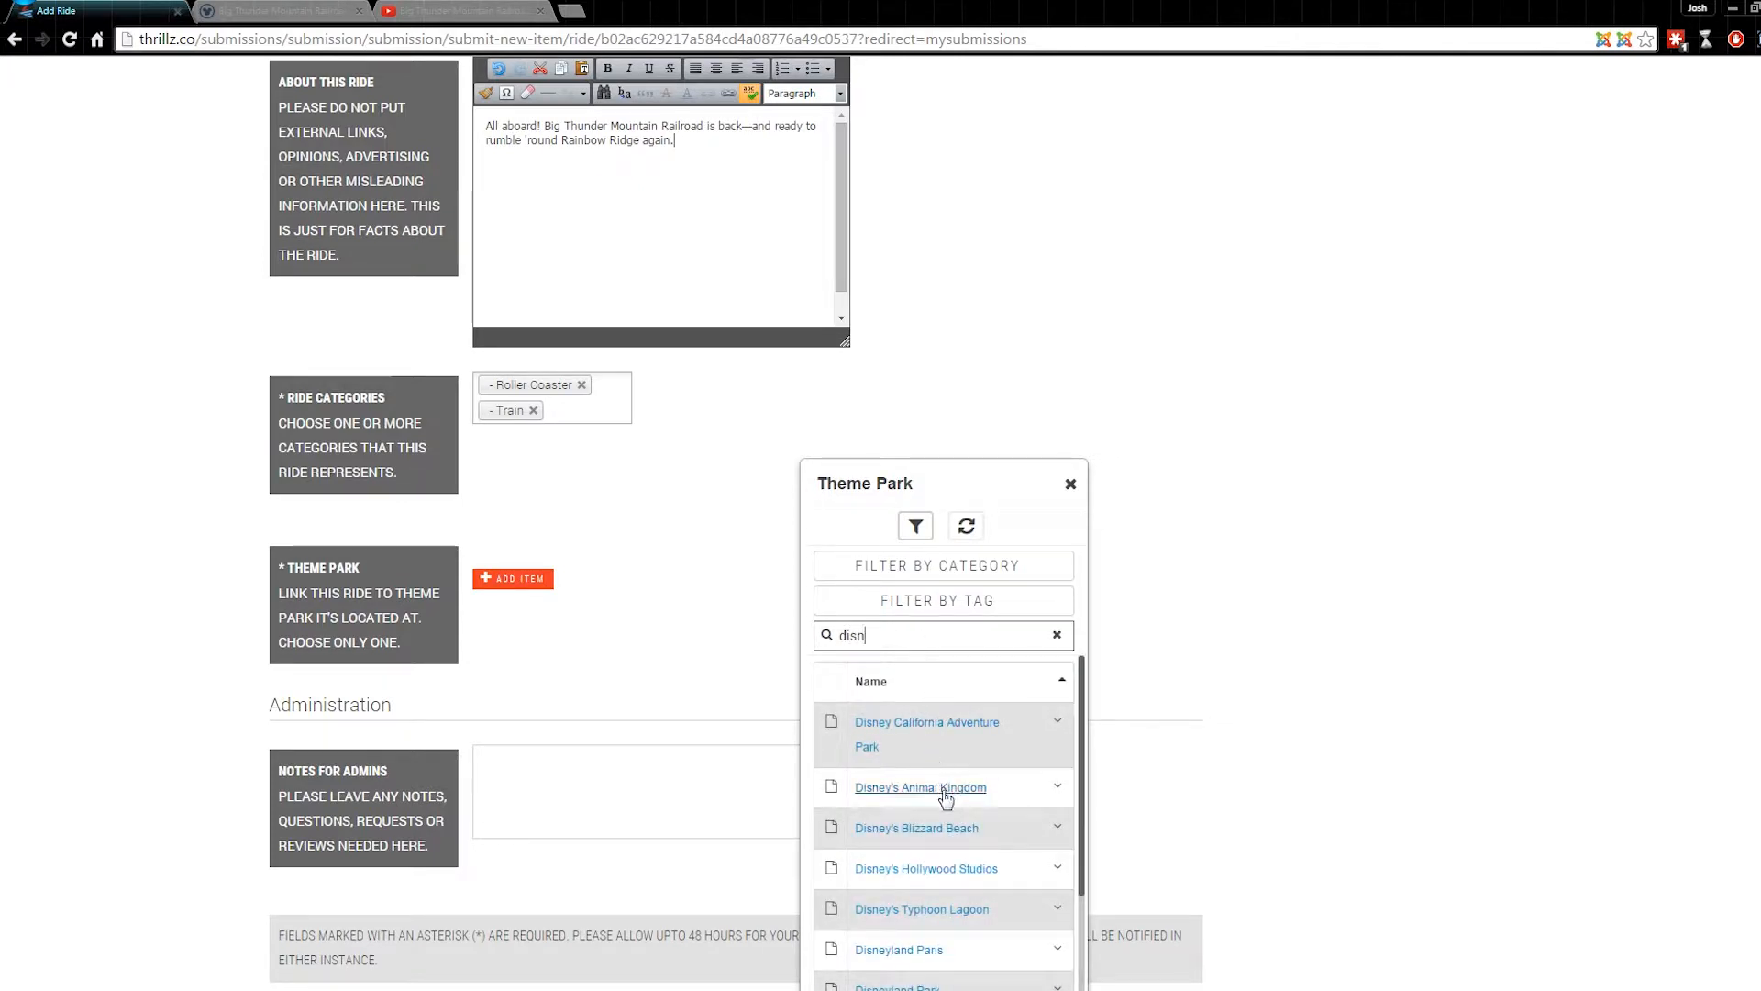
scroll(1079, 809, "down", 1)
scroll(1079, 809, "down", 1)
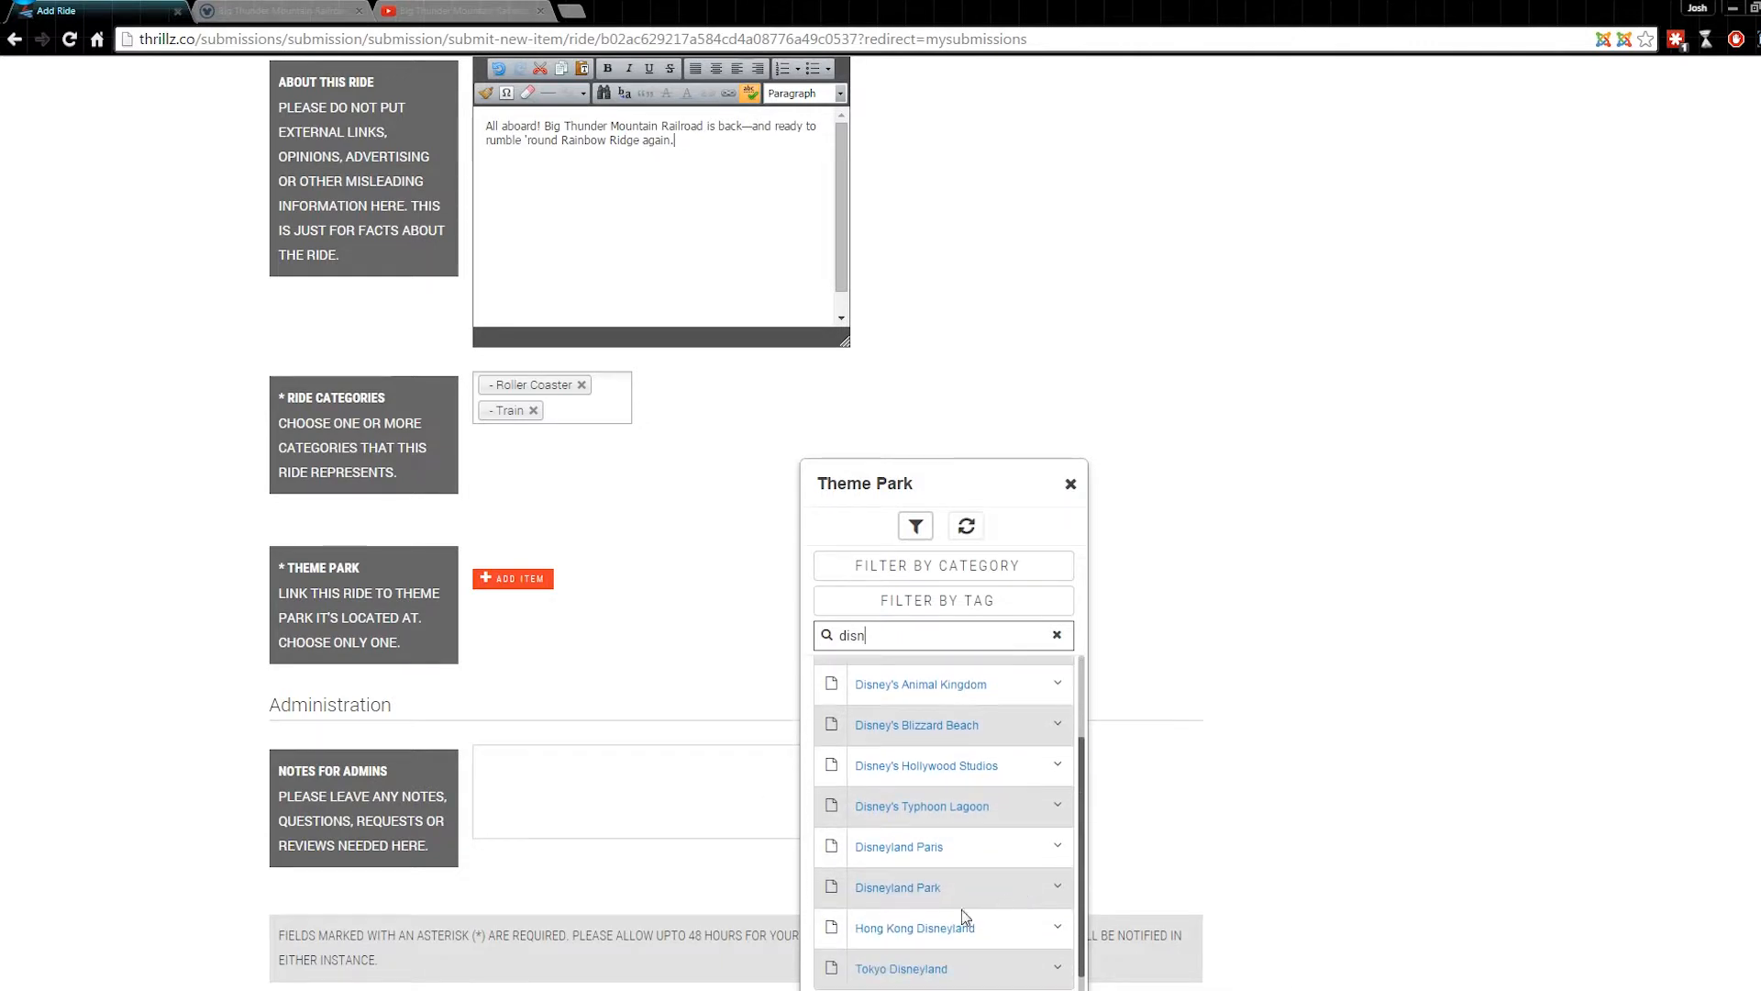
left_click(897, 887)
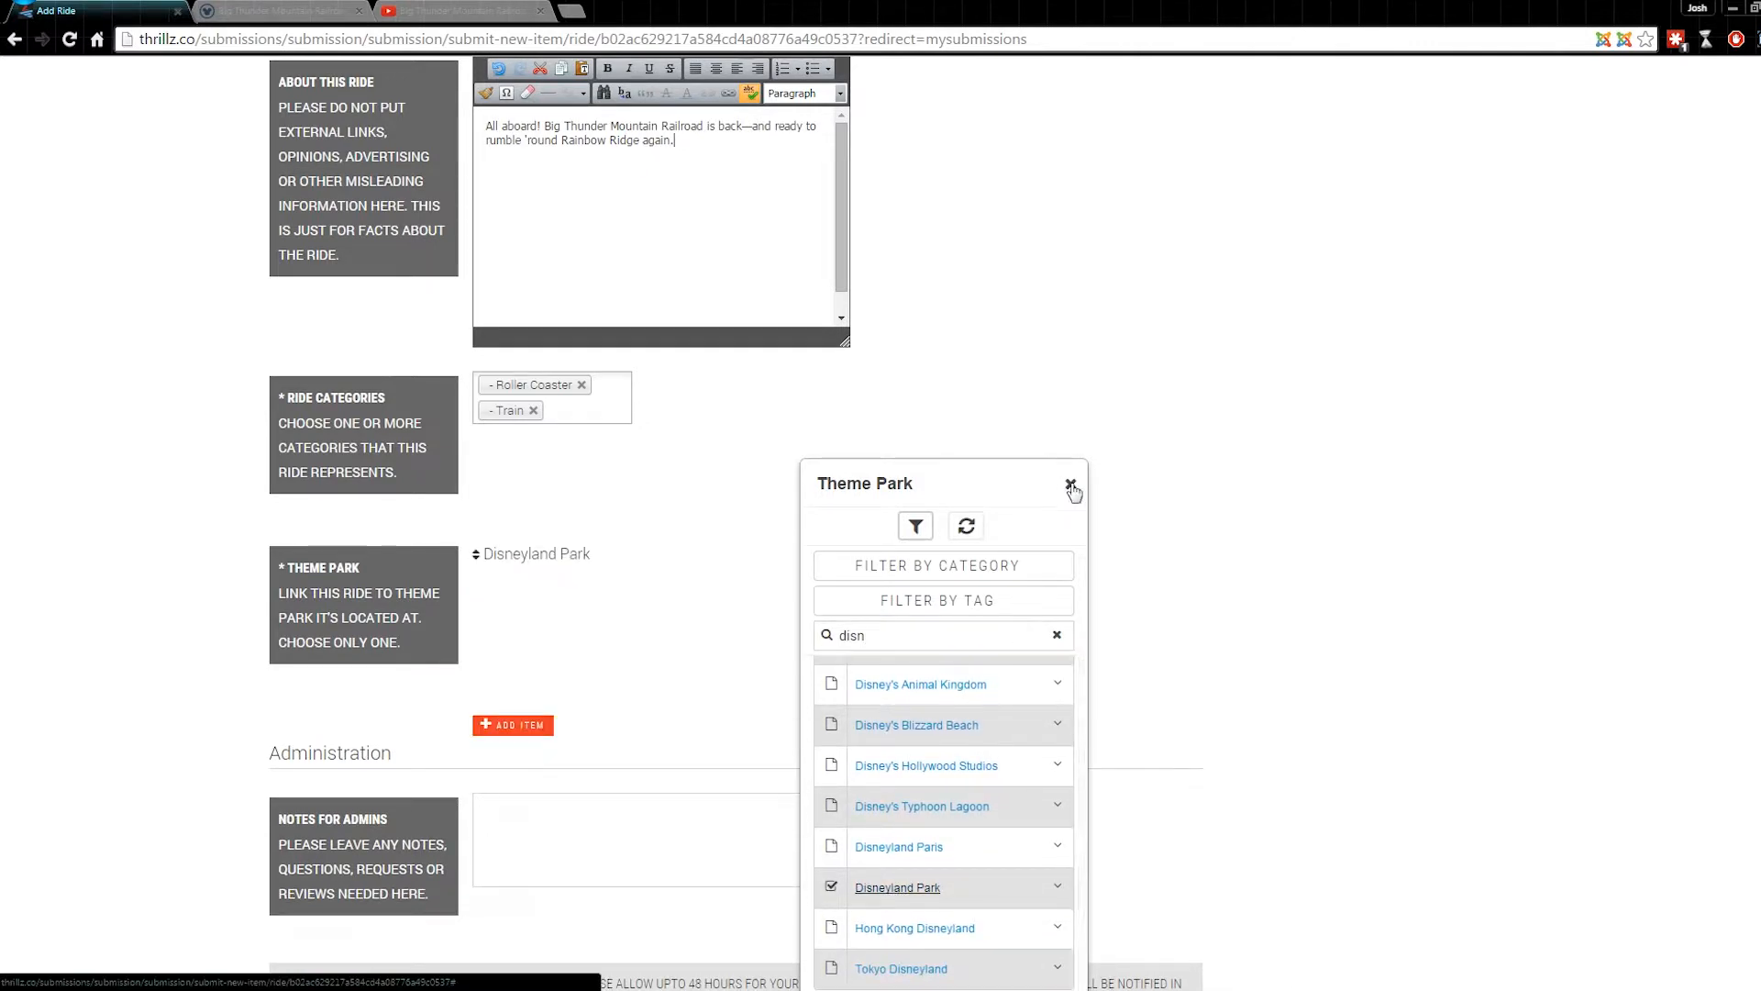
- Close the theme park picker and submit the new ride with the Notes for Admins left blank
left_click(1071, 484)
scroll(1024, 620, "down", 2)
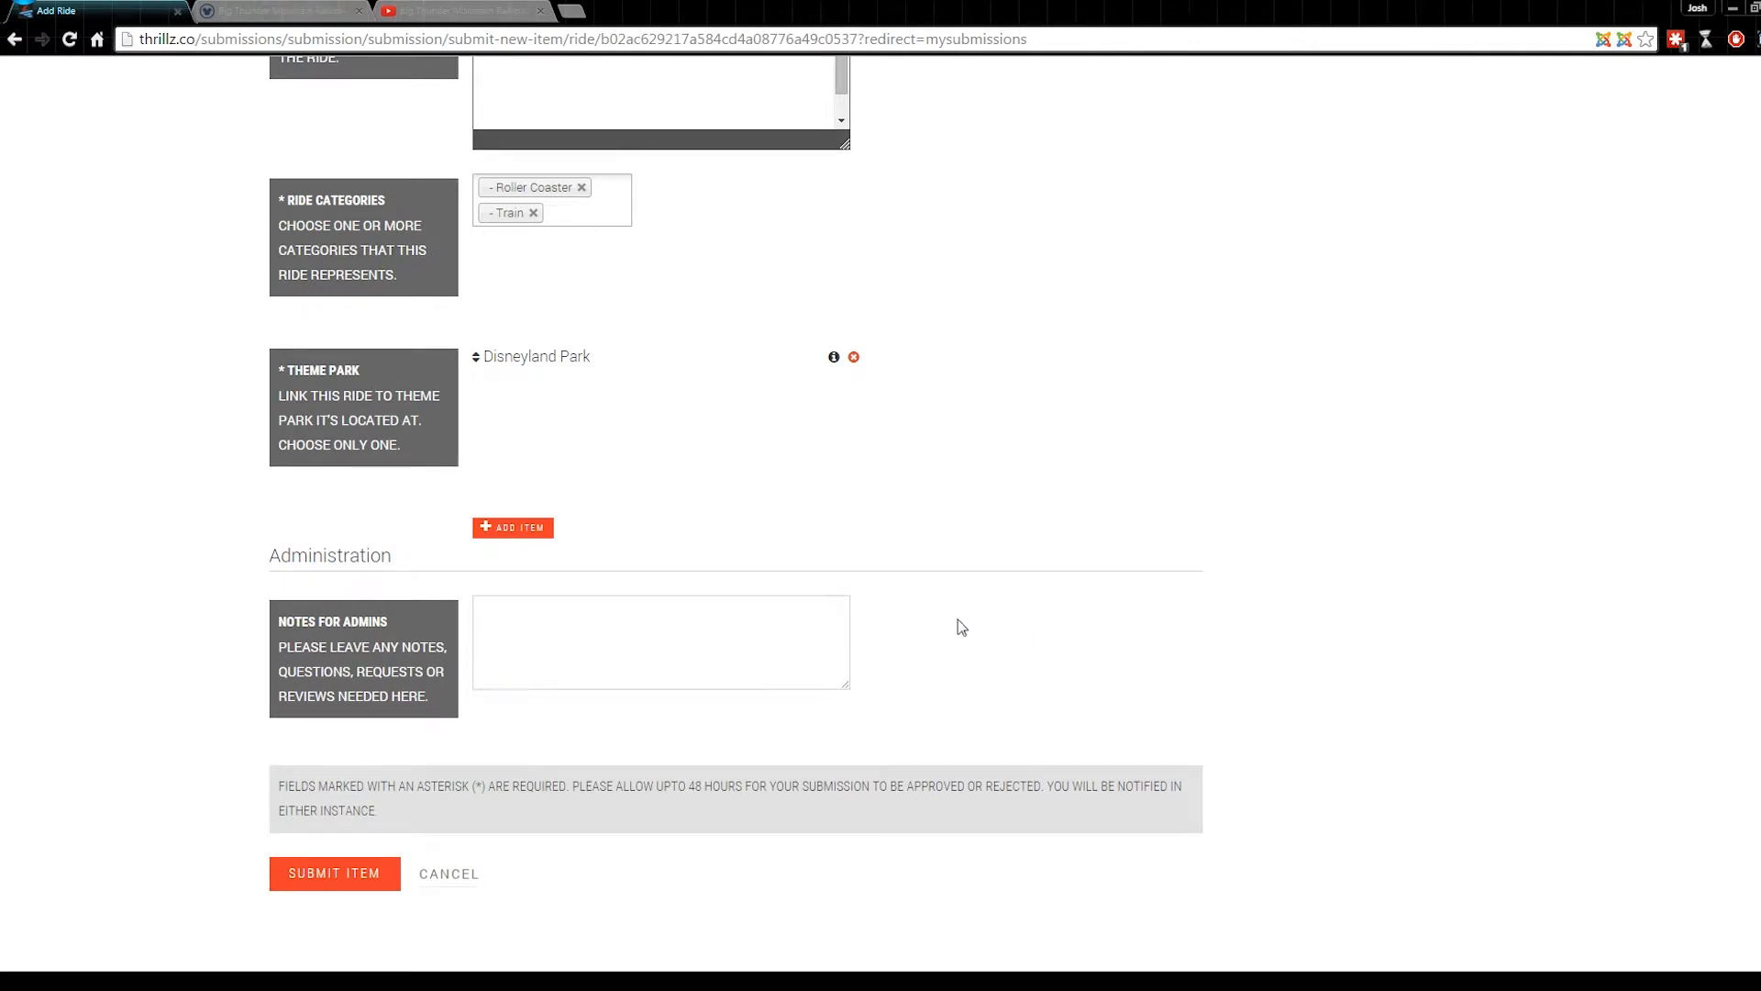
left_click(537, 646)
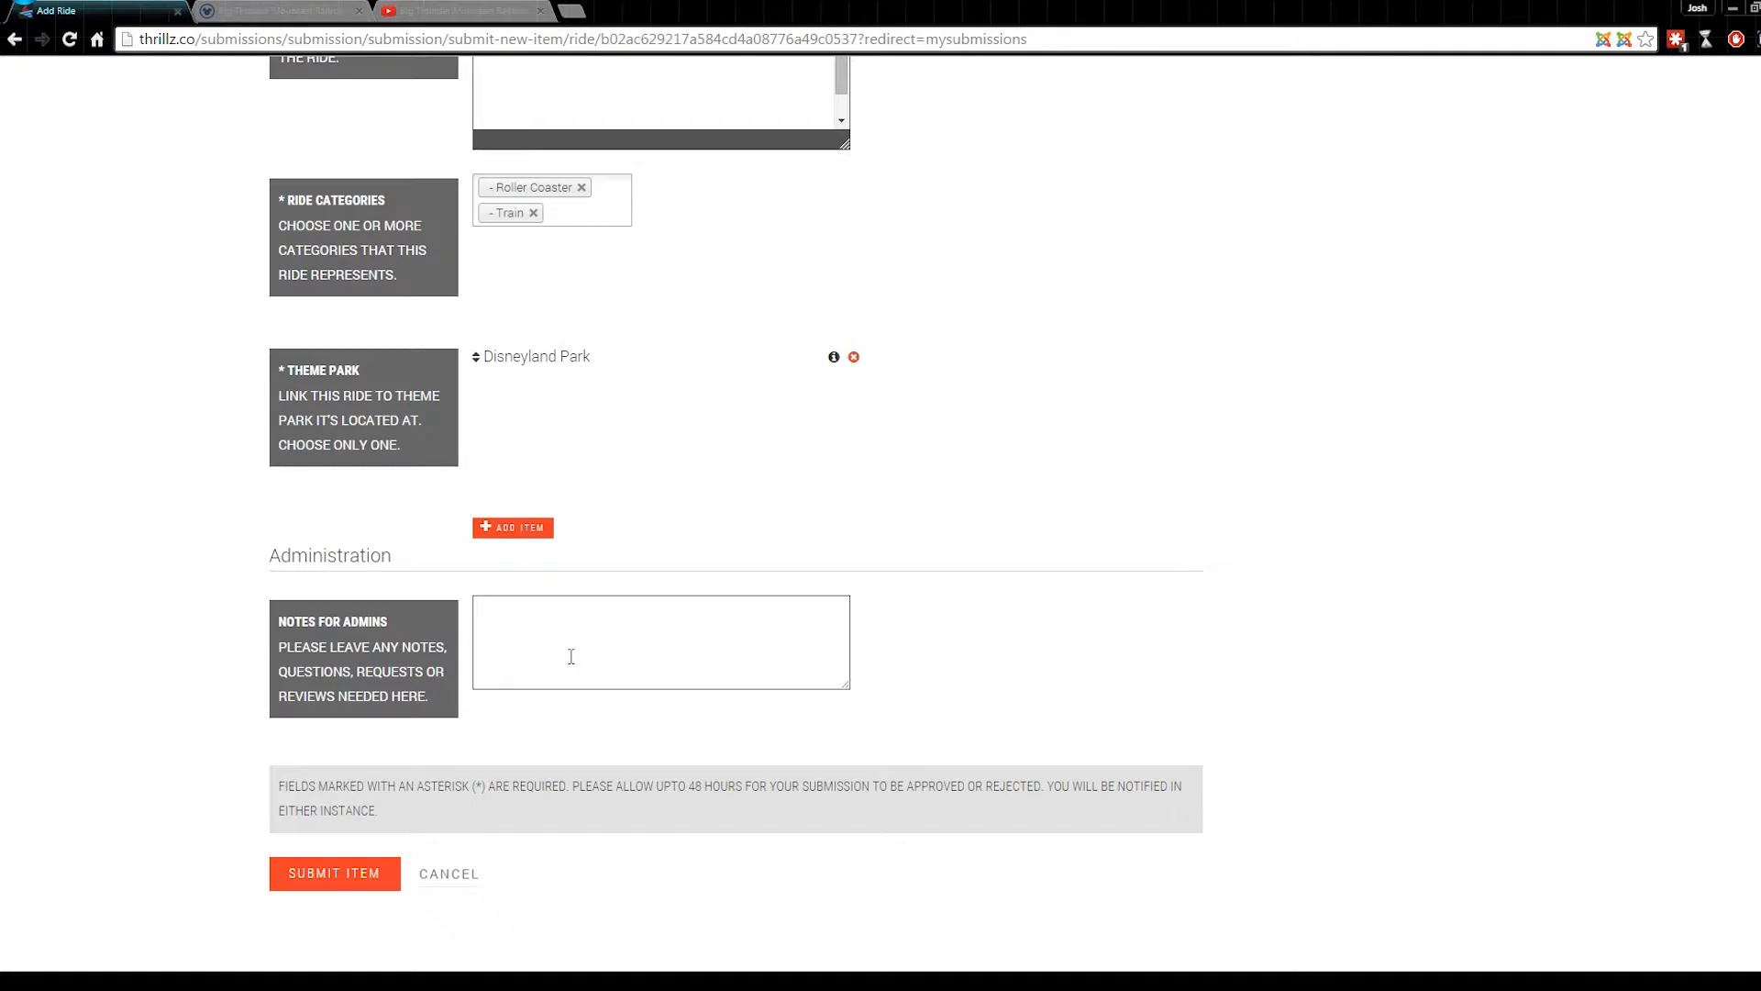
left_click(987, 684)
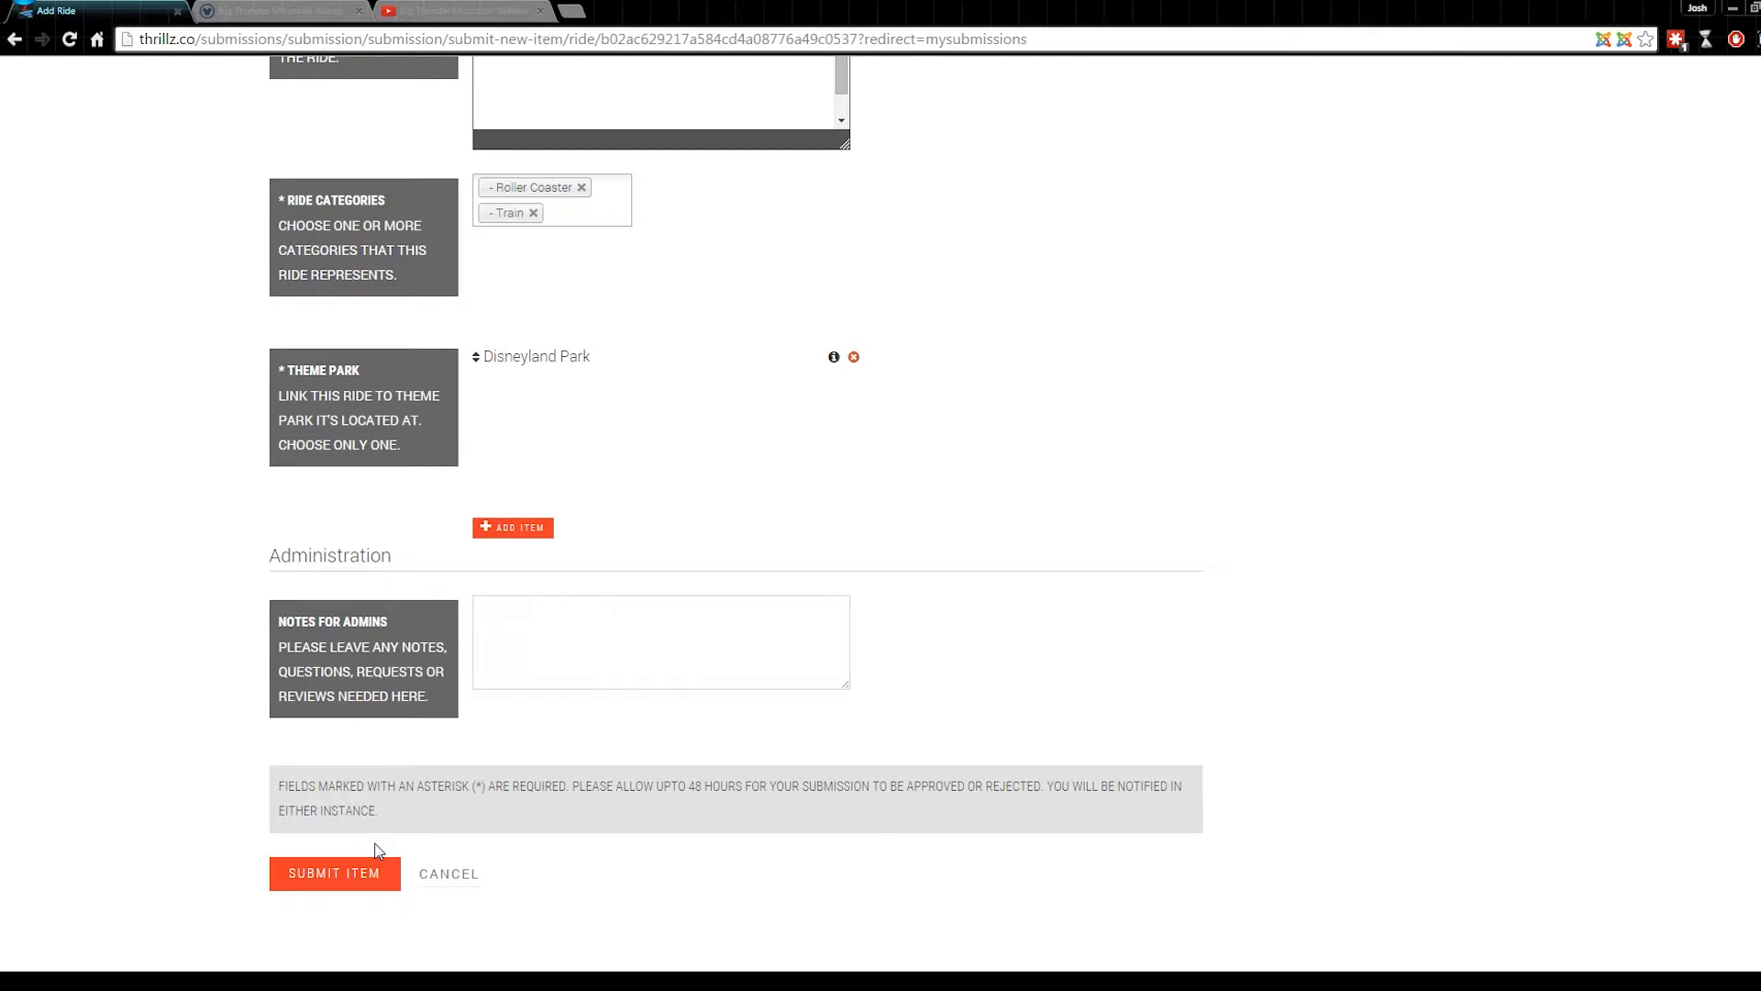
left_click(334, 876)
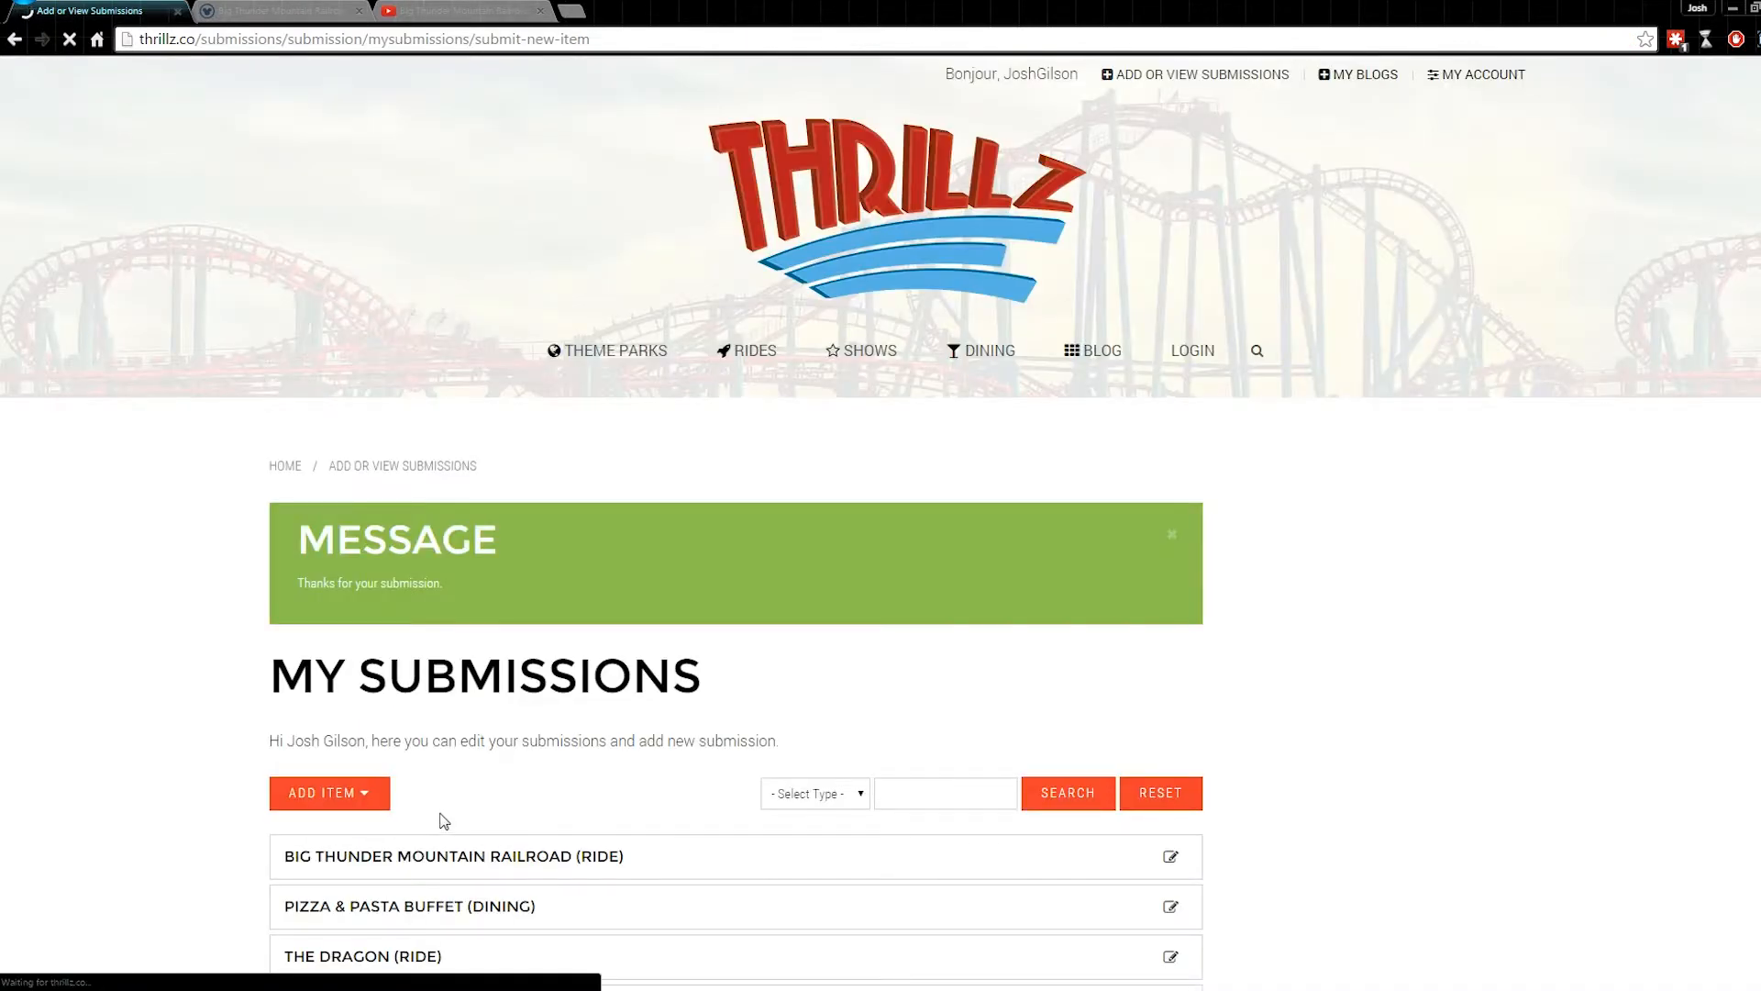
scroll(480, 807, "down", 1)
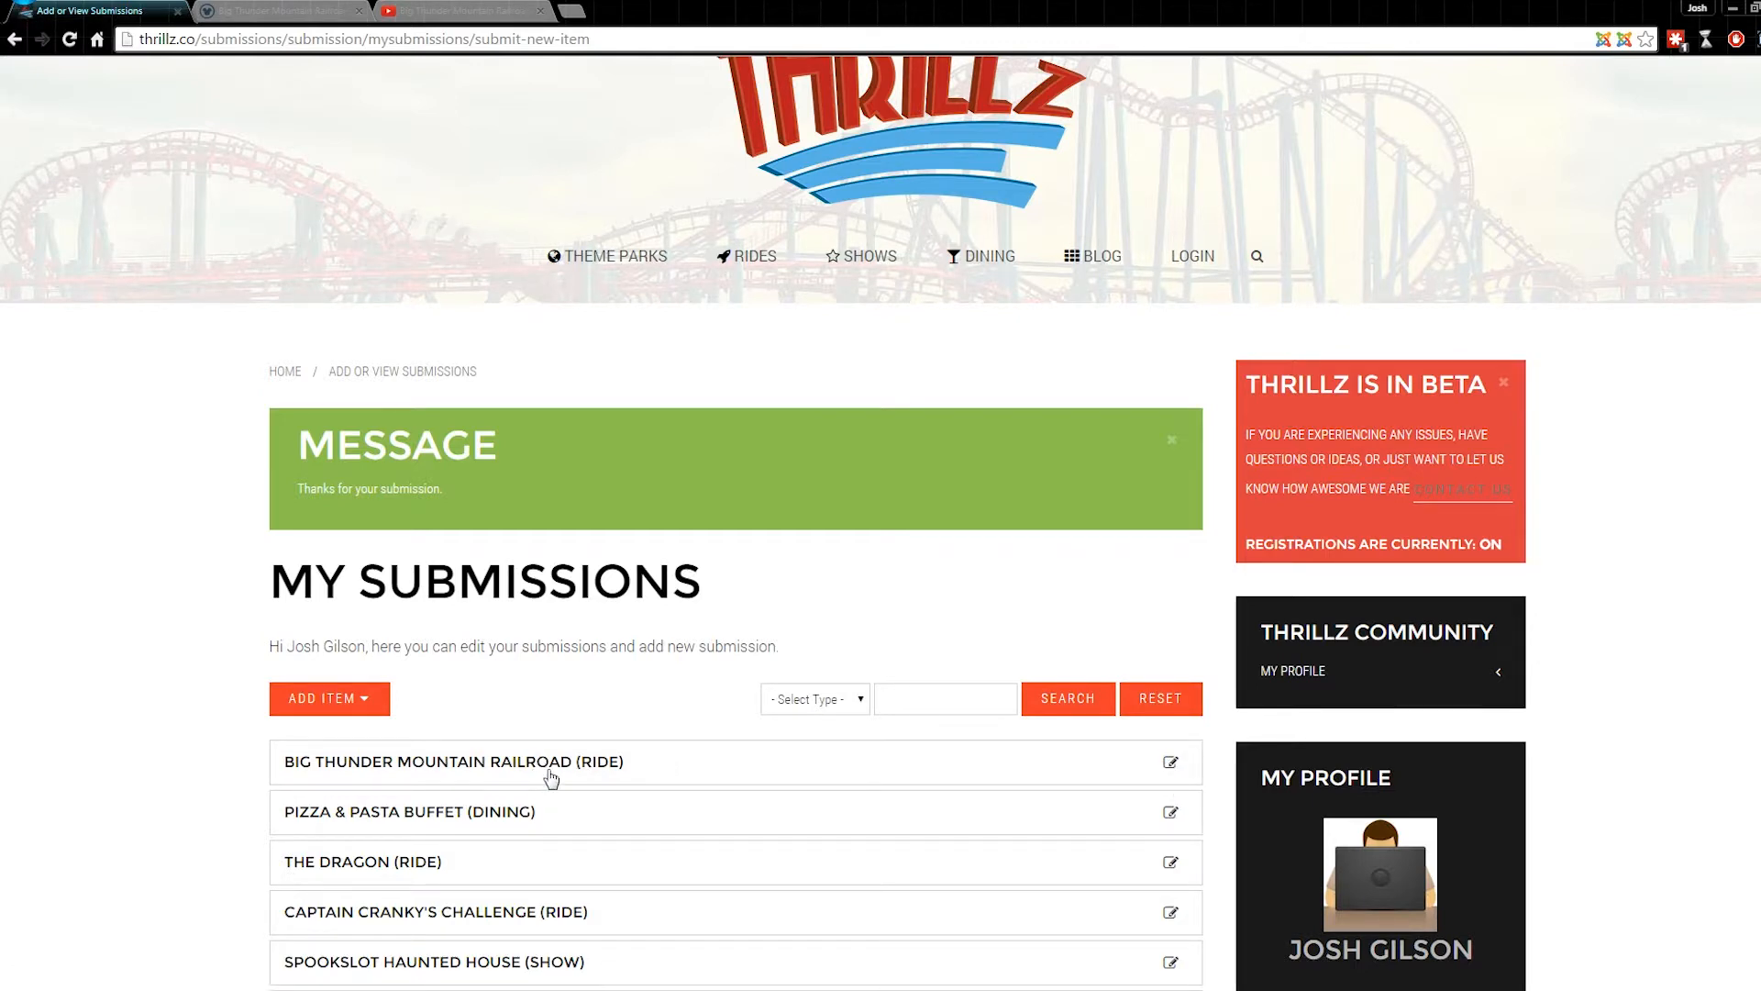
scroll(550, 778, "up", 1)
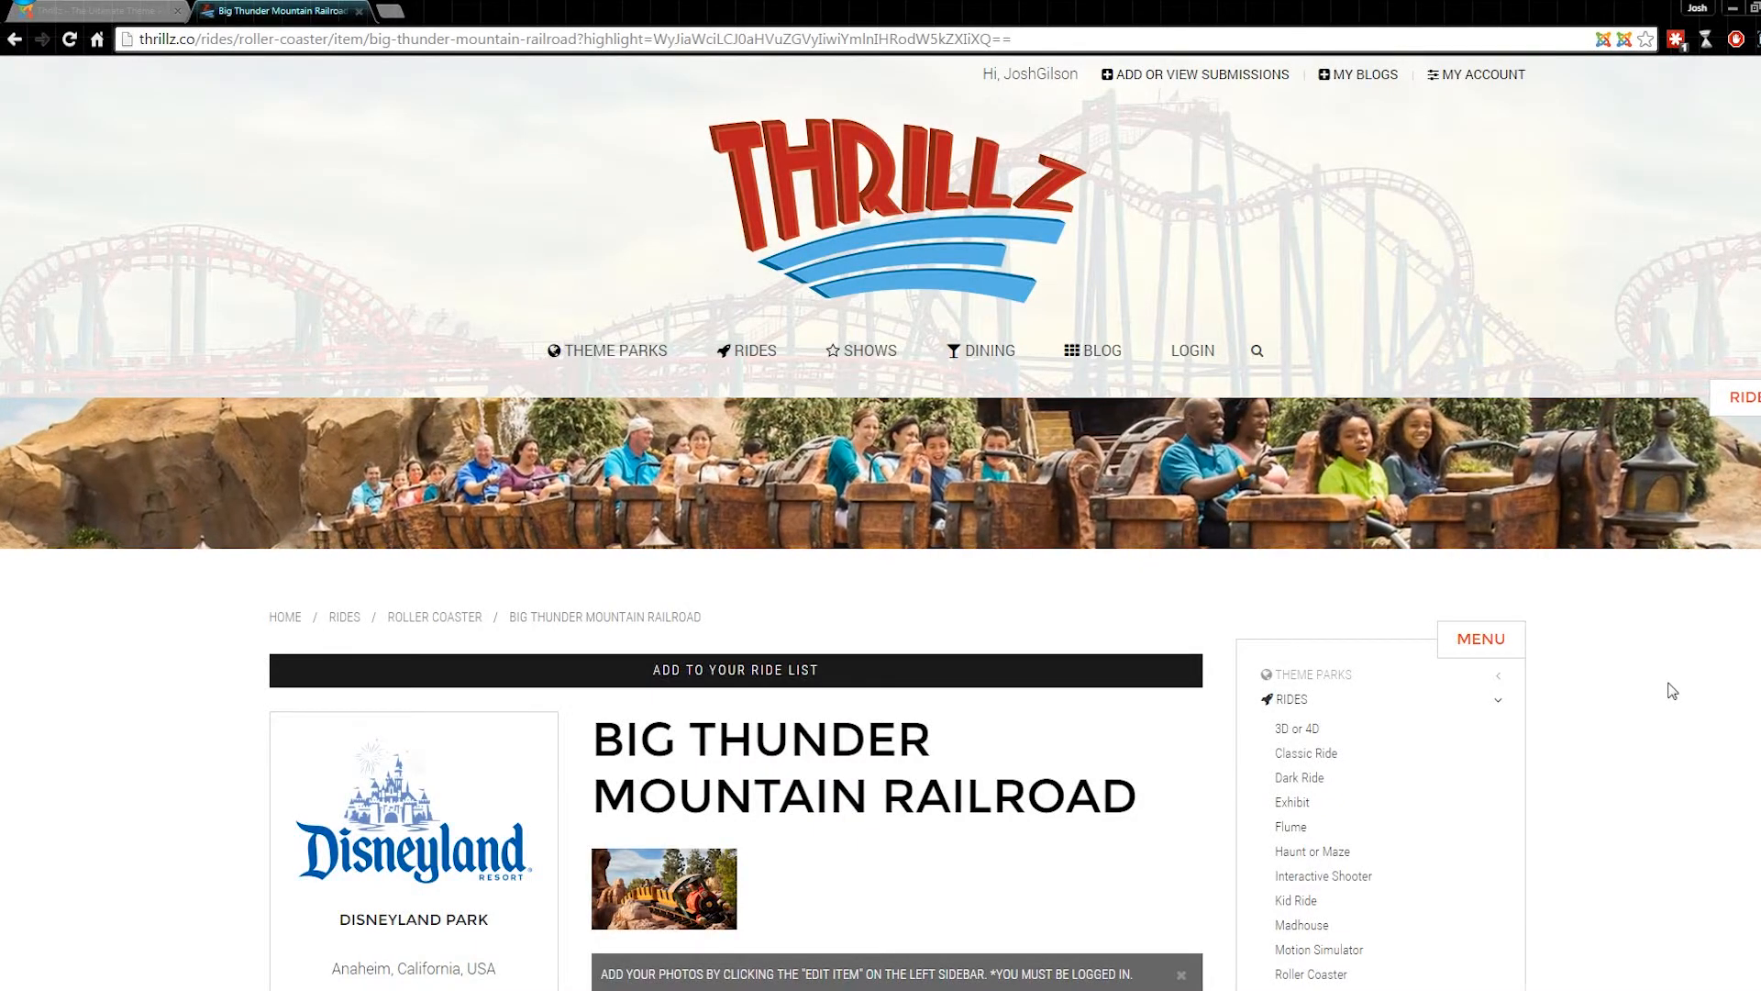
- On the published Big Thunder Mountain Railroad page, rate the ride's Awesome Level and Unique Factor somewhat below the maximum
scroll(1662, 707, "down", 3)
scroll(1662, 701, "down", 1)
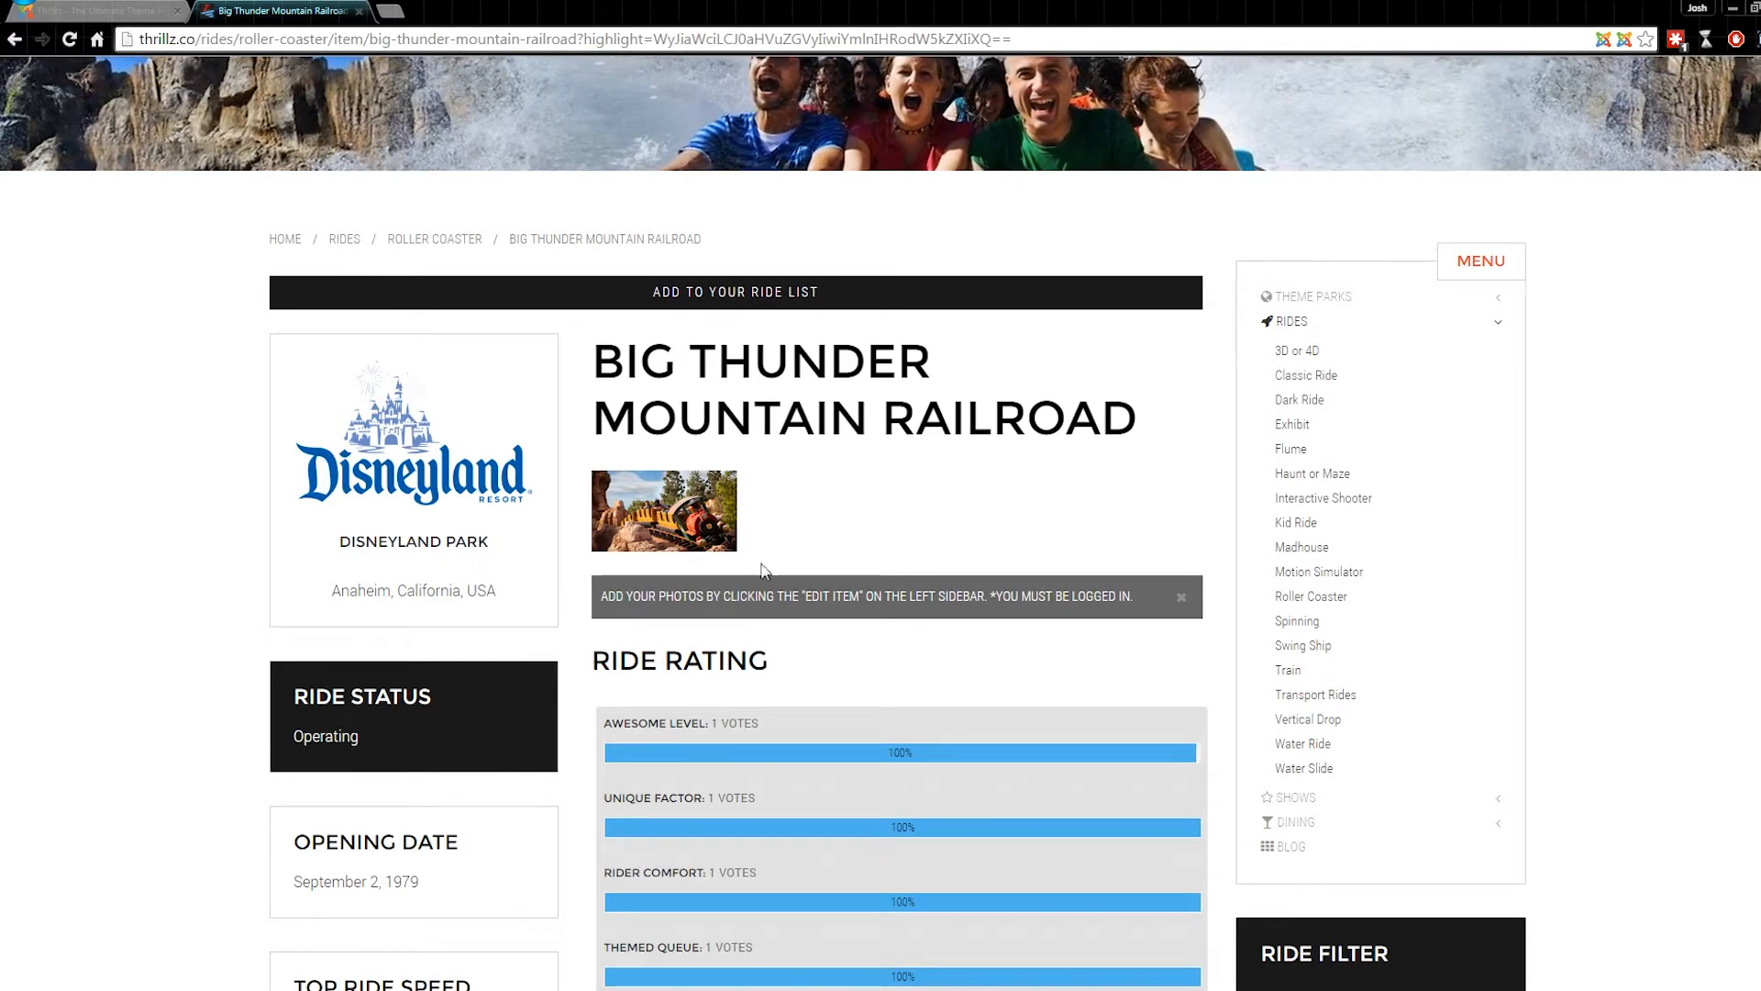
scroll(989, 479, "down", 2)
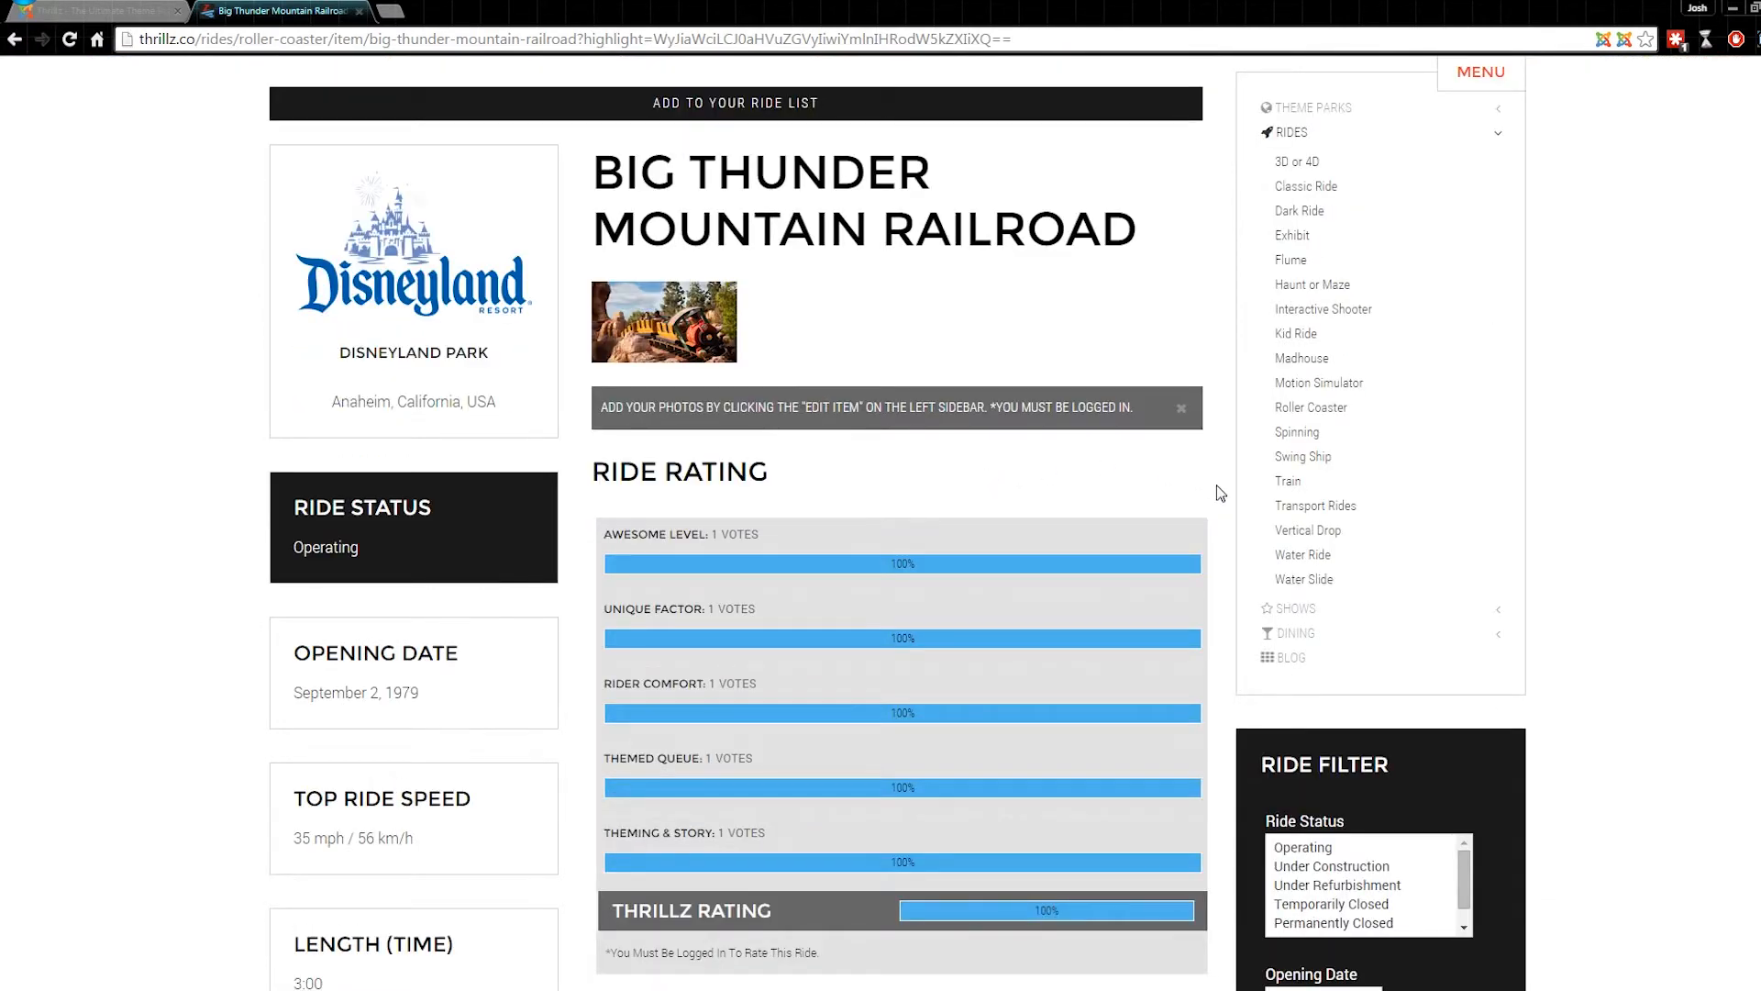
scroll(1193, 486, "down", 1)
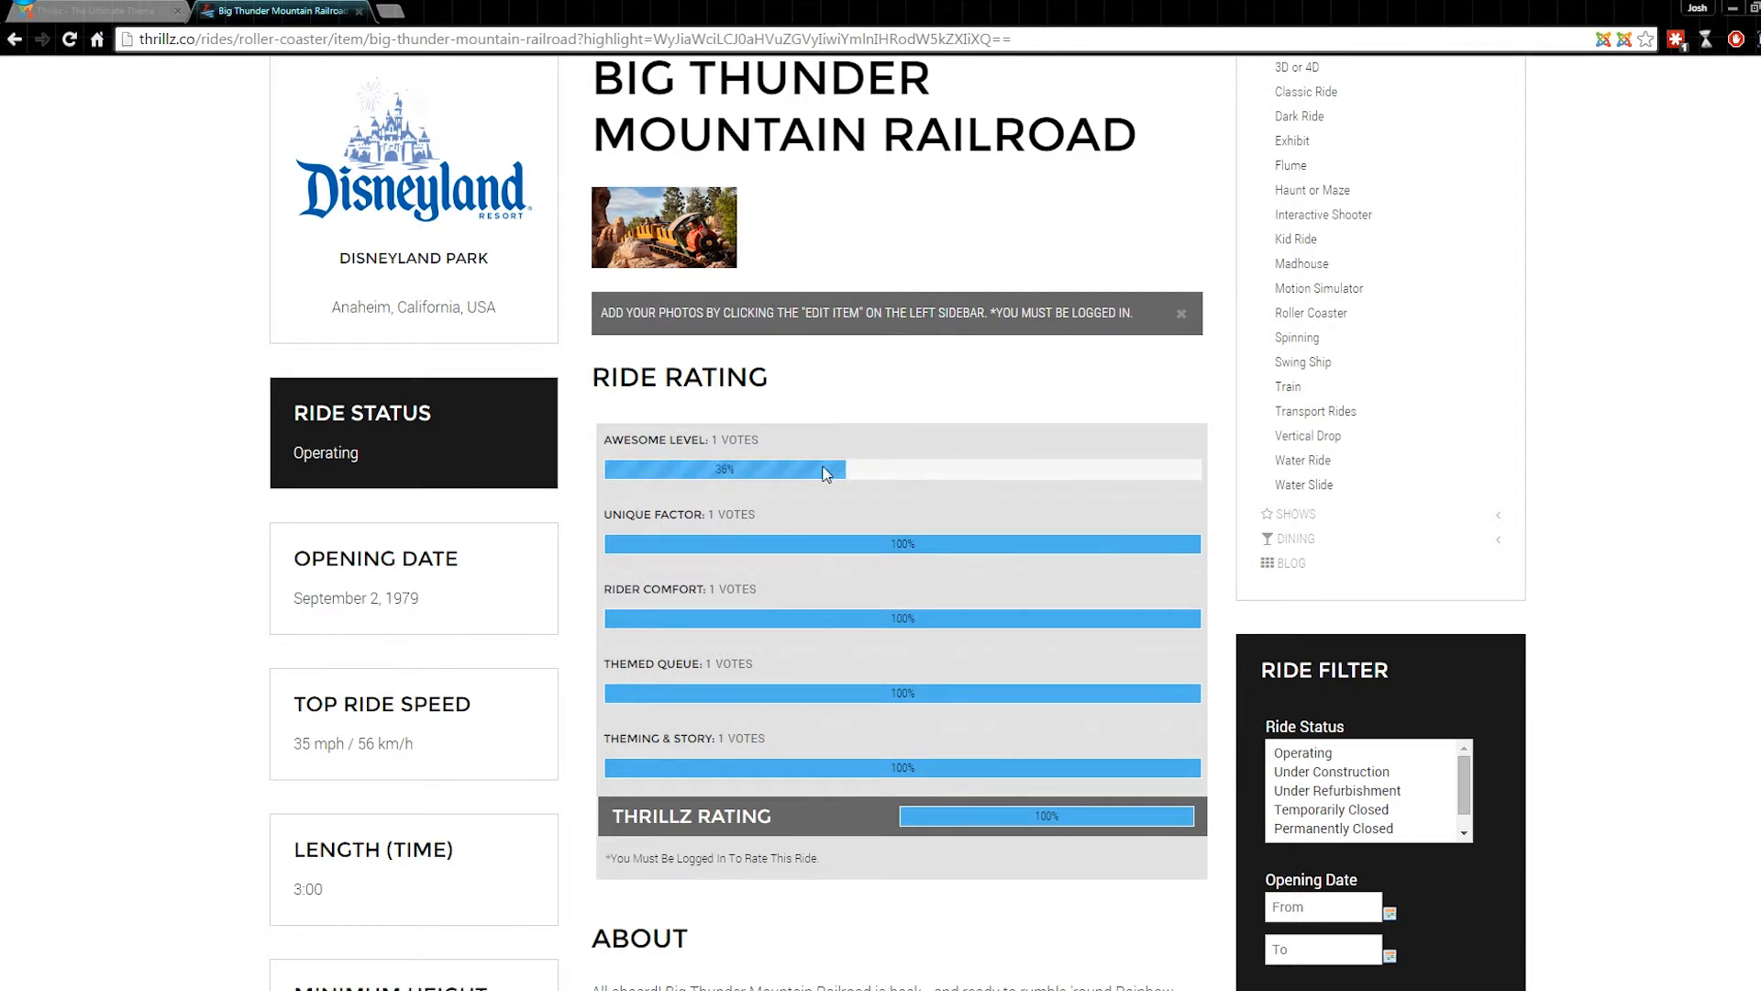
left_click(1199, 471)
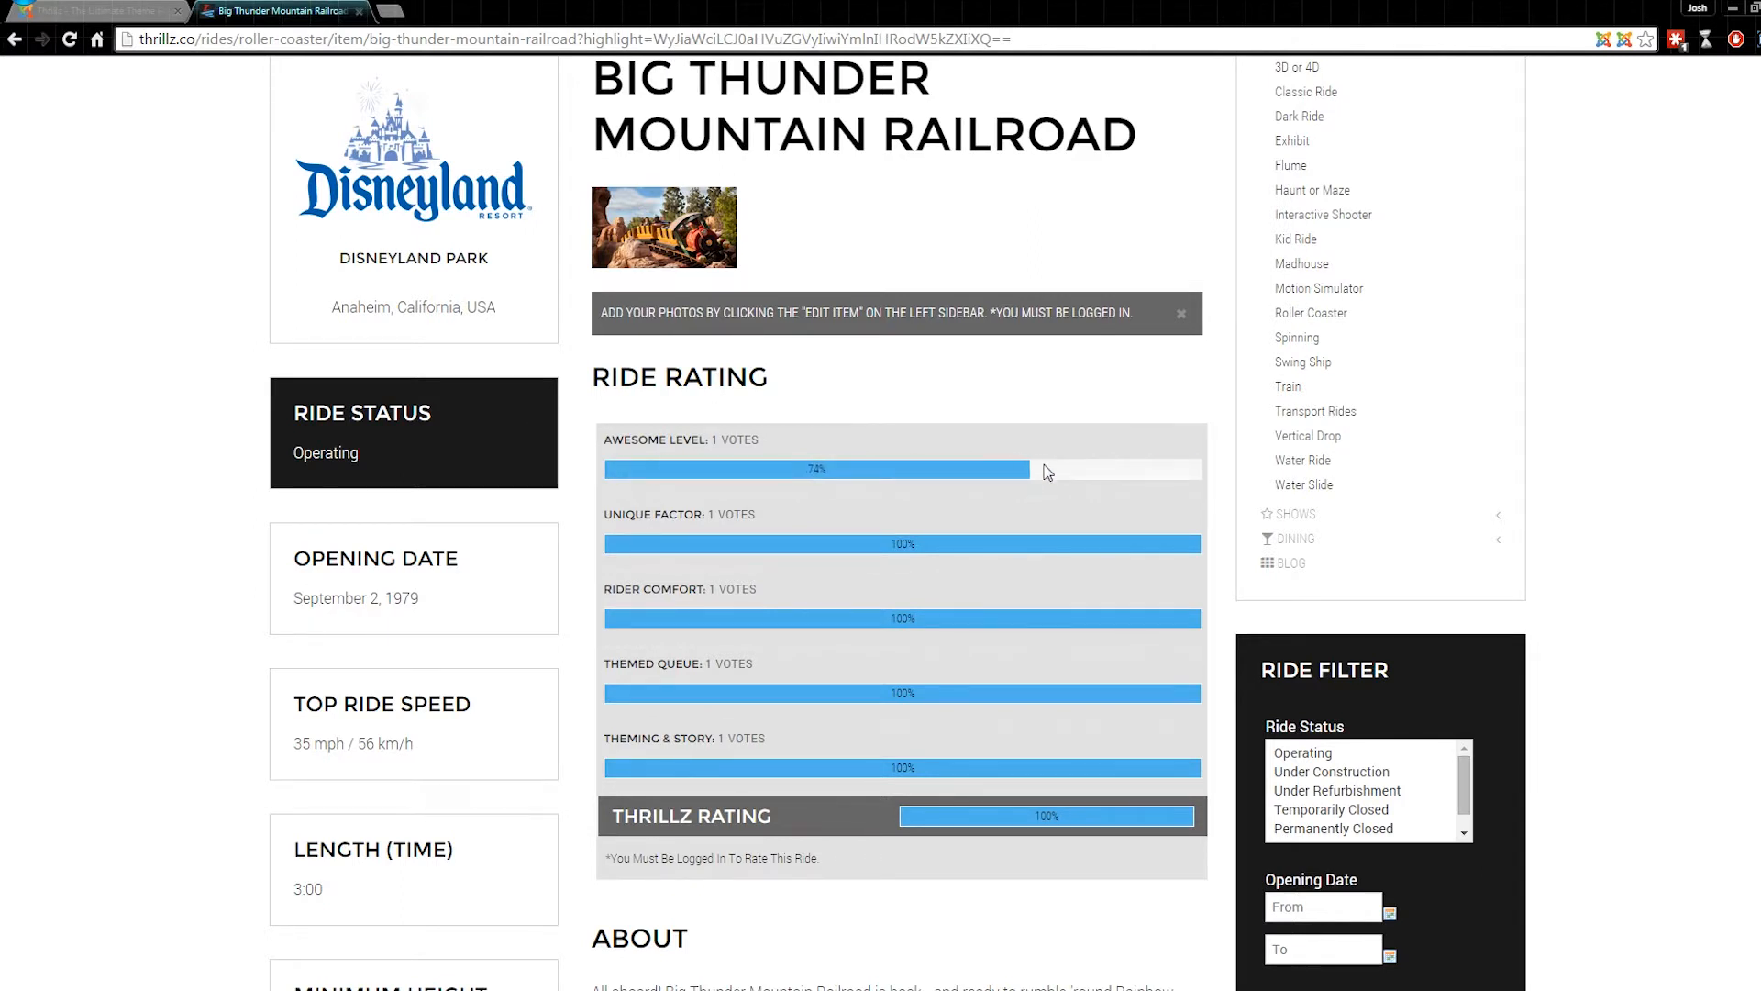
left_click(1143, 465)
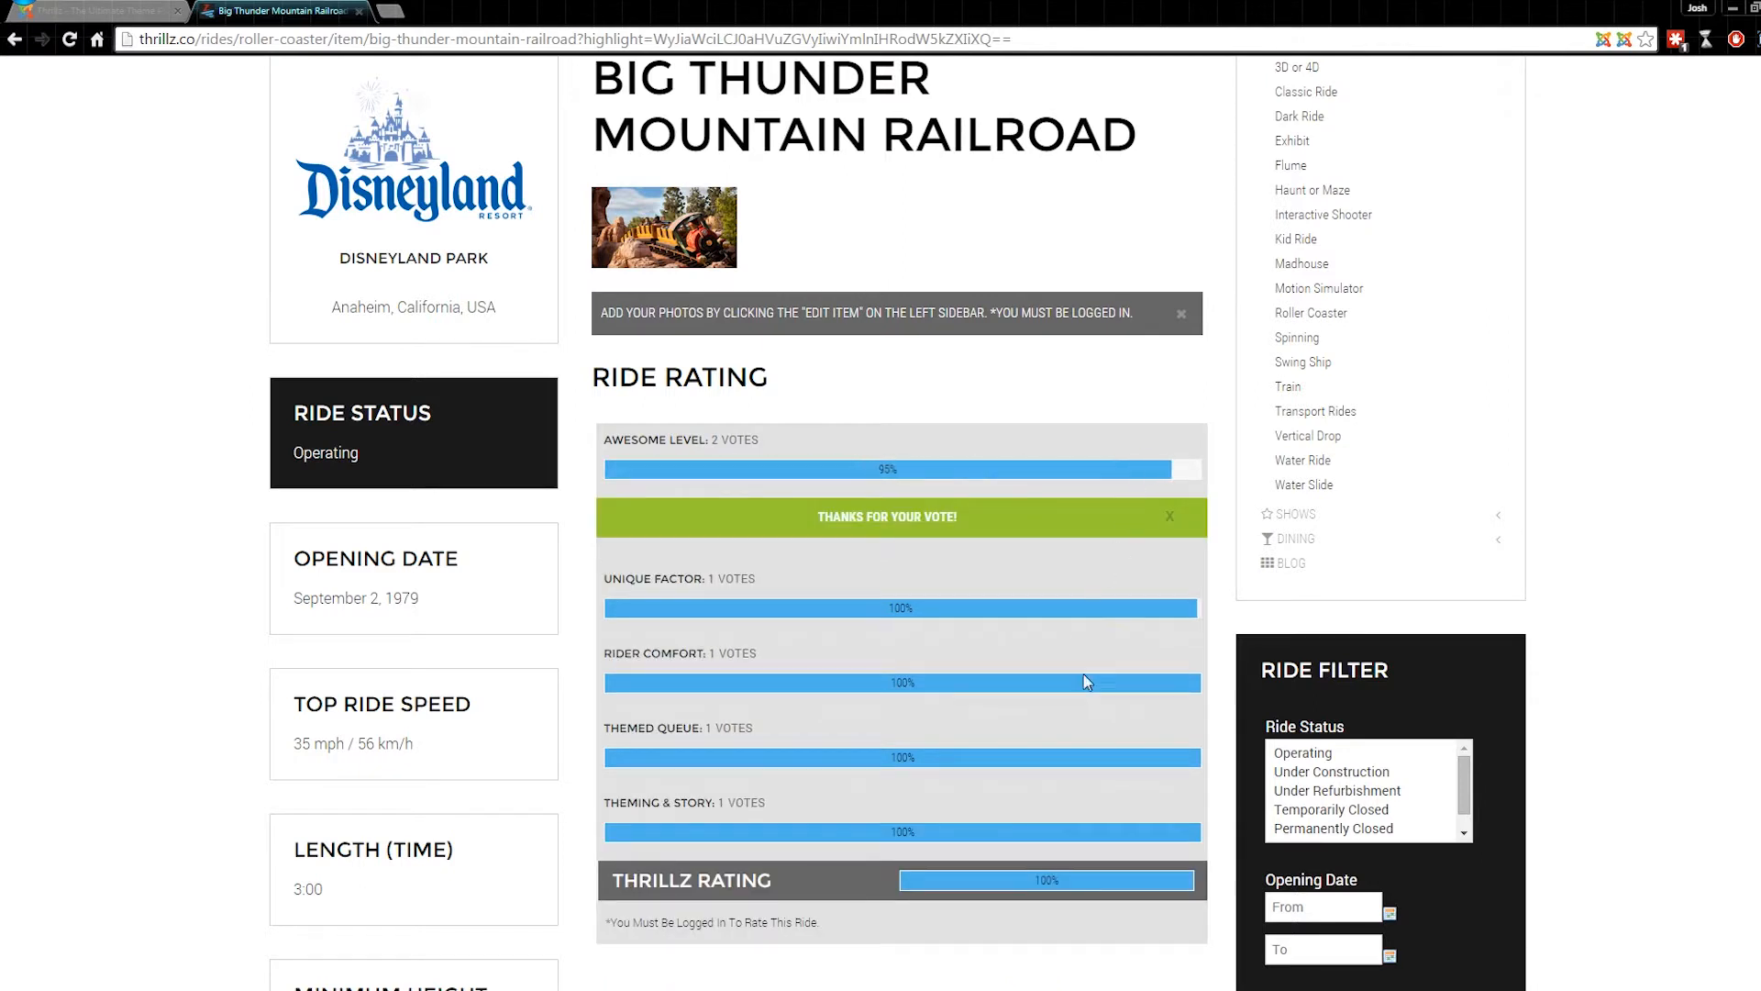
left_click(1083, 609)
- Rate the ride's Rider Comfort lower than its Unique Factor
scroll(1084, 643, "down", 1)
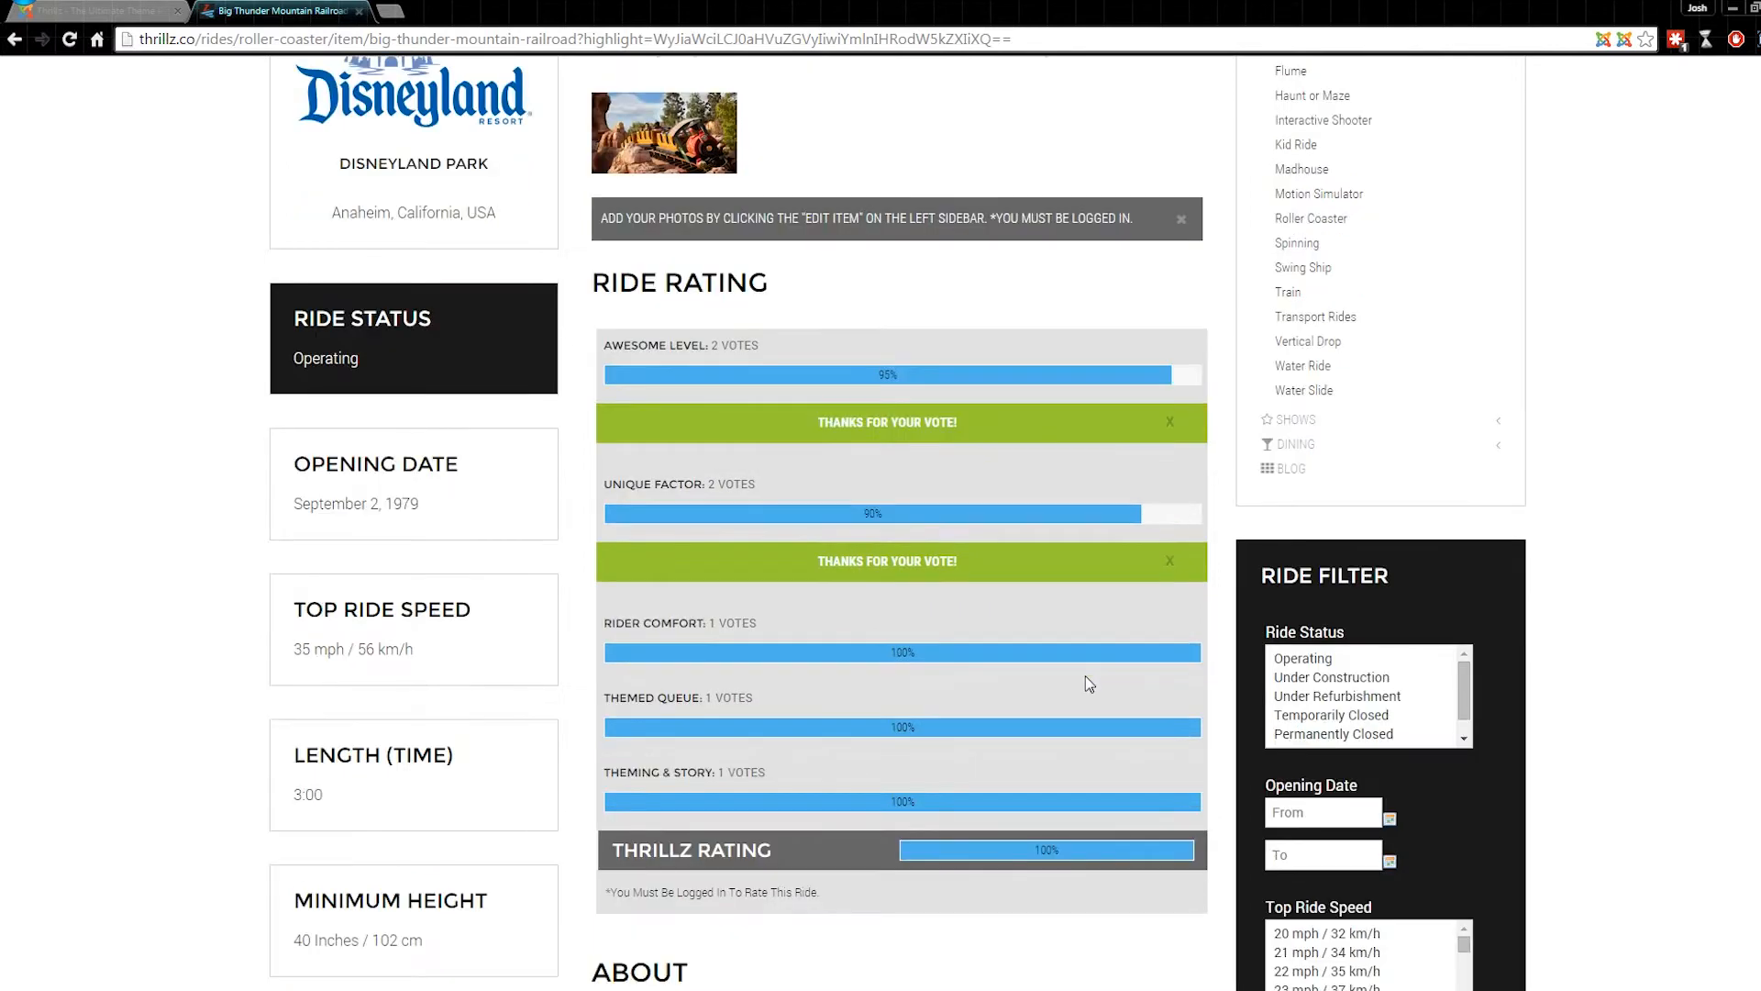
scroll(1086, 675, "down", 1)
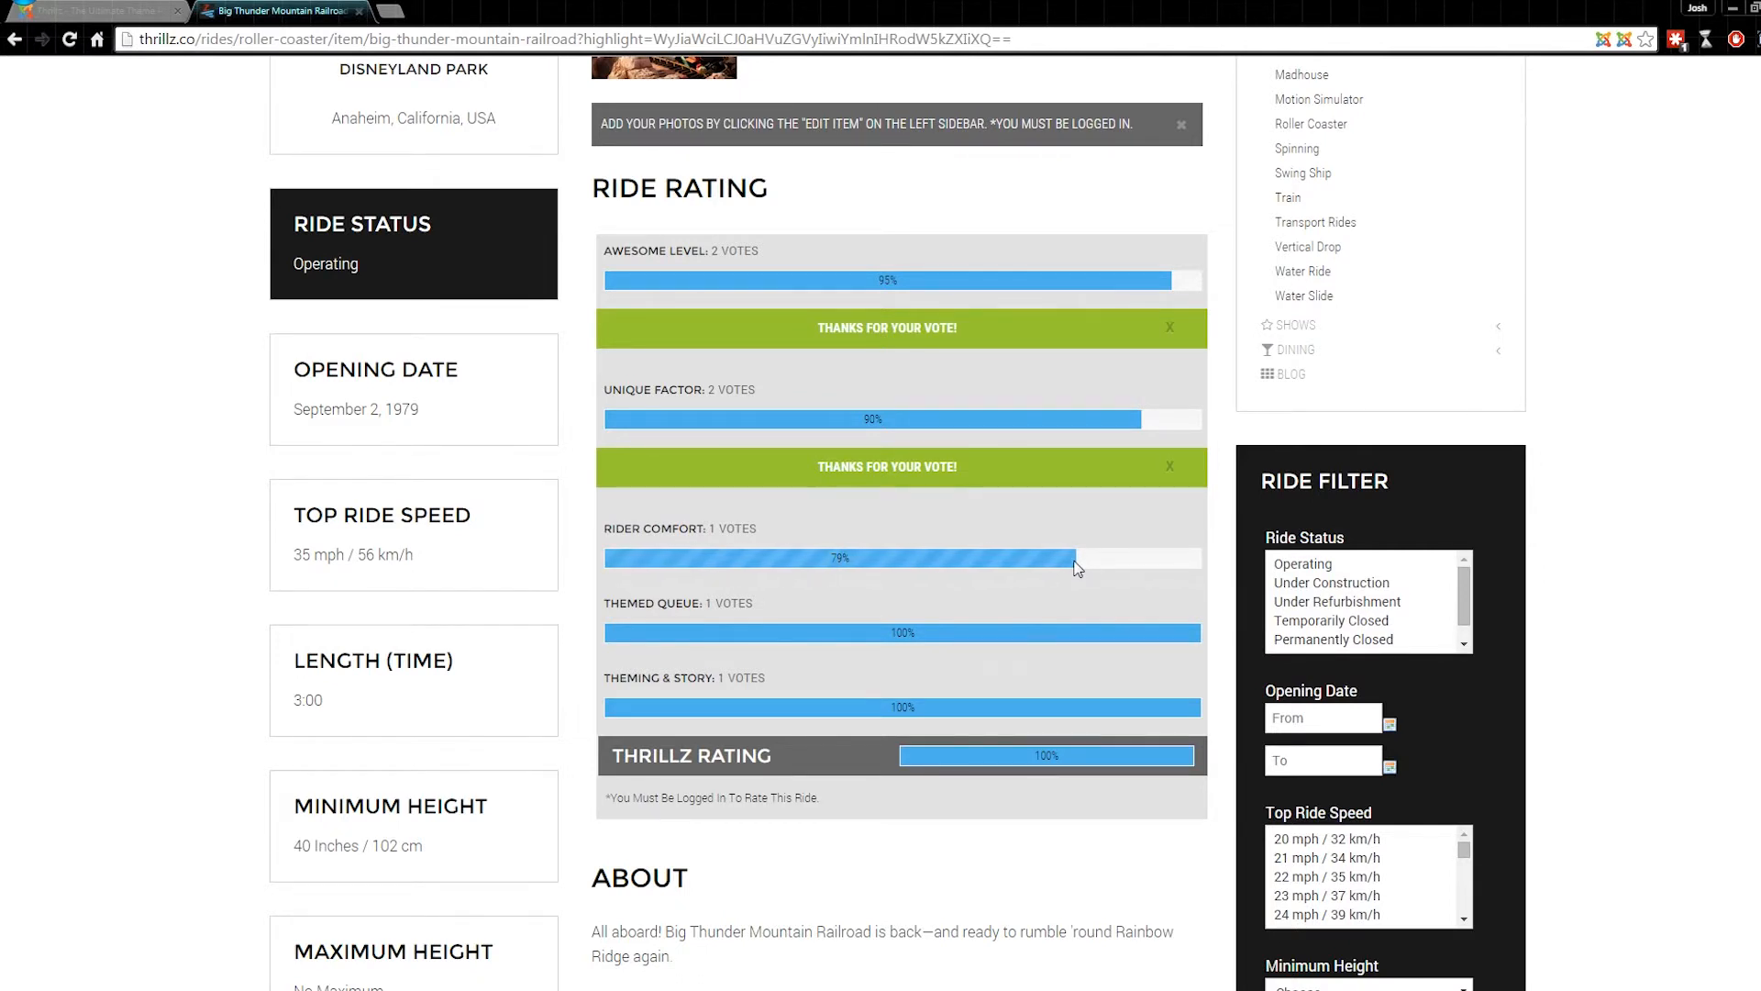
left_click(1023, 565)
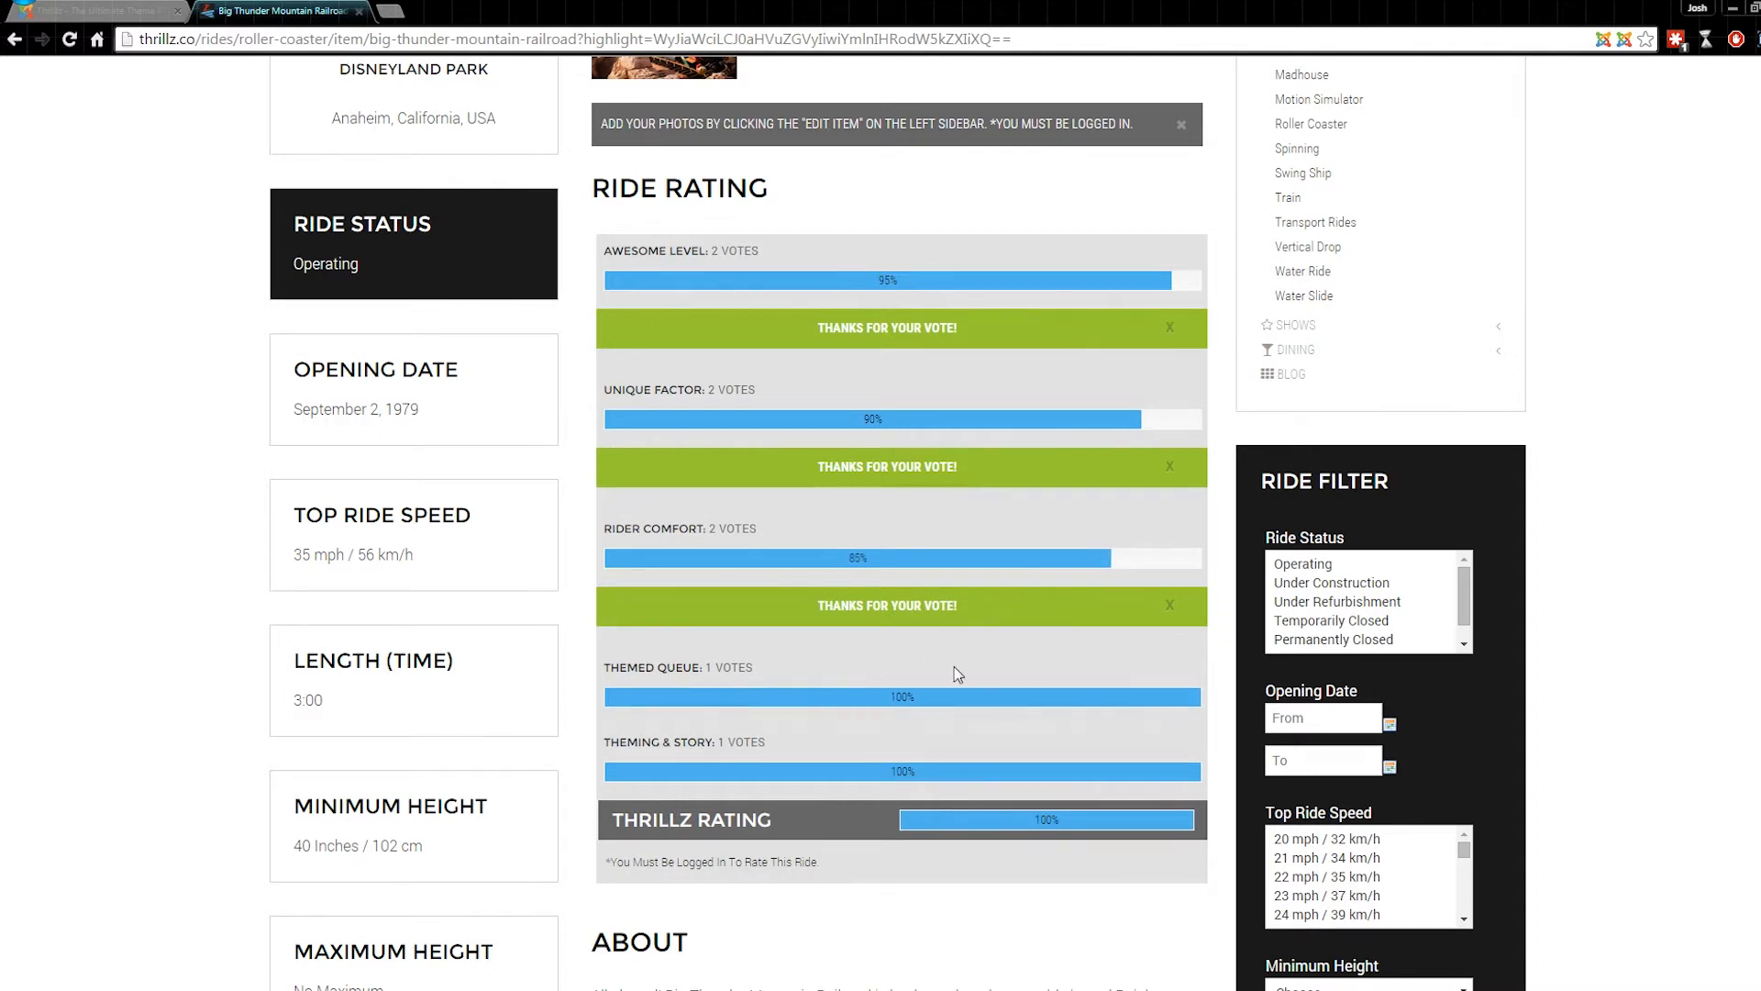
- Rate Themed Queue and Theming & Story at 100%, and reload the page to refresh the overall Thrillz Rating
left_click(954, 697)
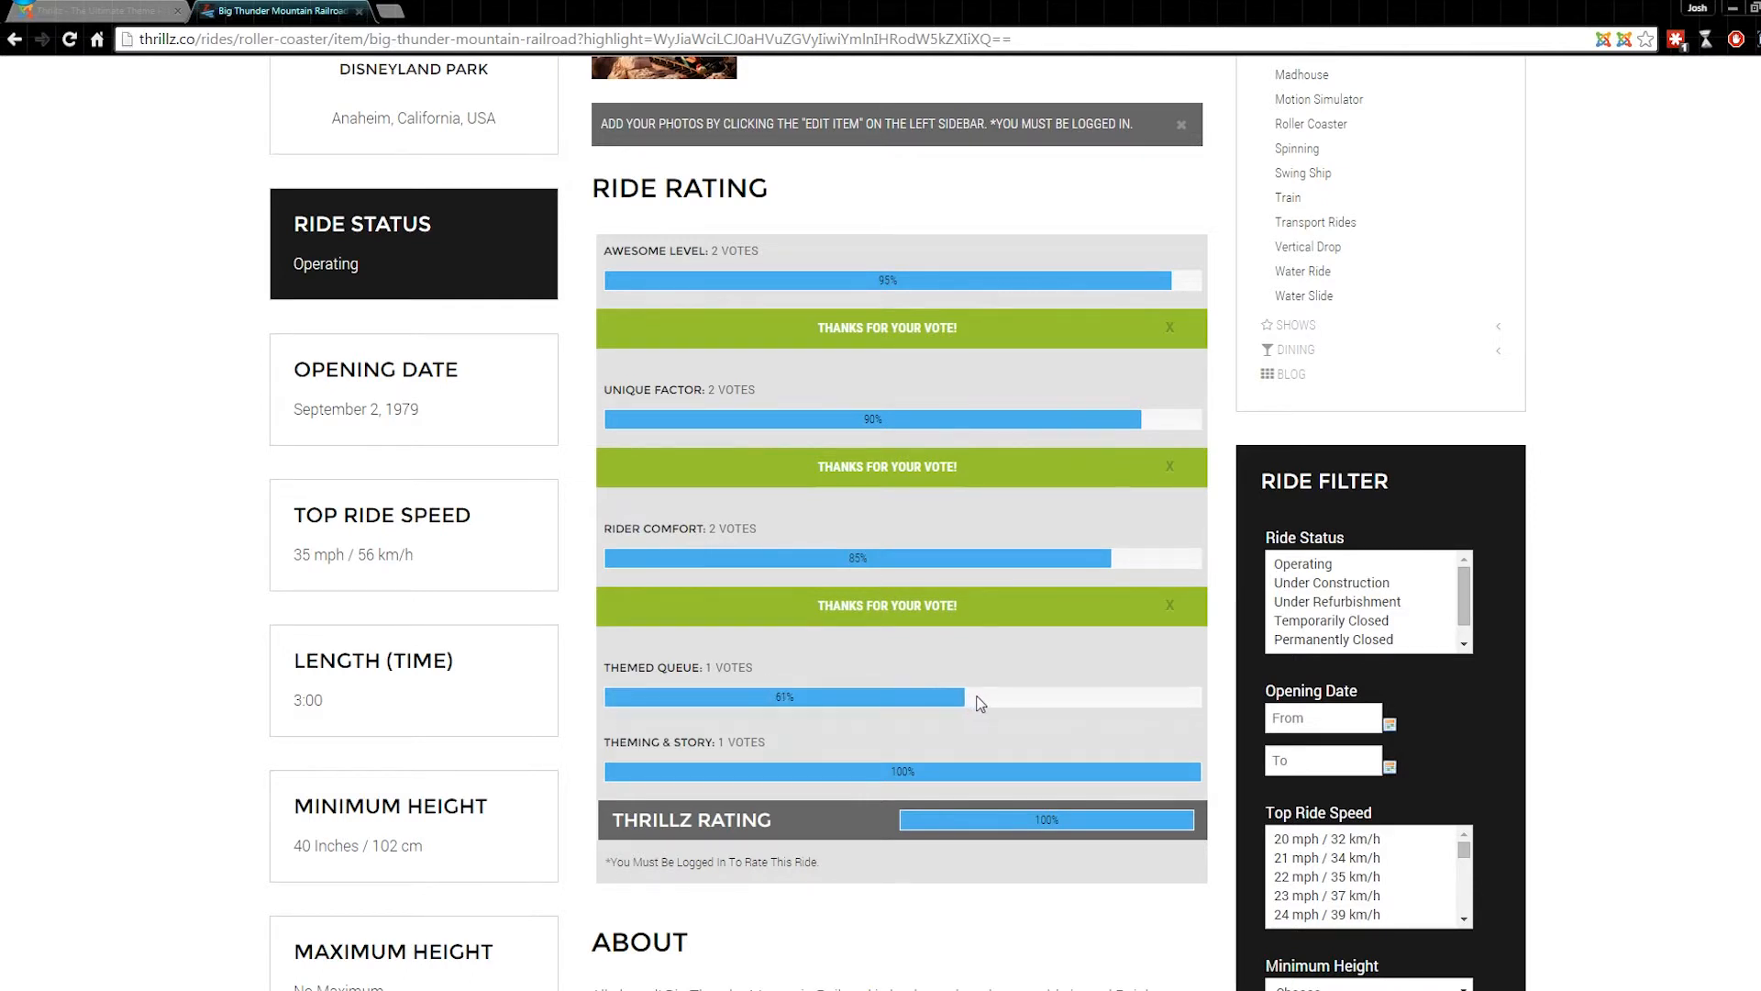
left_click(981, 701)
left_click(1200, 701)
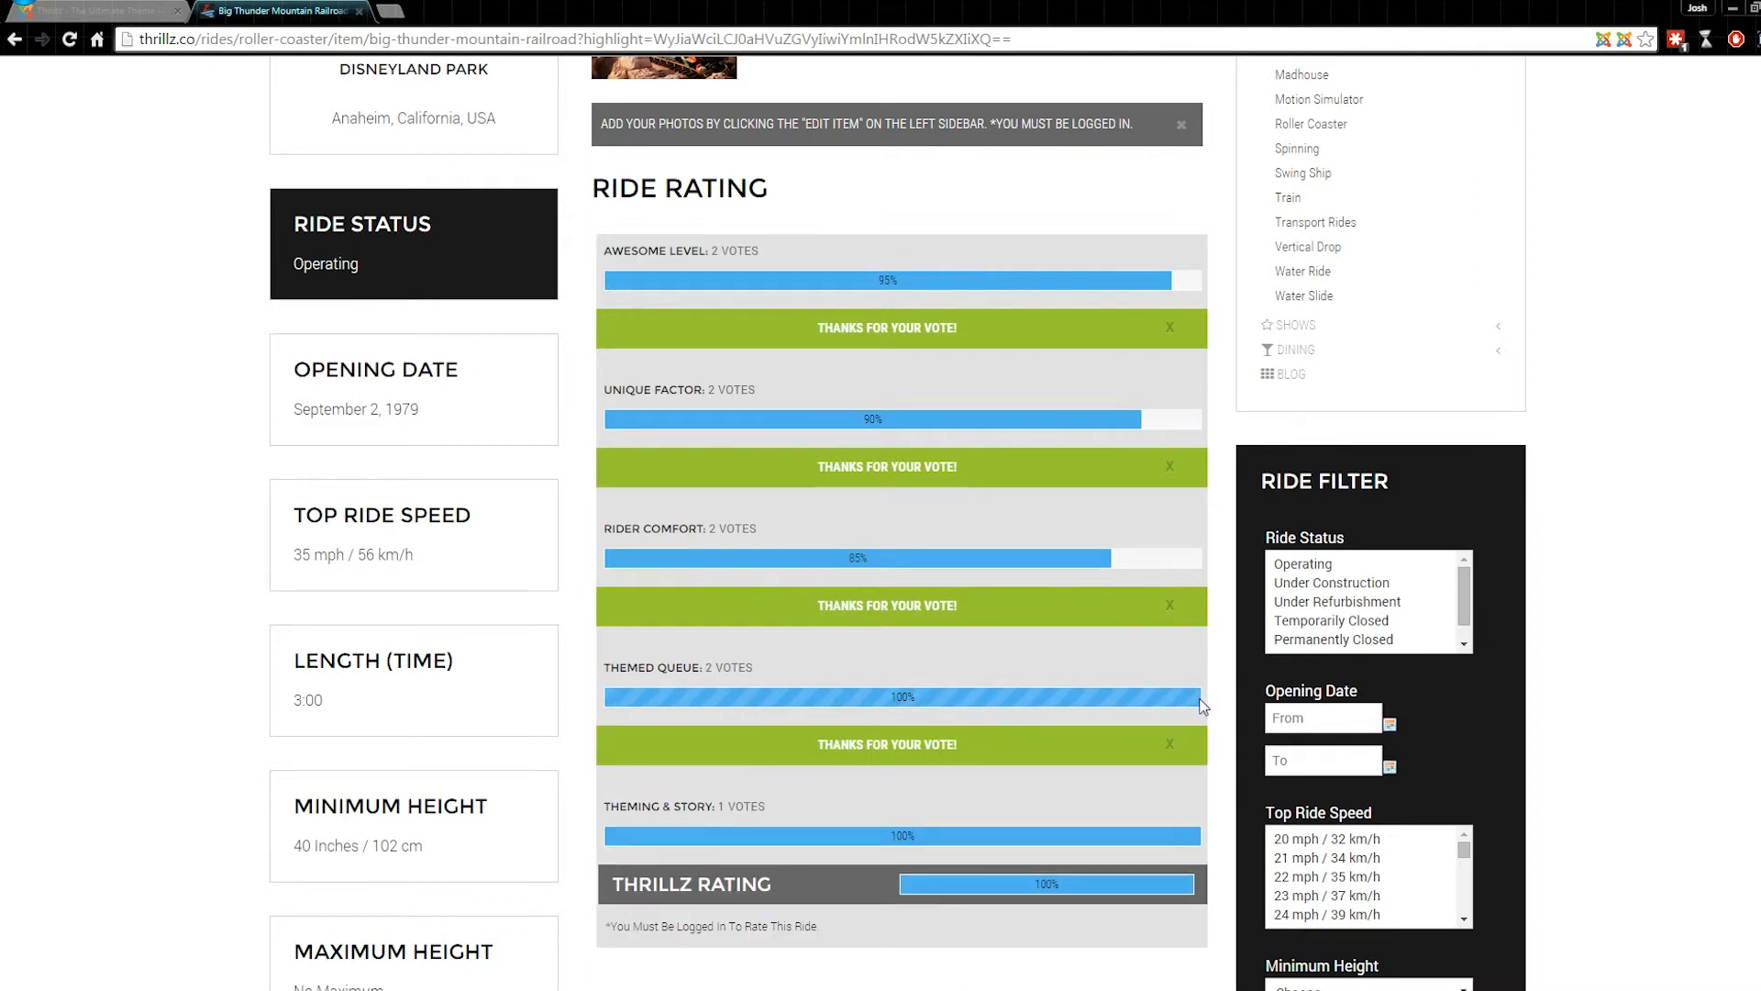
scroll(1203, 714, "down", 1)
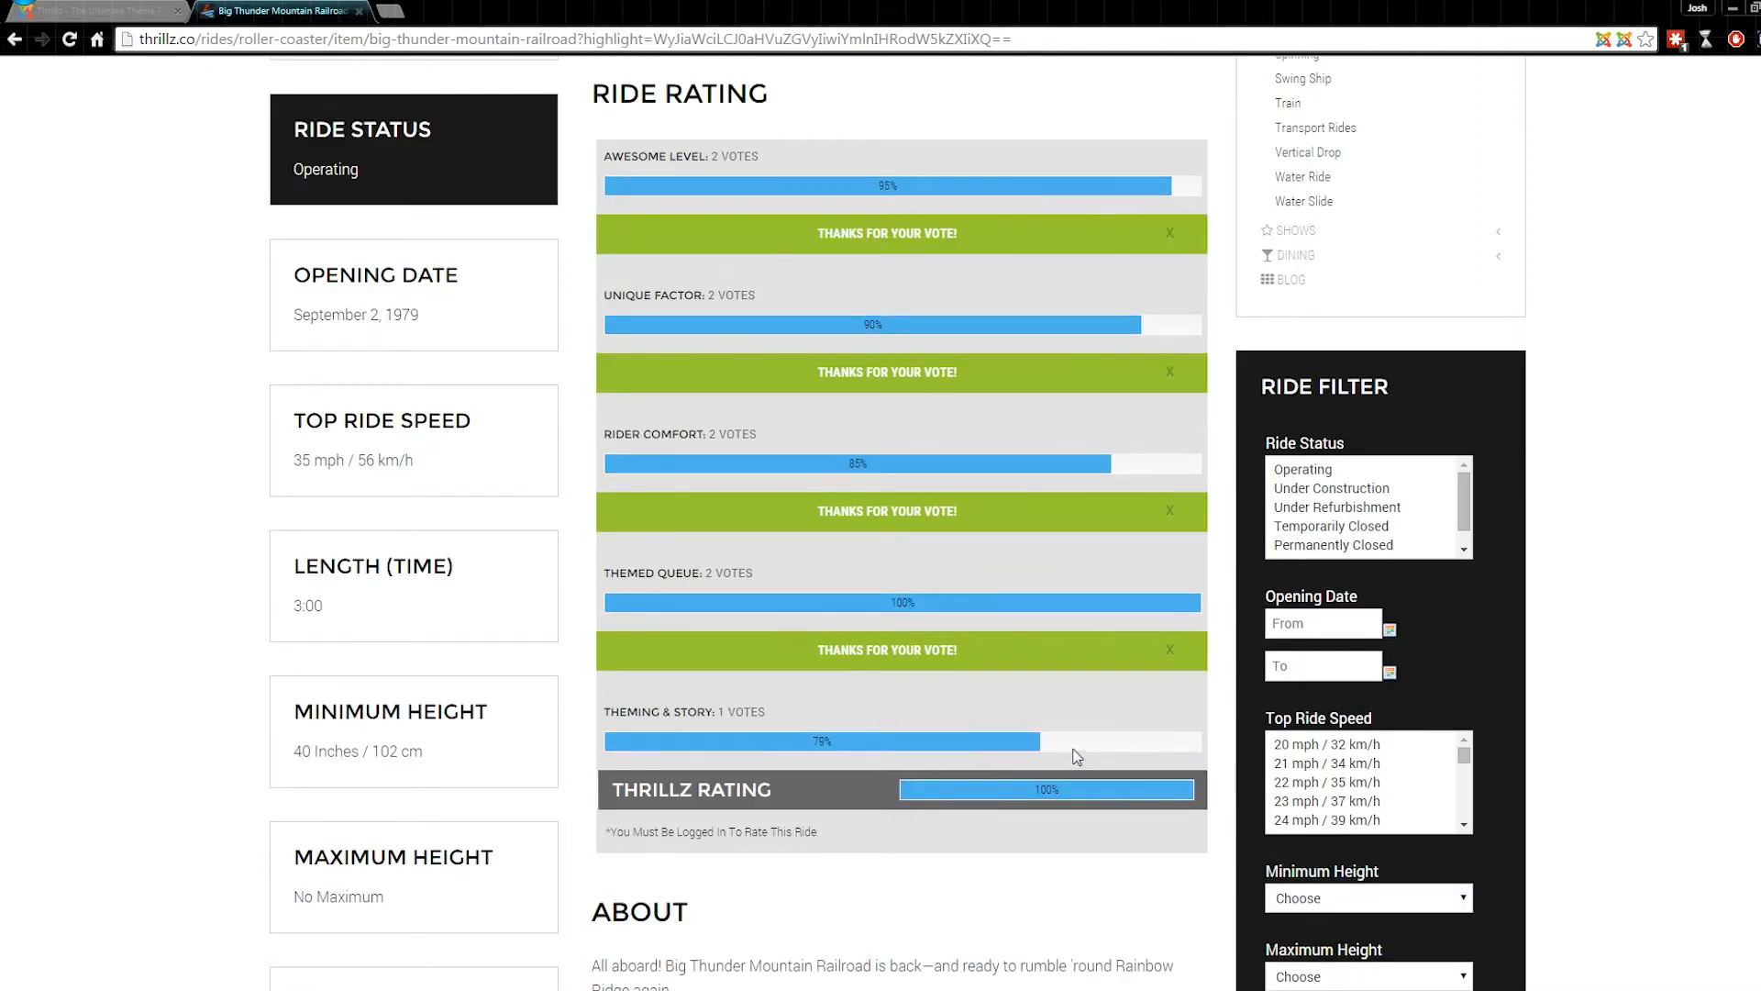
left_click(1199, 742)
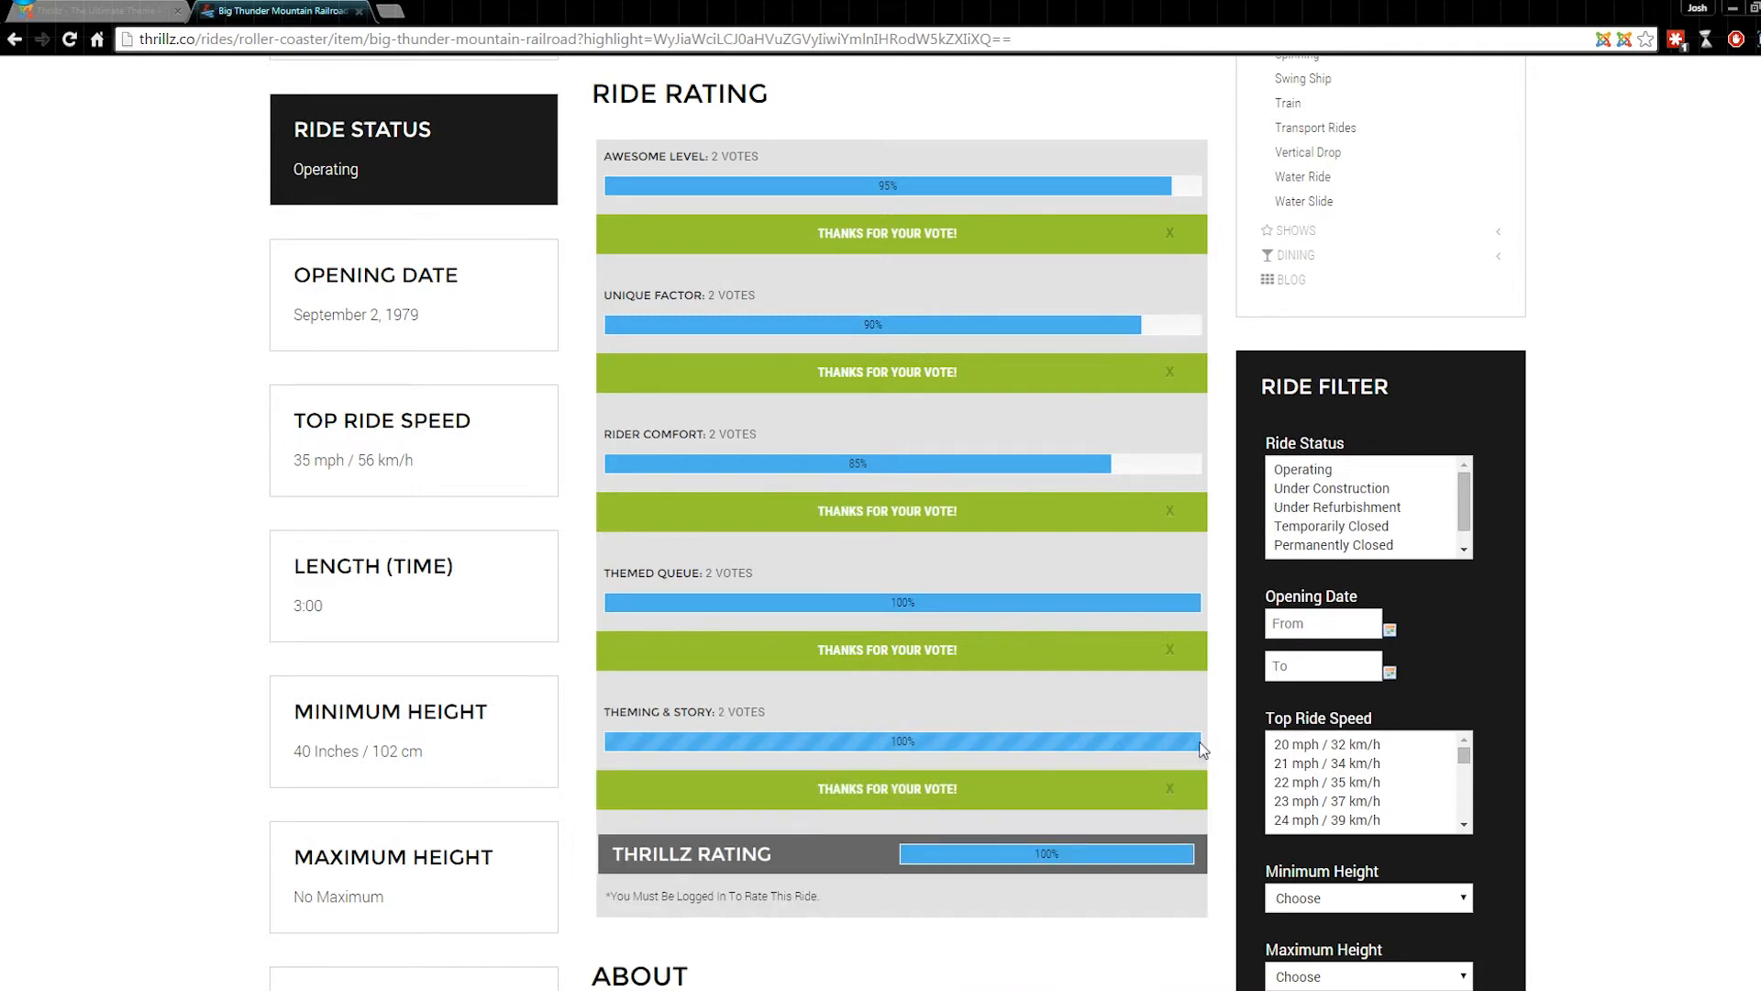
scroll(1216, 761, "down", 2)
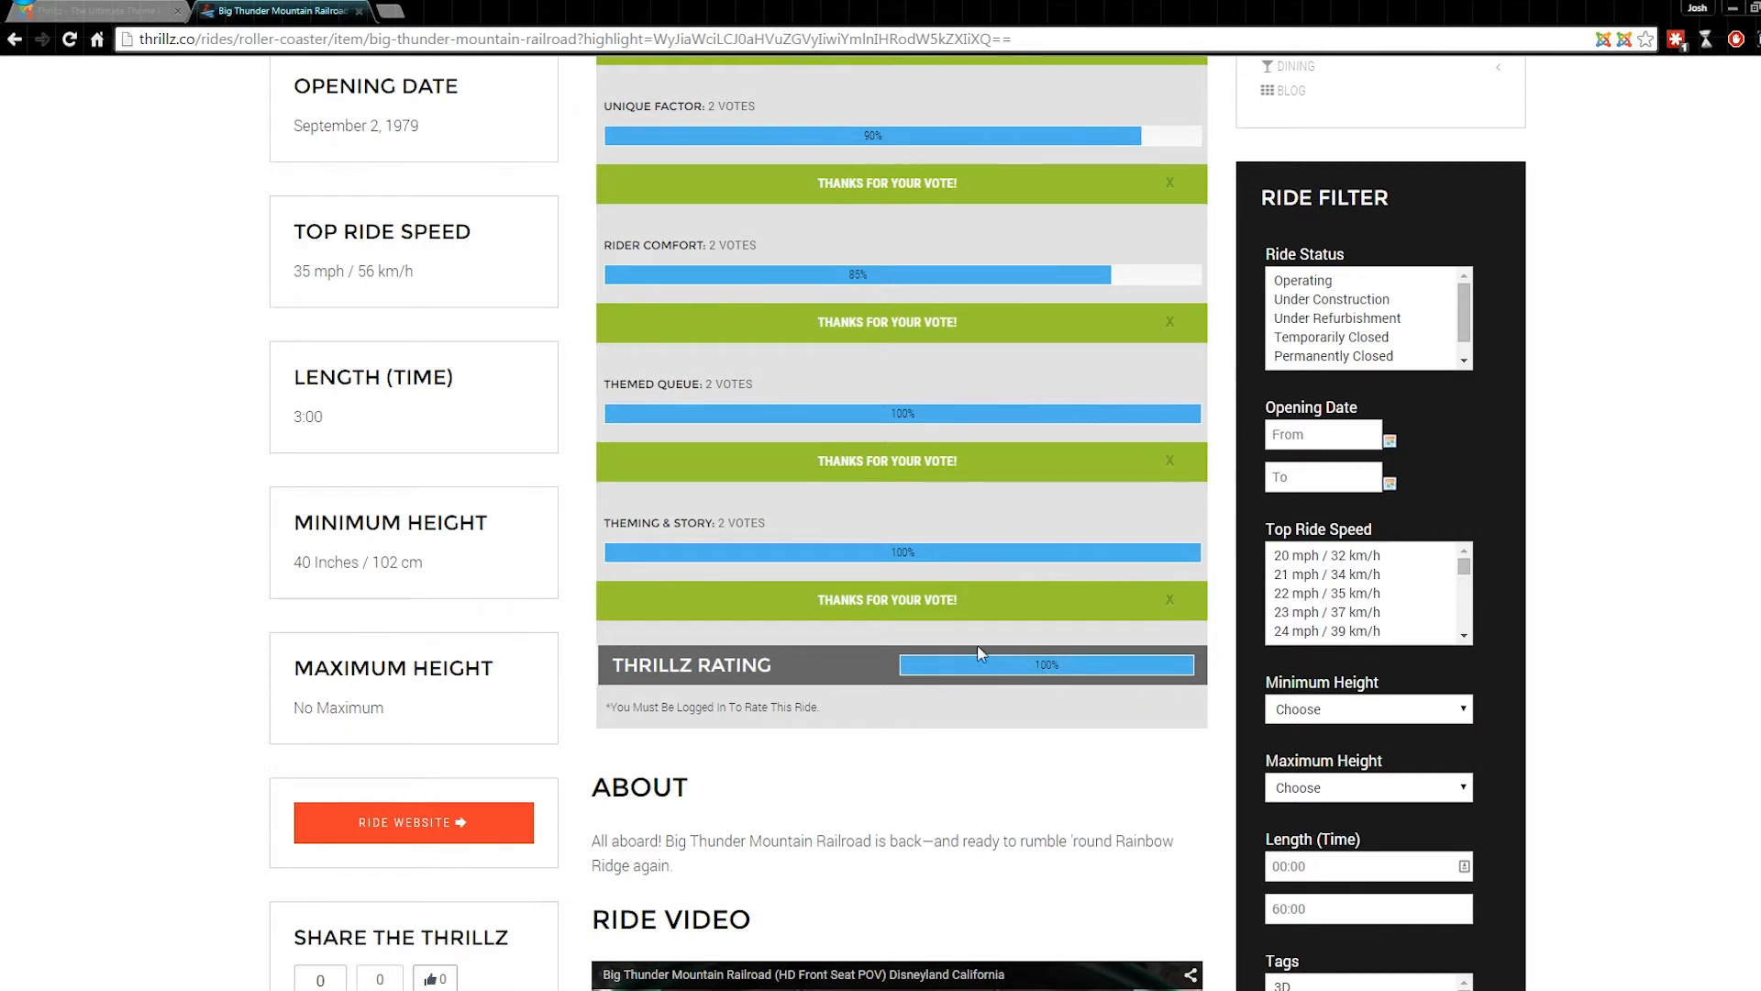
left_click(69, 39)
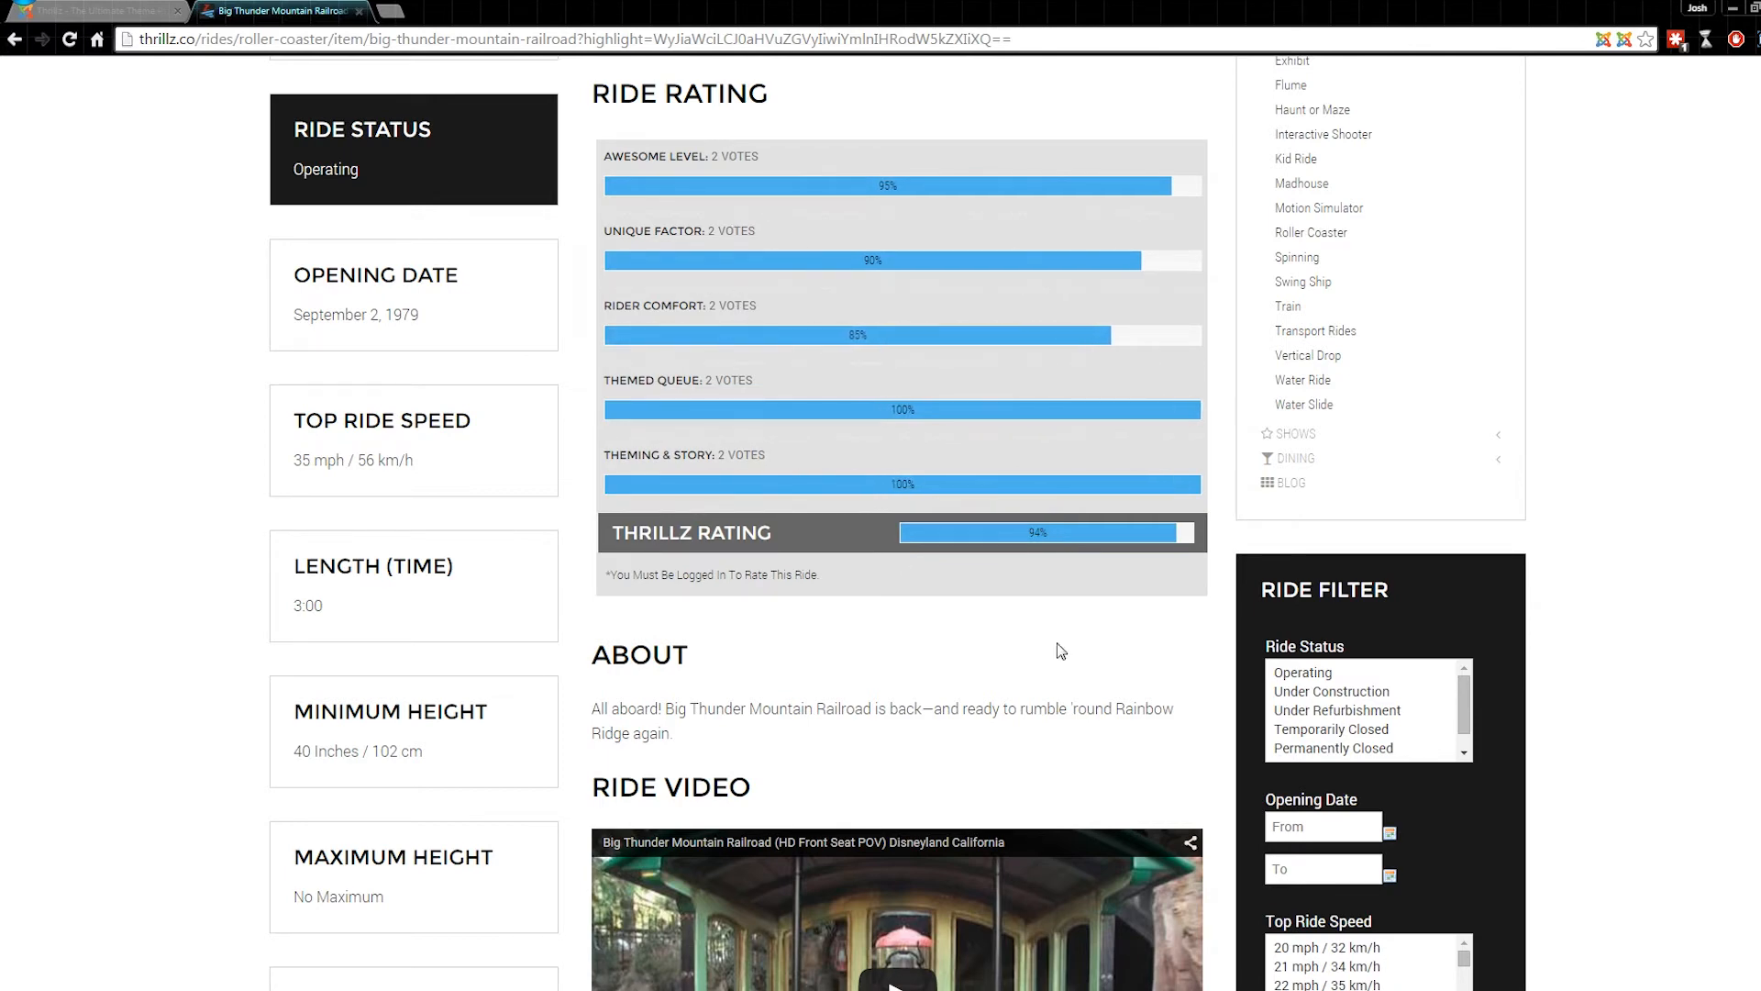
- Examine the published ride page, including its description, ride video, details, tags, Edit Item link and review section
scroll(1061, 650, "down", 5)
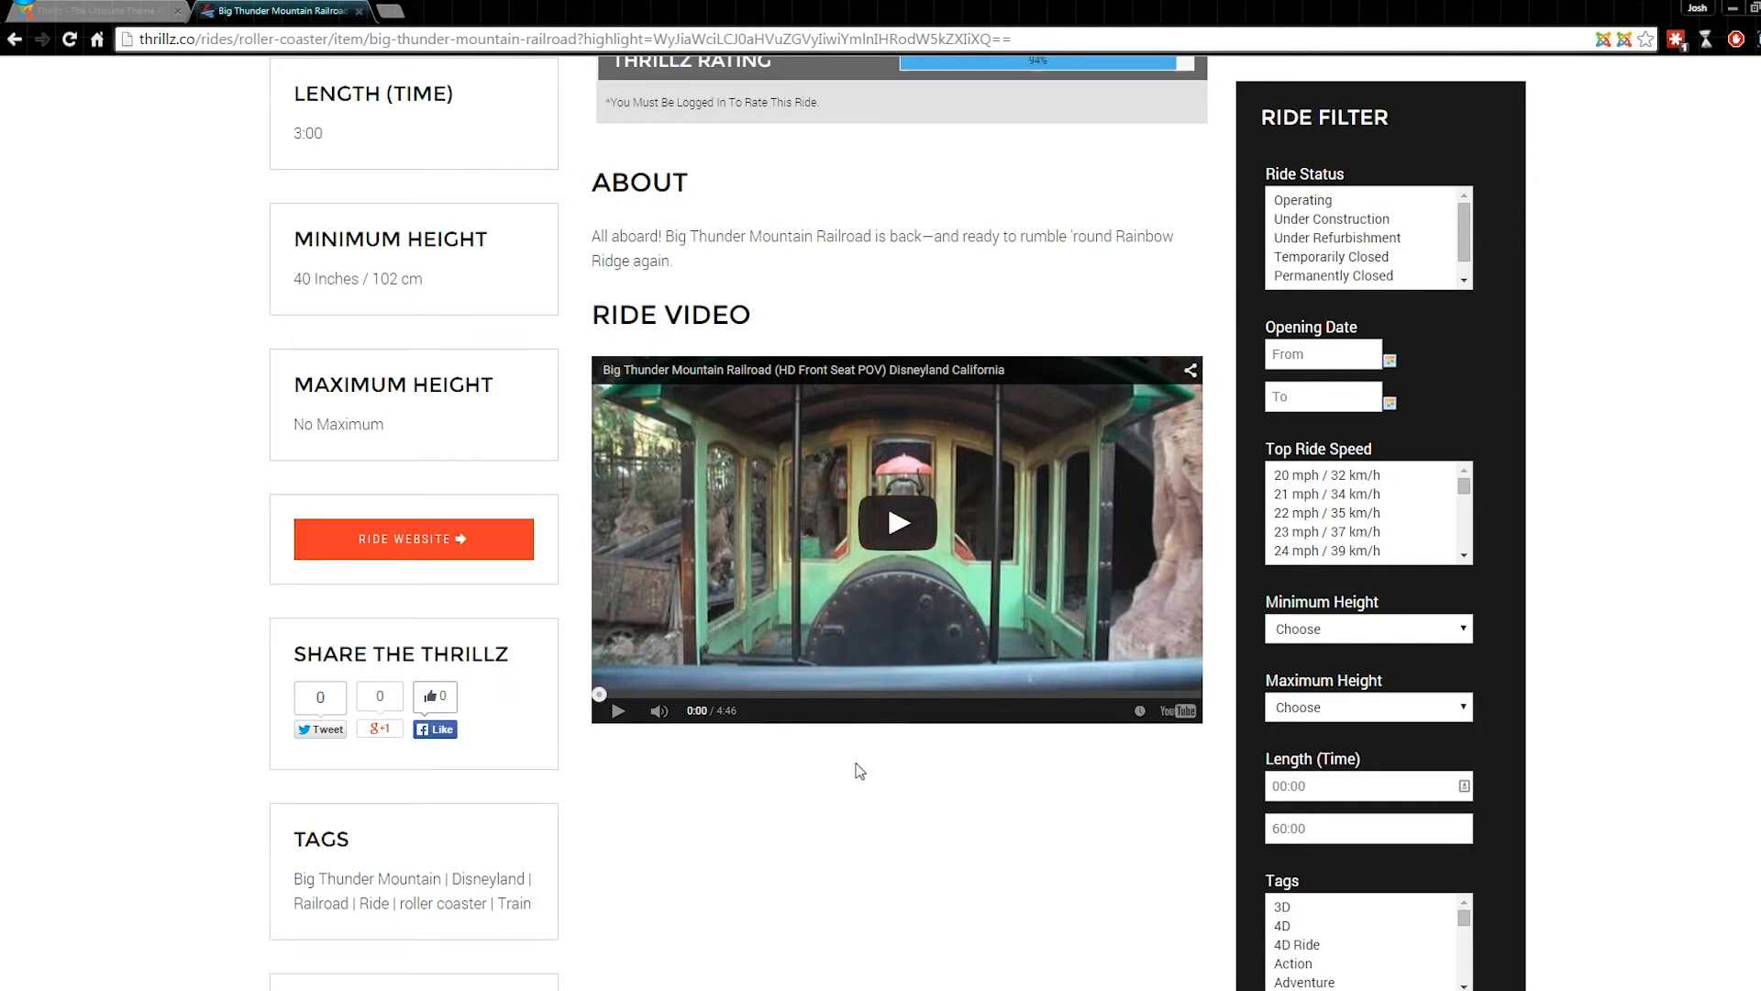
scroll(860, 770, "down", 7)
scroll(862, 767, "down", 4)
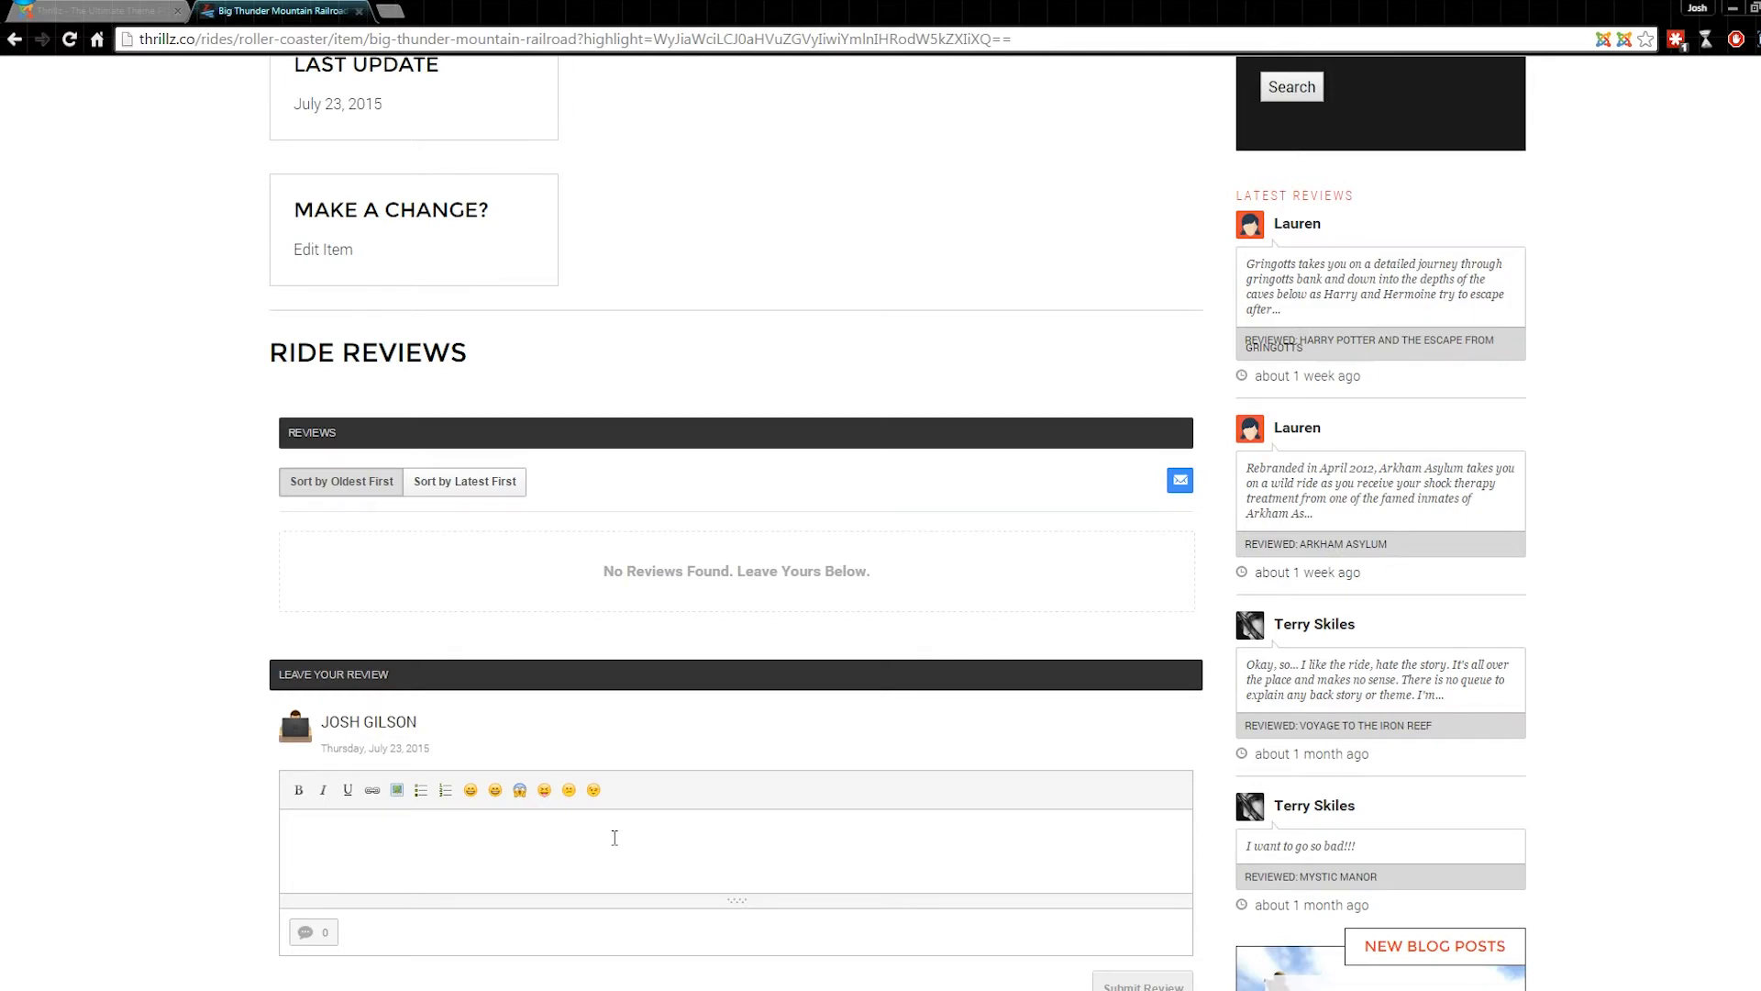
scroll(618, 833, "down", 3)
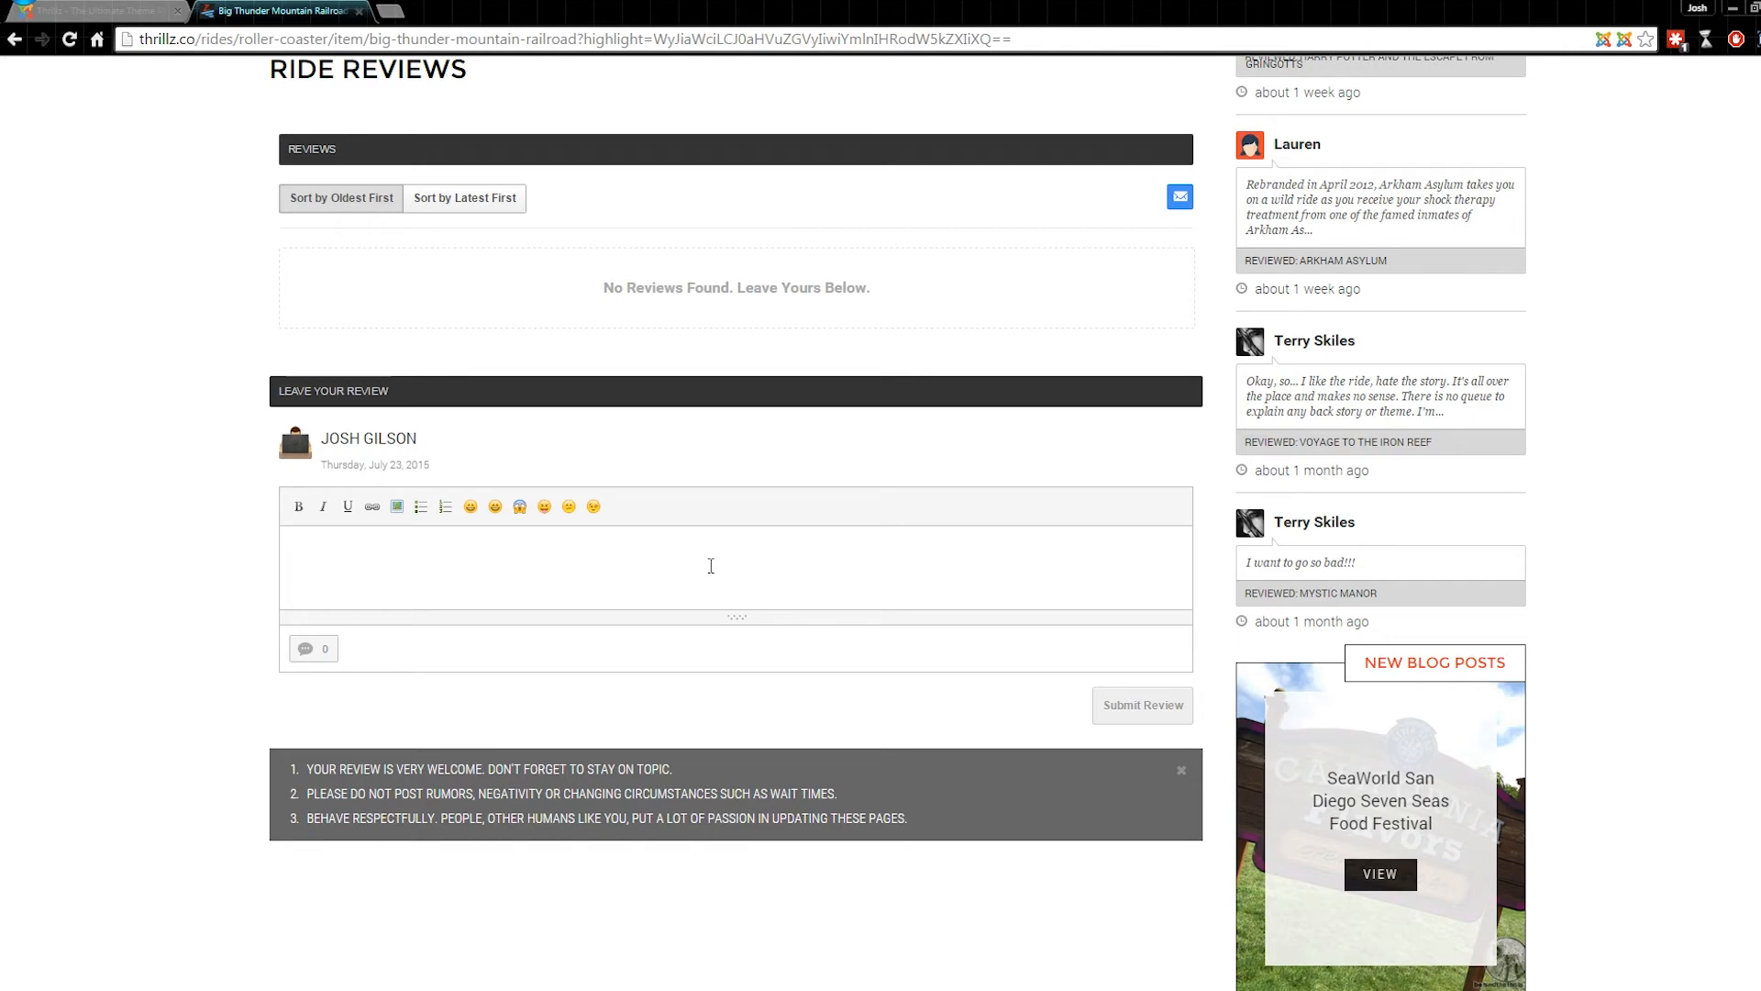
scroll(710, 566, "up", 7)
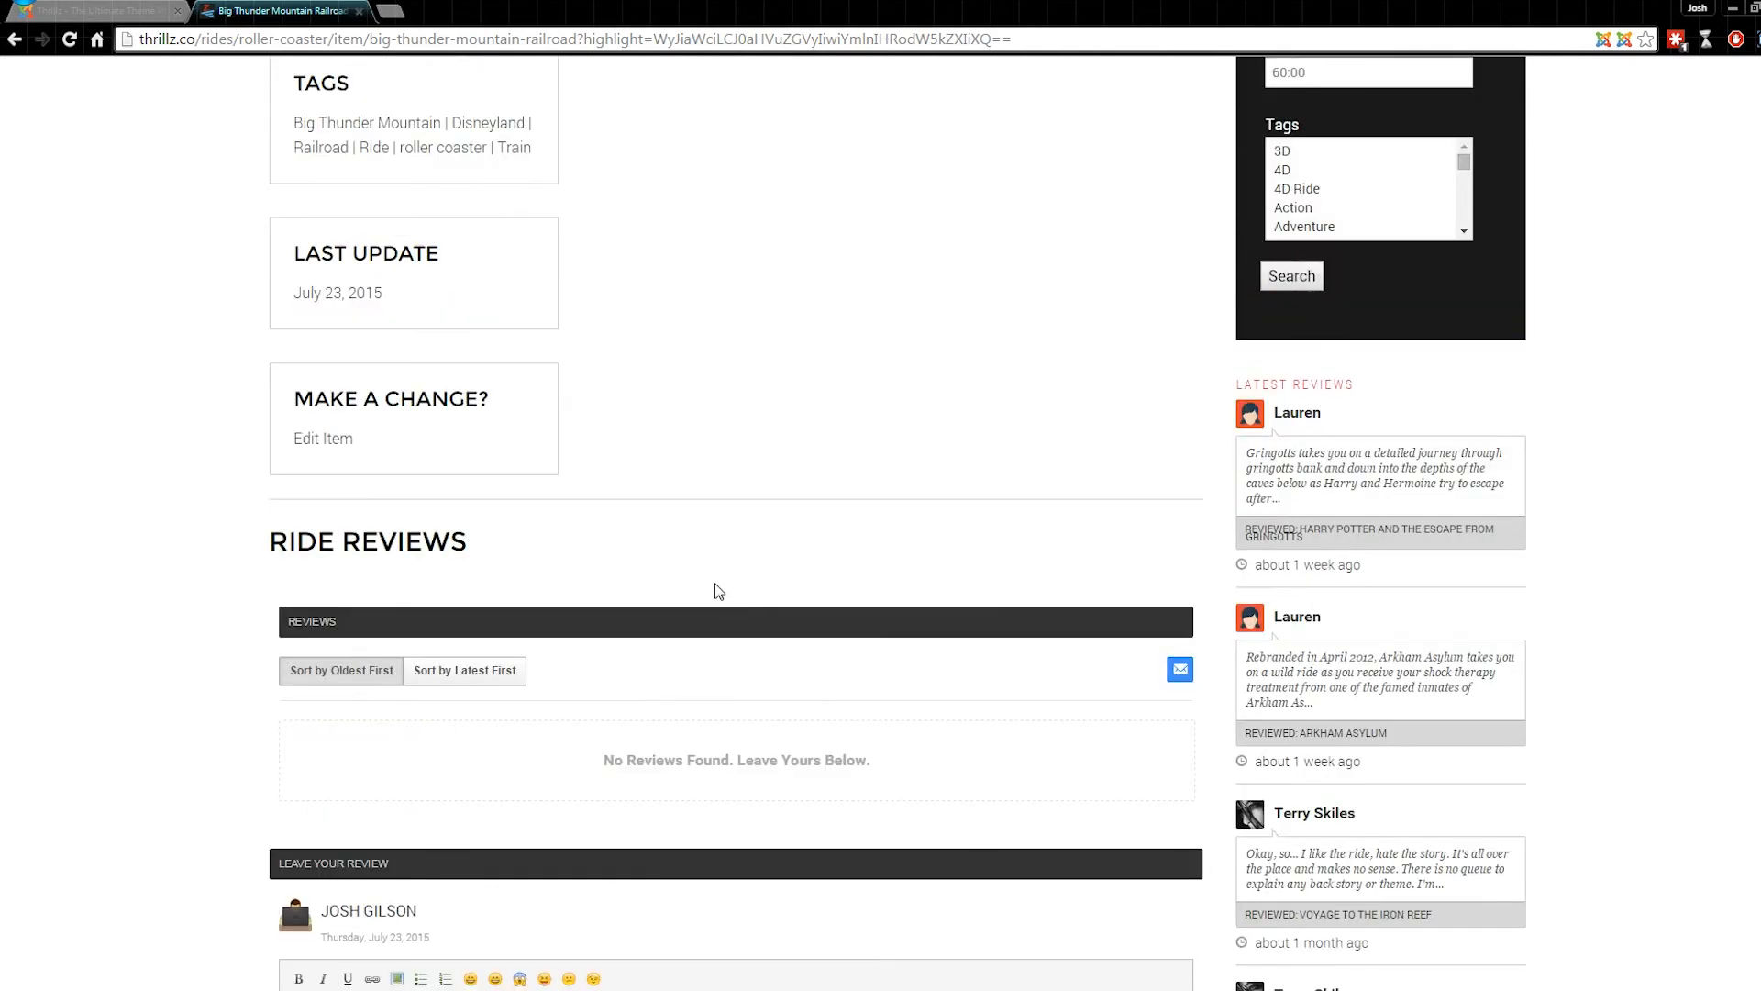
scroll(718, 594, "up", 3)
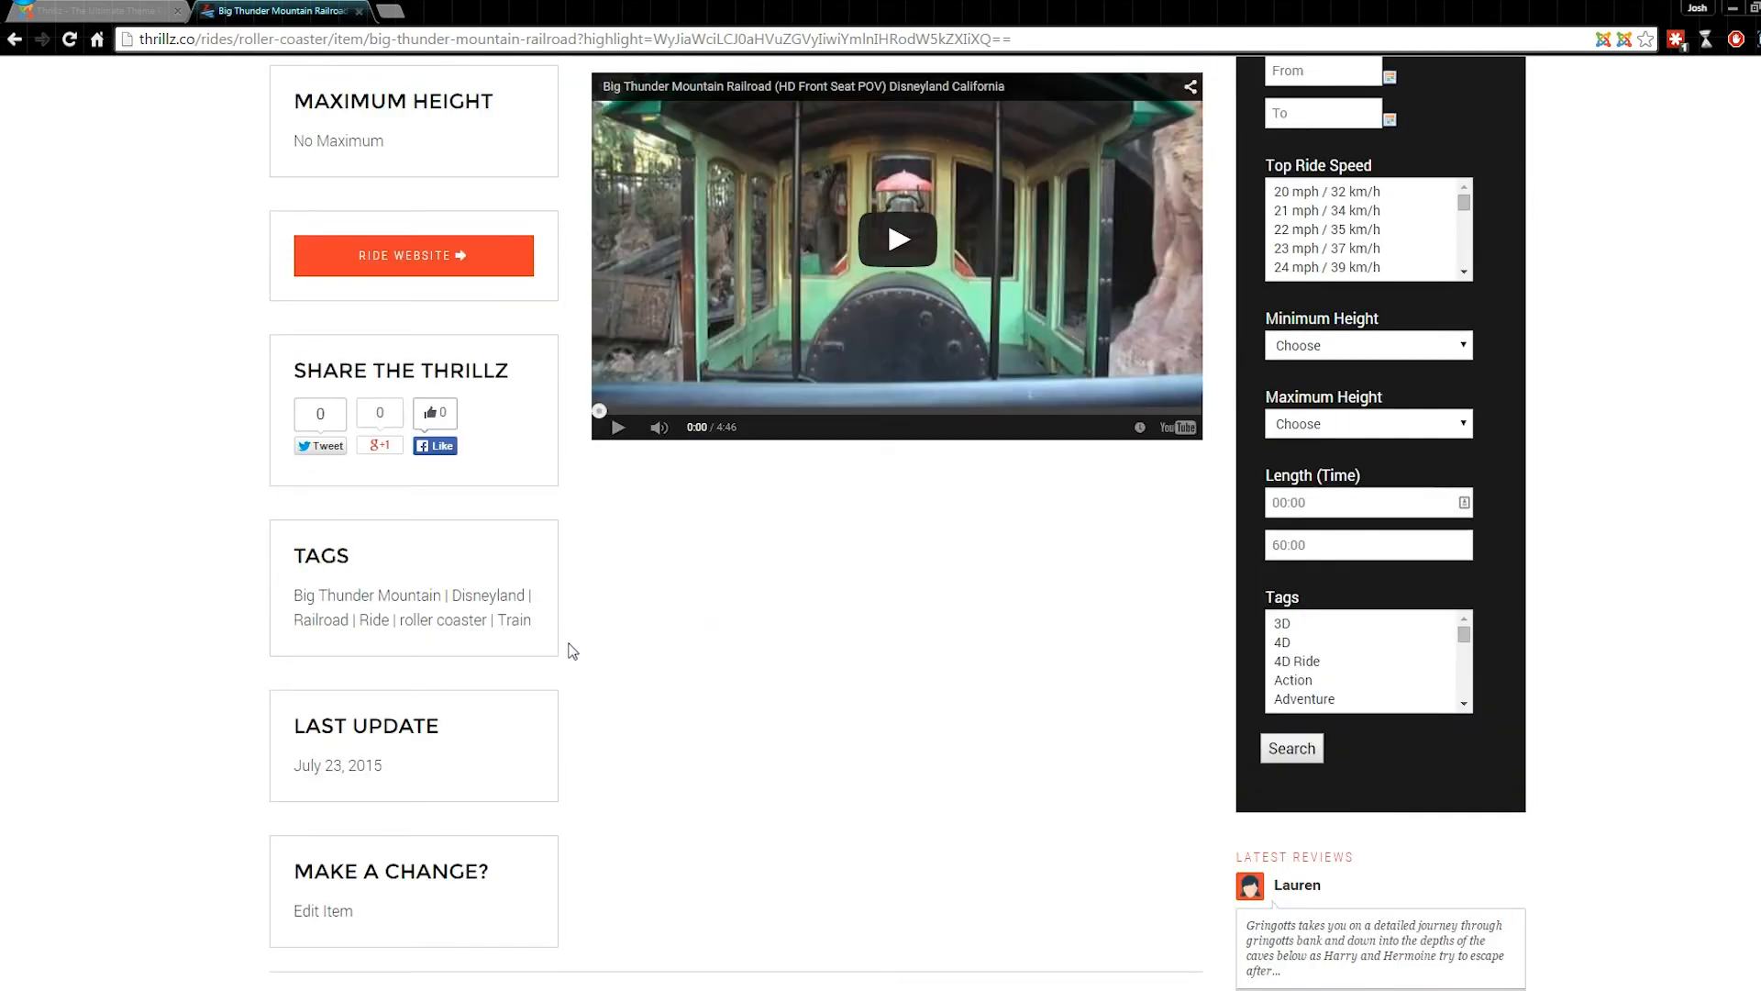
scroll(572, 651, "down", 1)
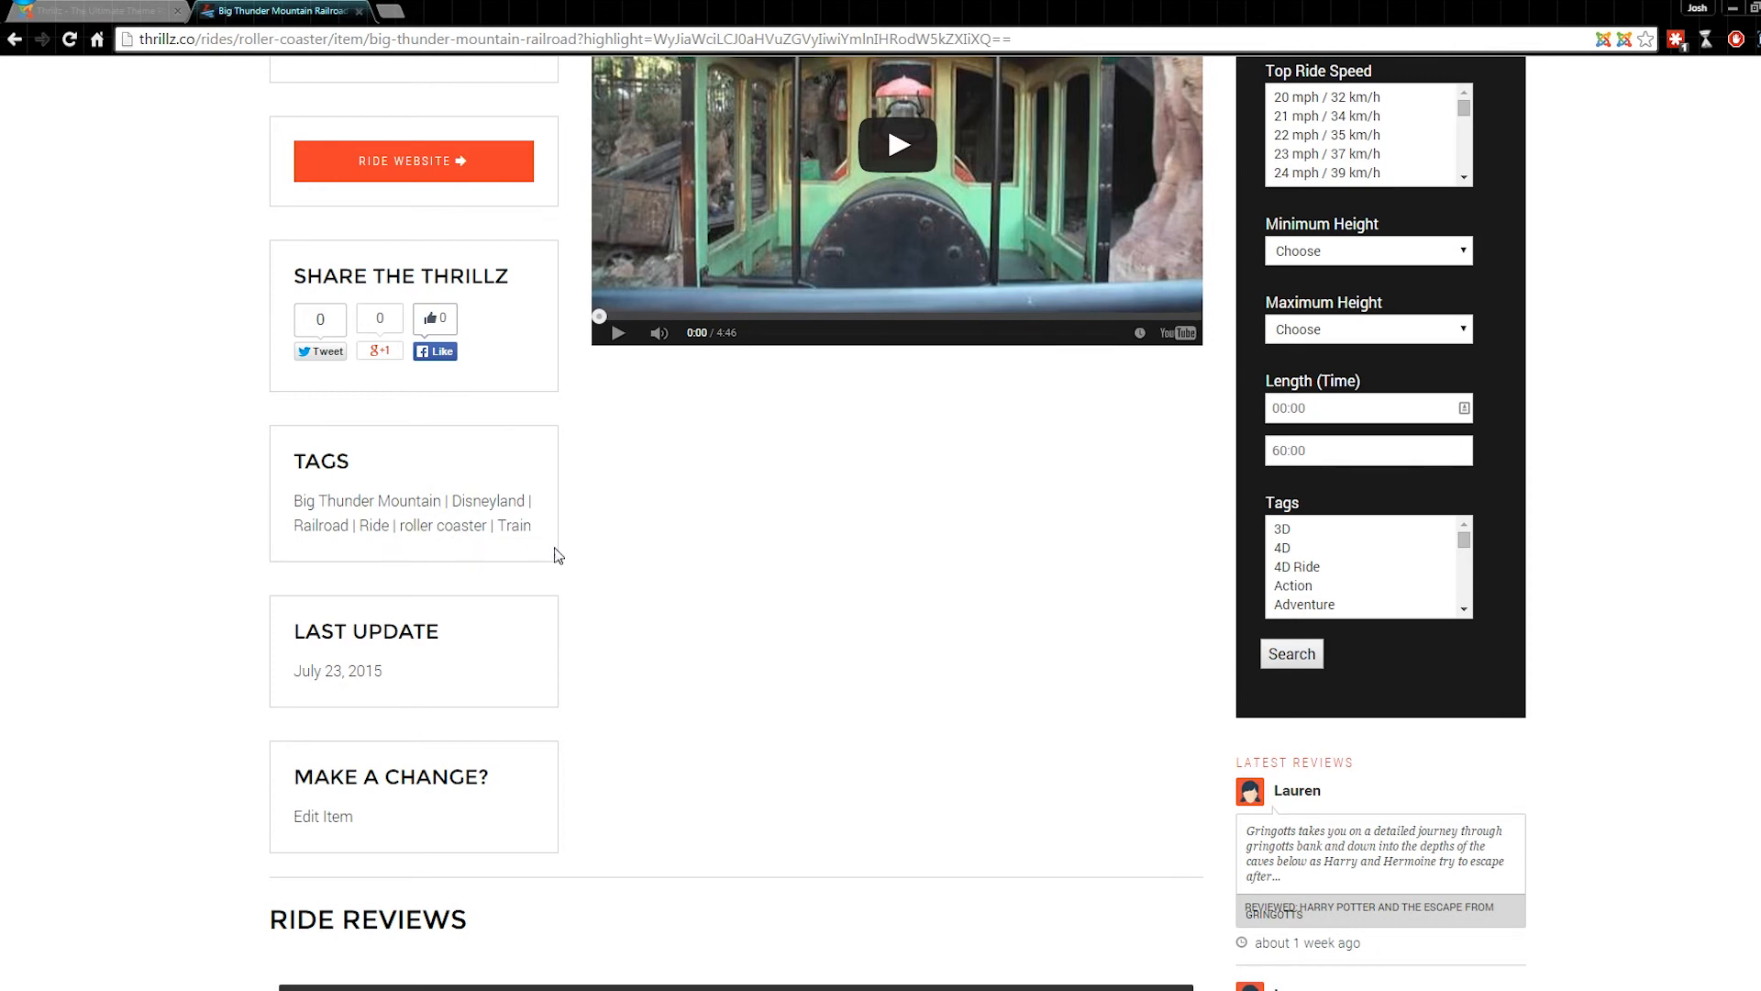
scroll(632, 557, "up", 5)
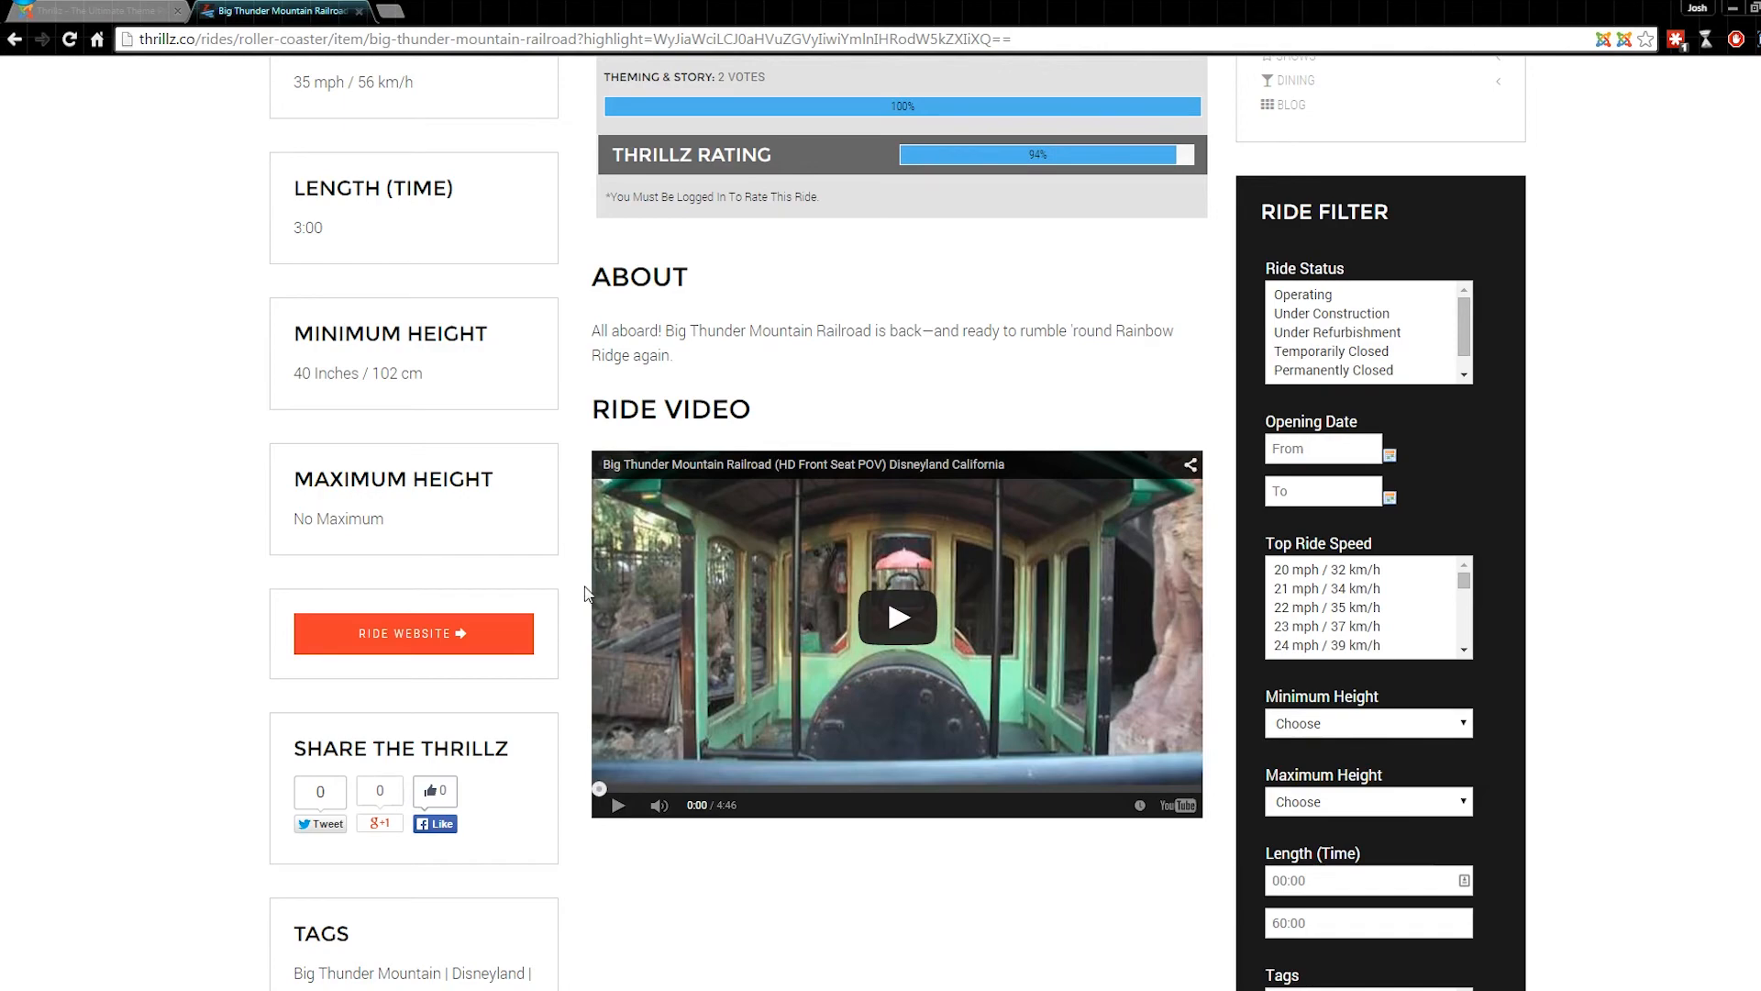
scroll(569, 654, "down", 2)
scroll(573, 655, "down", 2)
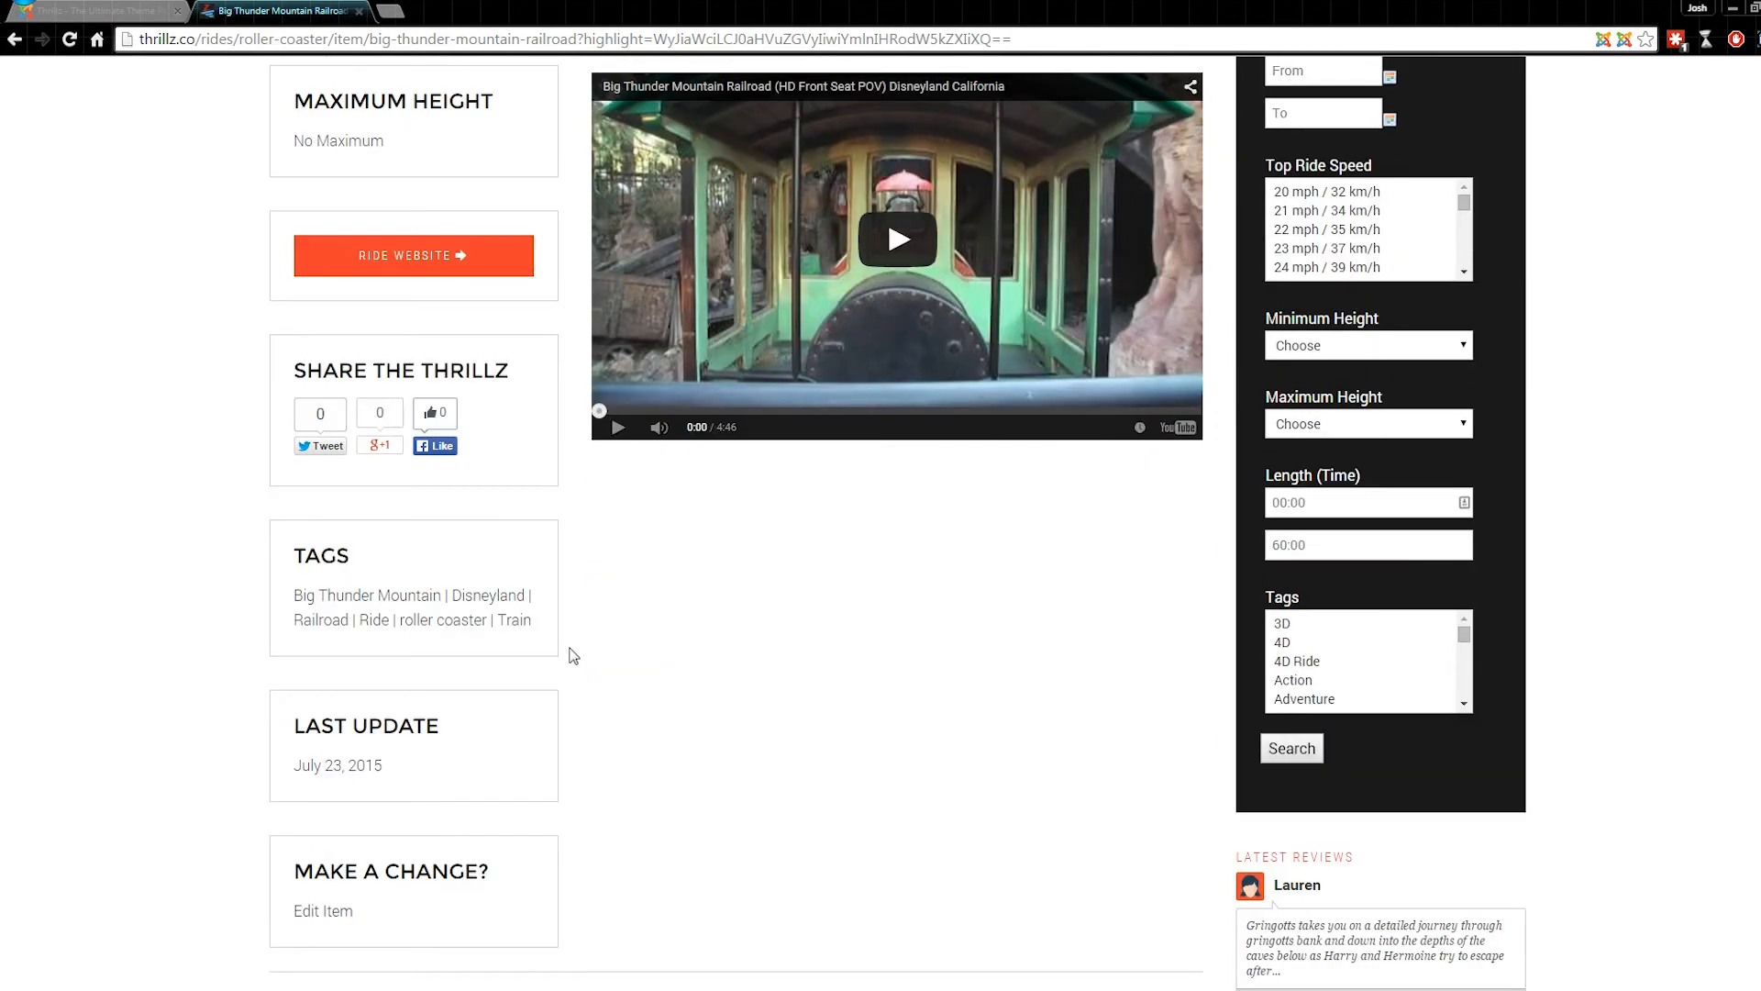
scroll(576, 659, "down", 3)
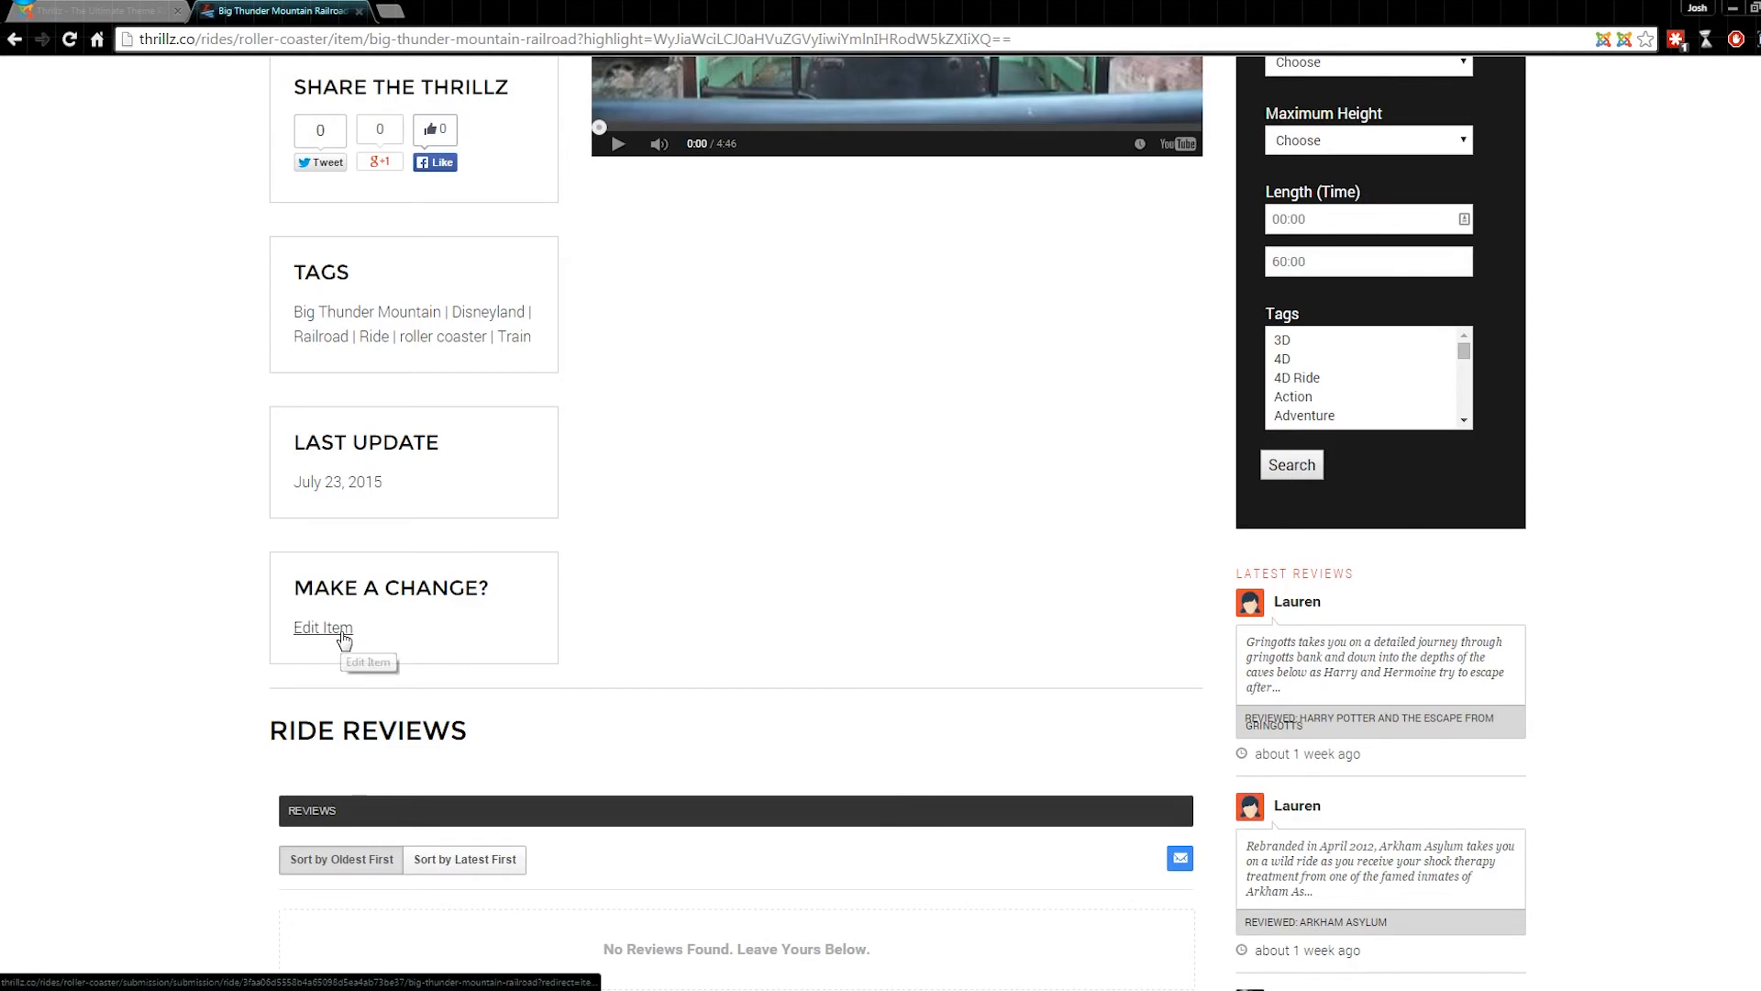
scroll(570, 625, "up", 7)
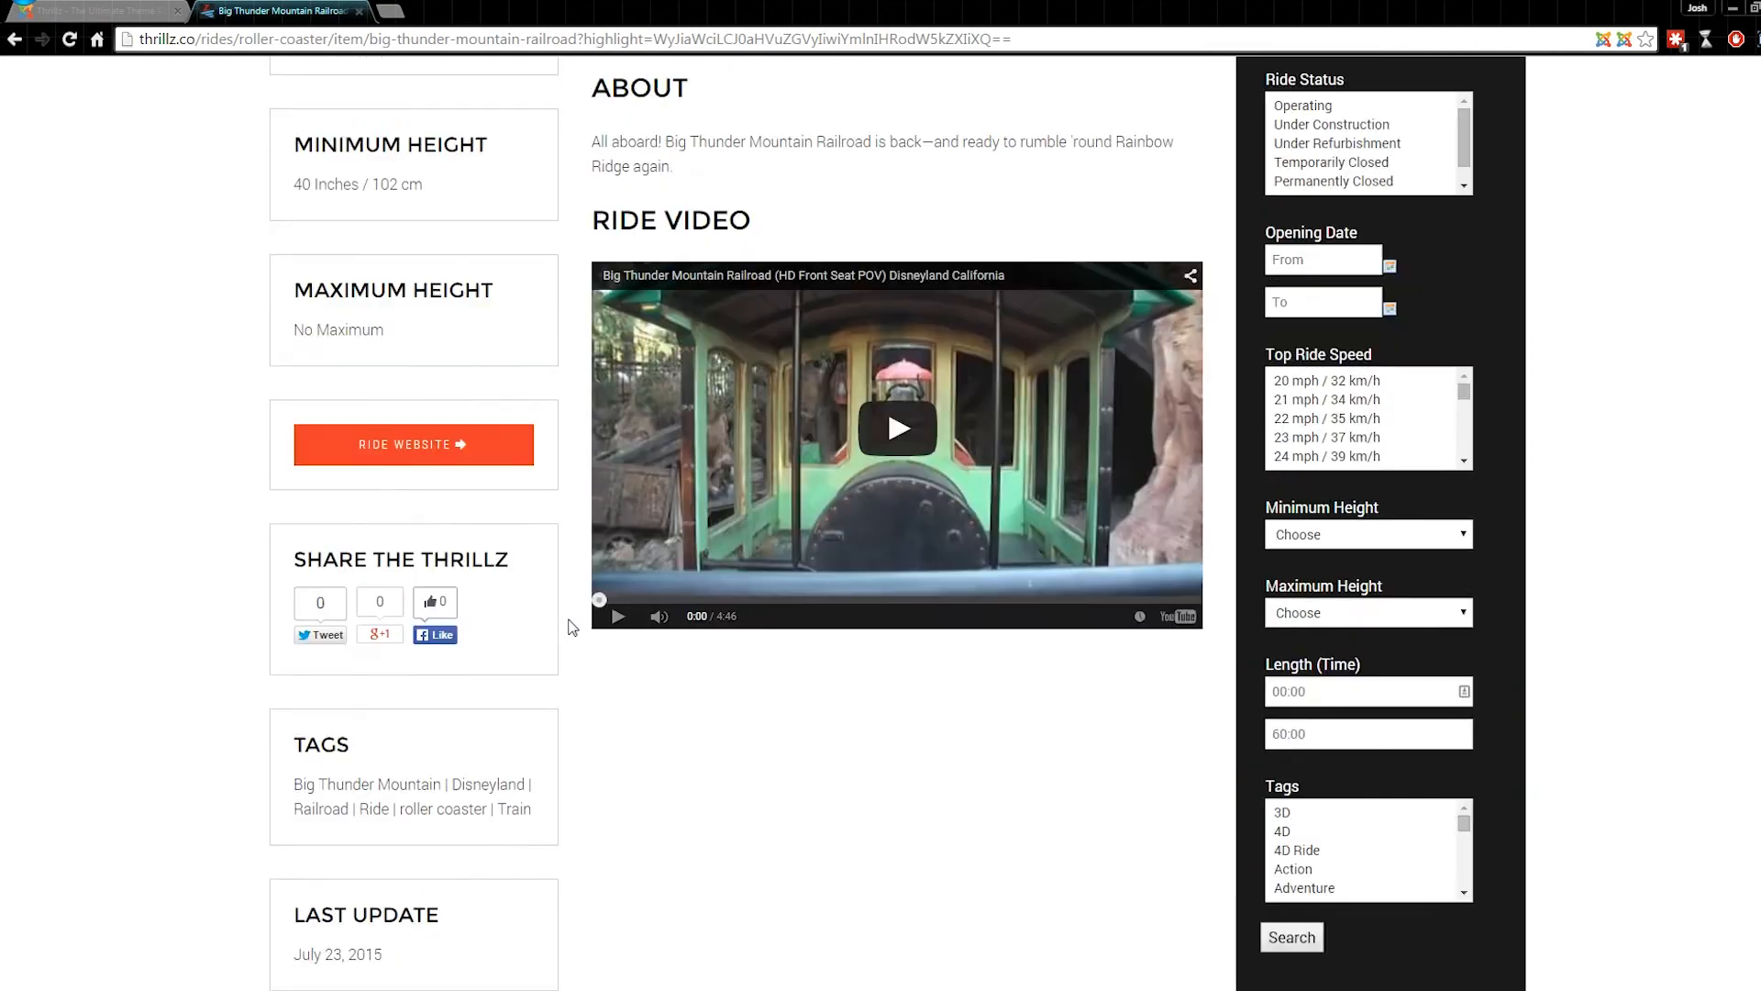
scroll(570, 624, "up", 8)
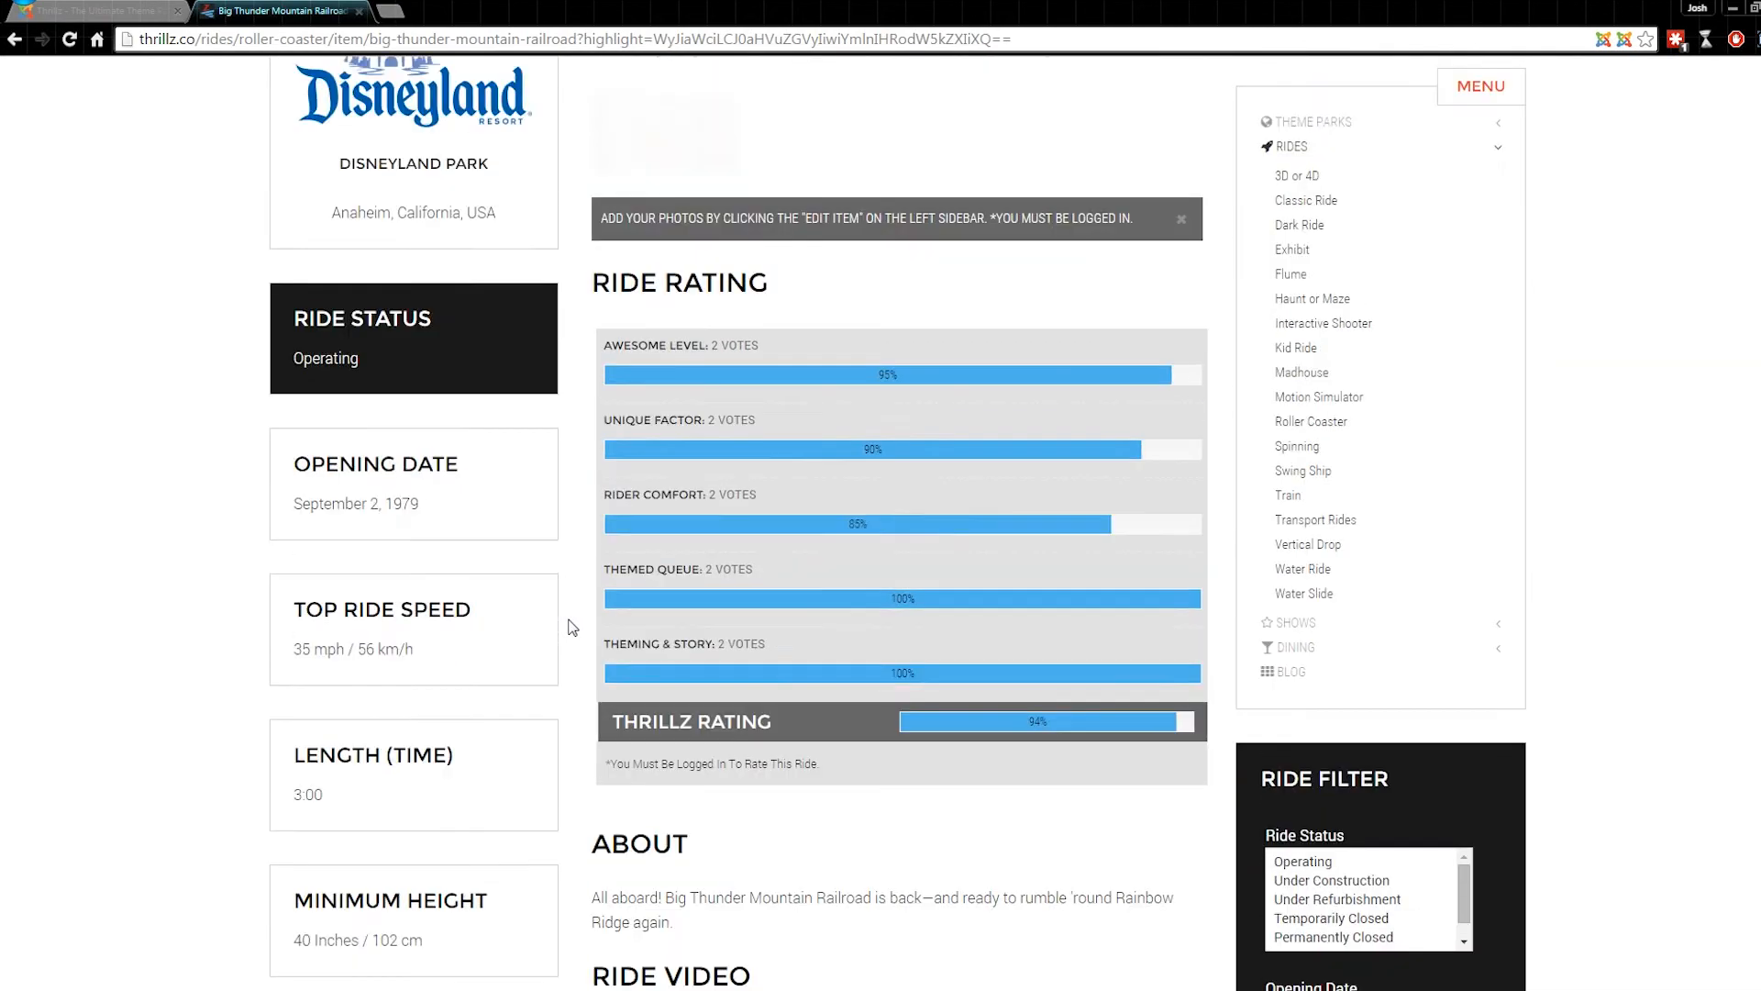
scroll(572, 627, "up", 1)
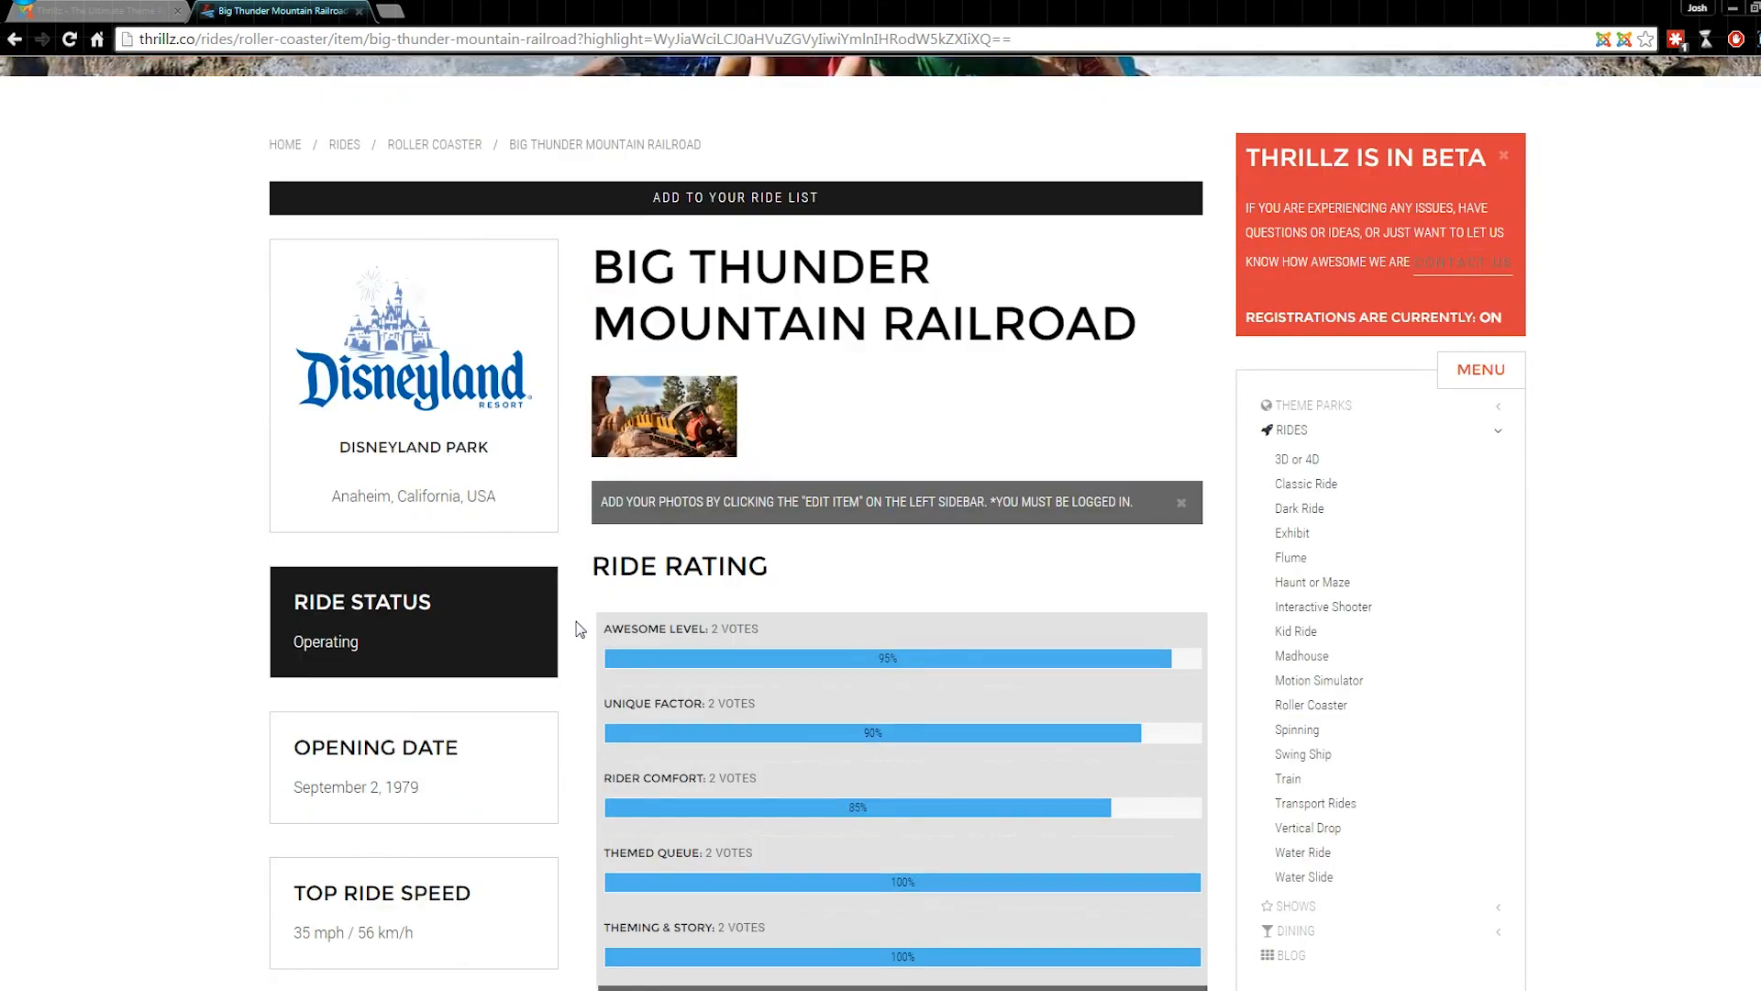
scroll(578, 629, "down", 8)
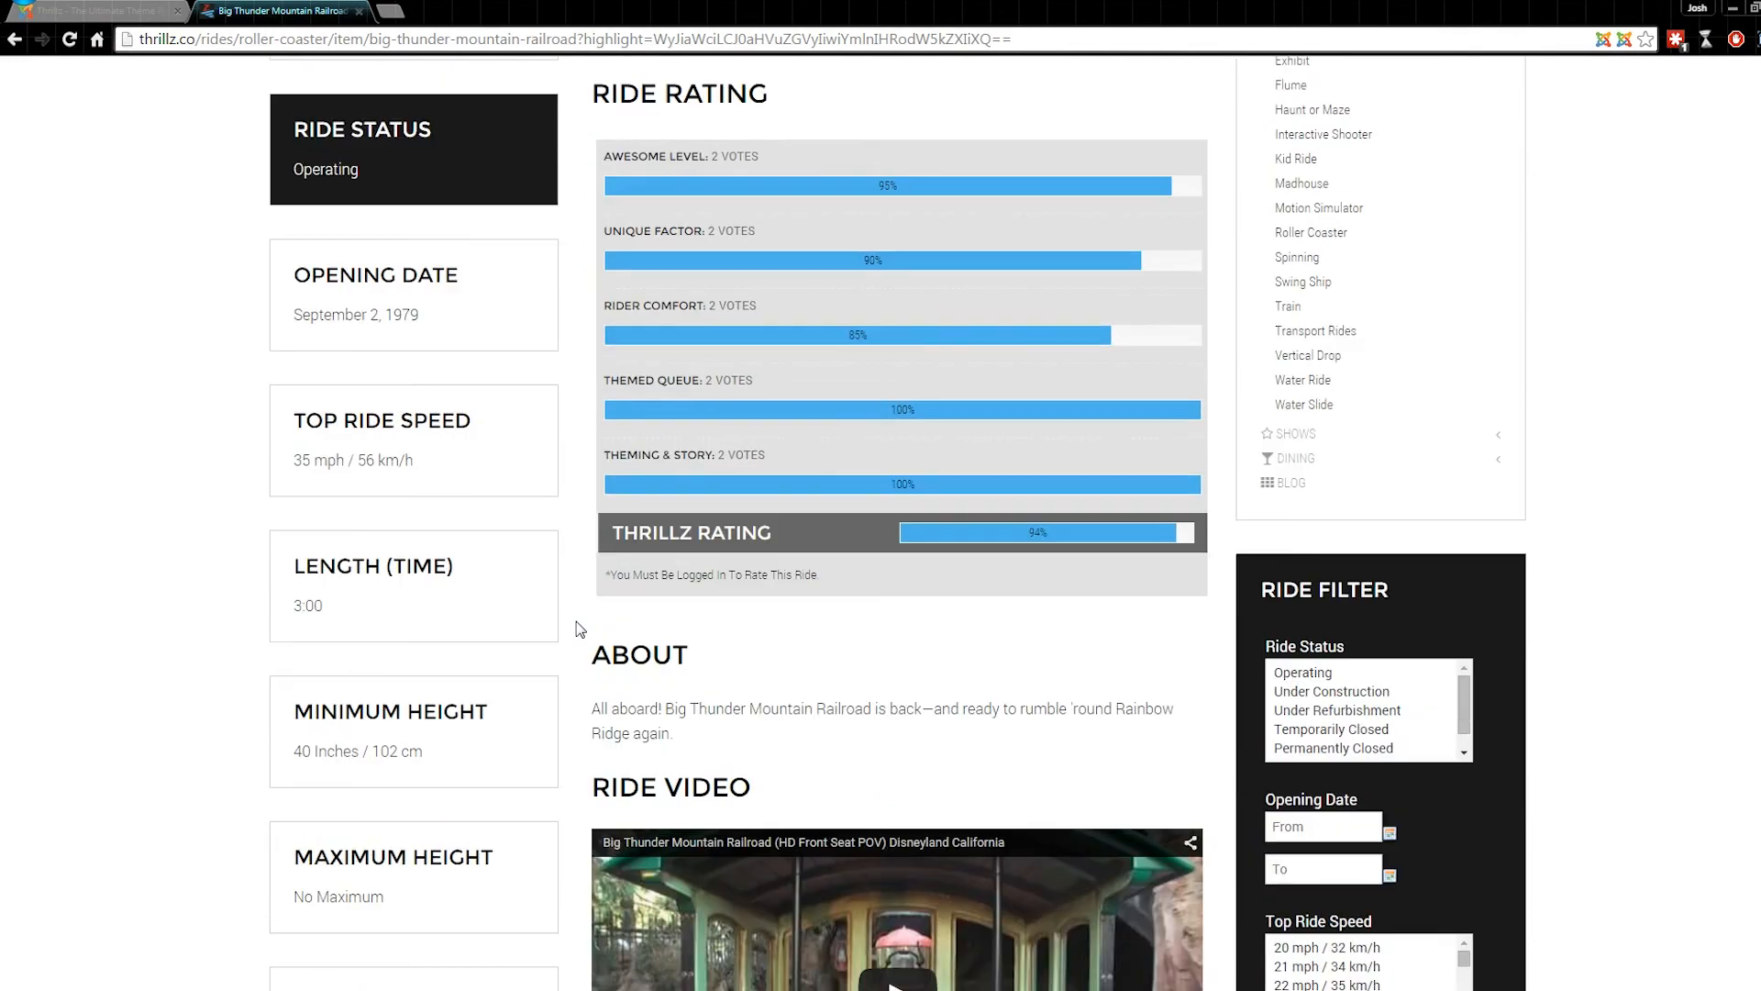
scroll(578, 629, "down", 6)
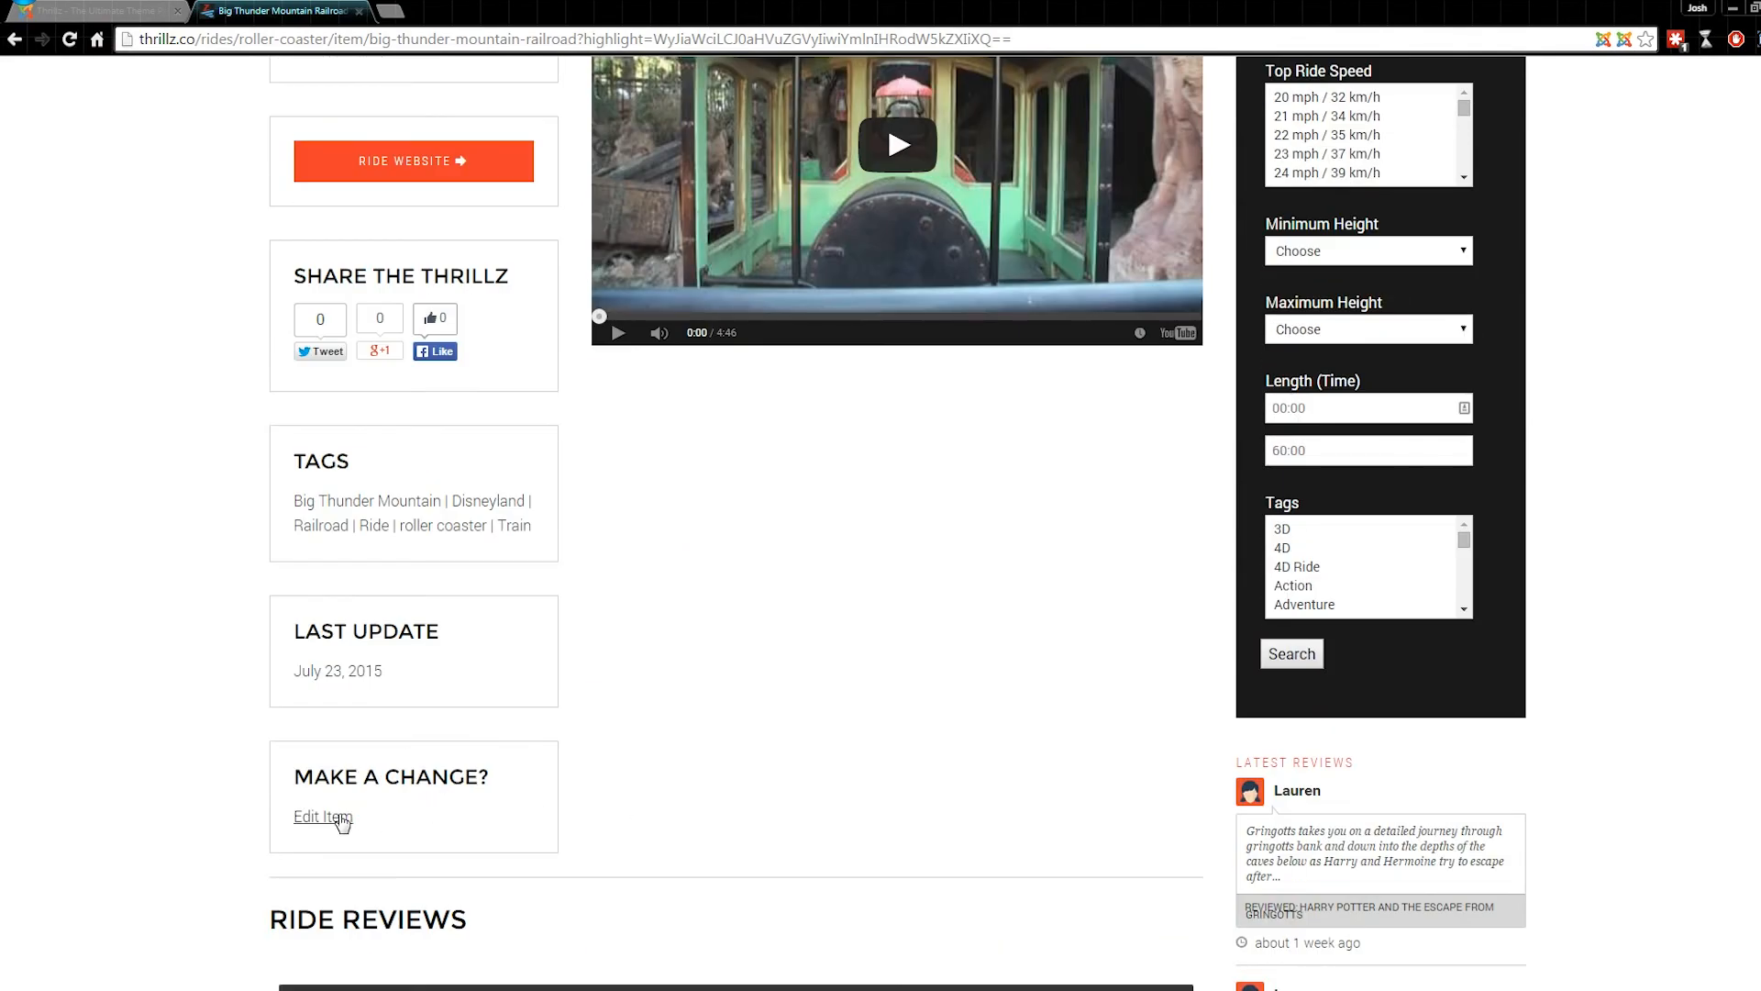
scroll(586, 787, "up", 6)
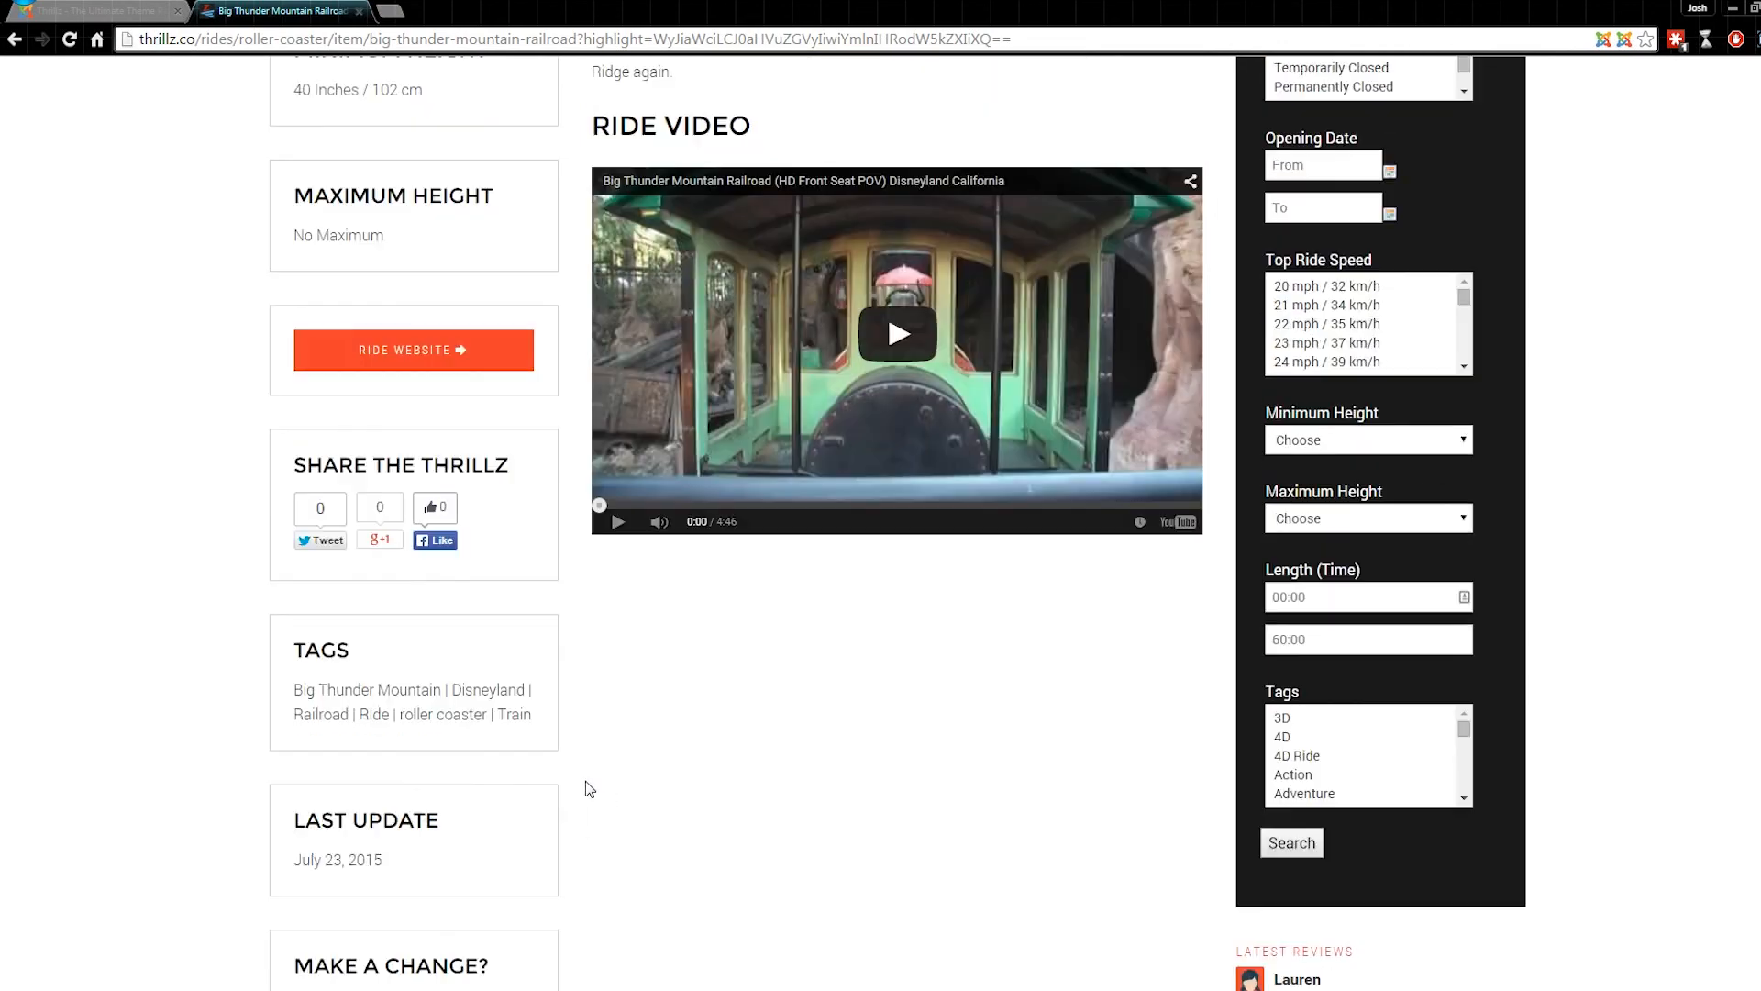
scroll(580, 786, "up", 3)
scroll(581, 786, "up", 4)
scroll(581, 786, "up", 2)
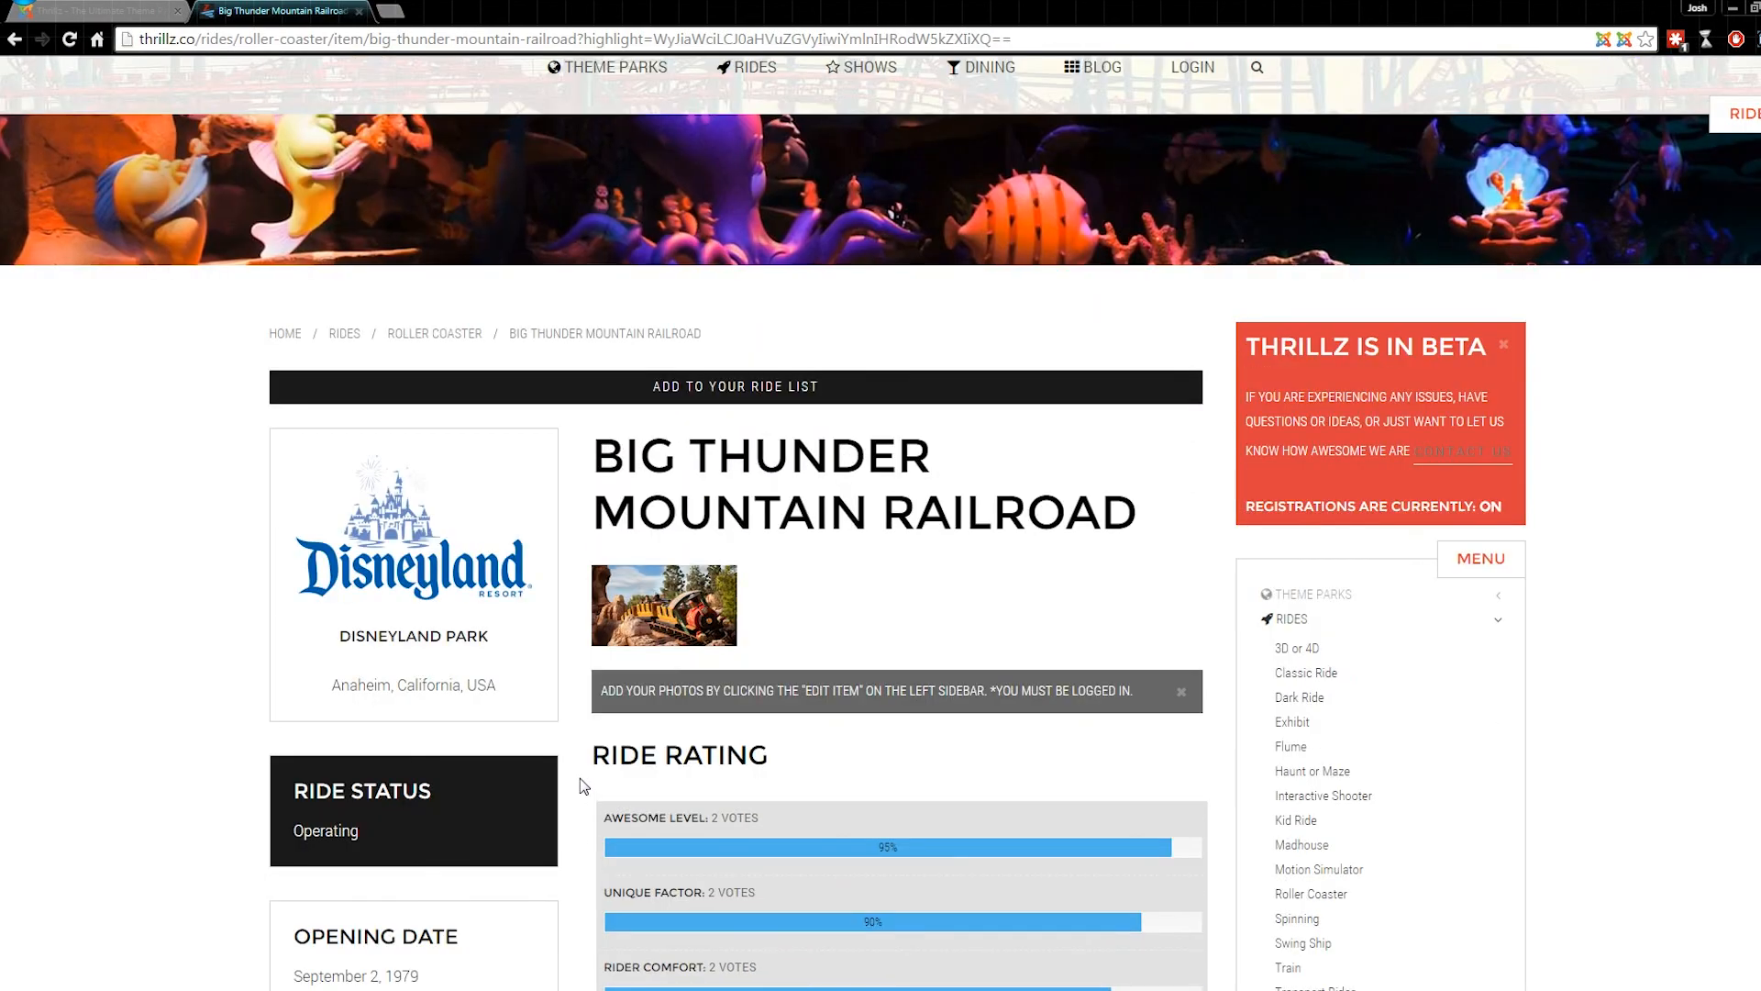